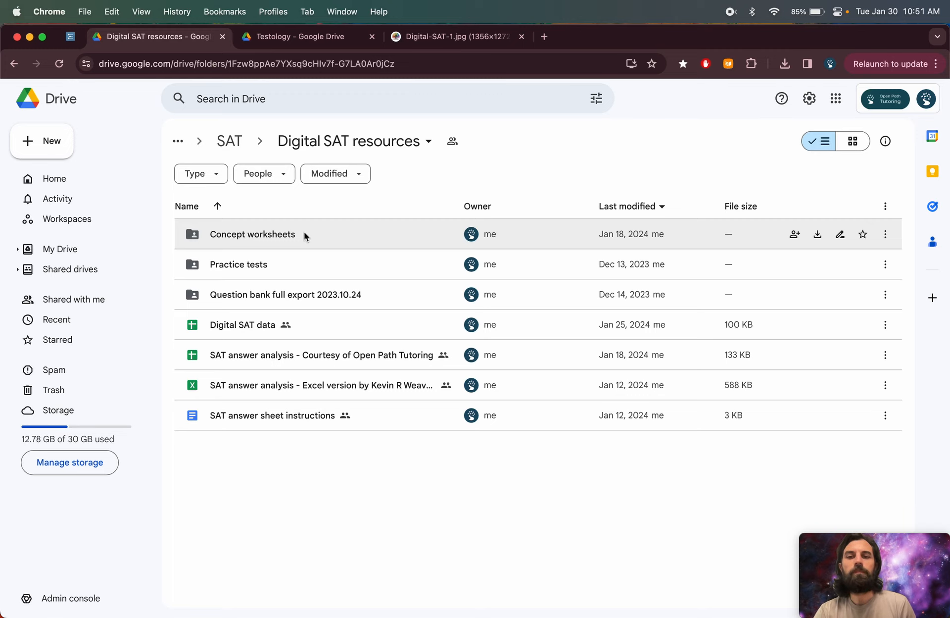
- Open the Concept worksheets, then _Reading & Writing, then Command of Evidence folders
double_click(304, 236)
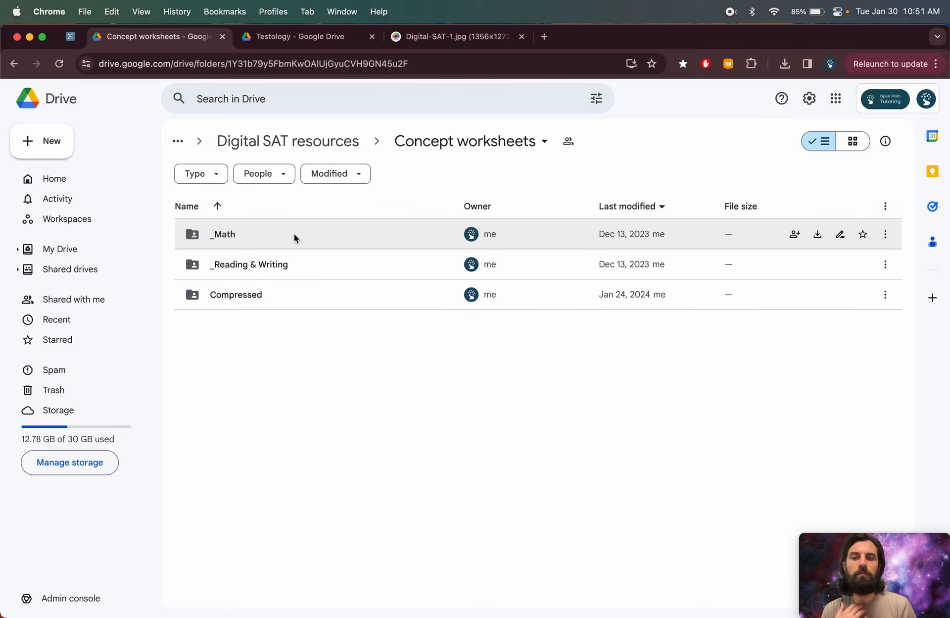
left_click(271, 297)
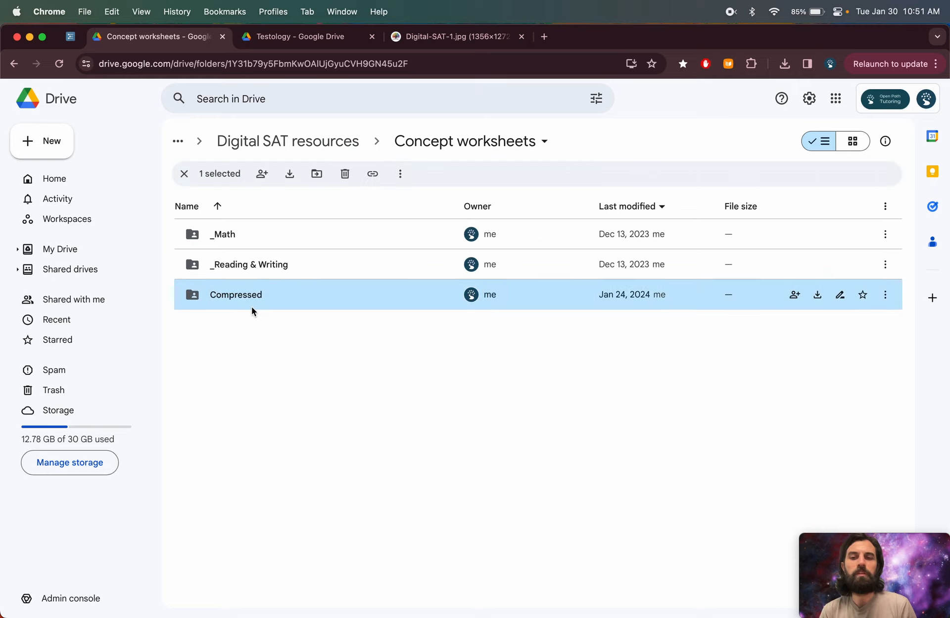
double_click(259, 267)
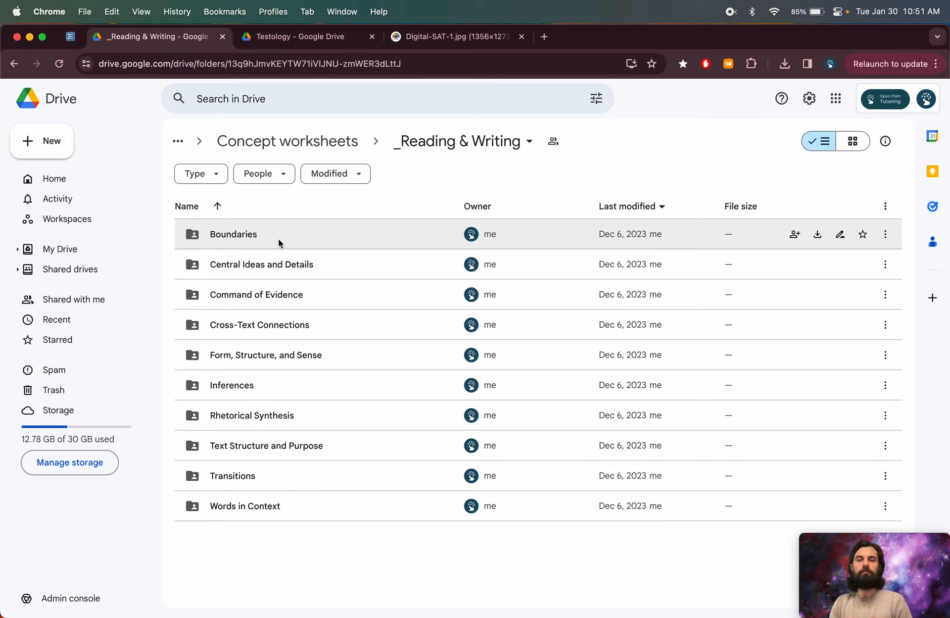
double_click(276, 293)
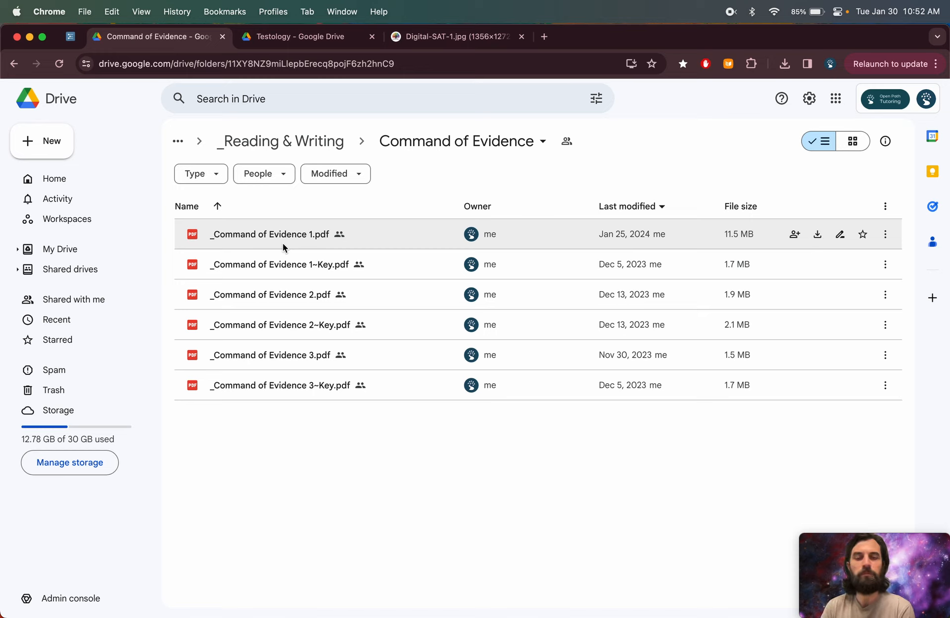
- Open _Command of Evidence 1.pdf and scroll through the first questions to question 1.2
left_click(283, 243)
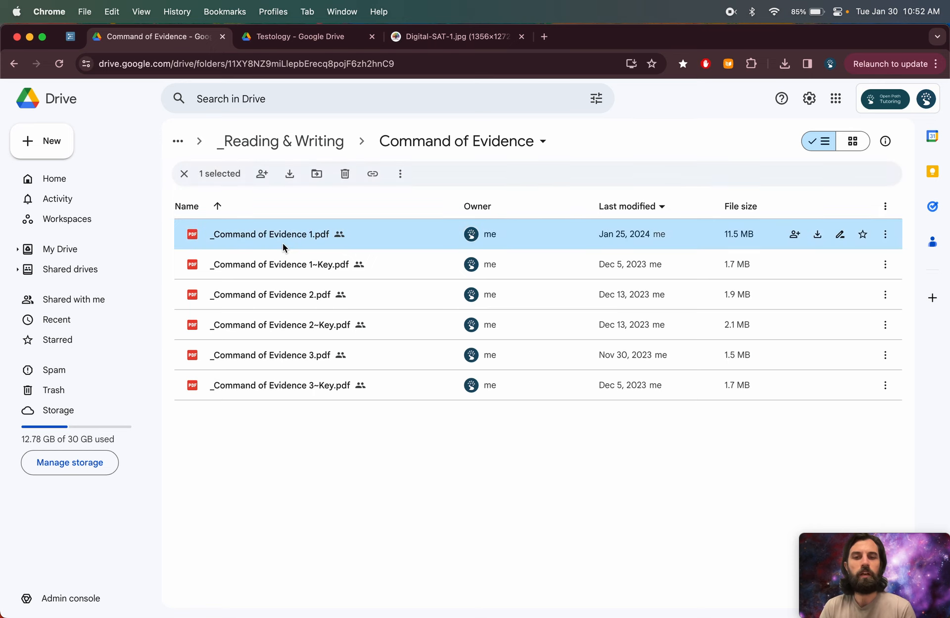
double_click(283, 242)
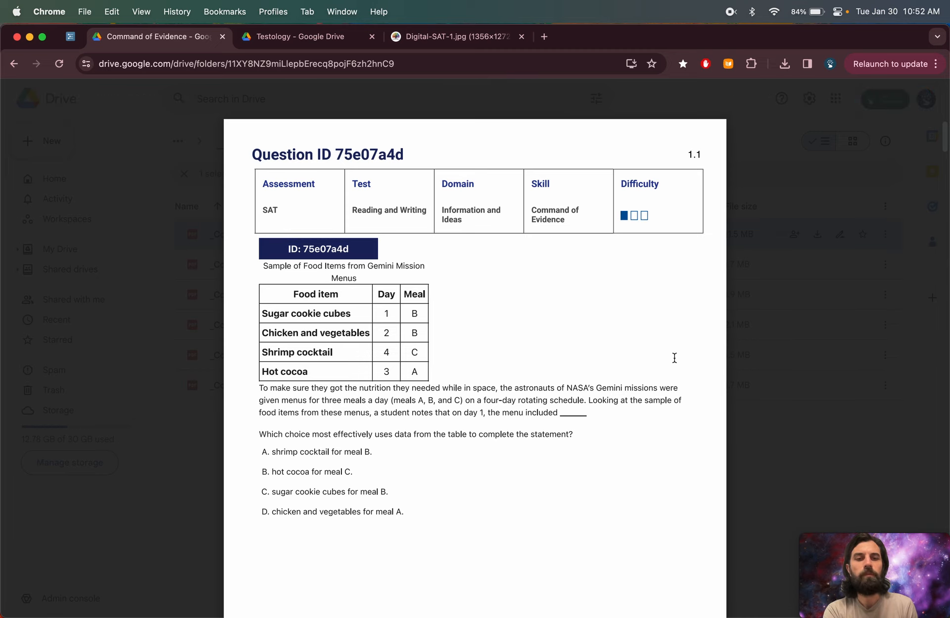
scroll(640, 377, "down", 3)
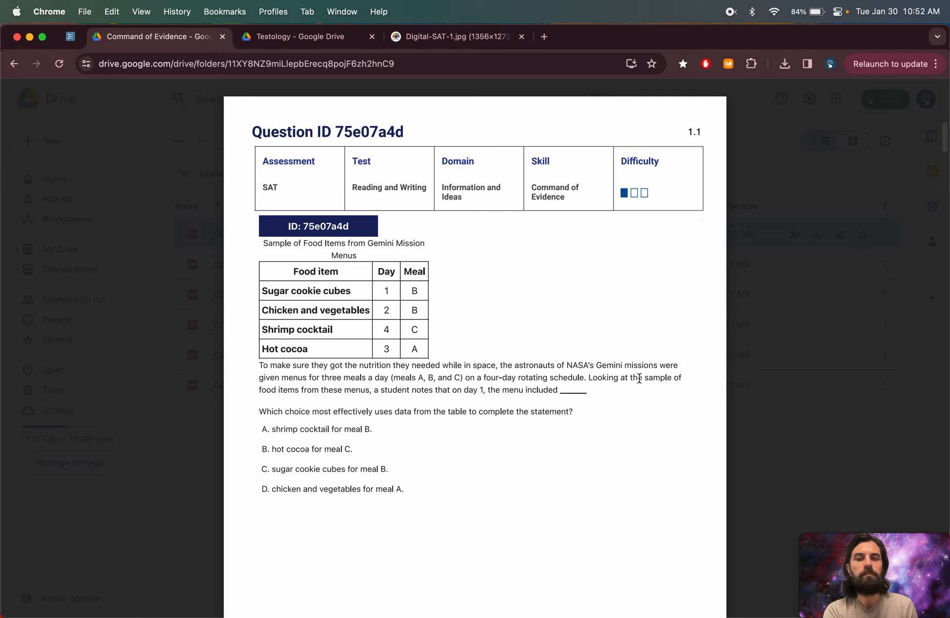
scroll(639, 378, "up", 1)
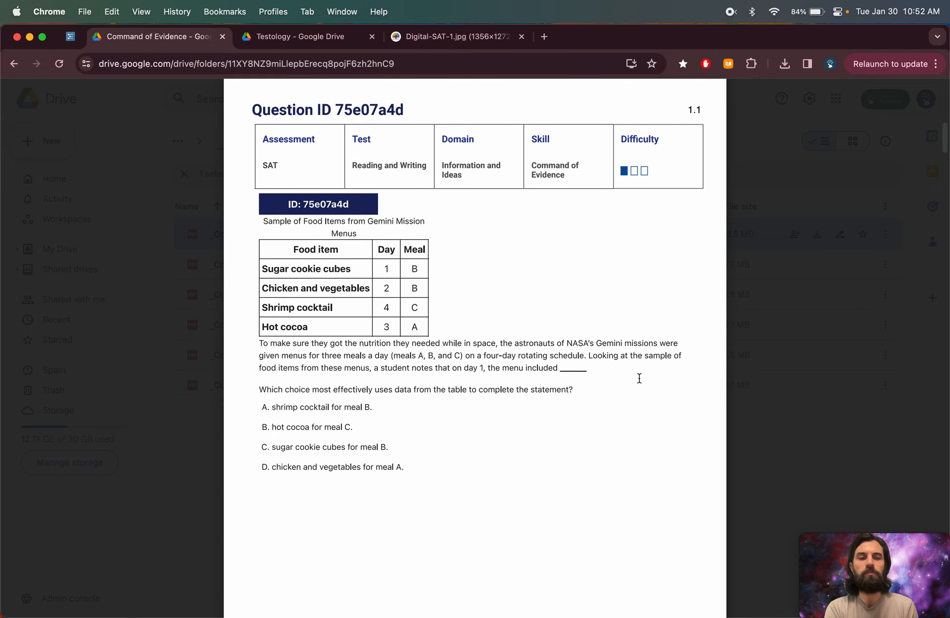
scroll(639, 378, "down", 1)
scroll(640, 378, "up", 2)
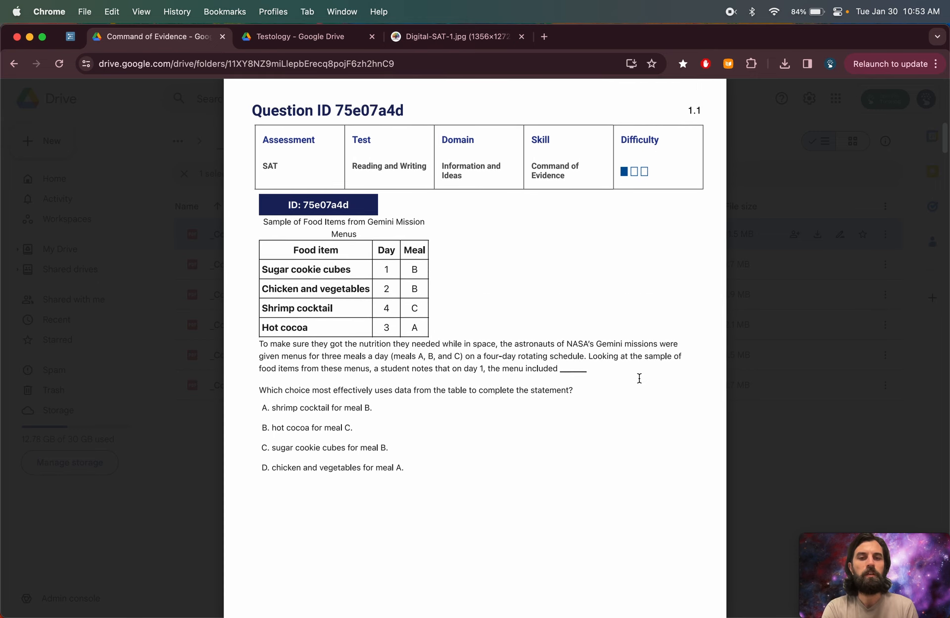
scroll(684, 194, "up", 2)
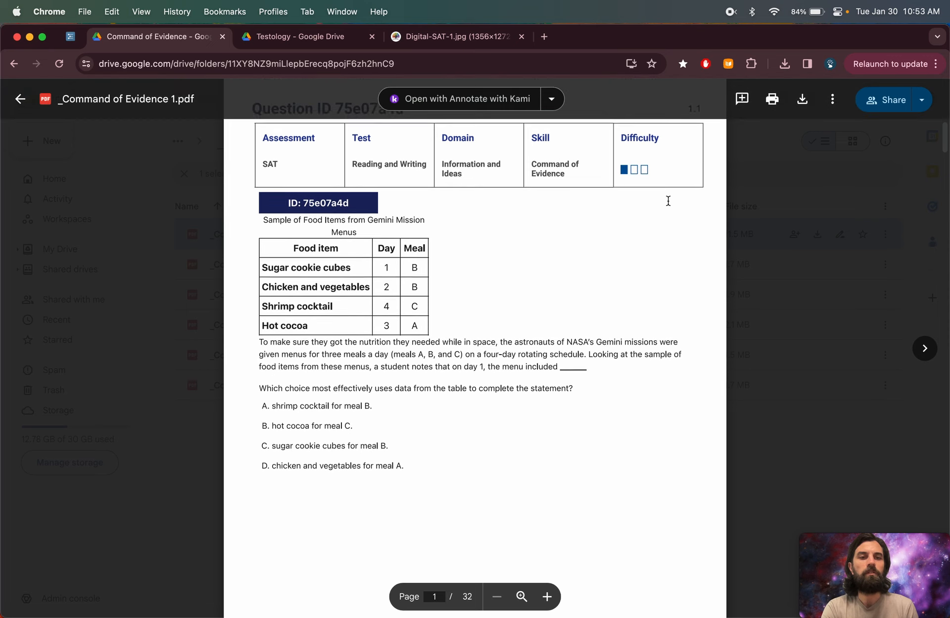
scroll(668, 201, "down", 10)
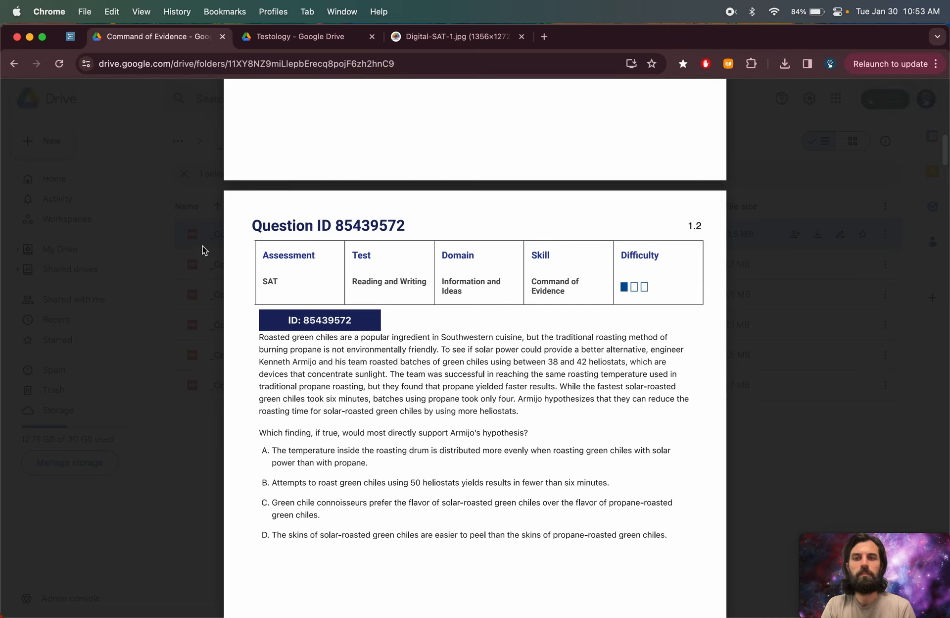
- In a new tab, open the Digital SAT resources folder and the SAT answer analysis - Courtesy of Open Path Tutoring spreadsheet
key("super+t")
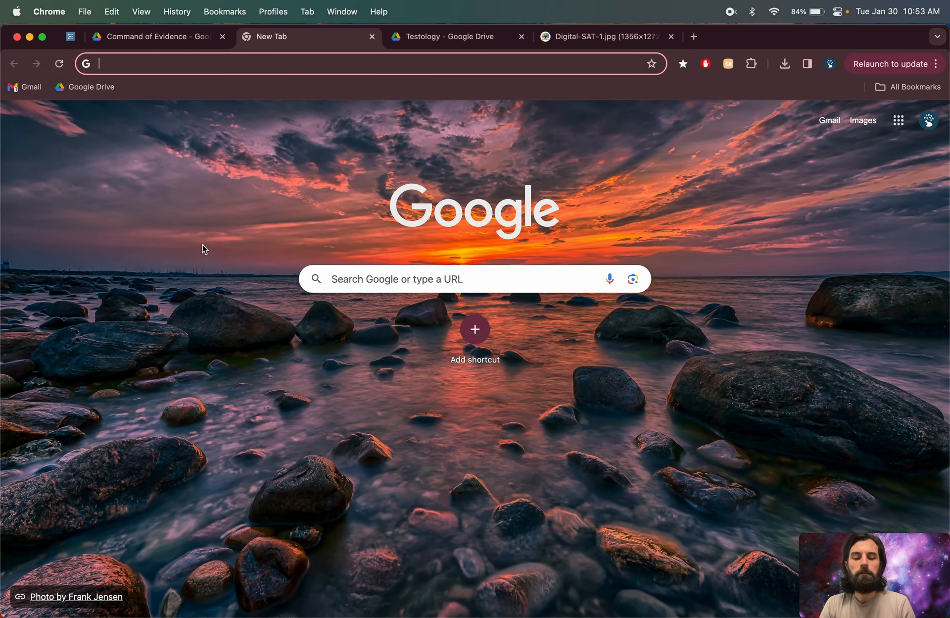
type("digital")
key("Return")
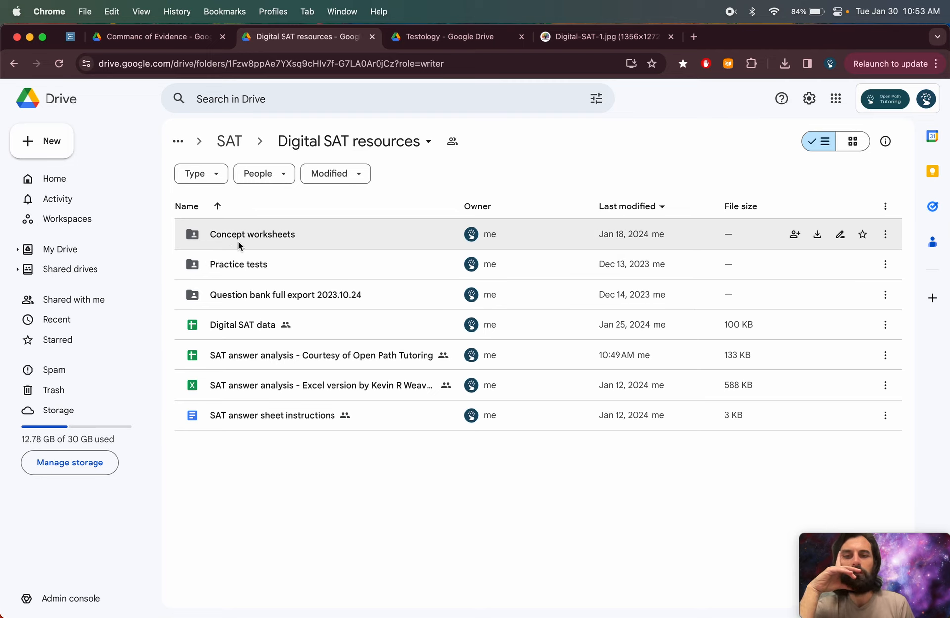
double_click(273, 358)
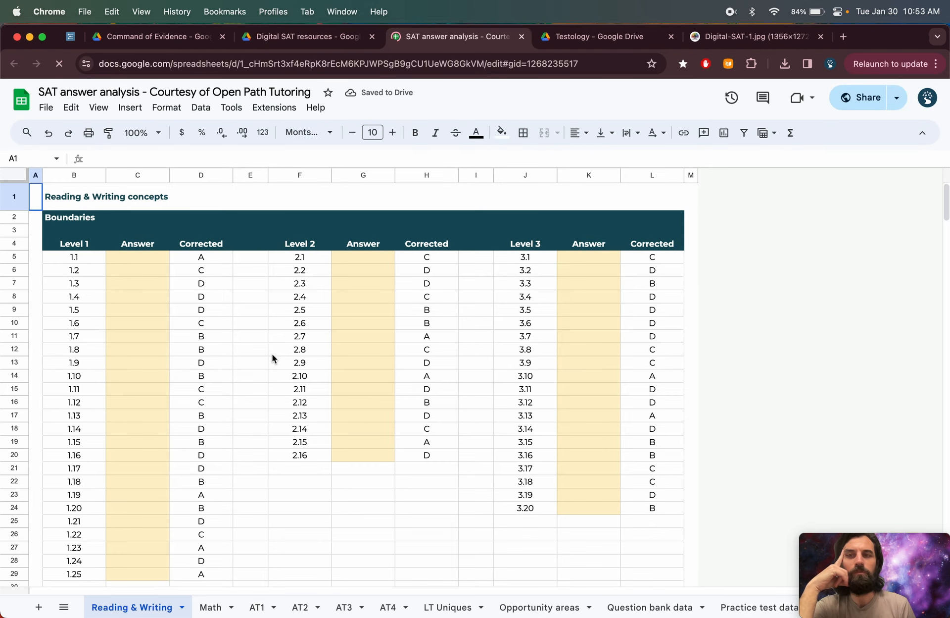
- Move the Command of Evidence PDF tab next to the spreadsheet tab
left_click_drag(79, 225, 613, 250)
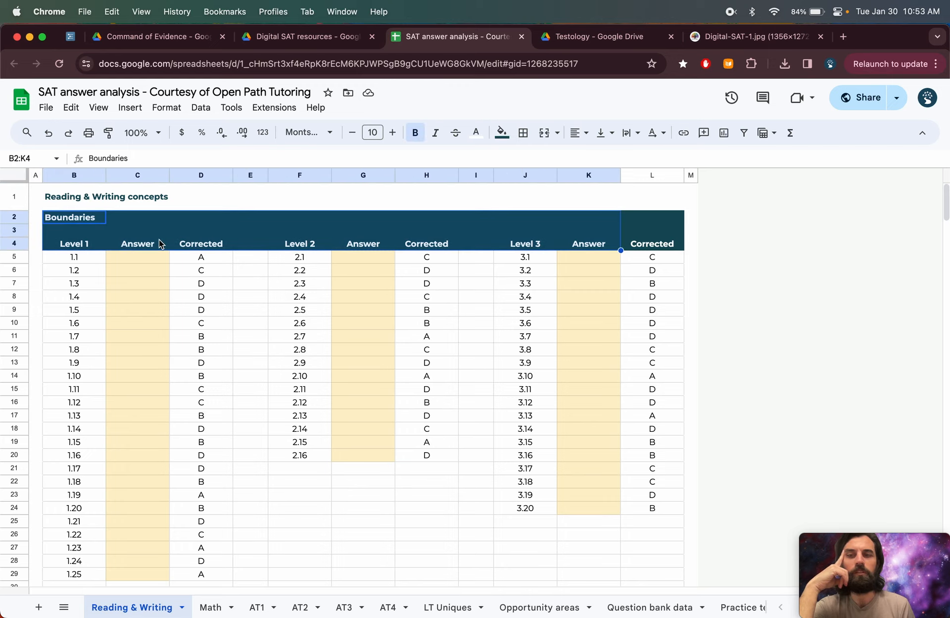
left_click(282, 36)
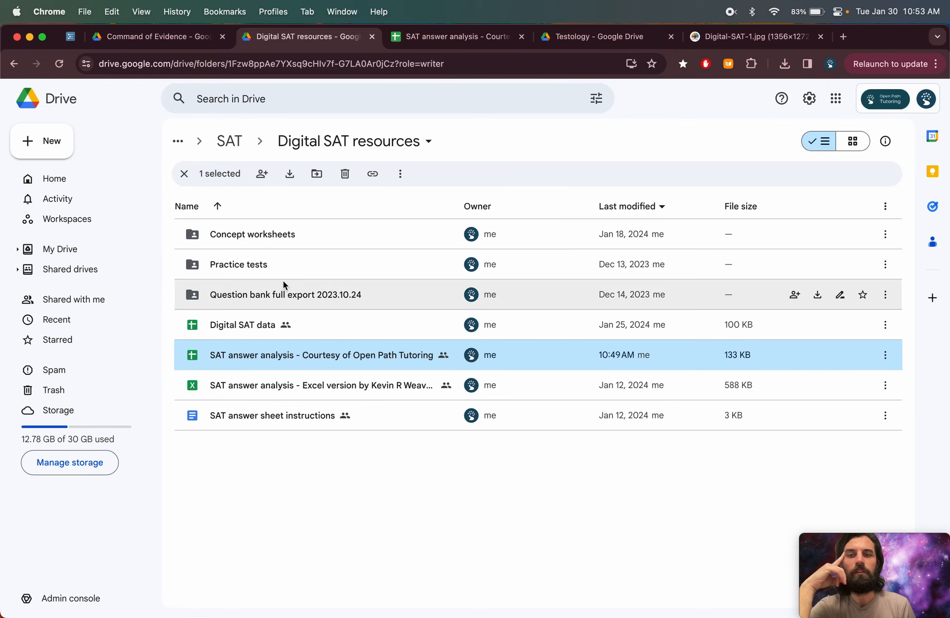
left_click_drag(158, 36, 307, 37)
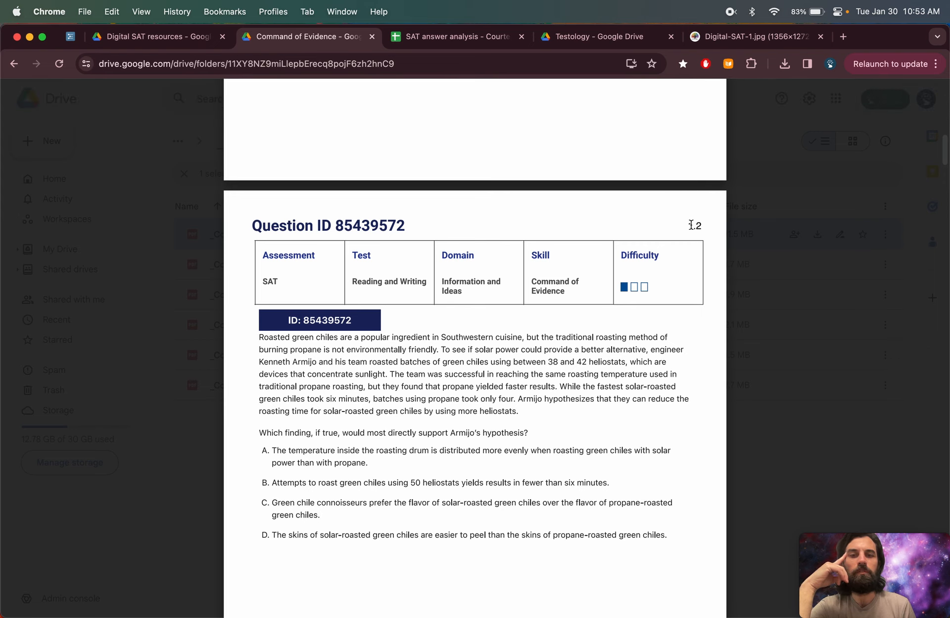
- Search the Reading & Writing sheet for the Command of evidence section
left_click(453, 40)
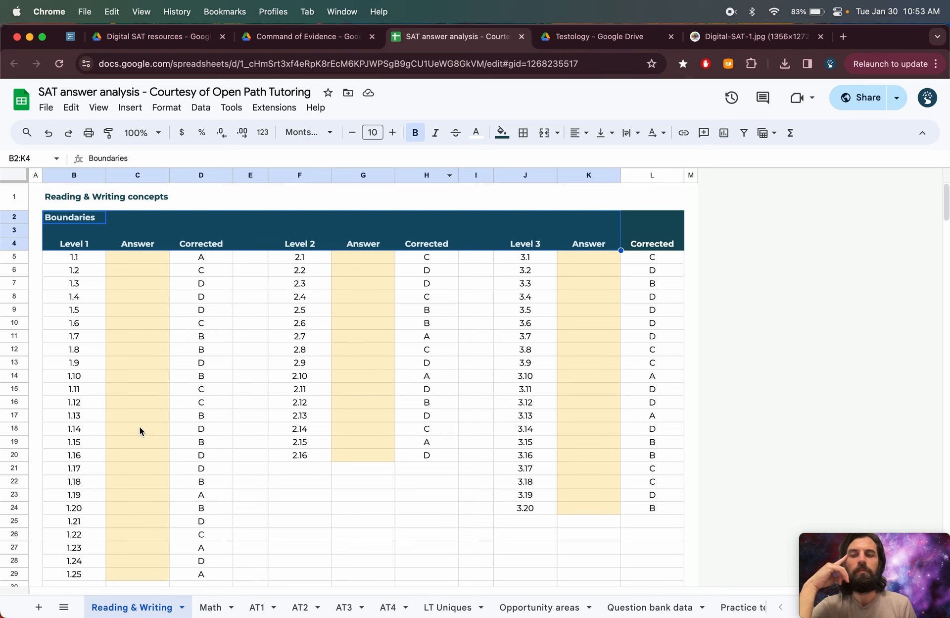
scroll(153, 457, "down", 2)
scroll(152, 457, "down", 1)
scroll(153, 457, "up", 3)
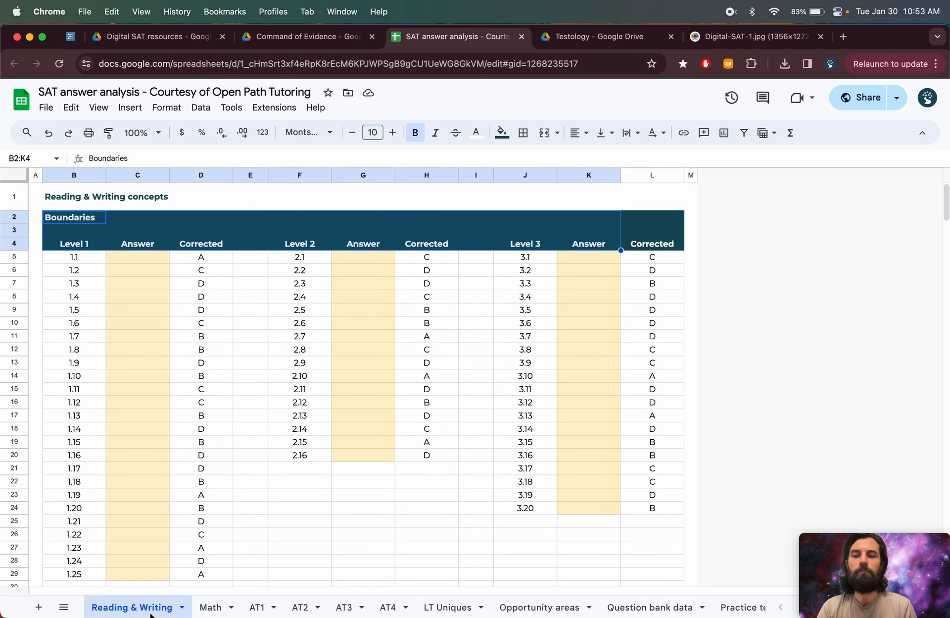
scroll(168, 524, "down", 10)
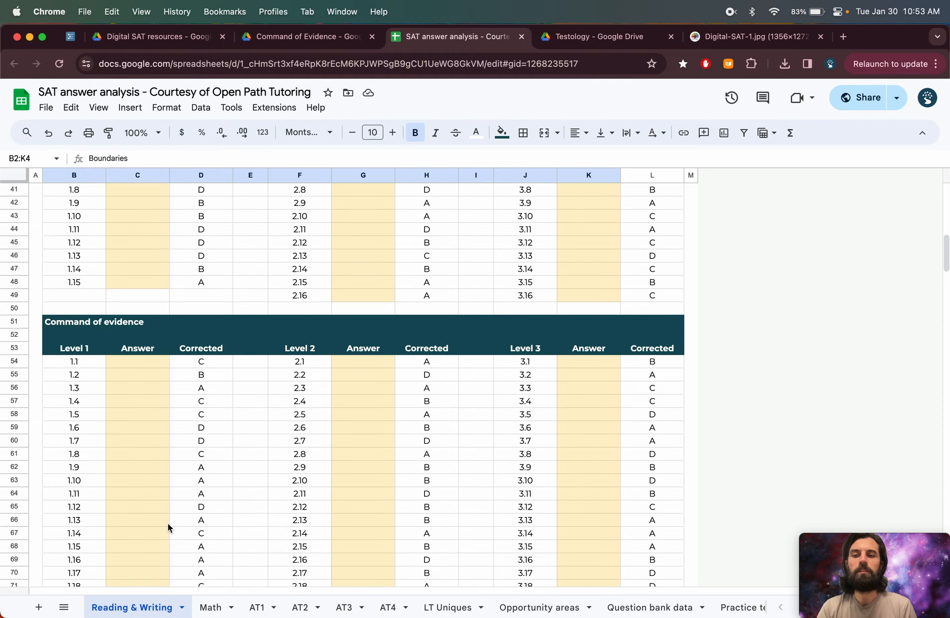
scroll(168, 523, "up", 10)
left_click(163, 447)
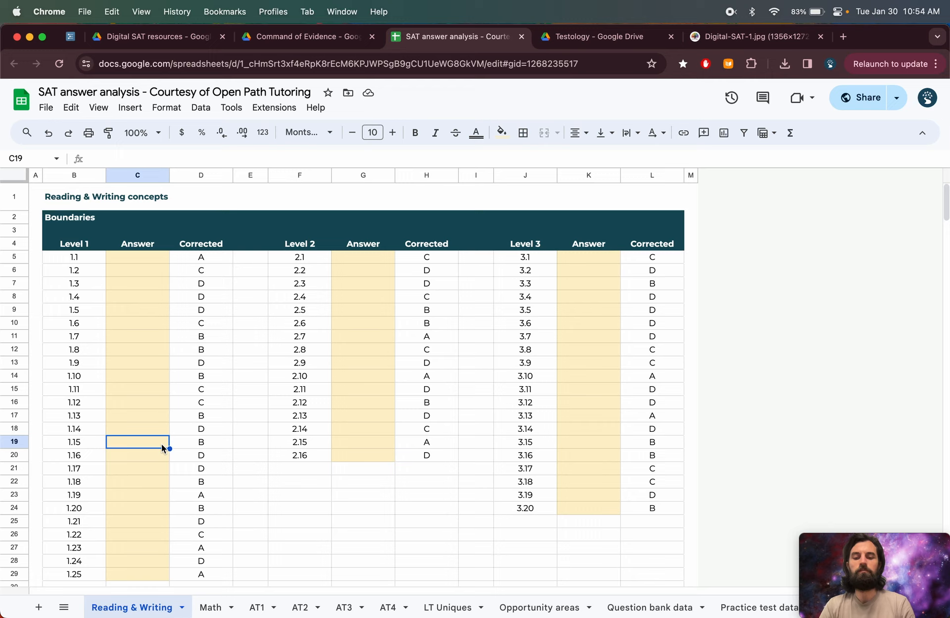
key("super+f")
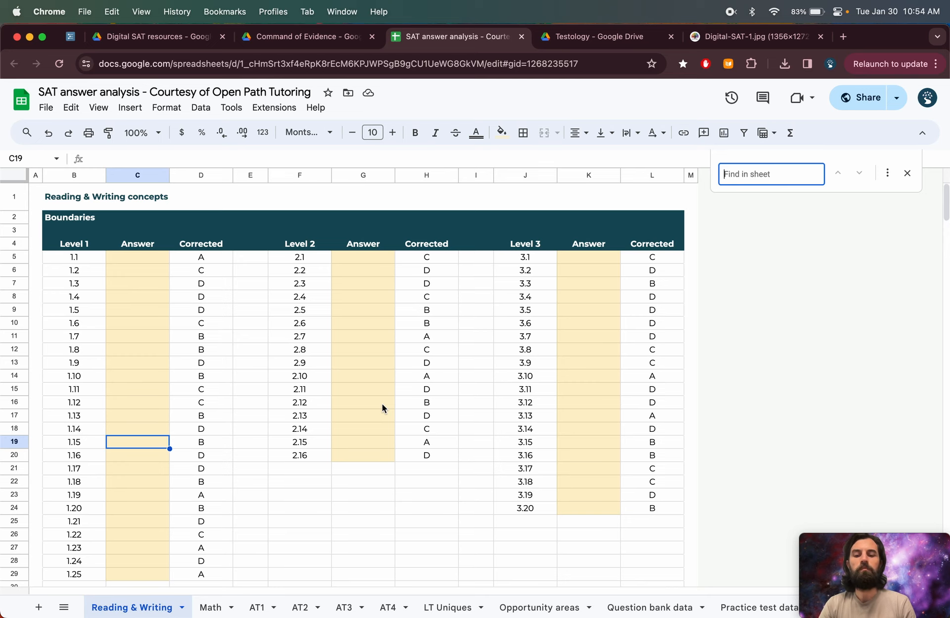
type("comm")
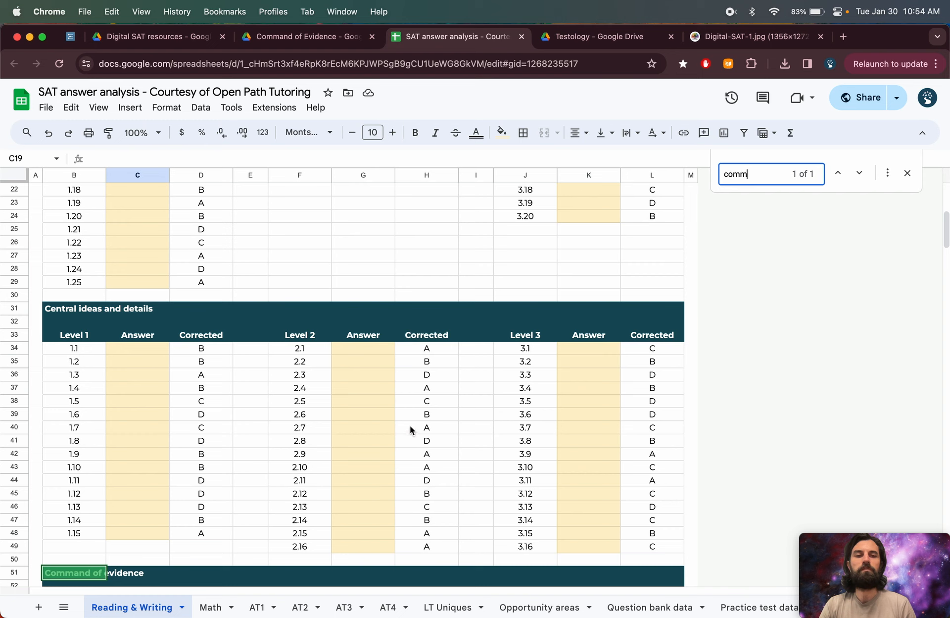
scroll(307, 477, "down", 3)
scroll(306, 478, "down", 5)
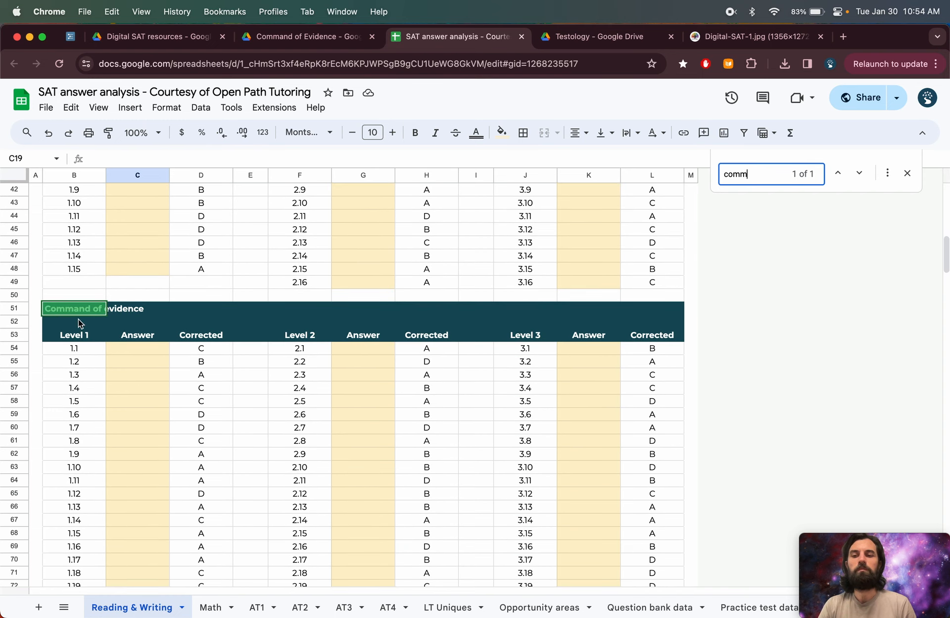
- Enter B as the Answer for Command of evidence Level 1 question 1.2
left_click_drag(75, 361, 197, 362)
left_click(151, 366)
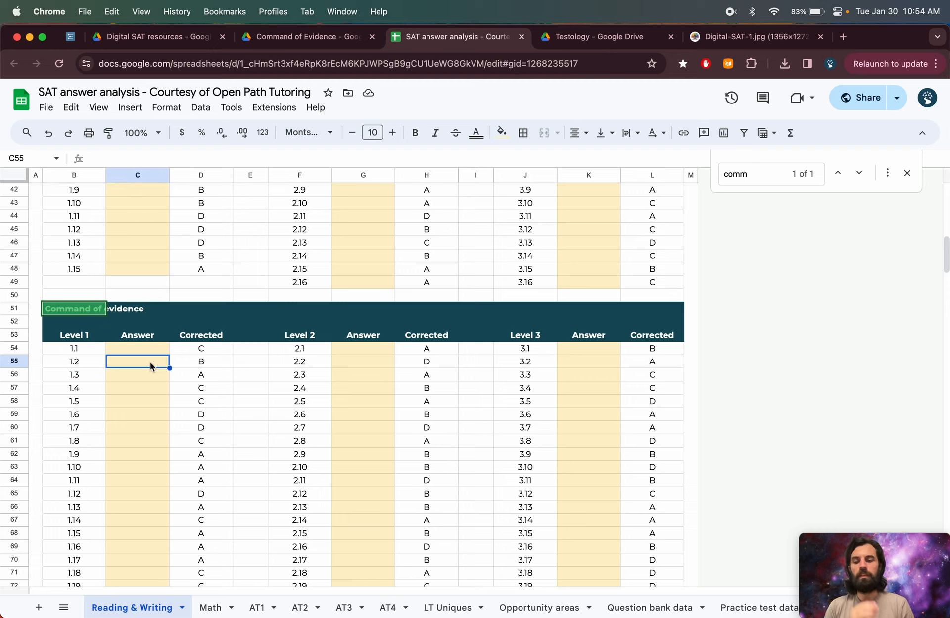
type("B")
key("Return")
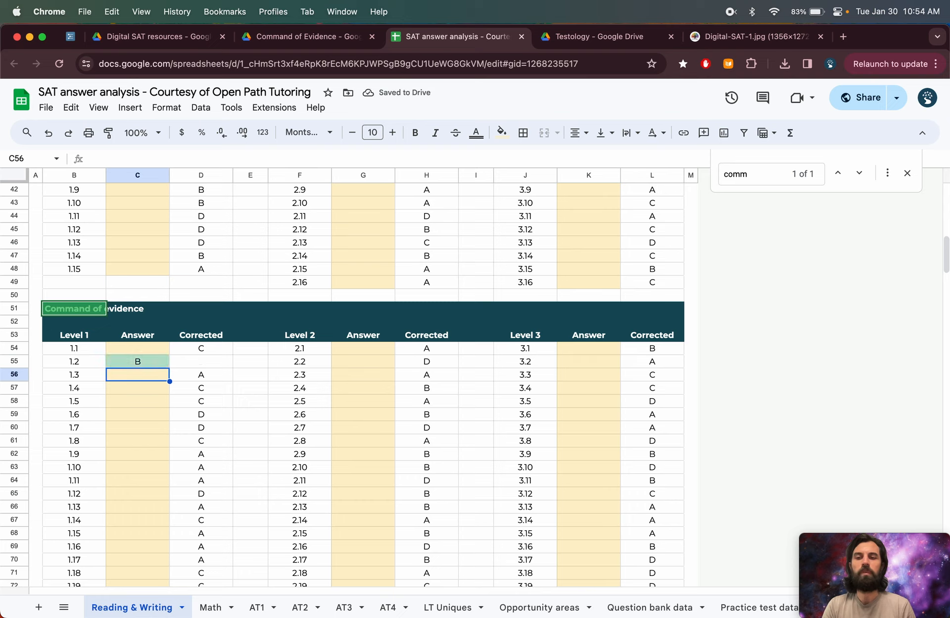
- Change question 1.2's answer to C
key("Up")
type("C")
key("Return")
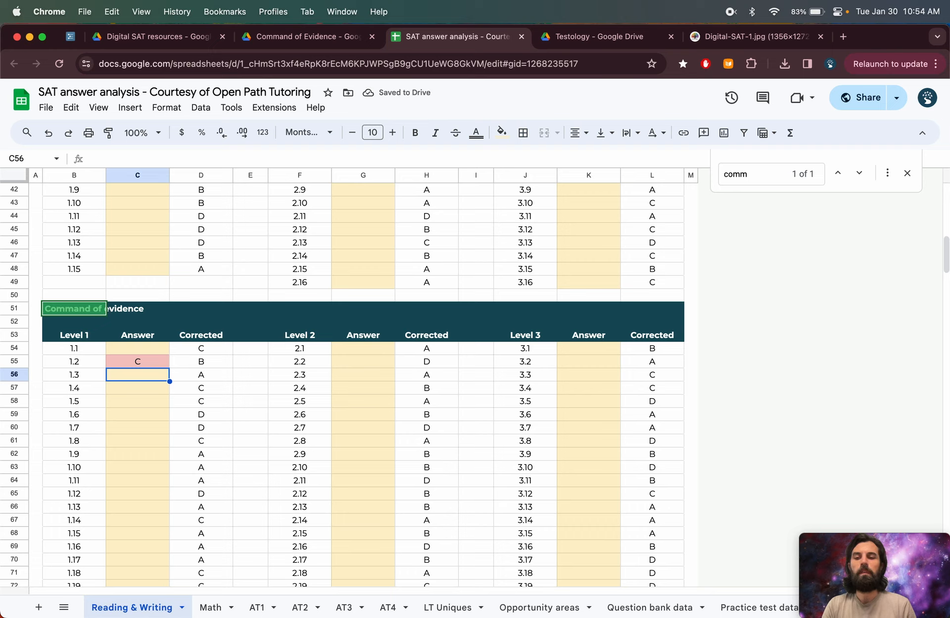
- Revert question 1.2's answer back to B
key("Up")
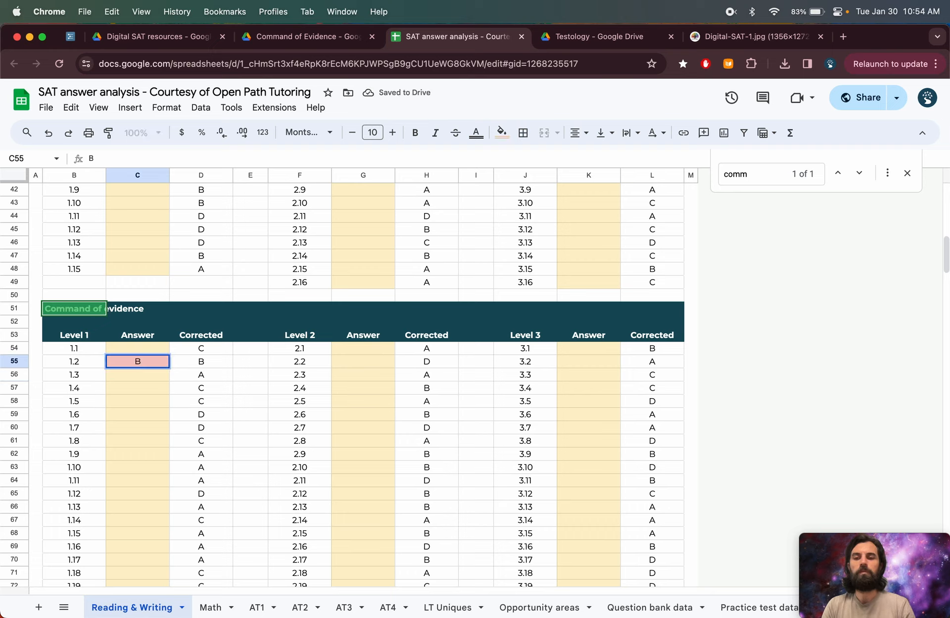
key("Return")
key("Up")
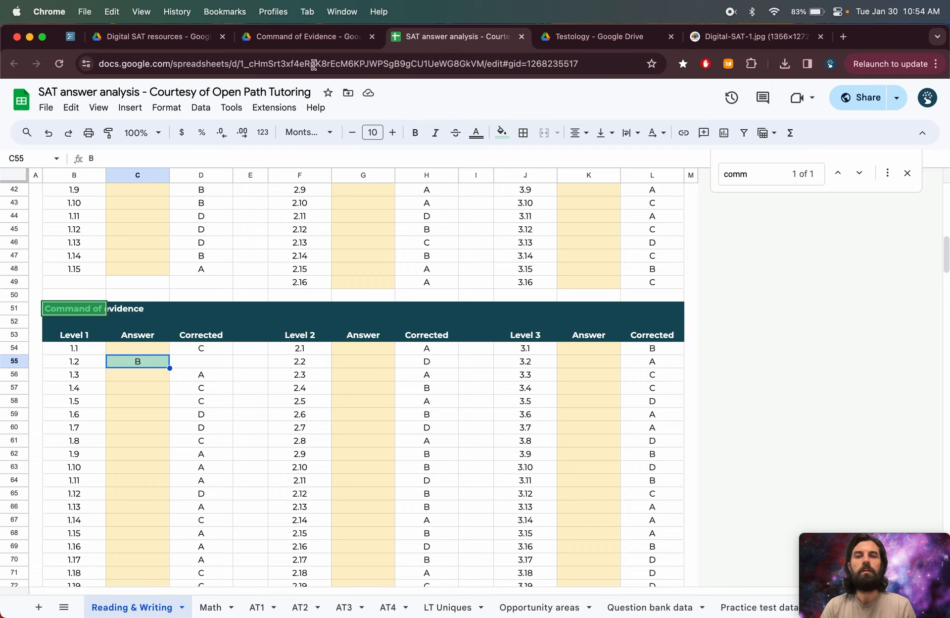
- Return to the Command of Evidence folder and open _Command of Evidence 1~Key.pdf
left_click(309, 42)
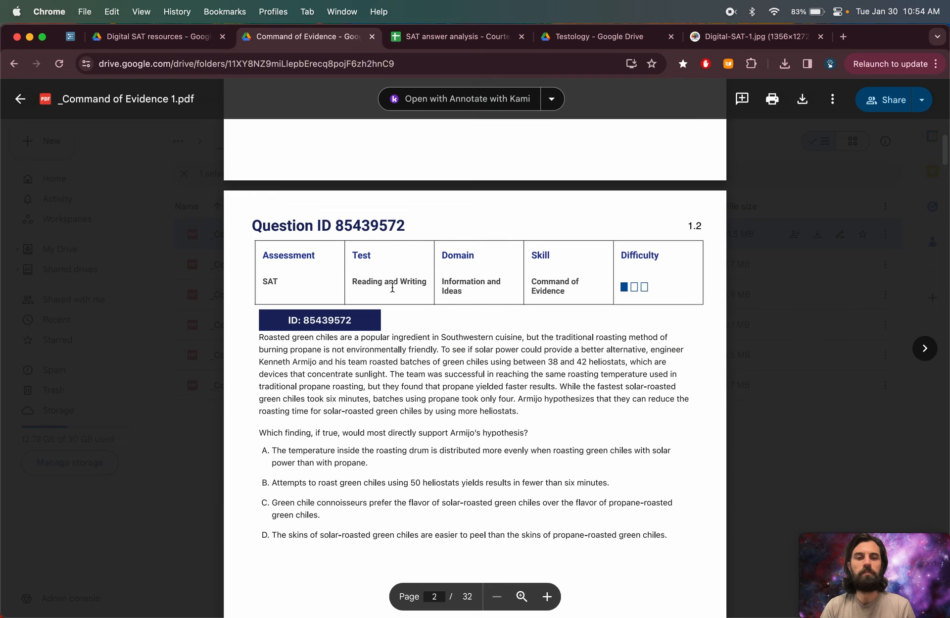
left_click(202, 343)
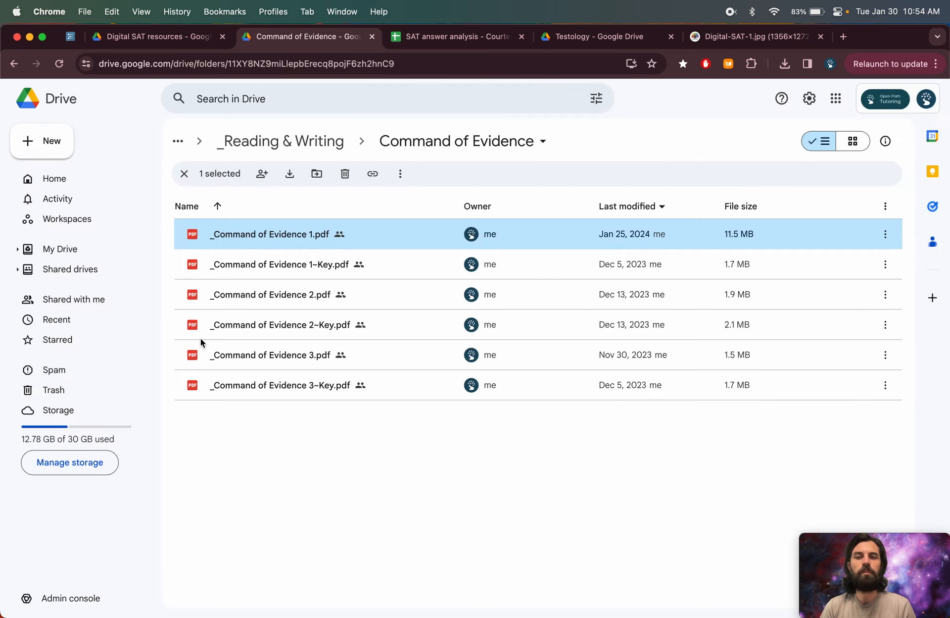
left_click(267, 270)
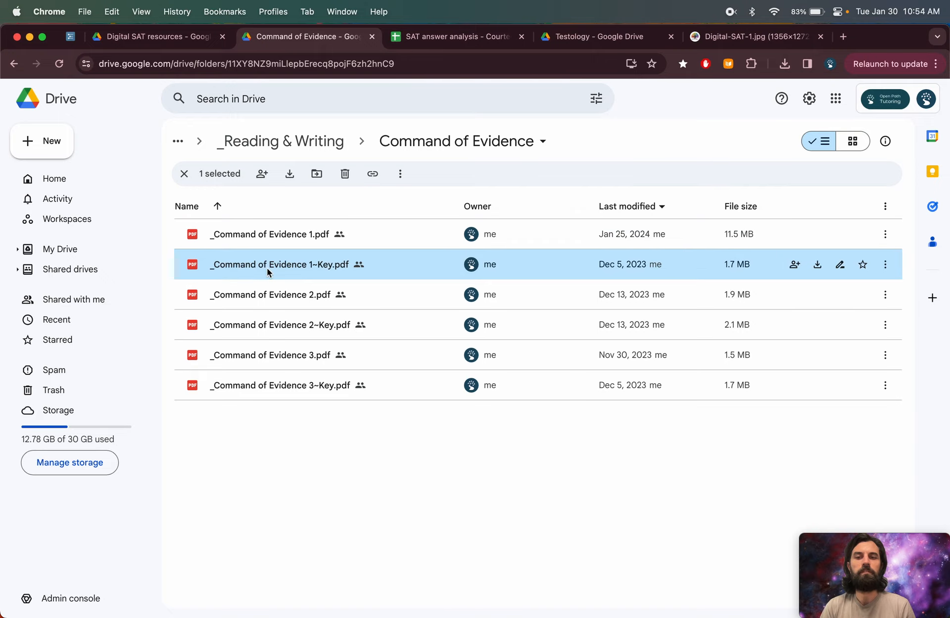
double_click(330, 265)
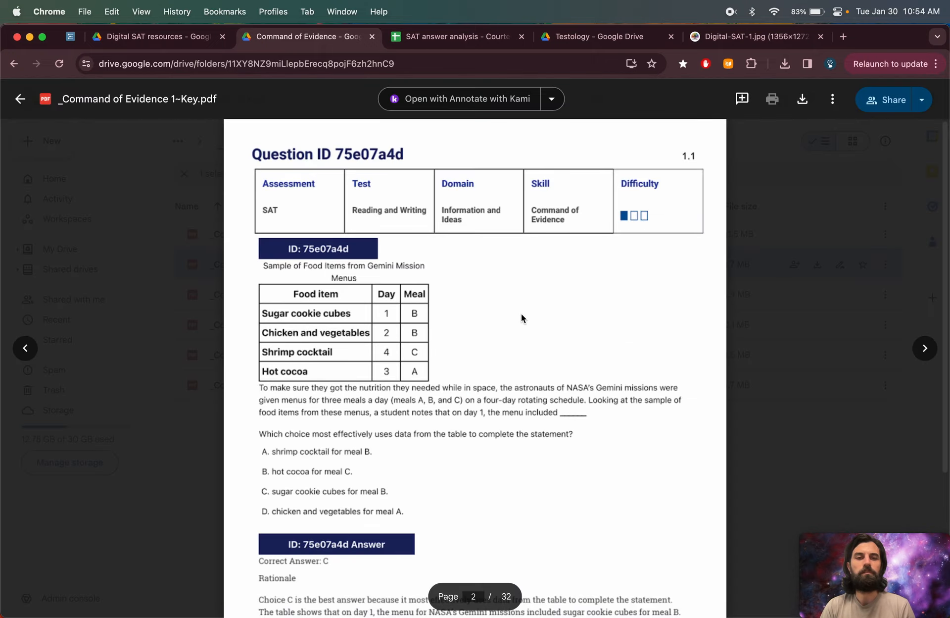
- Scroll the answer key to the correct answer for question 1.2
scroll(520, 314, "down", 10)
scroll(521, 313, "down", 6)
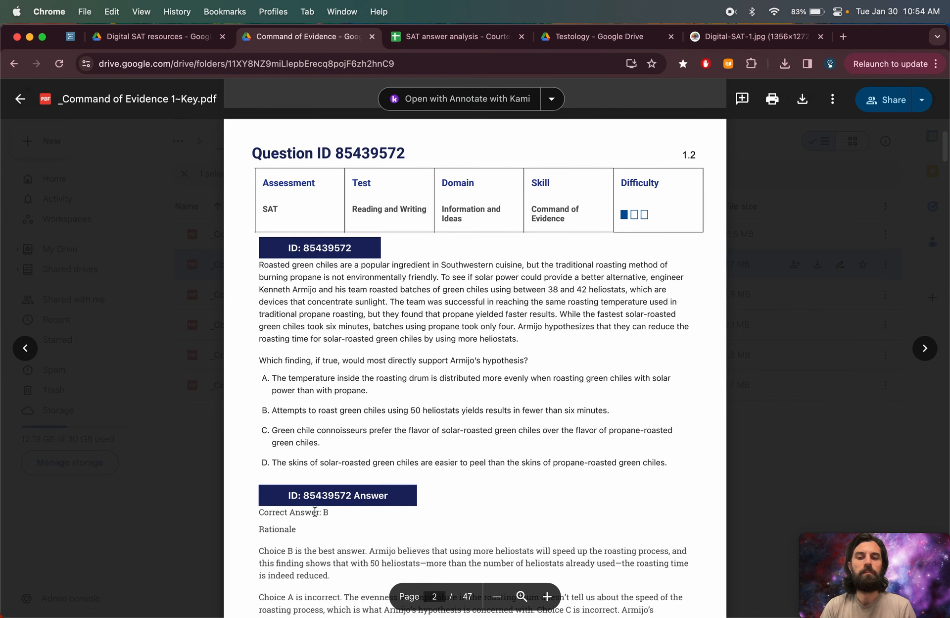
double_click(317, 511)
left_click(334, 513)
- Return to the answer analysis spreadsheet and point out the Command of Evidence Level 1, 2 and 3 question columns
left_click(759, 344)
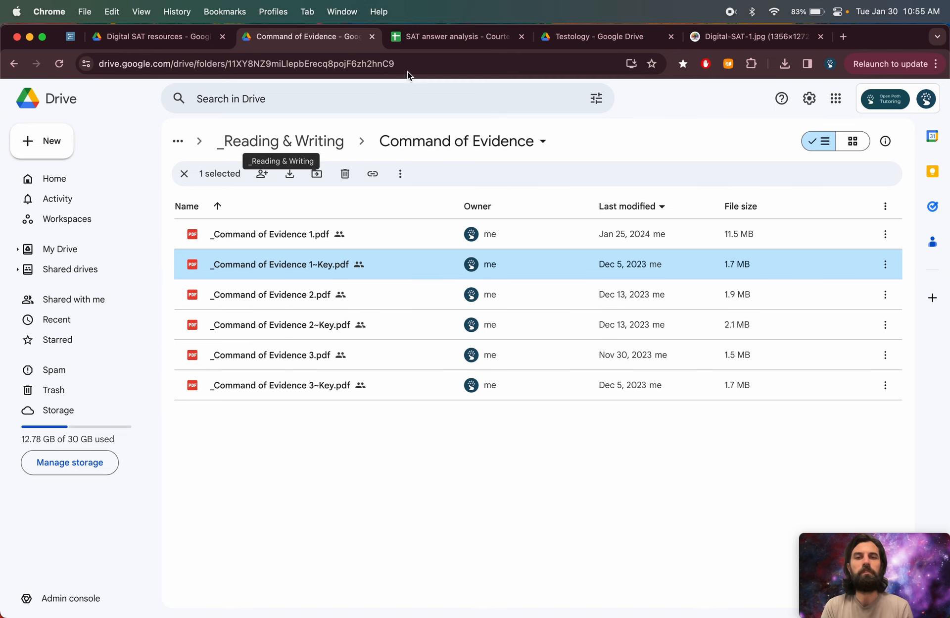
left_click(425, 39)
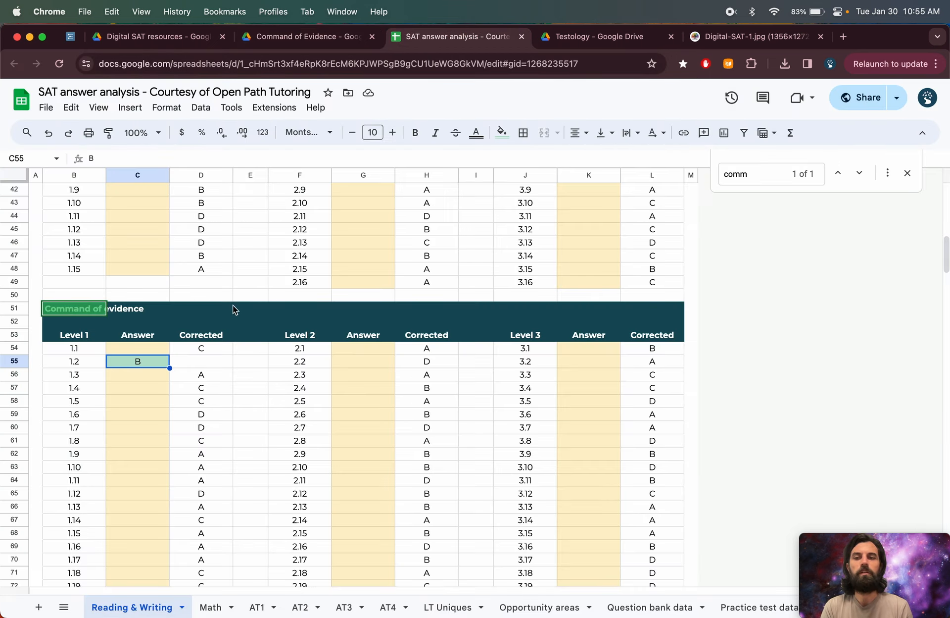
left_click_drag(69, 337, 75, 492)
left_click_drag(299, 336, 299, 452)
left_click_drag(525, 336, 524, 457)
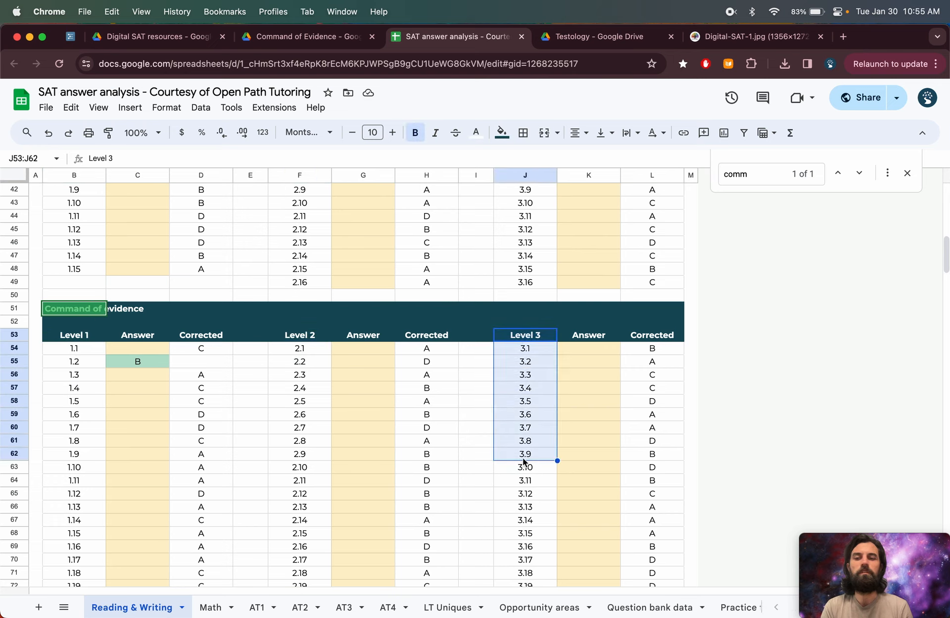
- Clear question 1.2's answer by filling it down from the empty cell above
left_click(138, 359)
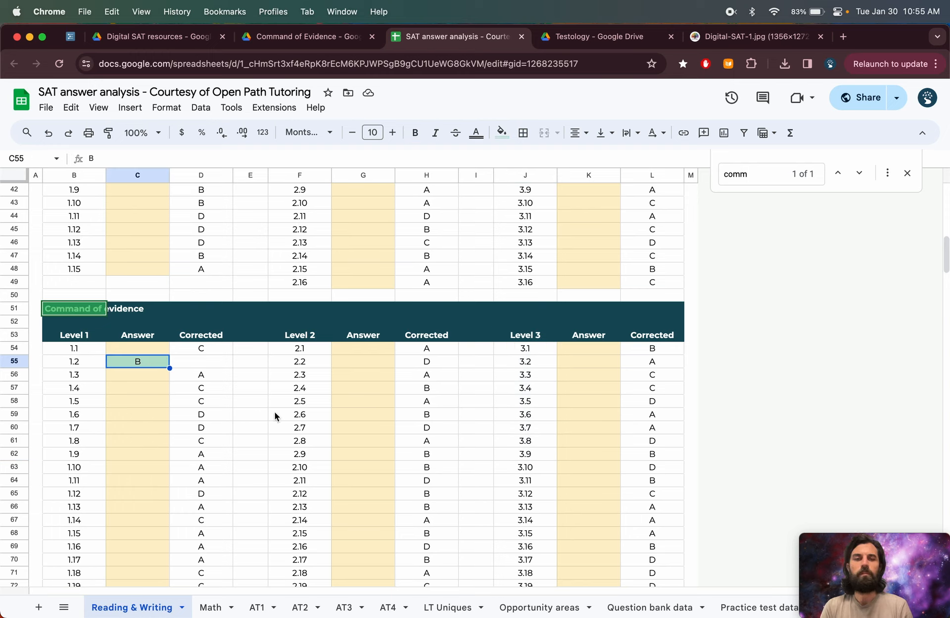
key("shift+Up")
key("super+d")
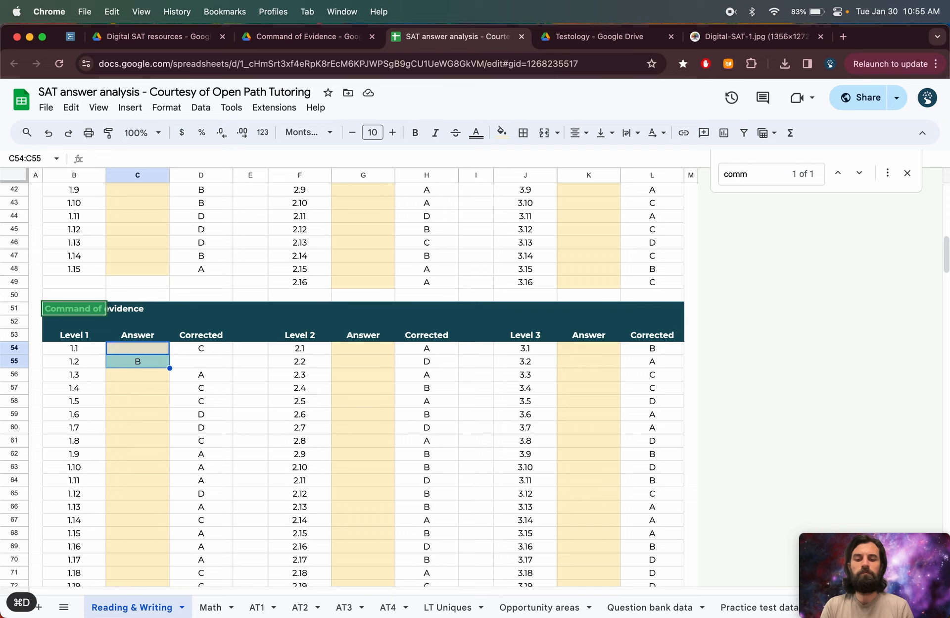
key("shift+Down")
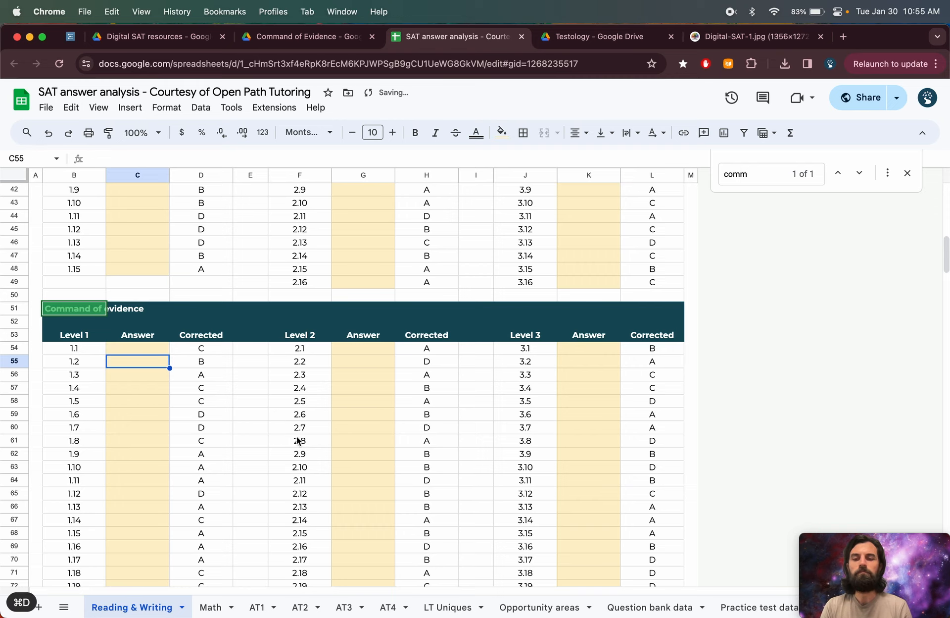
- Open the Math sheet and close the find bar
left_click(211, 607)
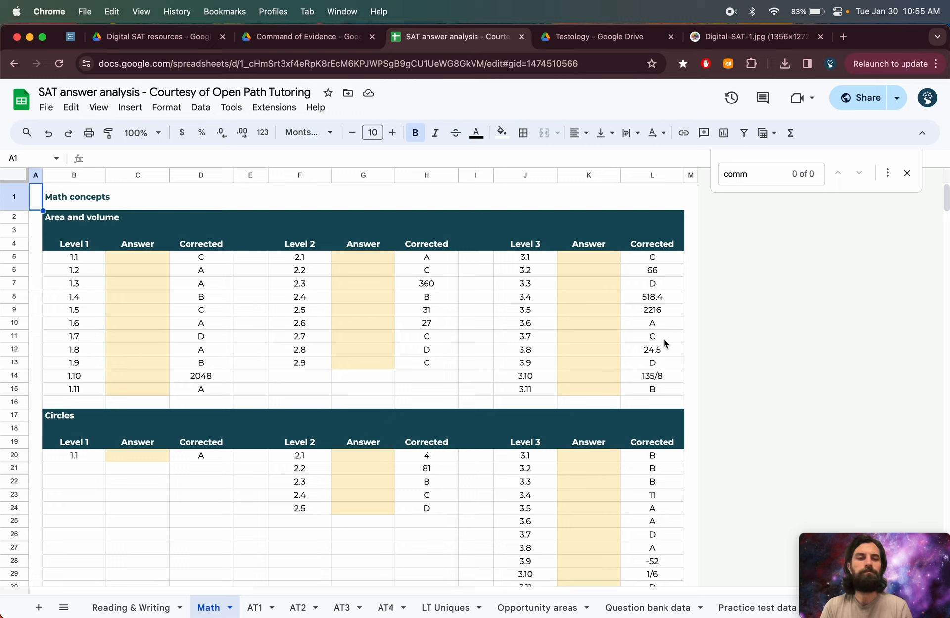
left_click(908, 174)
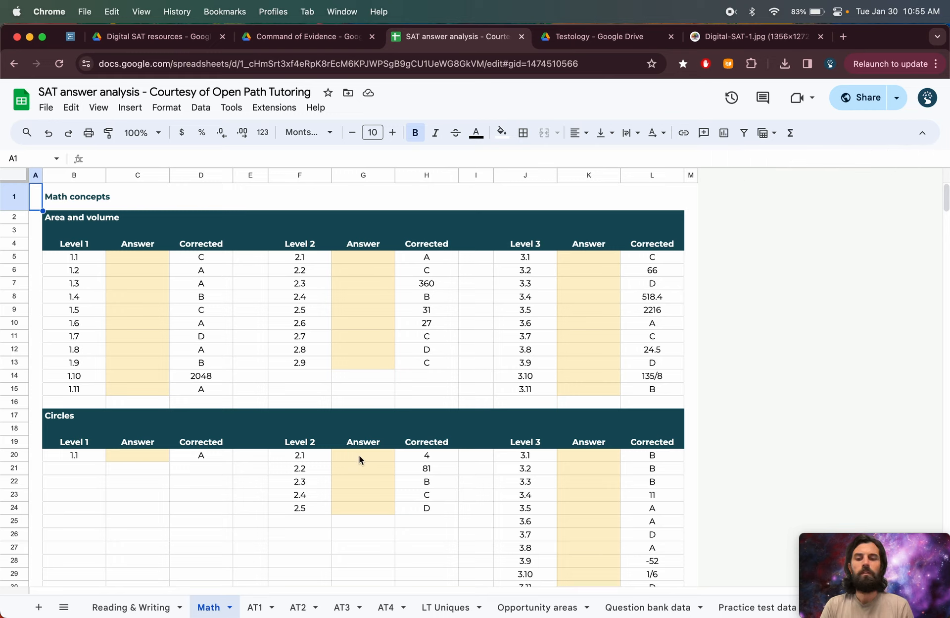
- On the AT1 sheet, clear all Module 1 answers by pasting an empty cell over them
left_click(256, 609)
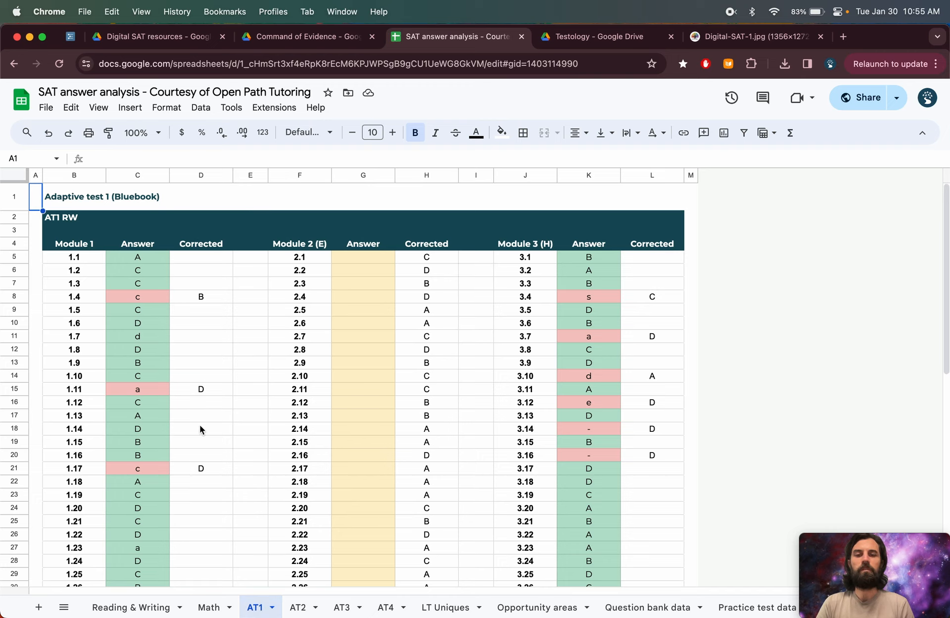
scroll(200, 424, "down", 3)
scroll(370, 294, "up", 3)
left_click(373, 257)
key("super+c")
left_click(130, 260)
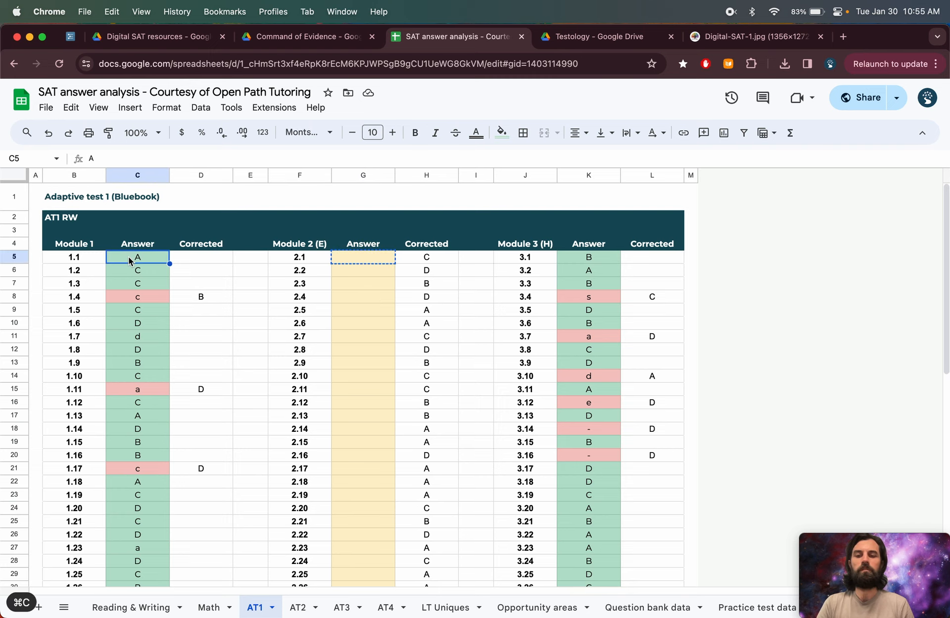
key("super+v")
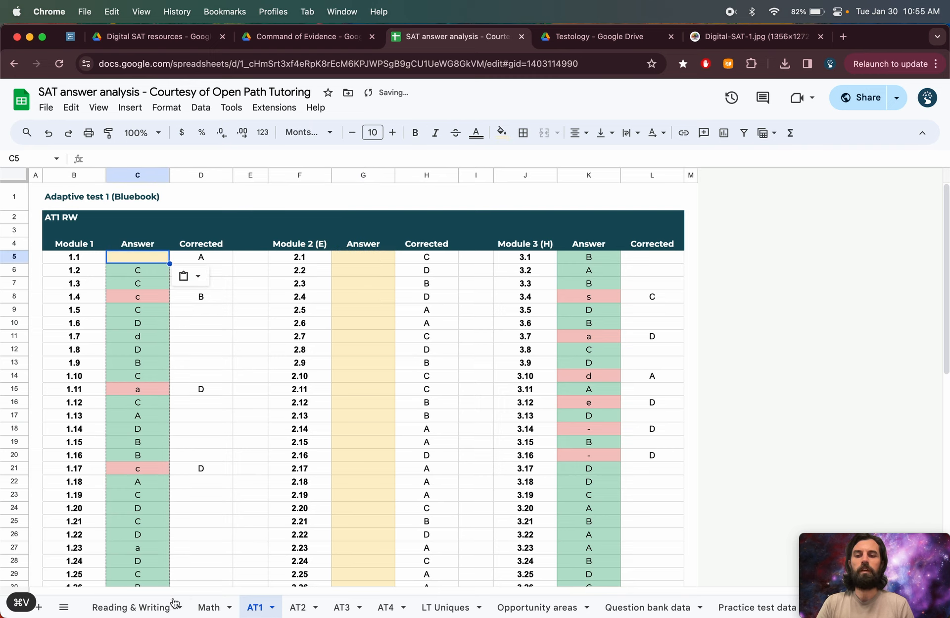
scroll(164, 554, "down", 2)
left_click(163, 547, "shift")
key("super+v")
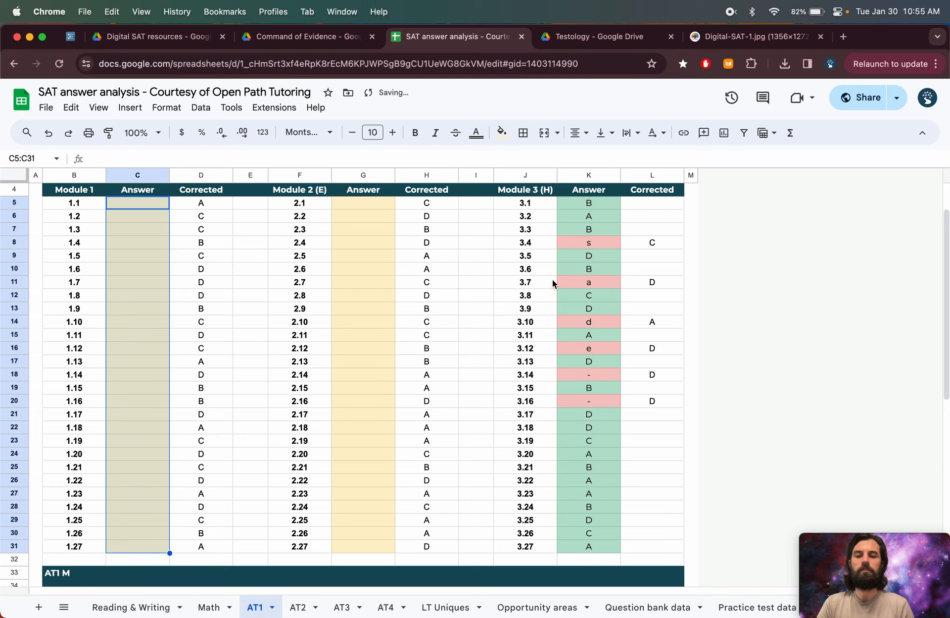
- Clear the AT1 Module 3 answers from 3.1 through 3.27 with the empty cell
left_click(601, 200)
key("super+v")
left_click_drag(621, 209, 608, 494)
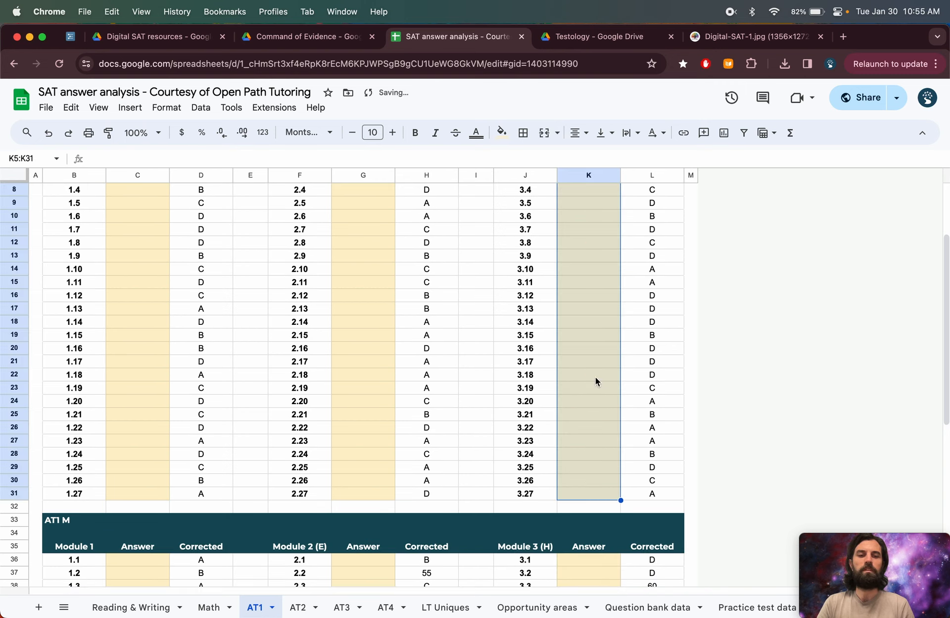
scroll(596, 377, "up", 3)
left_click(334, 341)
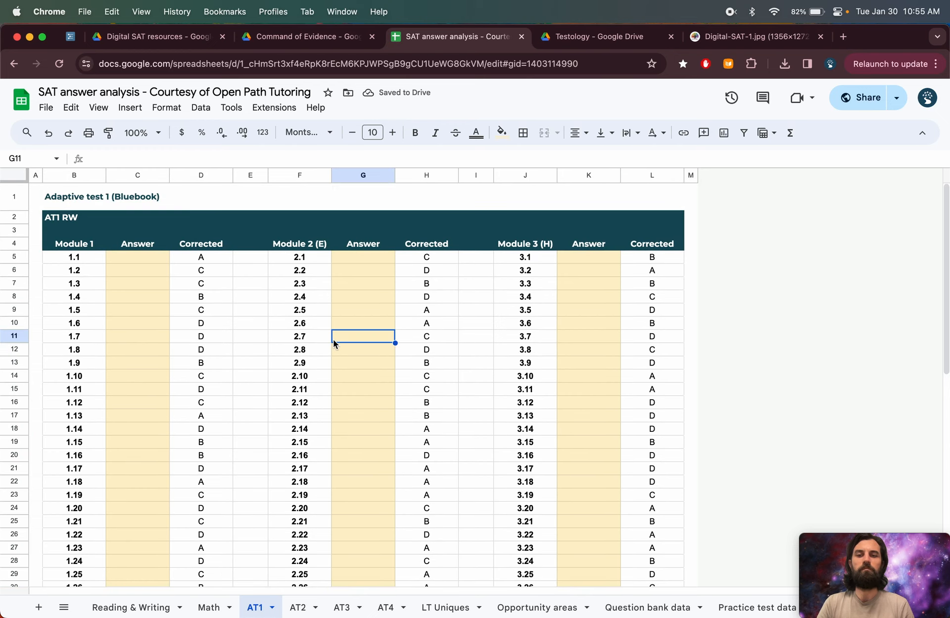
- Examine the SAT Practice 1 score report's question overview in the image tab, then return to the spreadsheet
scroll(328, 420, "down", 10)
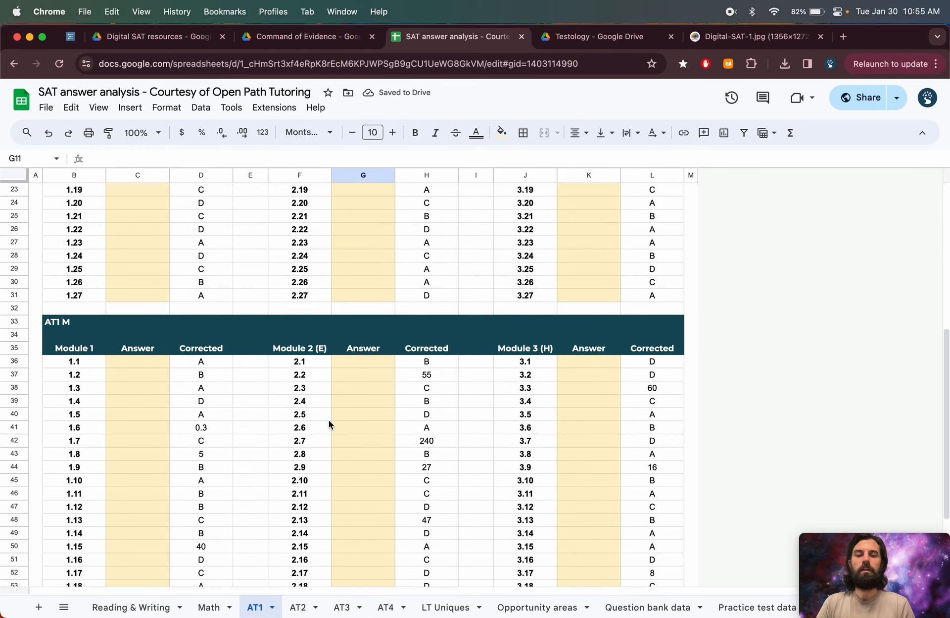
scroll(329, 420, "up", 10)
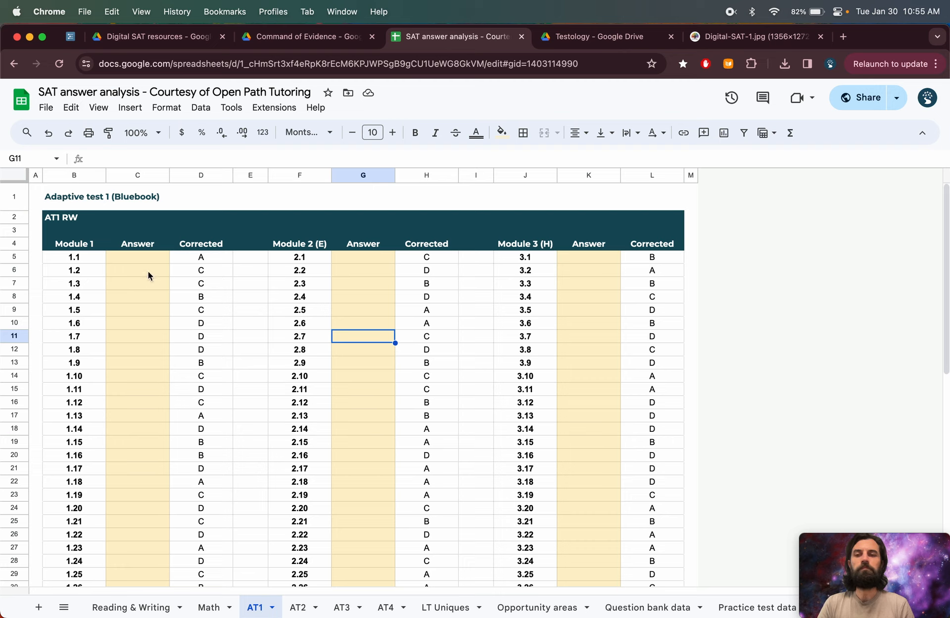
left_click(146, 259)
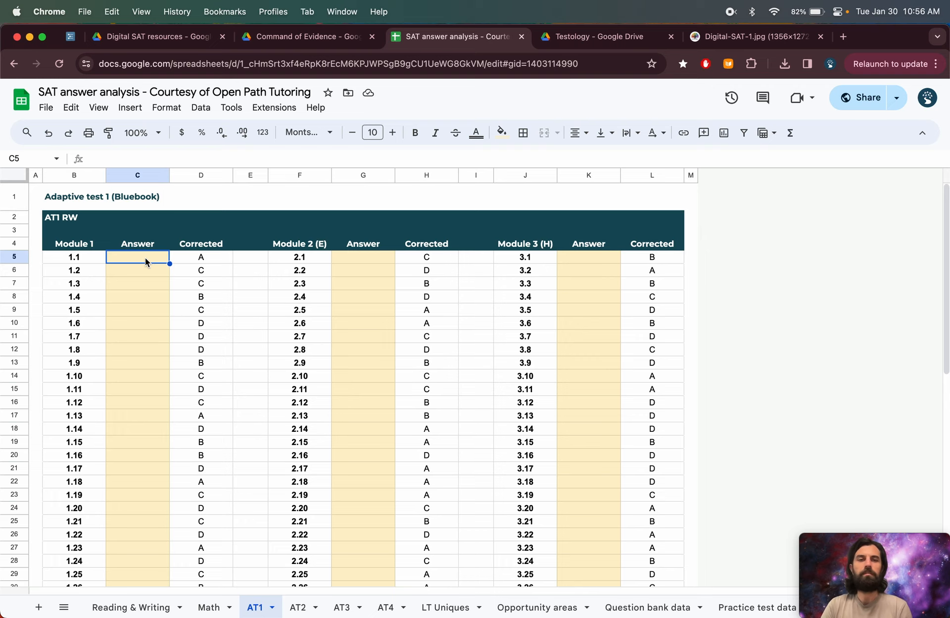
left_click(727, 45)
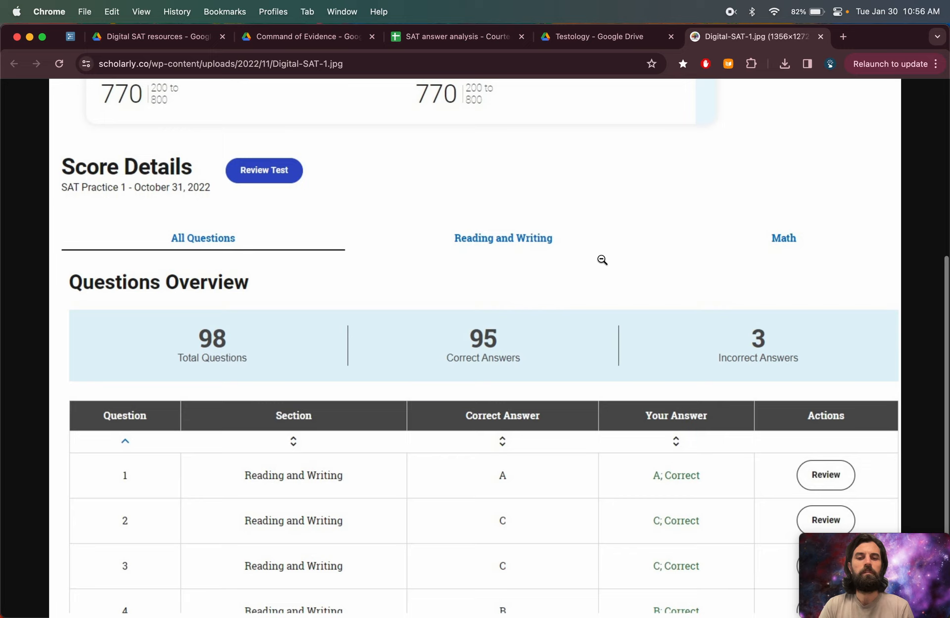
scroll(602, 260, "up", 5)
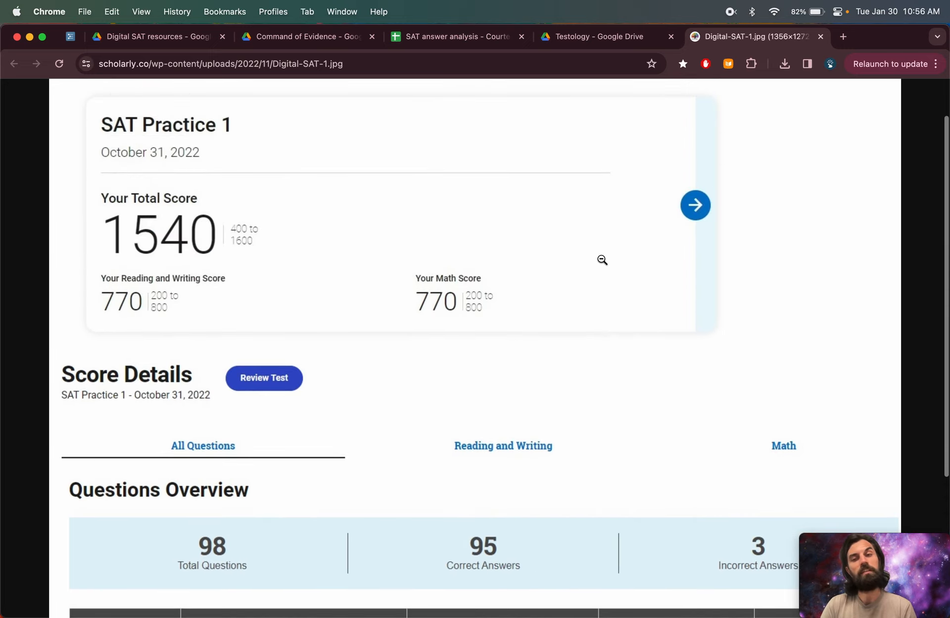
scroll(603, 260, "down", 2)
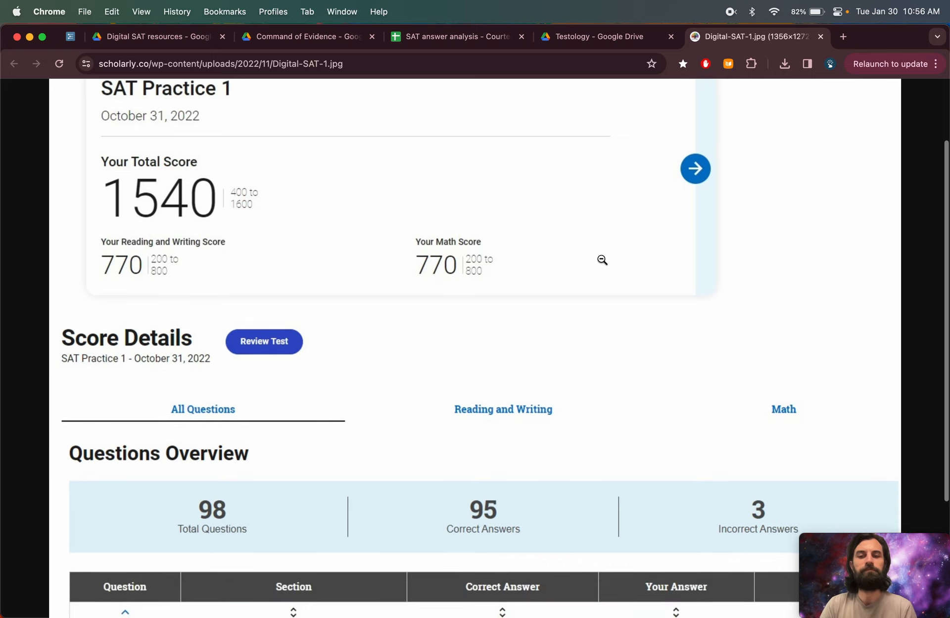
scroll(602, 260, "down", 1)
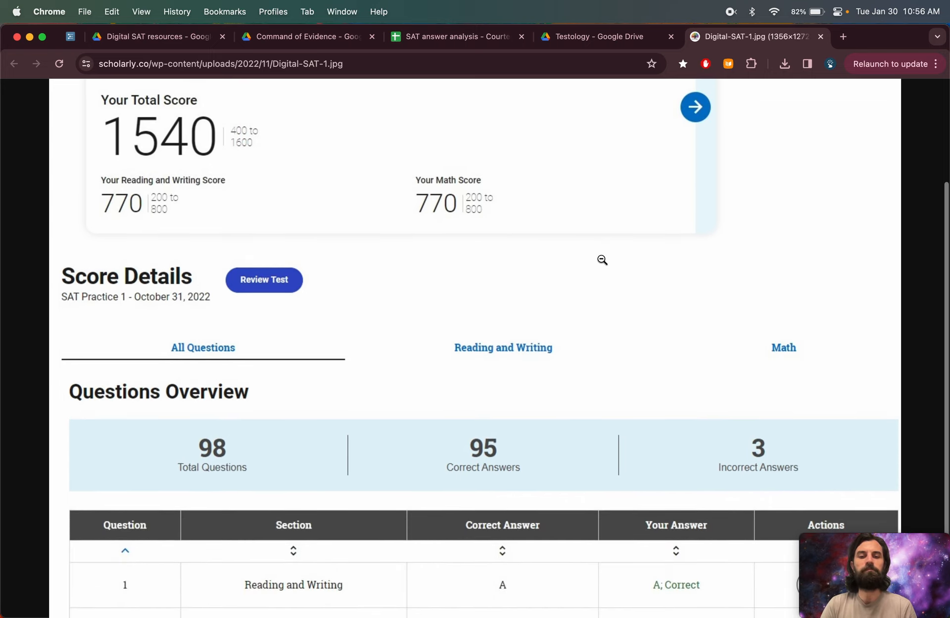
scroll(603, 260, "down", 3)
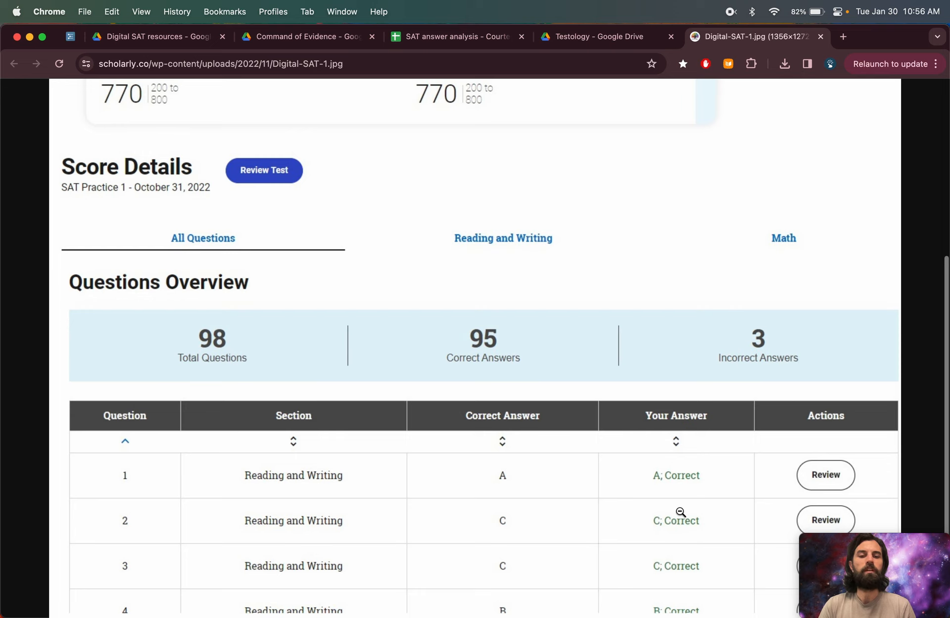
left_click(460, 44)
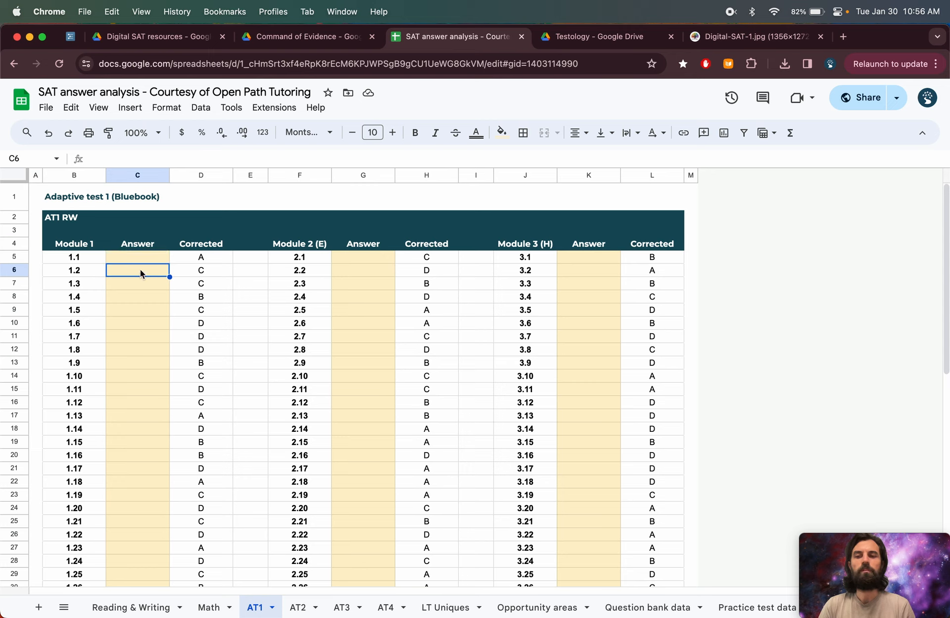
- Examine the Corrected column formula and the Module 1, 2 and 3 columns on the AT1 sheet
left_click(206, 260)
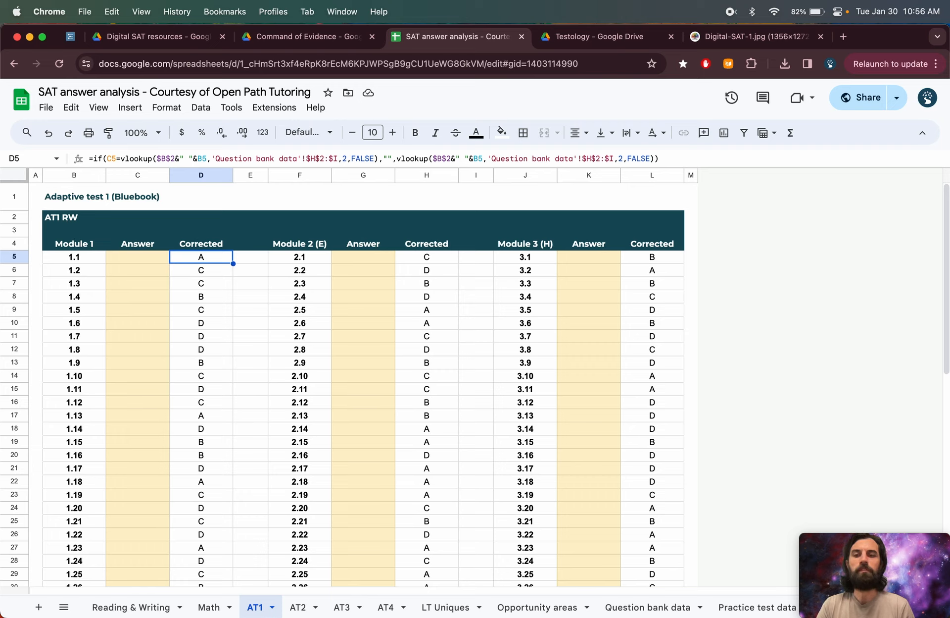
left_click(86, 248)
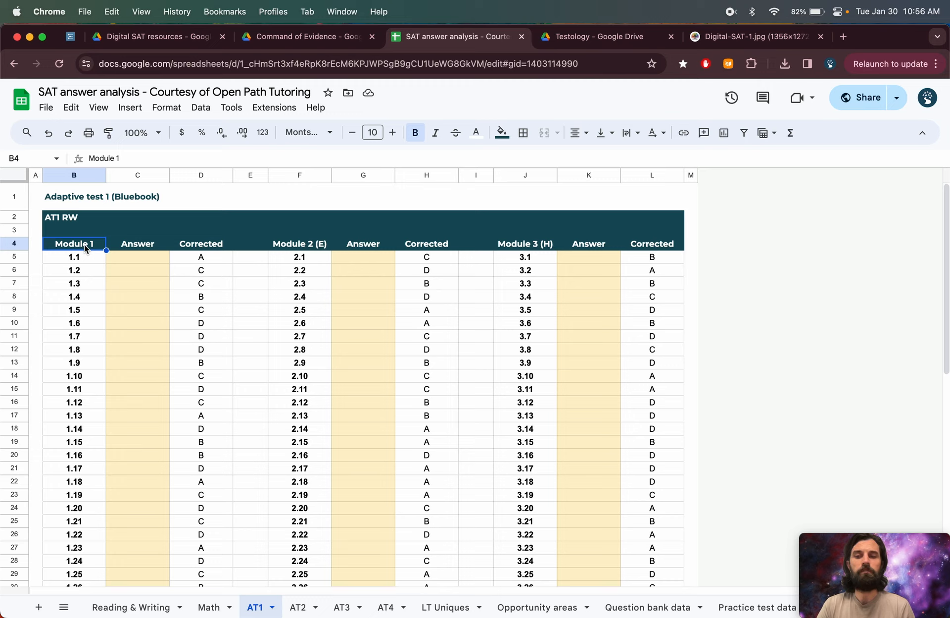
left_click(303, 247)
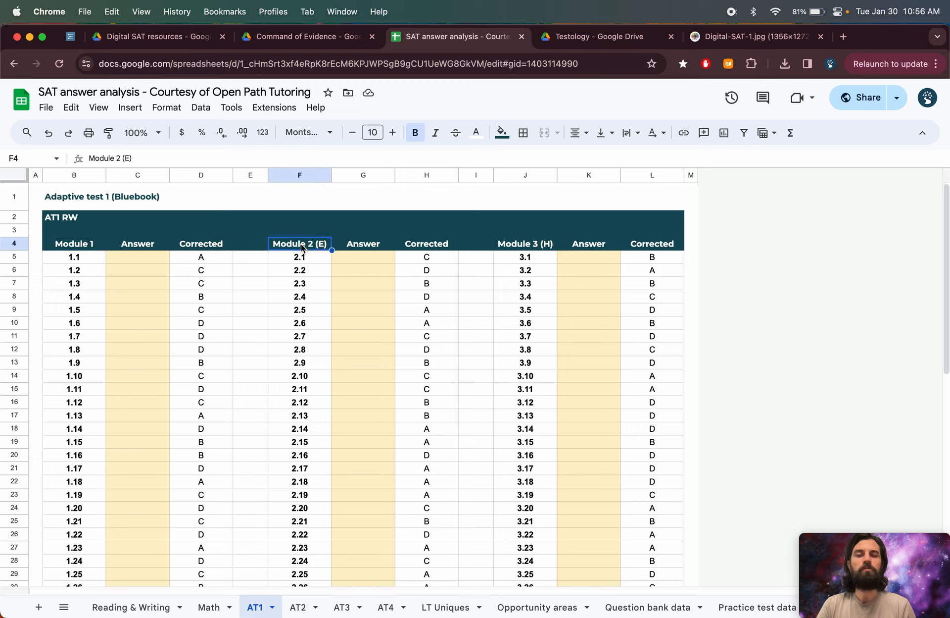
left_click(549, 247)
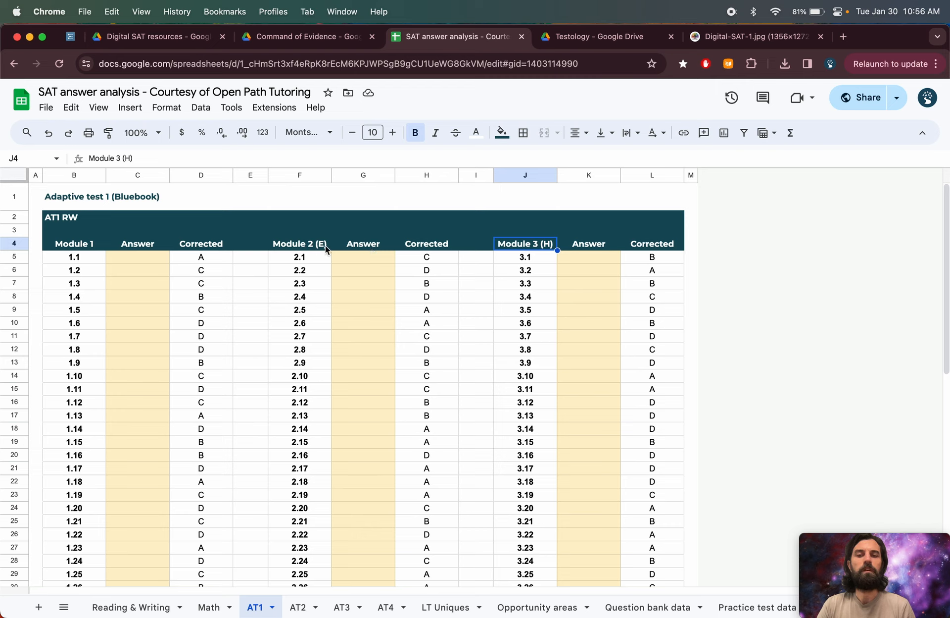
left_click_drag(316, 246, 320, 387)
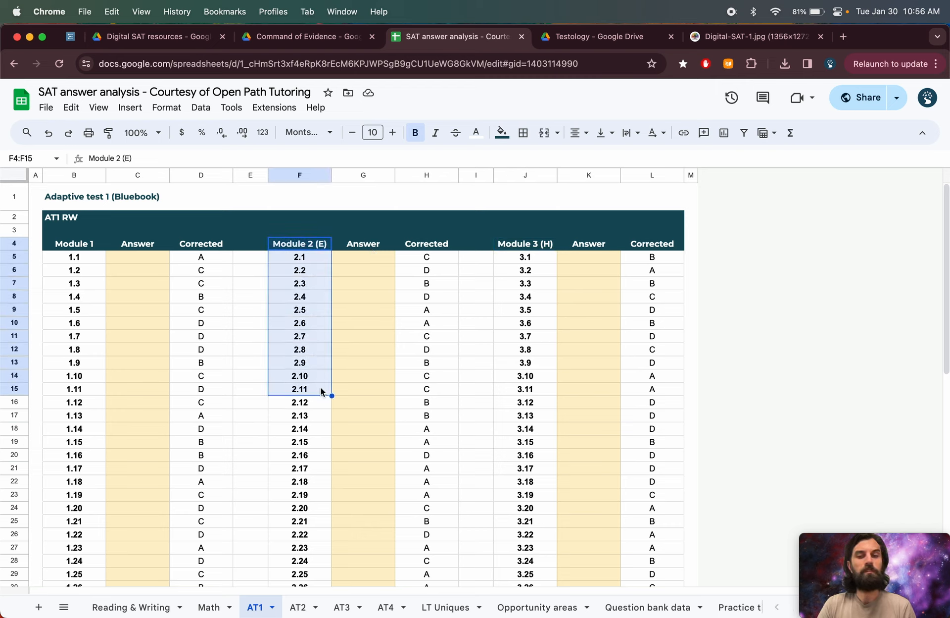
left_click_drag(534, 248, 533, 388)
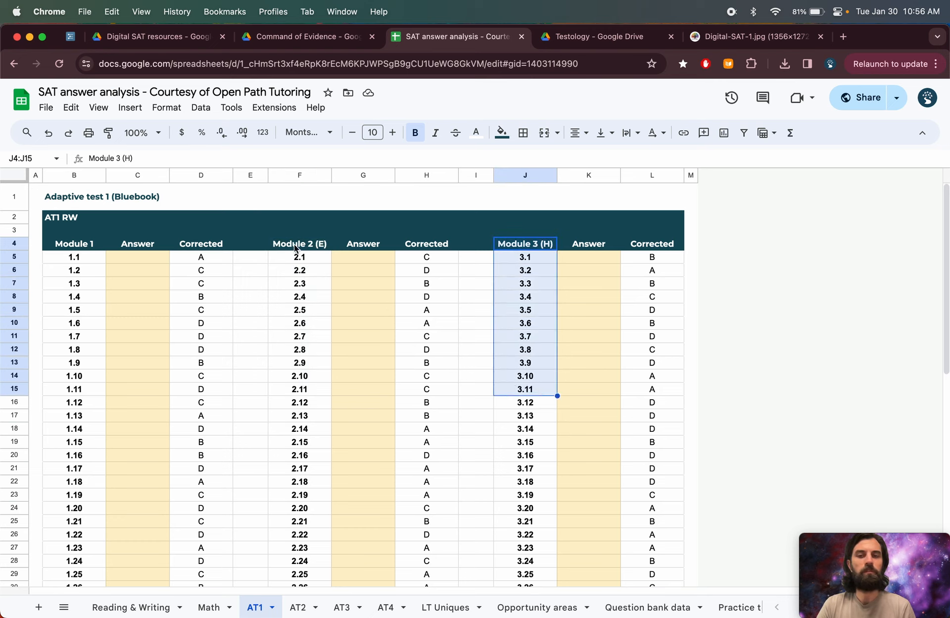
left_click_drag(294, 245, 662, 380)
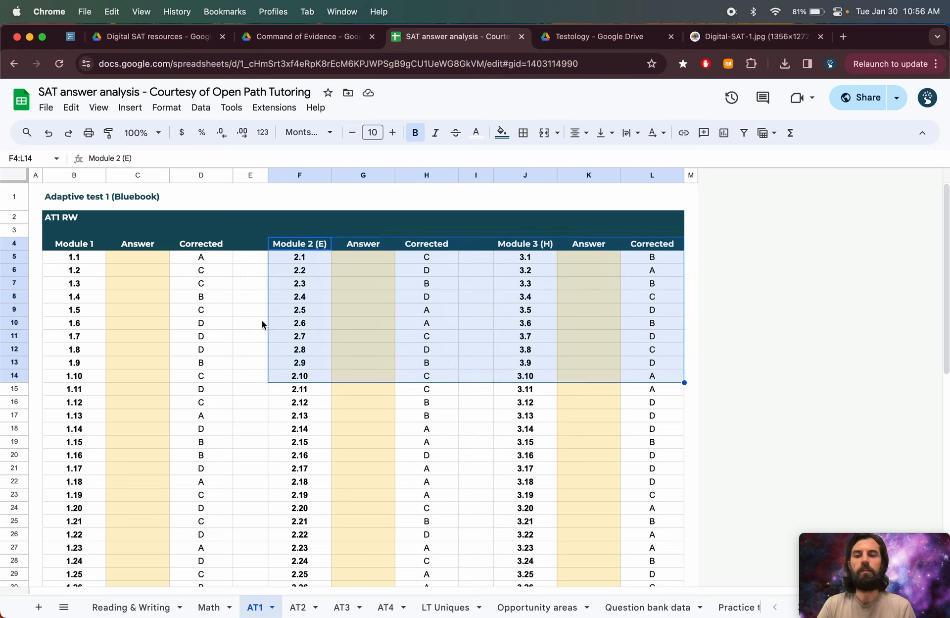
left_click(200, 259)
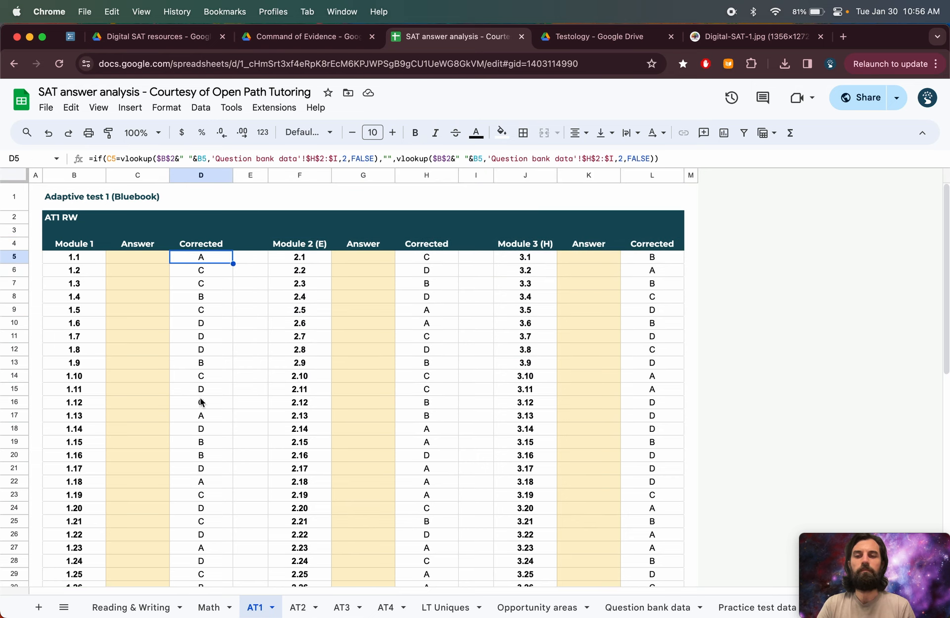
left_click_drag(206, 257, 213, 298)
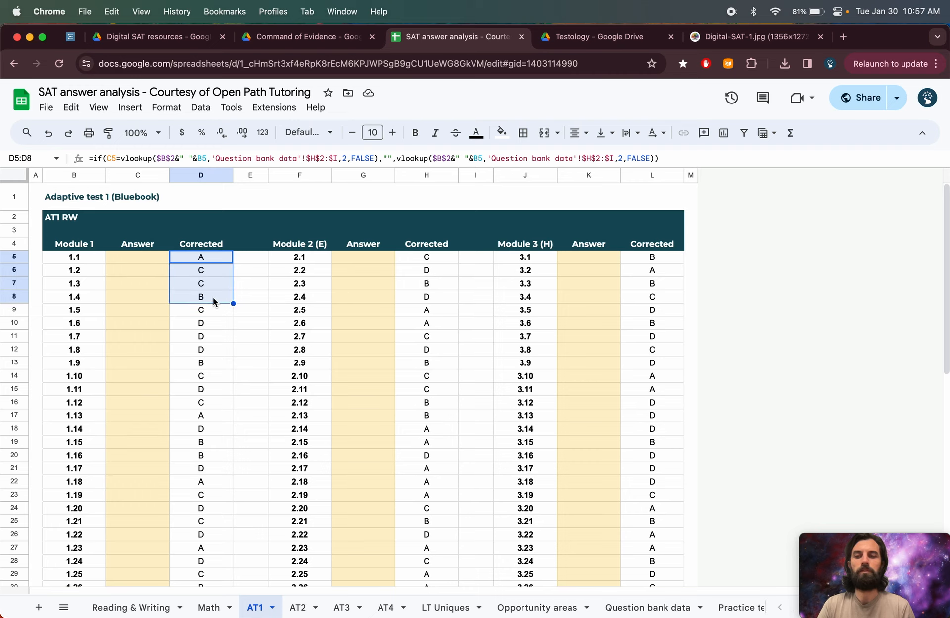
key("shift+super+Down")
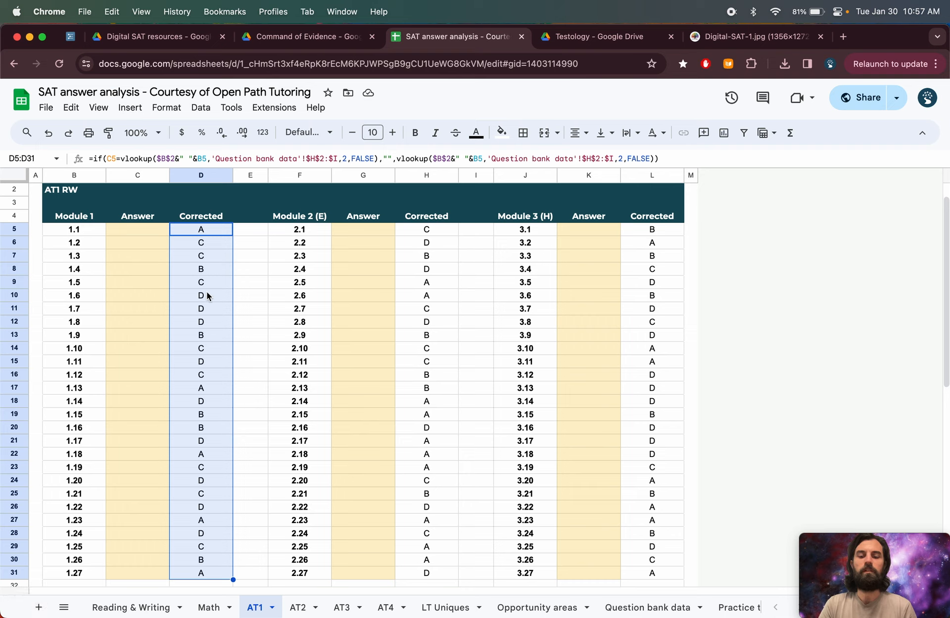
key("super+c")
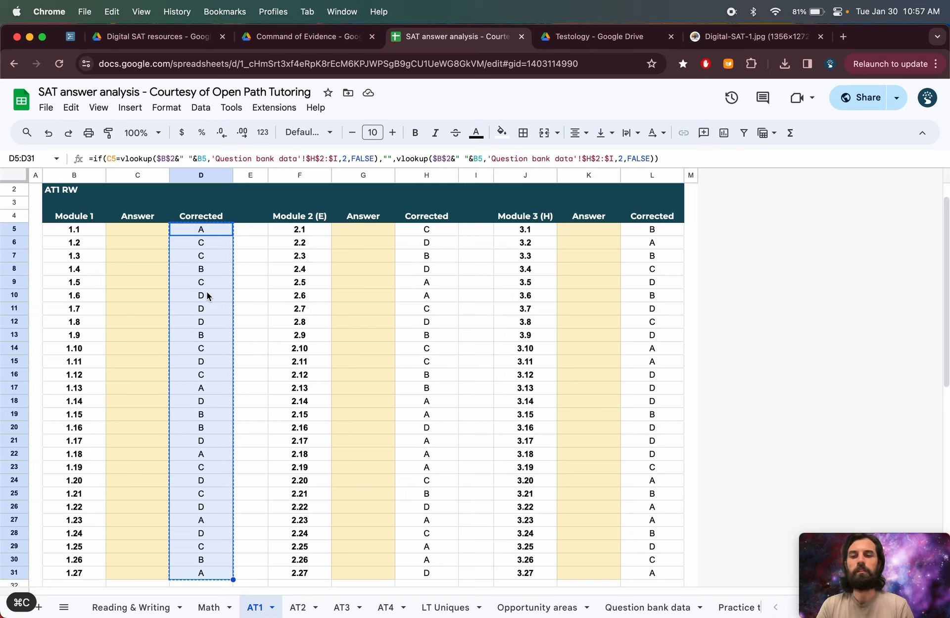
left_click(152, 230)
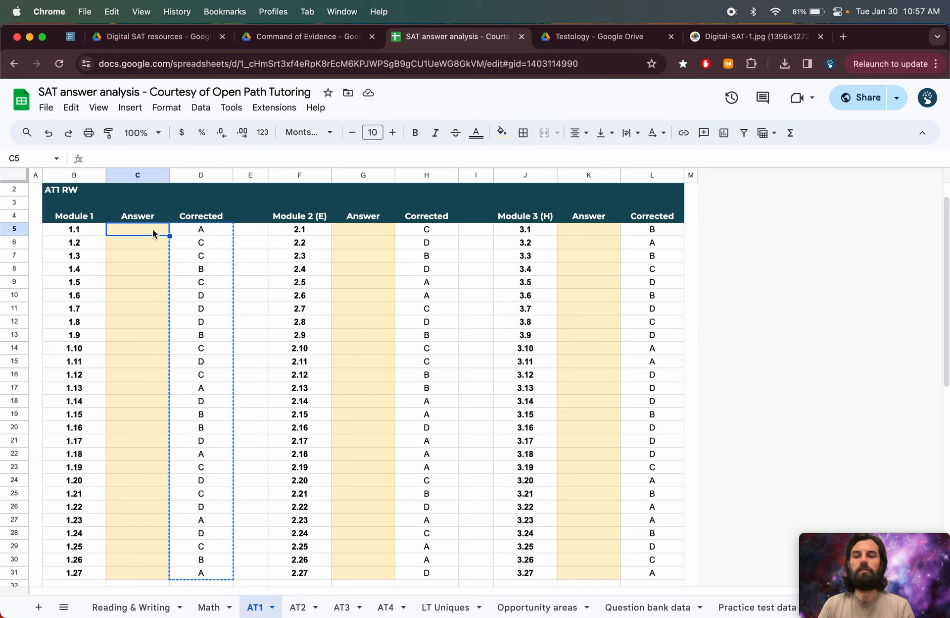
key("super+v")
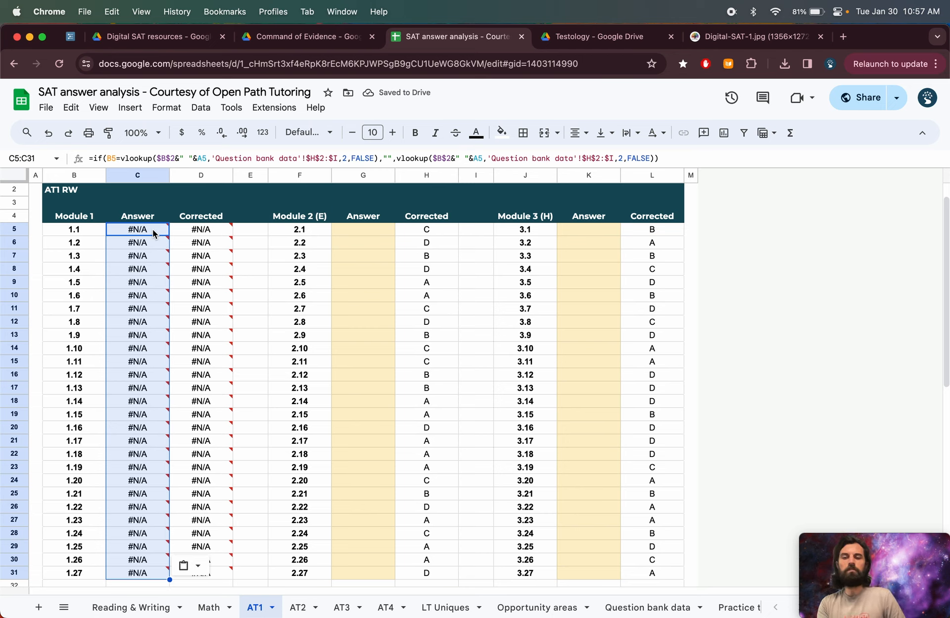
key("super+z")
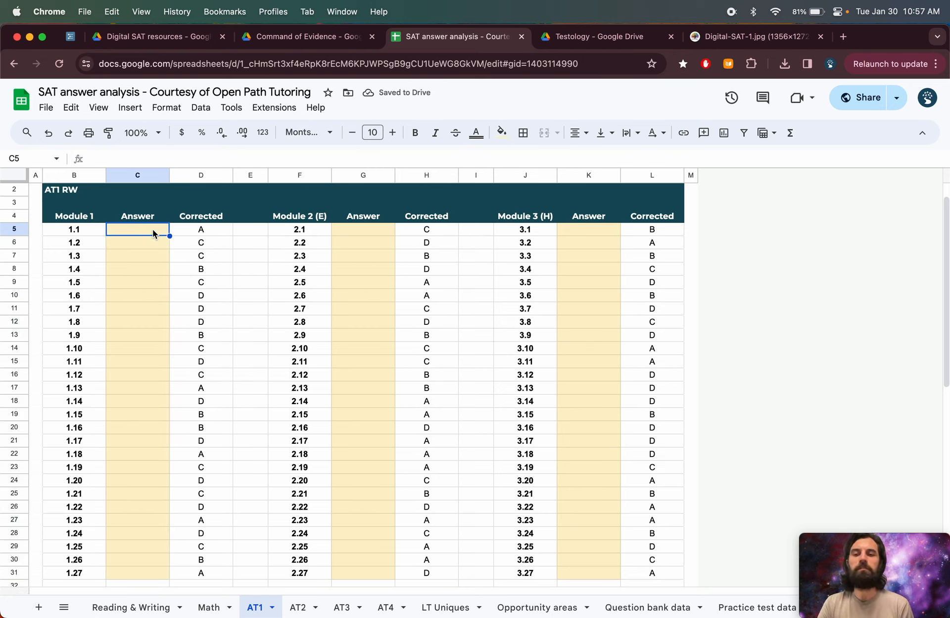
- Copy the AT1 RW Module 1 Corrected answers and paste them into the Module 1 Answer column as values only
left_click(197, 233)
key("shift+super+Down")
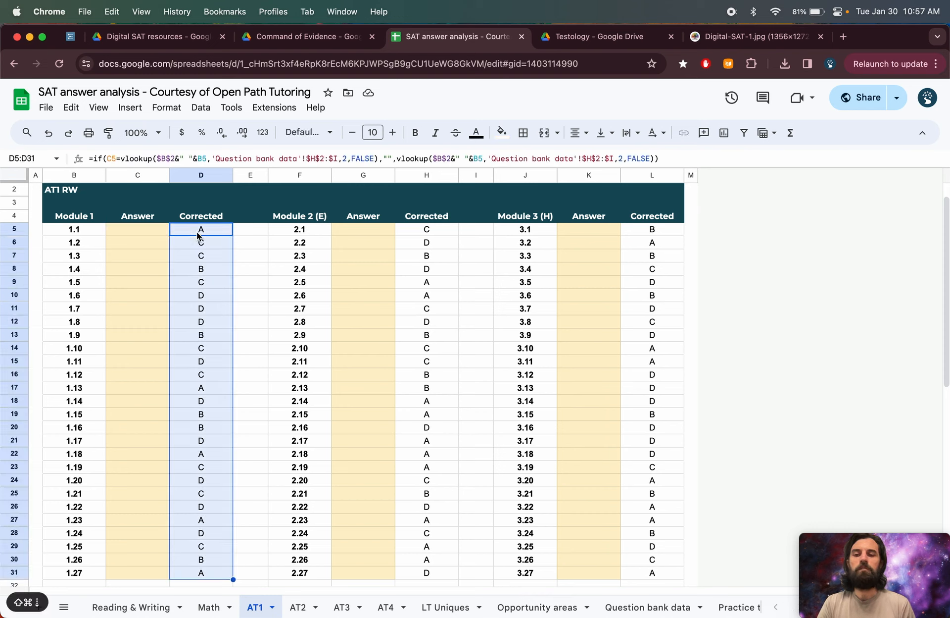
key("super+c")
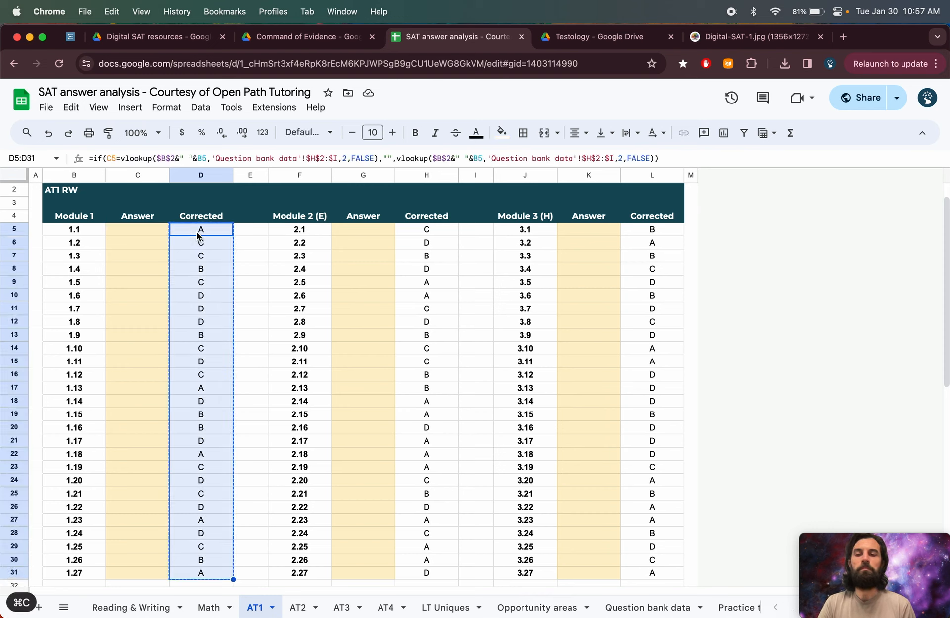
key("Left")
right_click(154, 227)
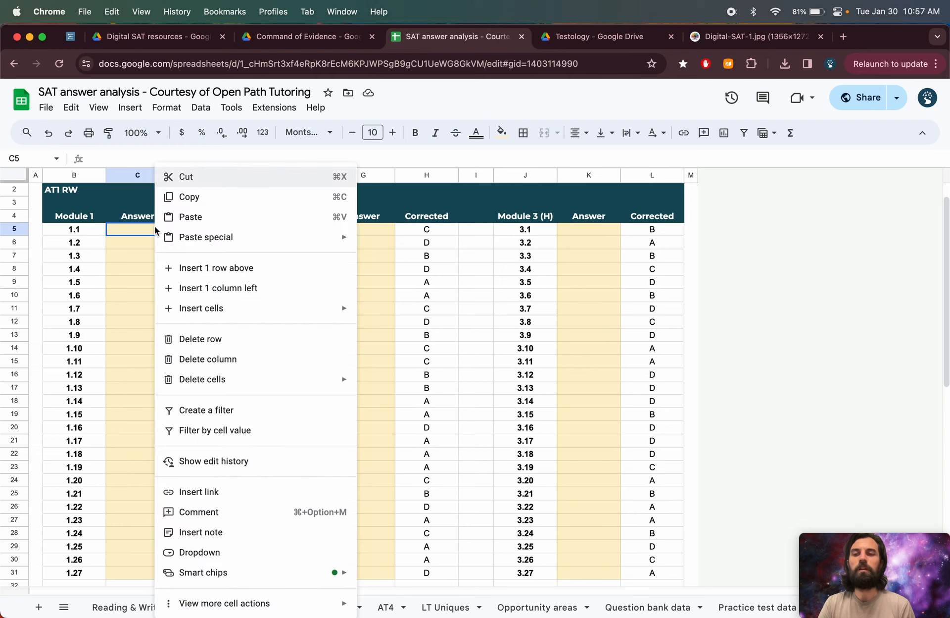
mouse_move(199, 246)
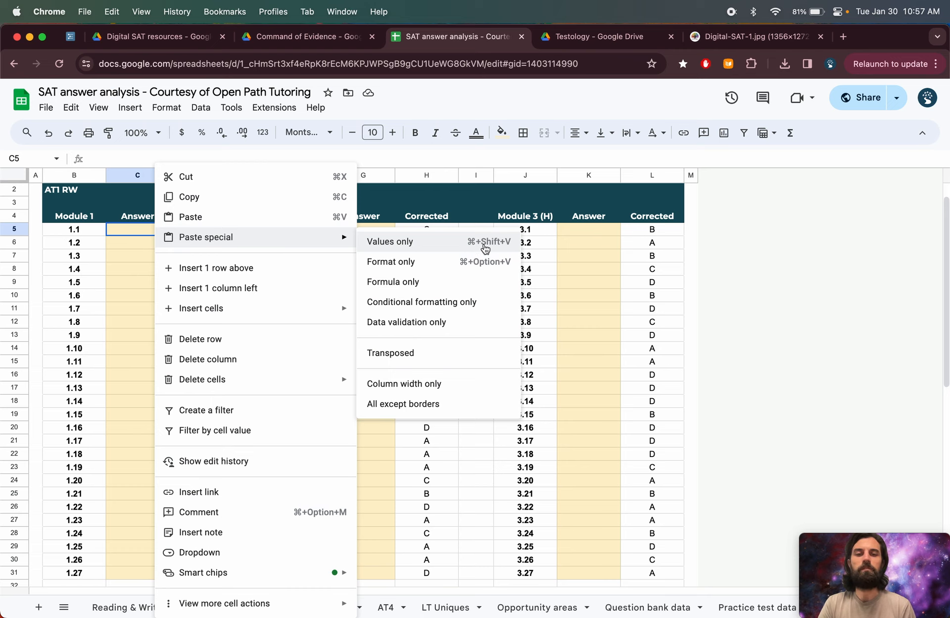
left_click(135, 228)
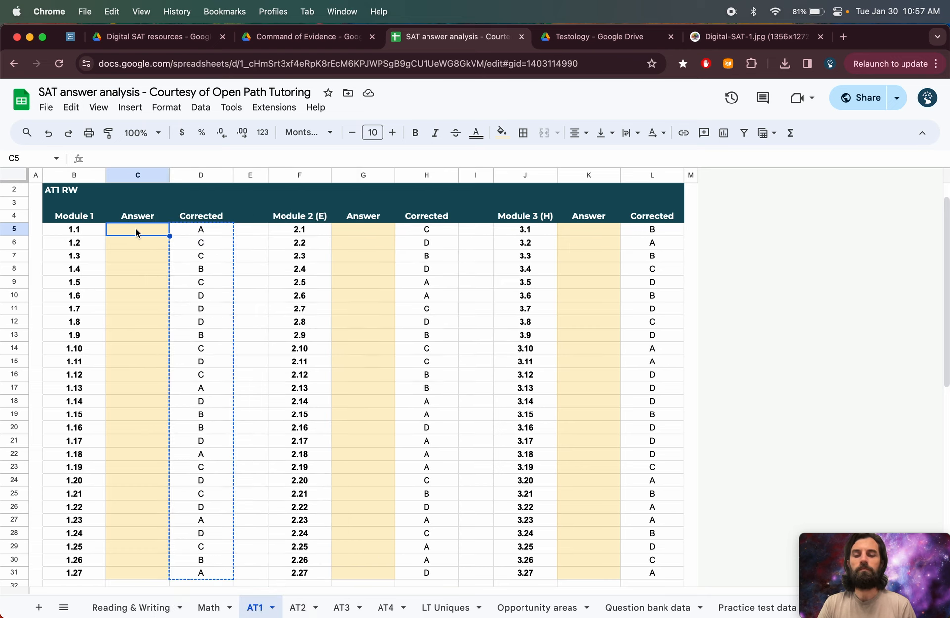
key("shift+super+v")
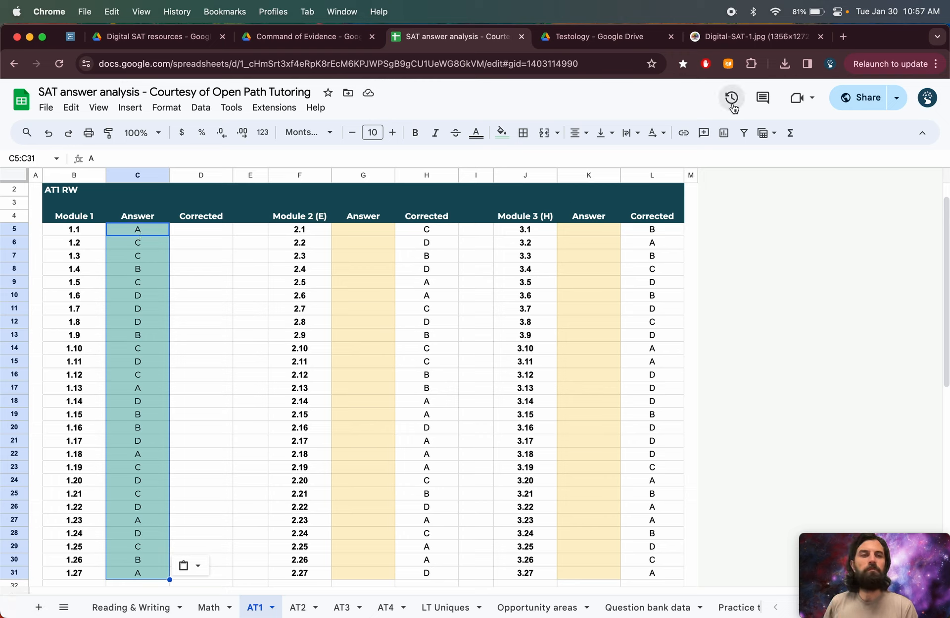
- Enter wrong Module 1 answers: b for 1.3, a for 1.6, b for 1.10, d for 1.16 and a for 1.22
left_click(748, 36)
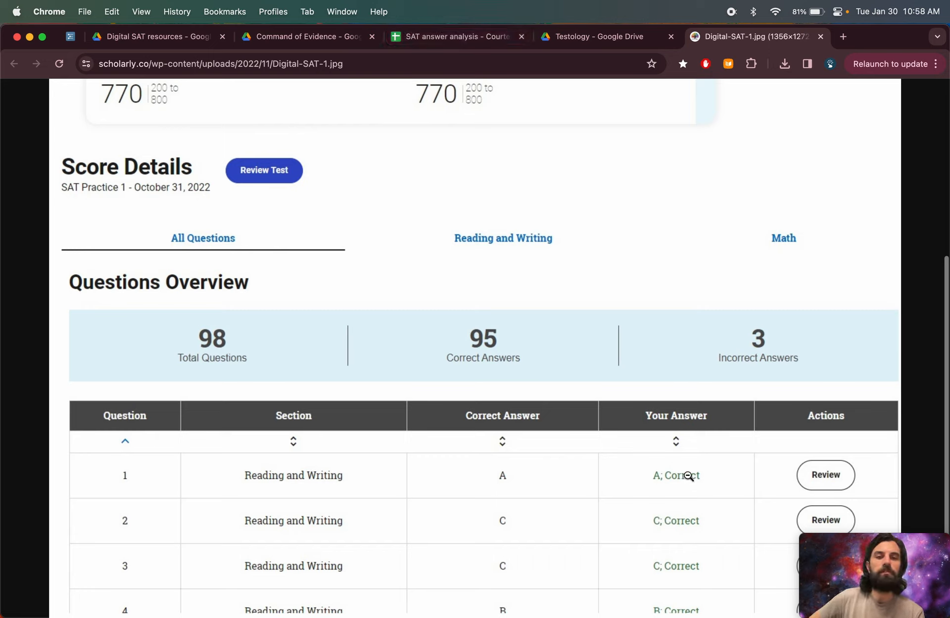
left_click(459, 41)
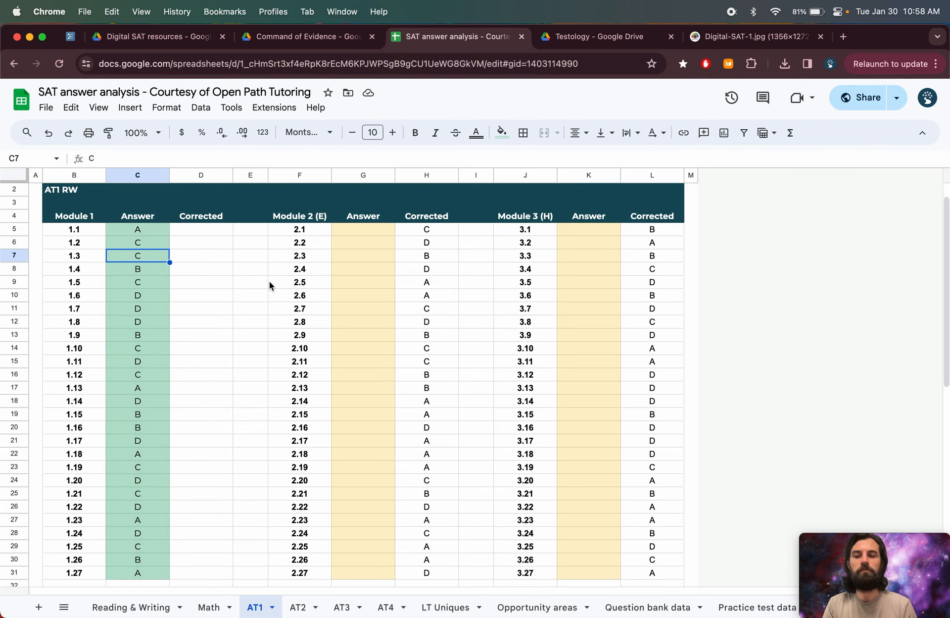
type("b")
key("Return")
key("Down")
key("Down")
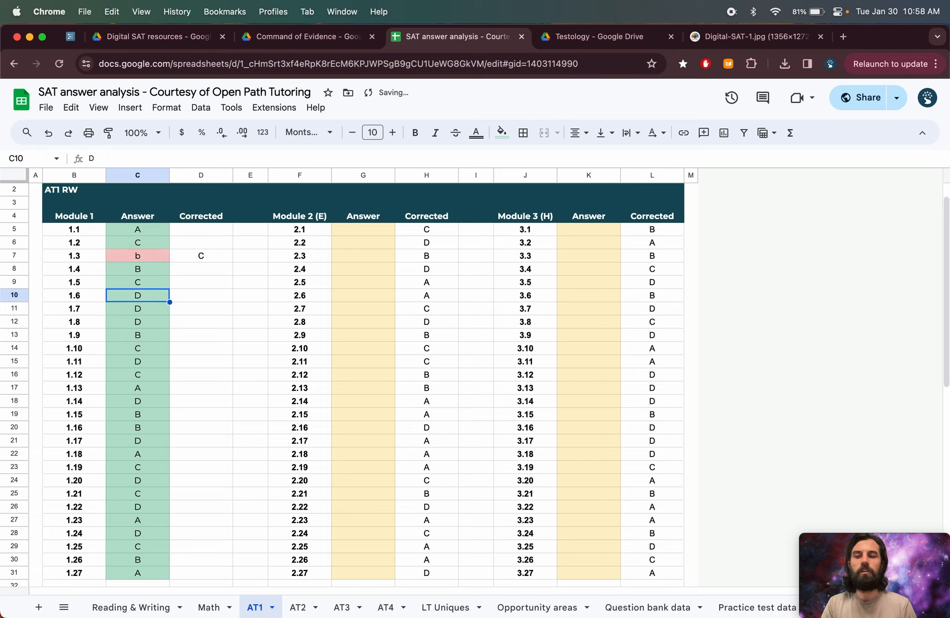
type("a")
key("Return")
key("Down")
key("Down")
key("Down")
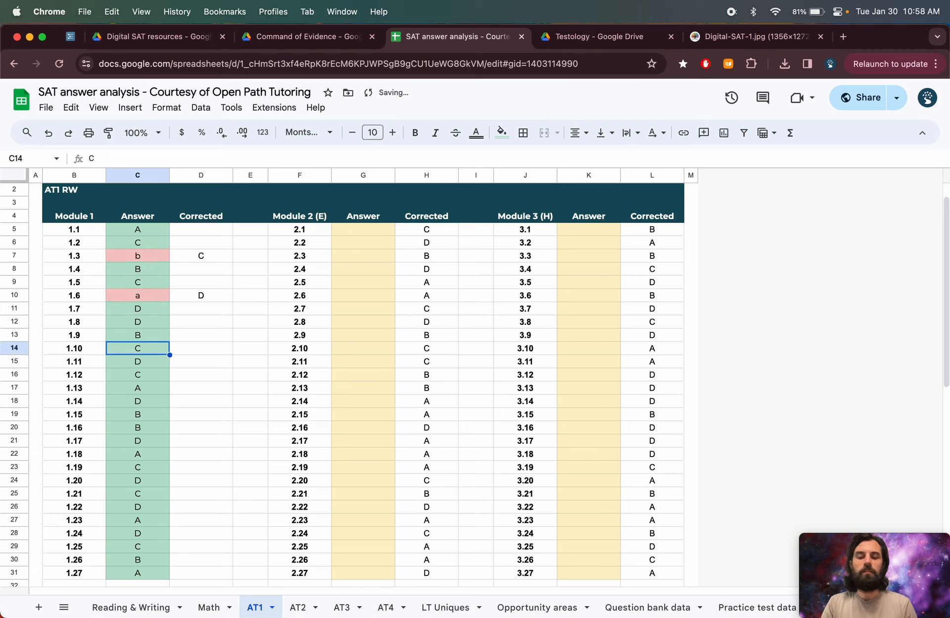
type("b")
key("Return")
key("Down")
key("Down")
key("Down")
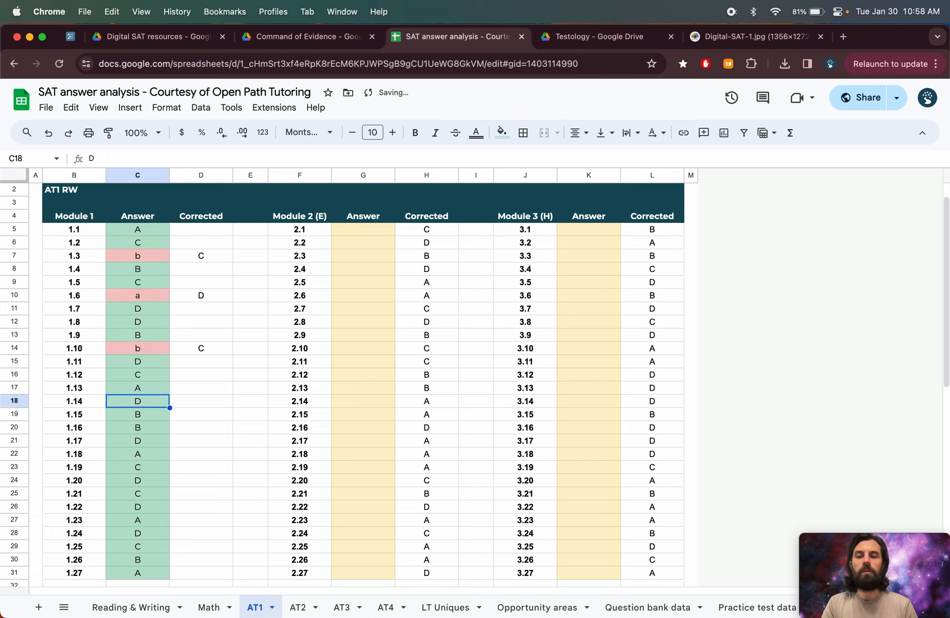
key("Down")
key("Down")
type("d")
key("Return")
key("Down")
key("Down")
key("Down")
key("Down")
key("Down")
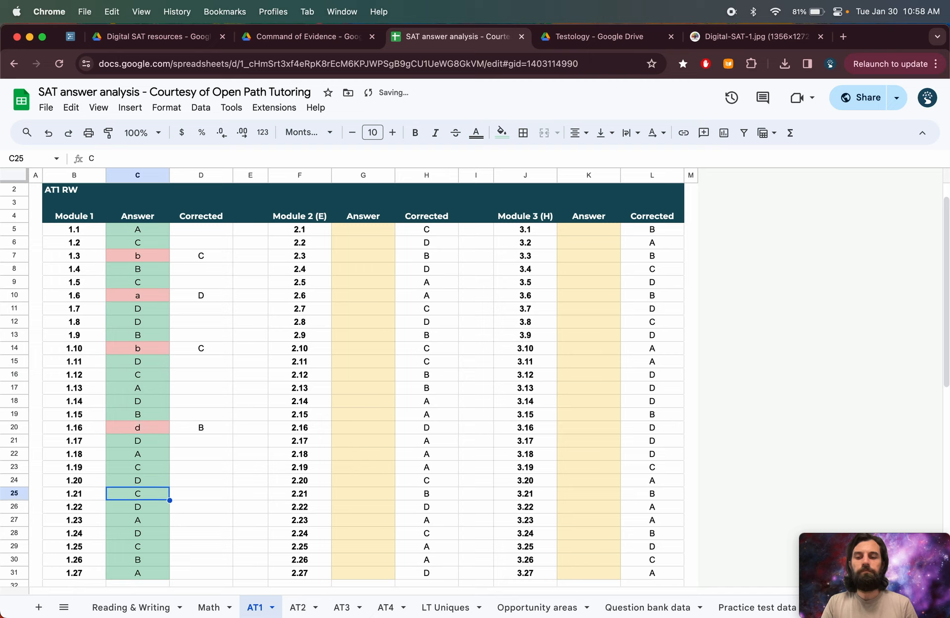
type("a")
key("Return")
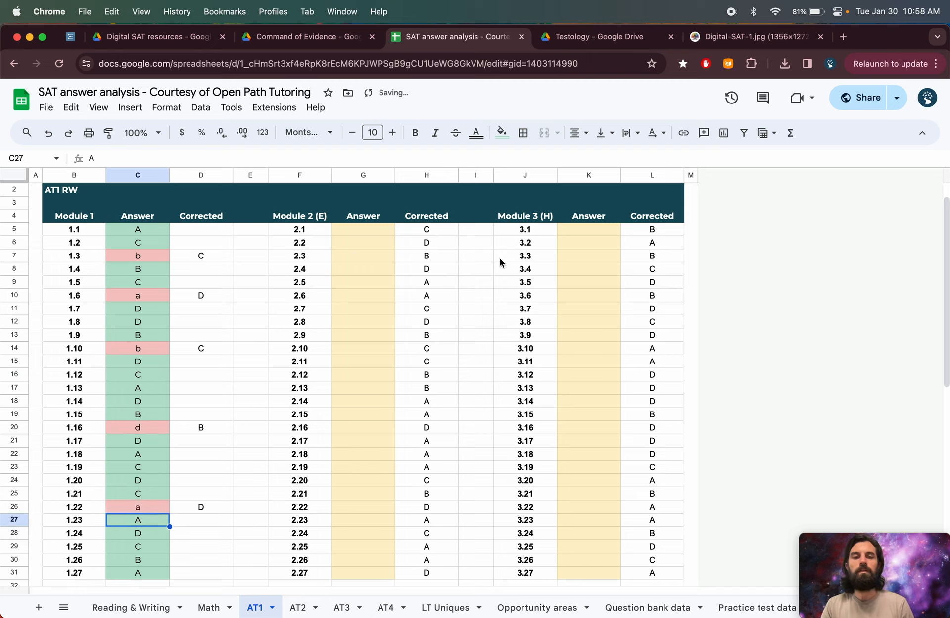
- Copy the Module 3 Corrected answers and paste them into the Module 3 Answer column as values only
left_click_drag(300, 217, 653, 414)
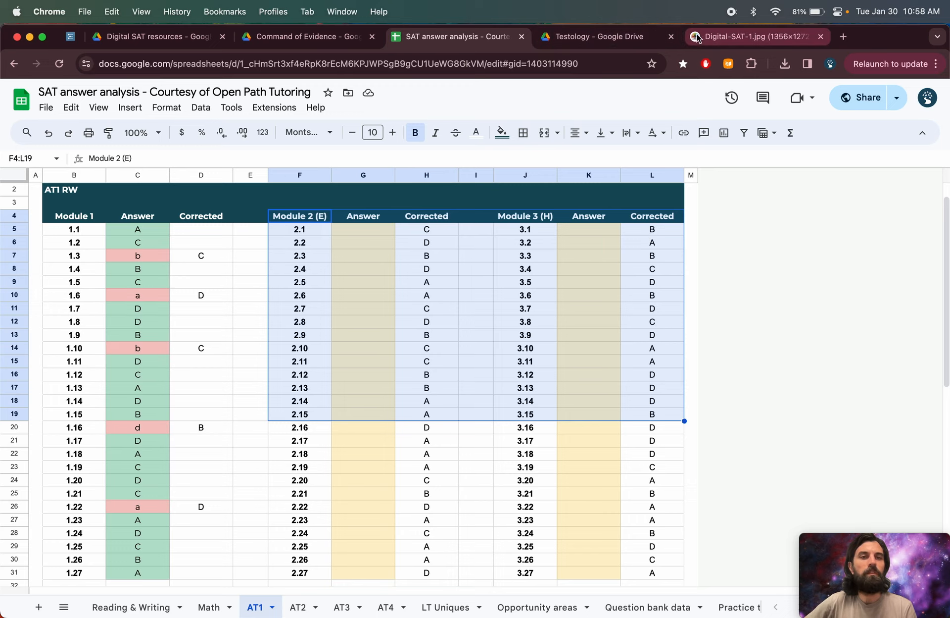
left_click(746, 39)
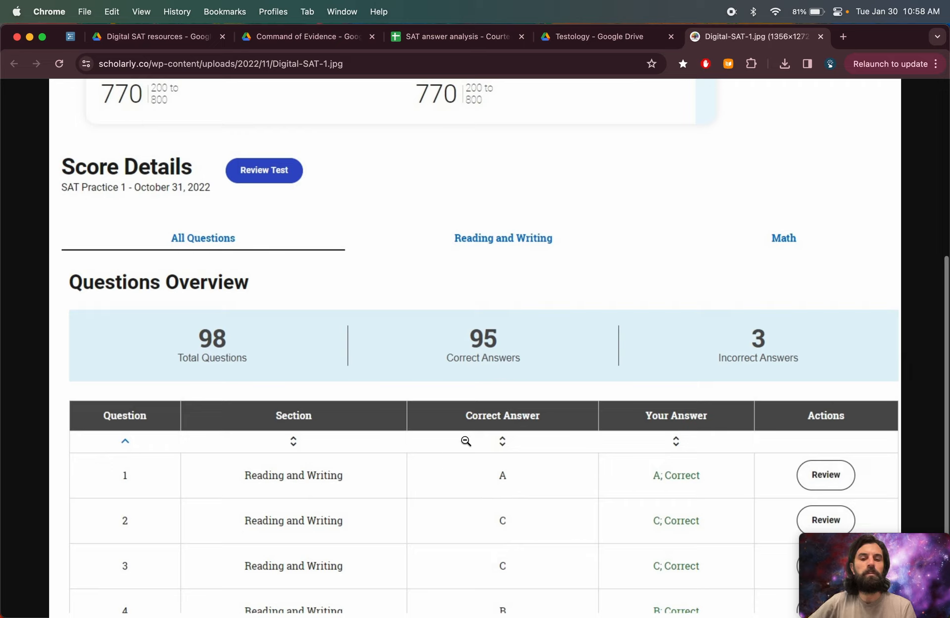
left_click(446, 38)
left_click(433, 272)
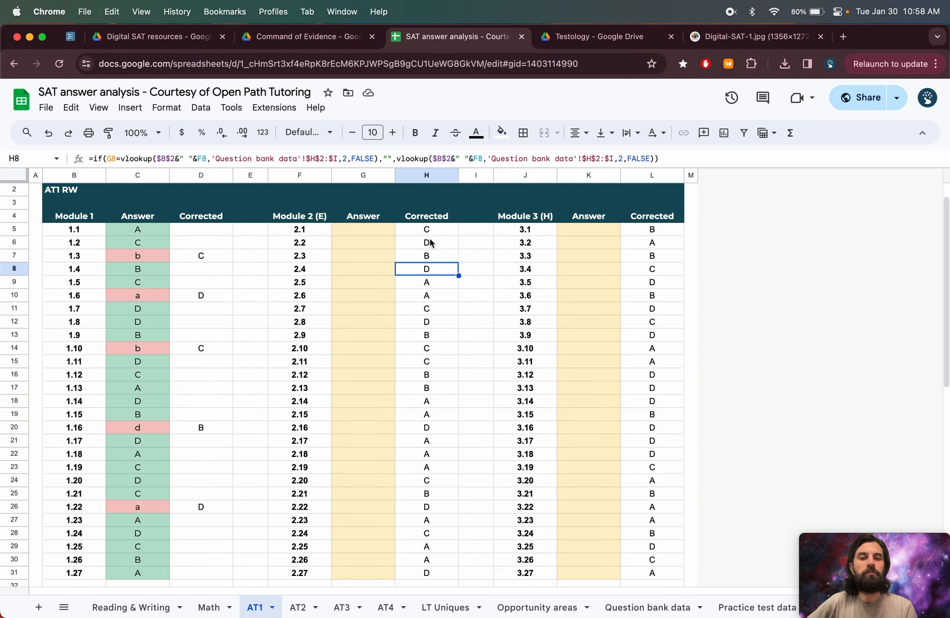
left_click(428, 231)
left_click_drag(429, 231, 430, 258)
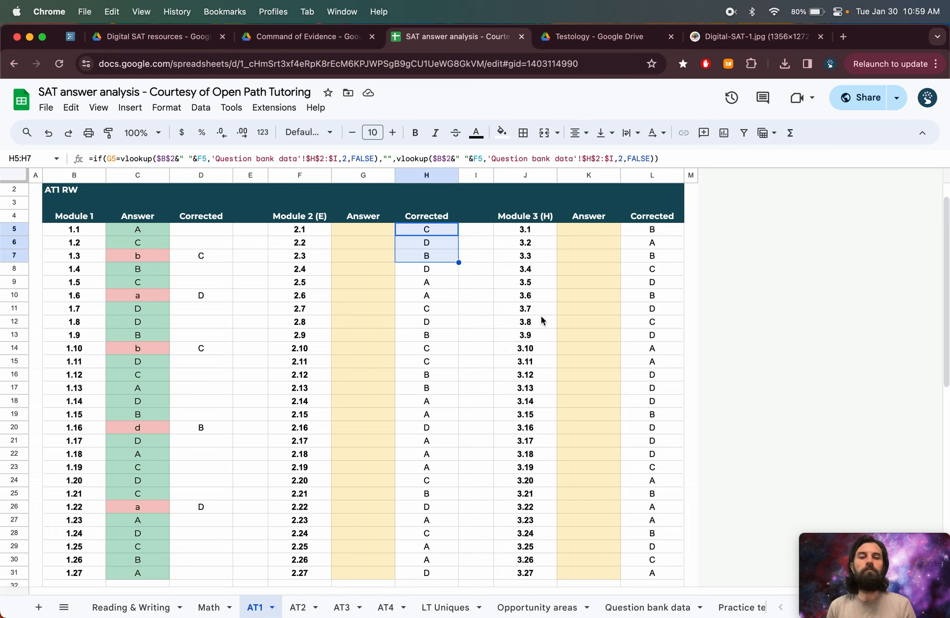
left_click(651, 234)
key("shift+super+Down")
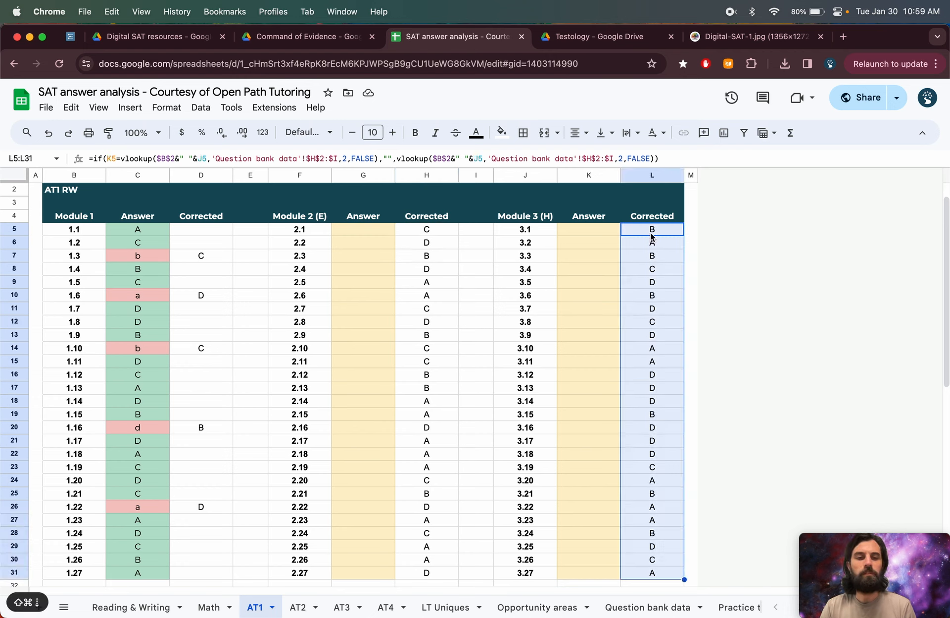
key("super+c")
key("Left")
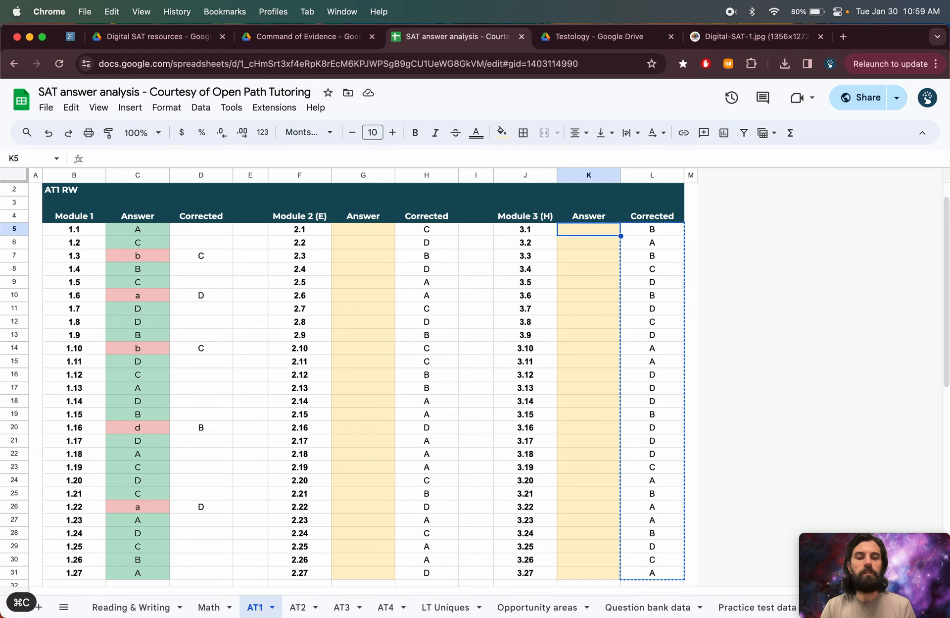
key("shift+super+v")
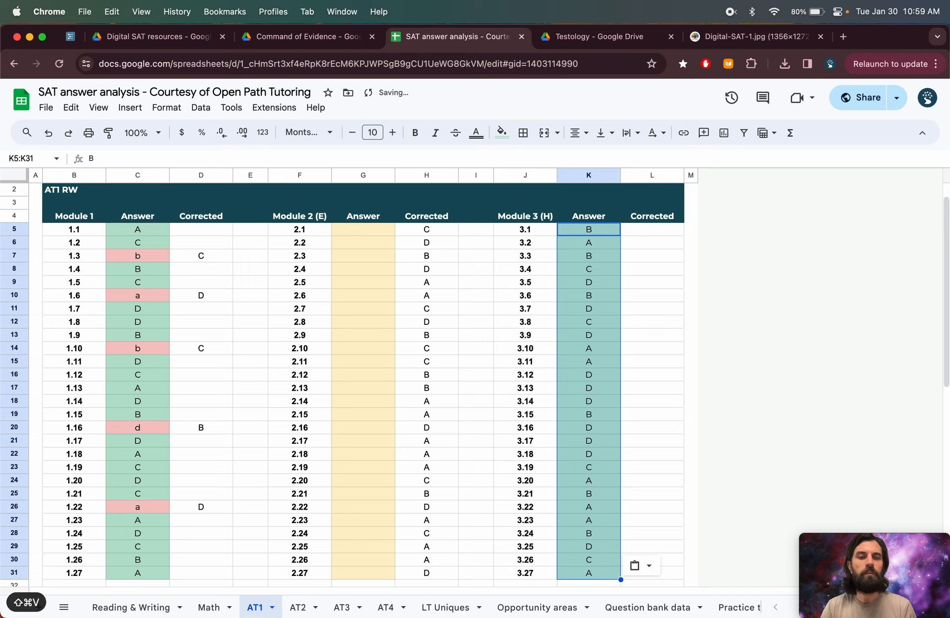
- Enter wrong Module 3 answers: a for 3.4, c for 3.7, c for 3.10, a for 3.14 and b for 3.20
key("Down")
key("Down")
key("Down")
type("a")
key("Down")
key("Down")
key("Down")
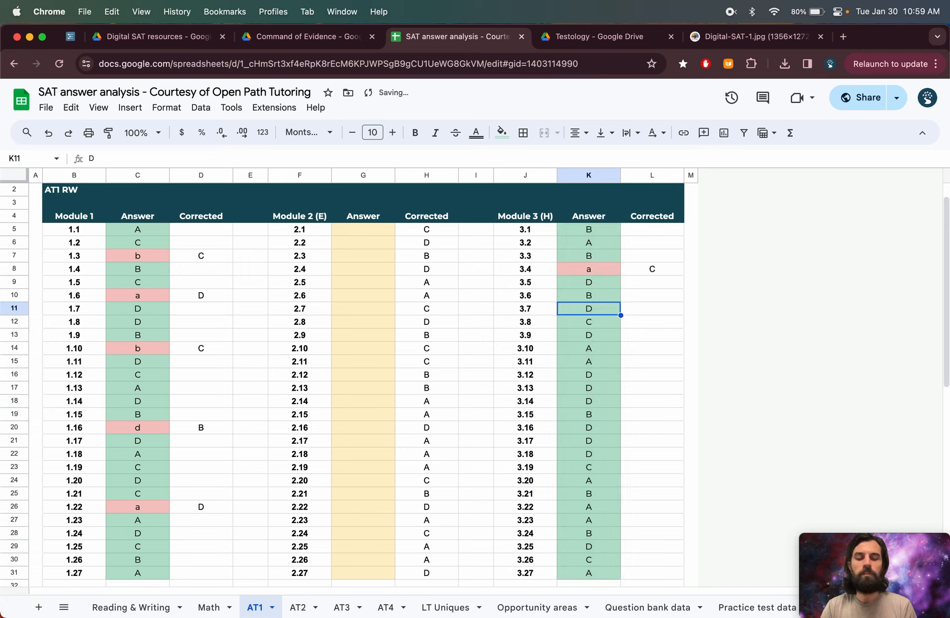
type("c")
key("Down")
key("Down")
key("Down")
type("c")
key("Down")
key("Down")
key("Down")
key("Down")
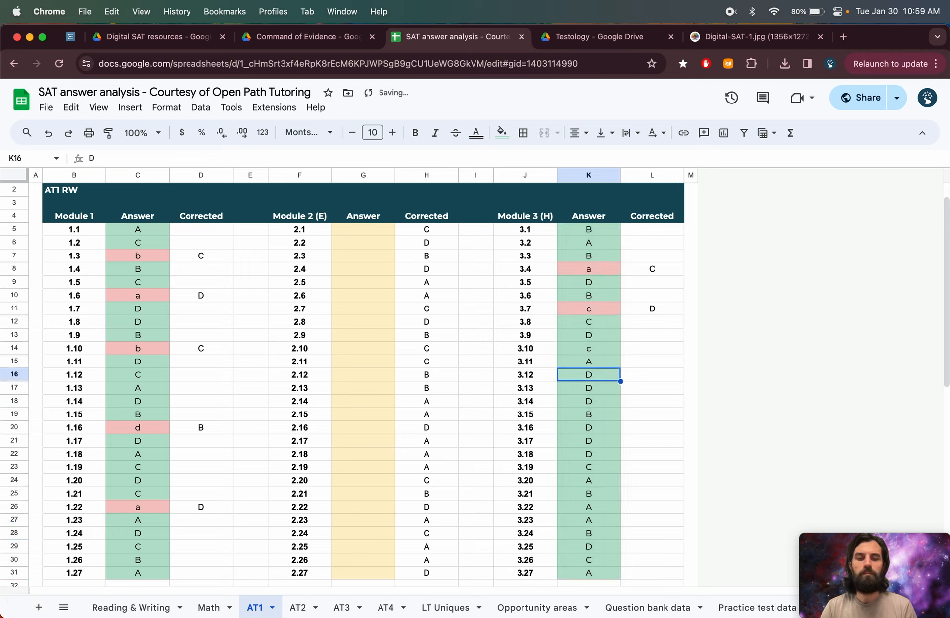
type("a")
key("Down")
key("Down")
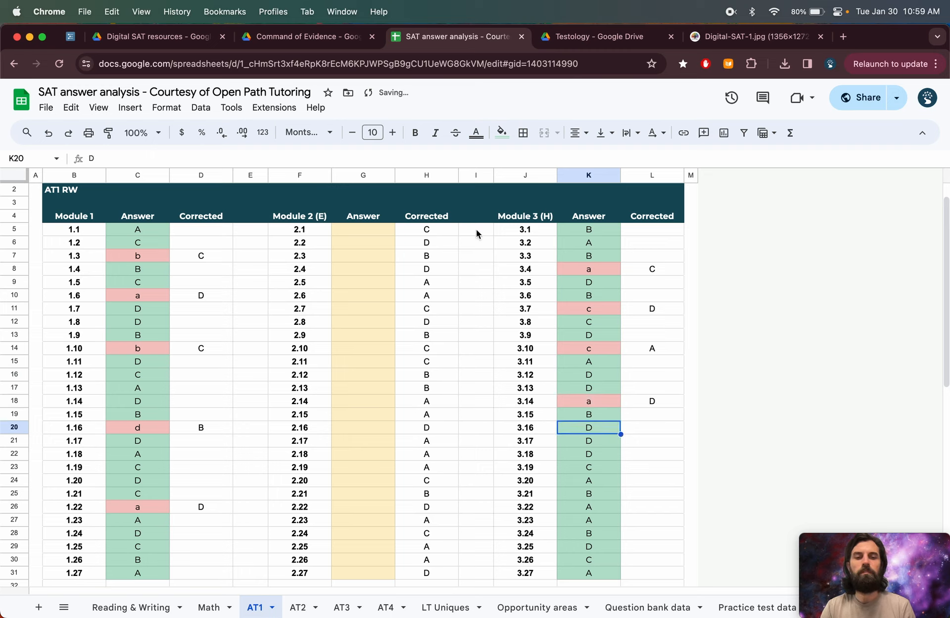
key("Down")
key("Down")
key("Down")
key("Down")
type("b")
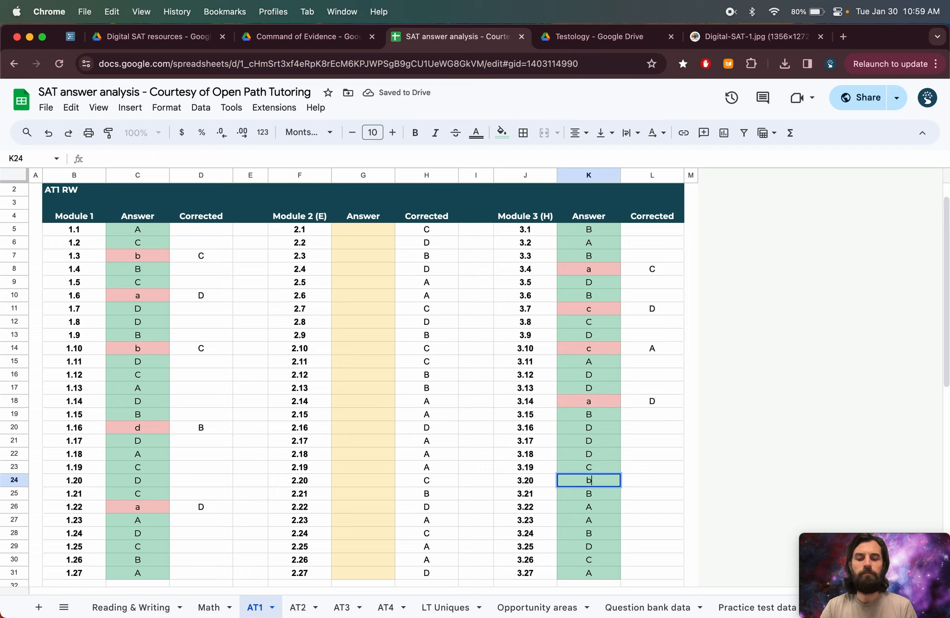
key("Down")
- In the AT1 M section, paste the Module 1 Corrected answers into its Answer column as values only
scroll(378, 334, "down", 8)
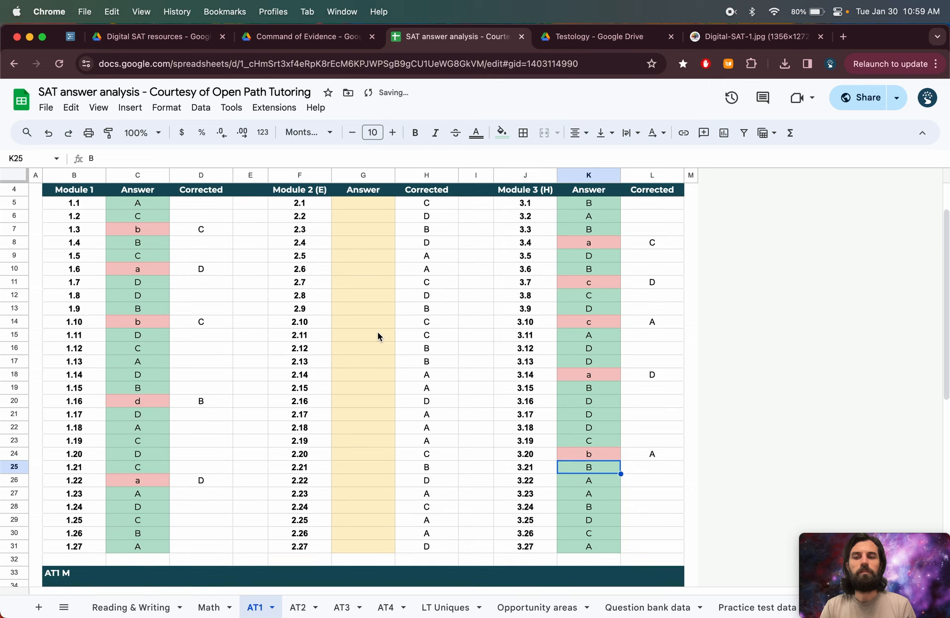
scroll(378, 332, "down", 2)
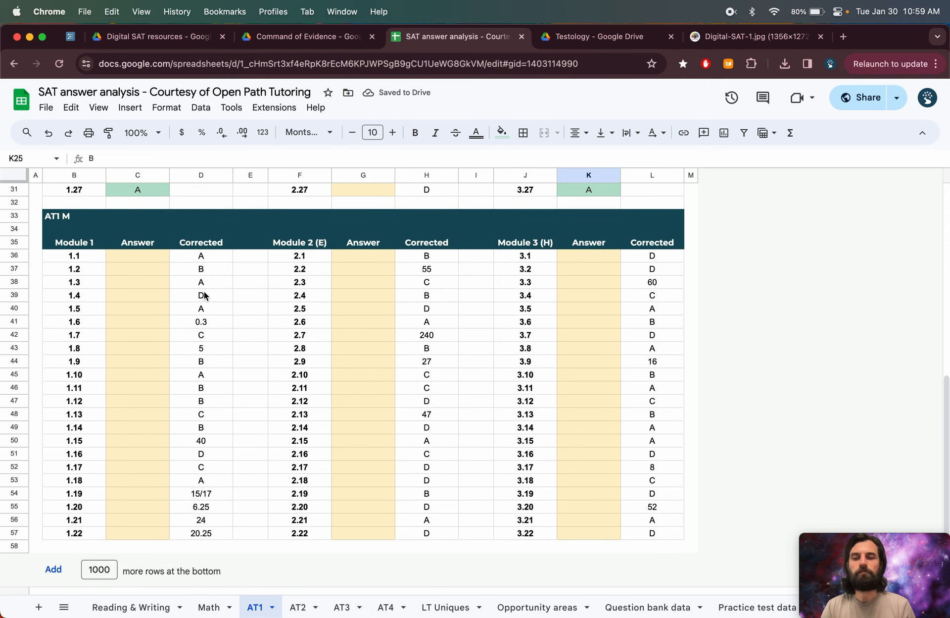
left_click(211, 260)
key("super+shift+Down")
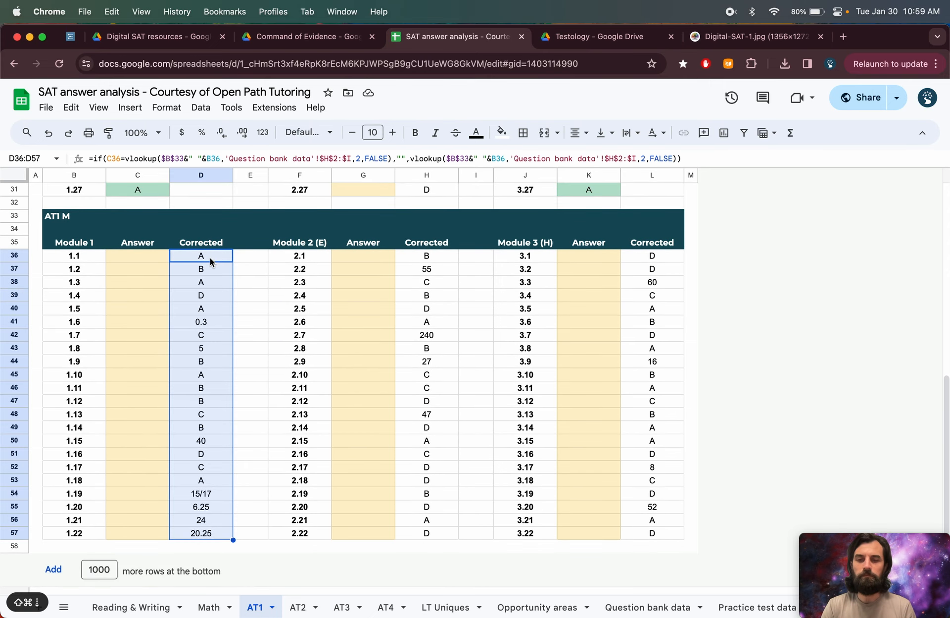
key("super+c")
key("Left")
key("super+shift+v")
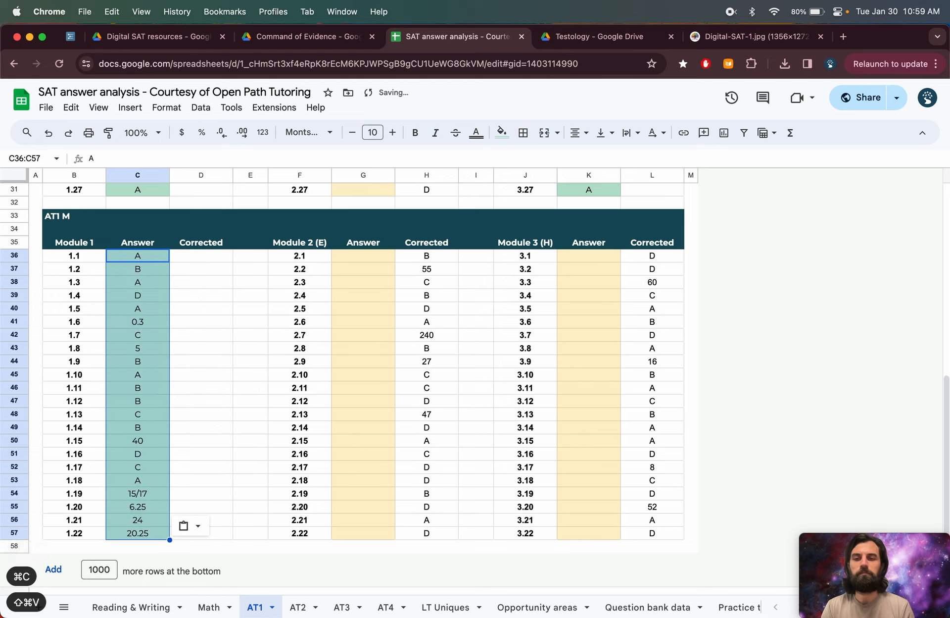
- Enter wrong AT1 M Module 1 answers: b for 1.3, a for 1.7, a for 1.11, c for 1.14, 35 for 1.15 and 15 for 1.19
key("Down")
key("Down")
type("b")
key("Down")
key("Down")
key("Down")
key("Down")
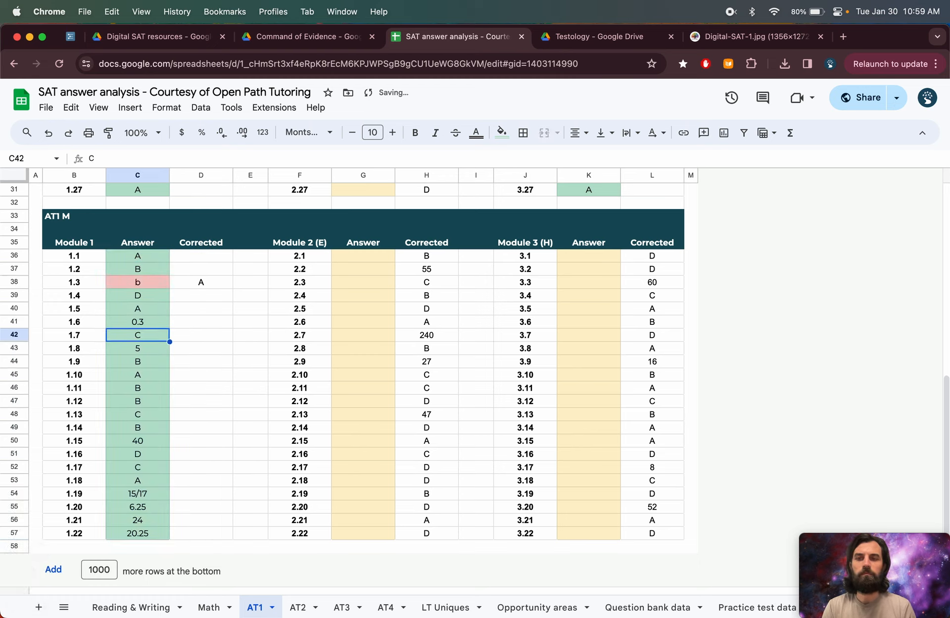
type("a")
key("Down")
key("Down")
key("Down")
key("Down")
type("a")
key("Down")
key("Down")
key("Down")
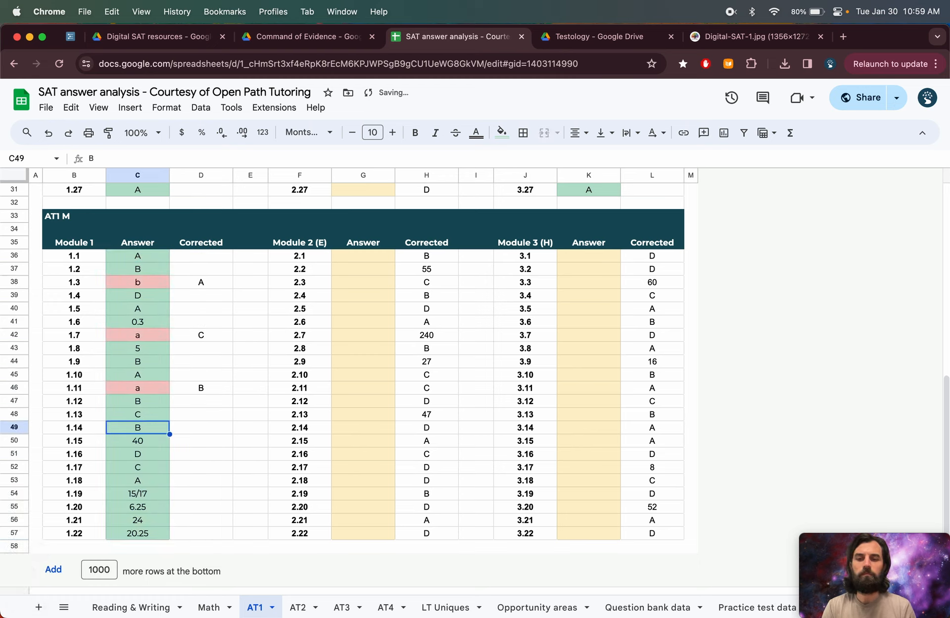
type("c")
key("Down")
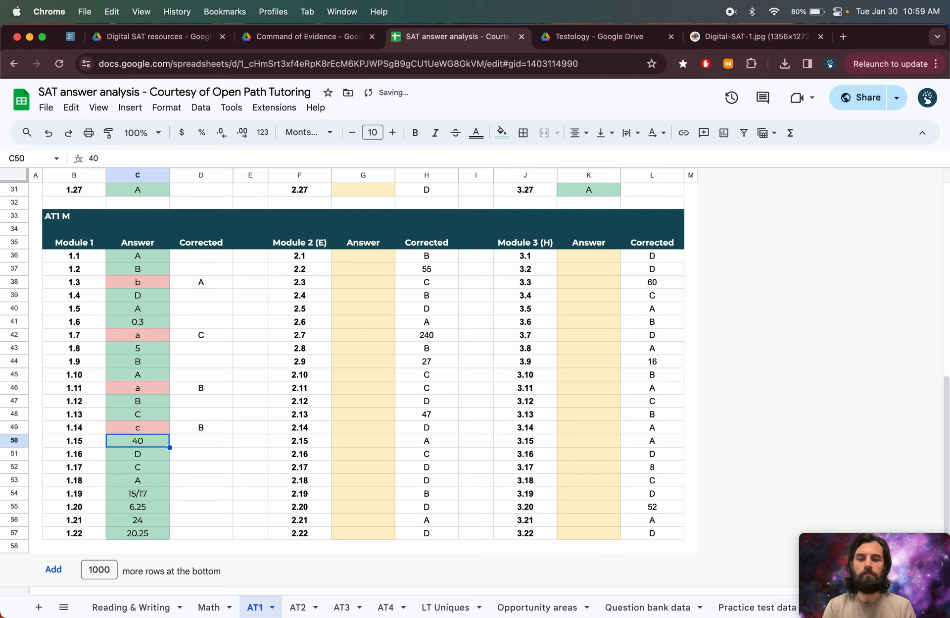
type("35")
key("Down")
key("Down")
key("Down")
key("Down")
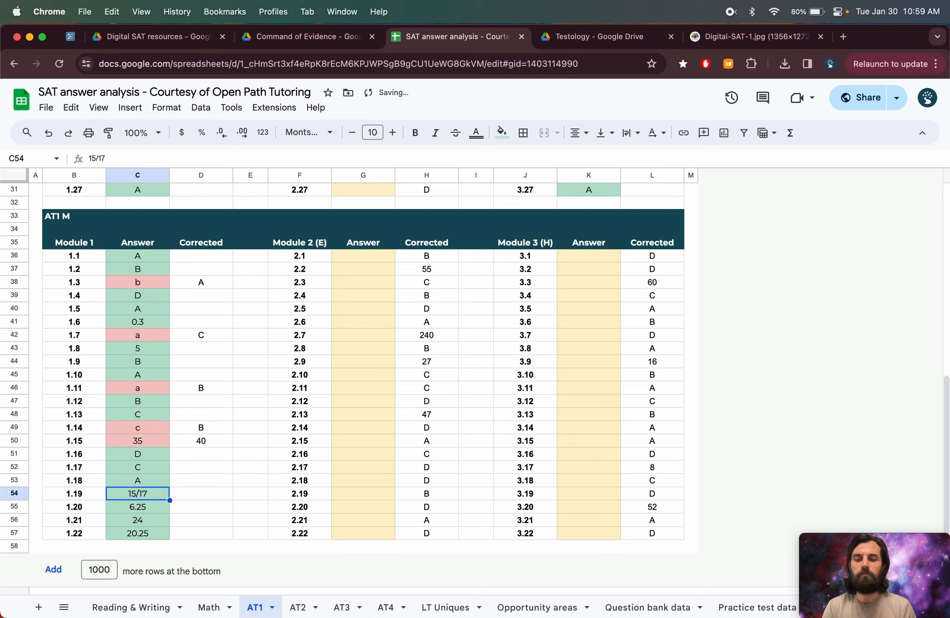
type("15")
key("Down")
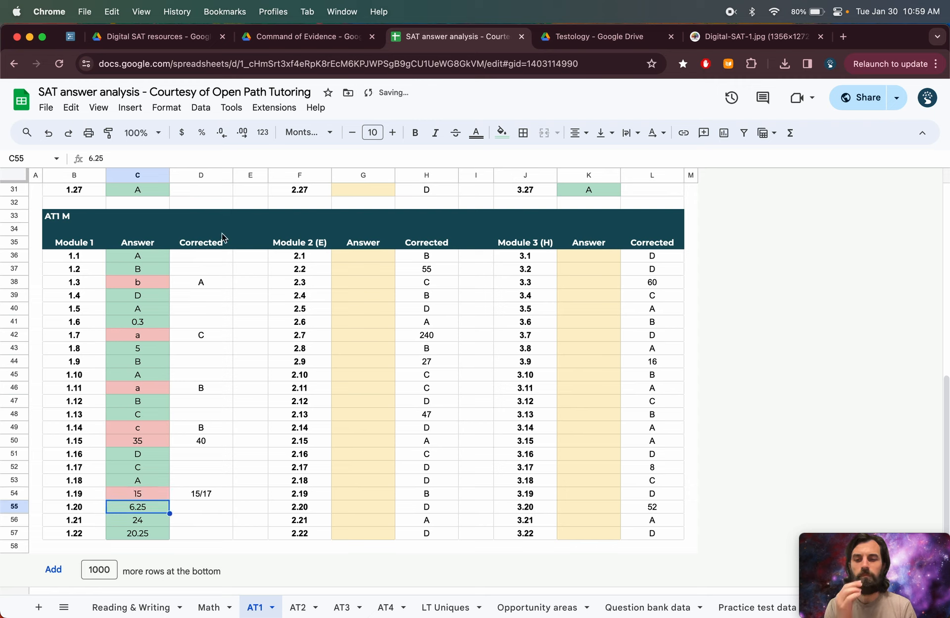
- Copy the Module 2 Corrected answers and paste them into the Module 2 Answer column as values only
left_click(418, 258)
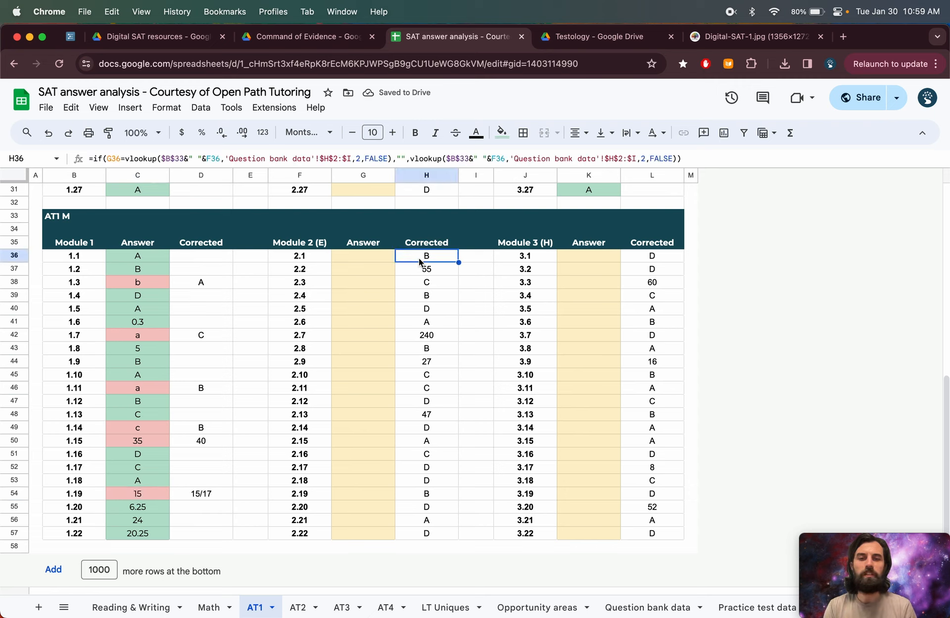
key("super+shift+Down")
key("super+c")
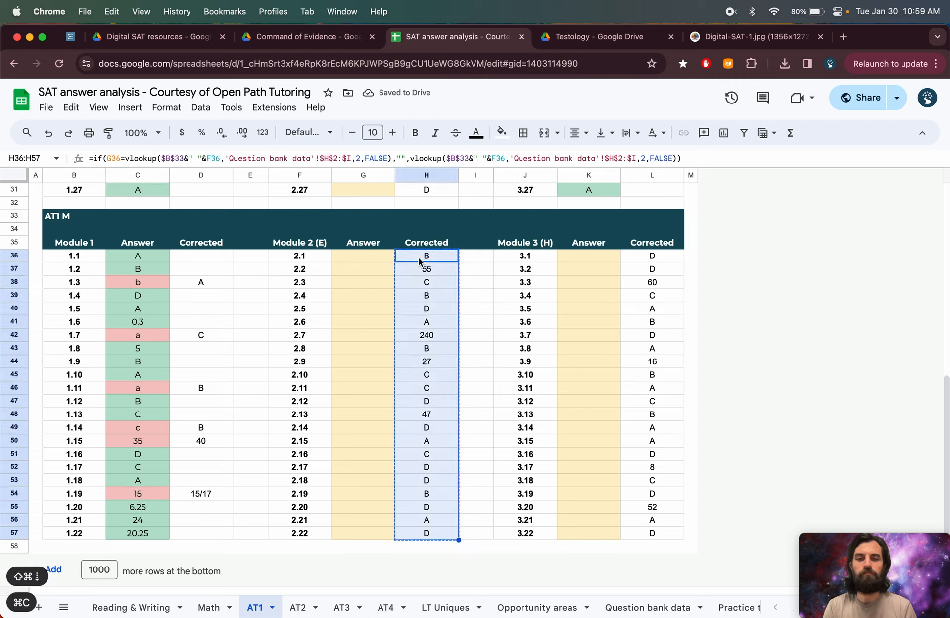
key("Left")
key("super+shift+v")
- Enter wrong Module 2 answers: 222 for 2.7, a for 2.8, b for 2.12, b for 2.15 and a for 2.17
key("Down")
key("Down")
key("Down")
key("Down")
key("Down")
key("Down")
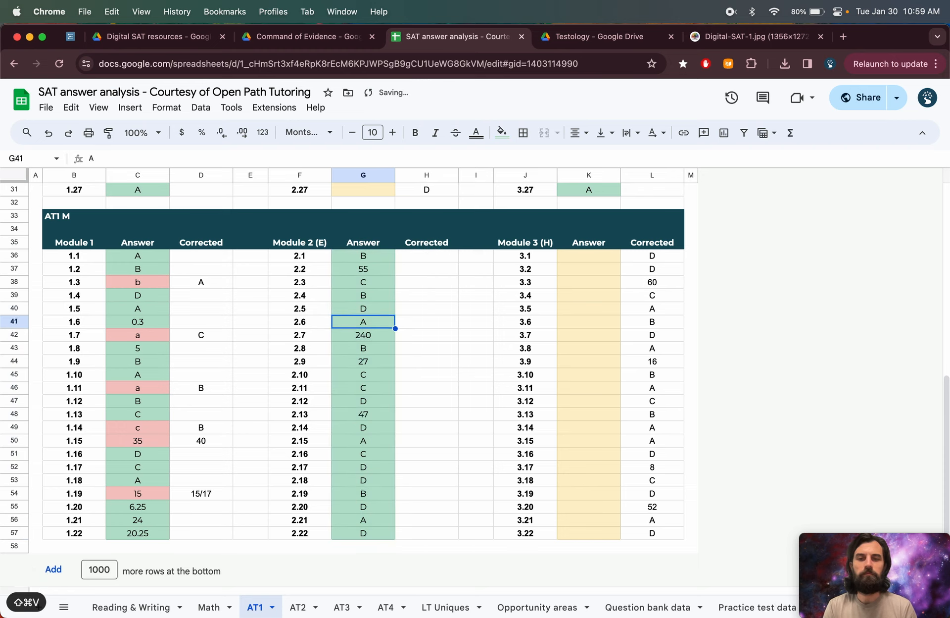
type("222")
key("Return")
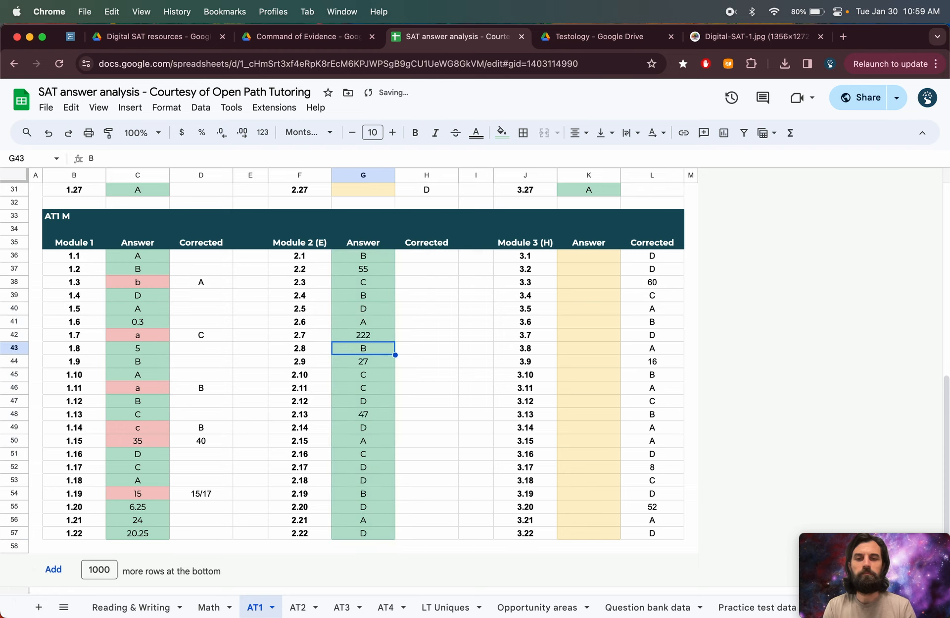
type("a")
key("Return")
key("Down")
key("Down")
key("Down")
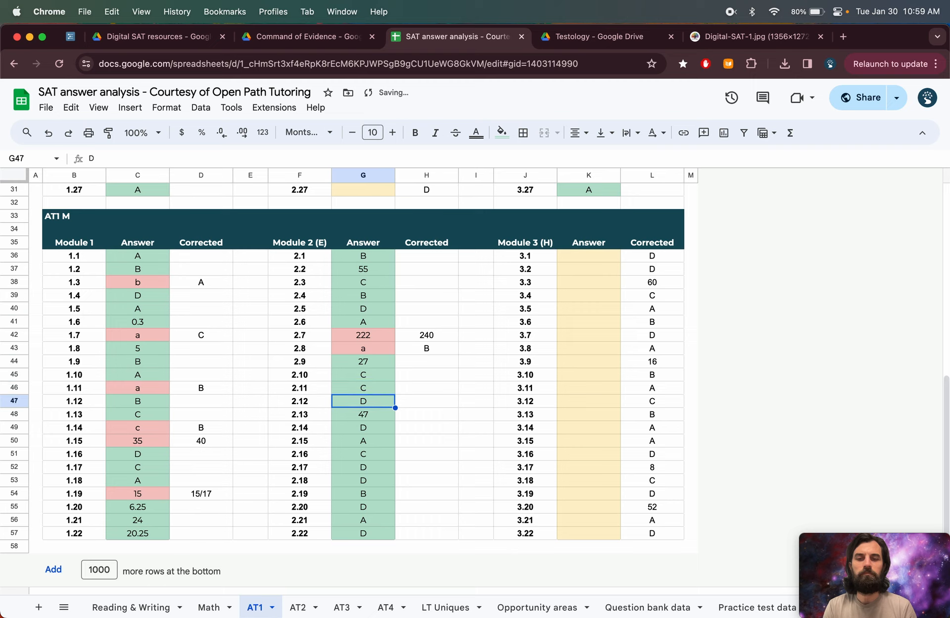
type("b")
key("Return")
key("Down")
key("Down")
type("b")
key("Return")
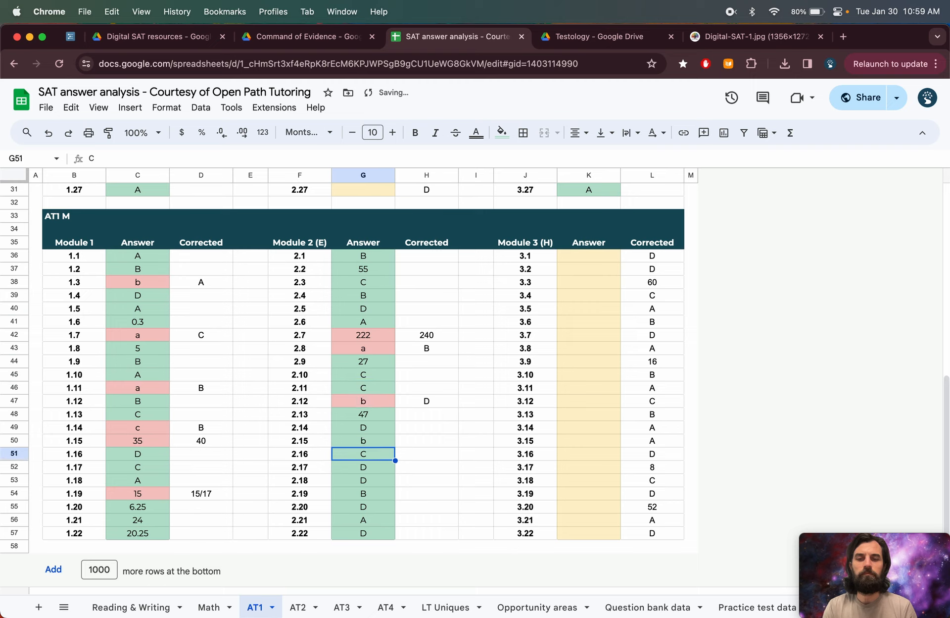
key("Down")
type("a")
key("Return")
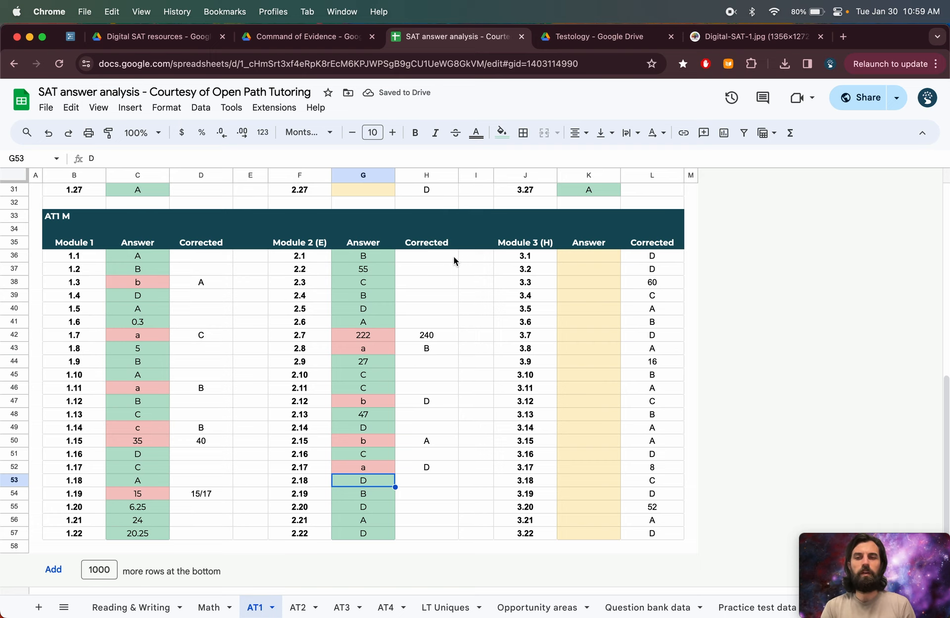
scroll(454, 258, "up", 10)
scroll(454, 259, "up", 3)
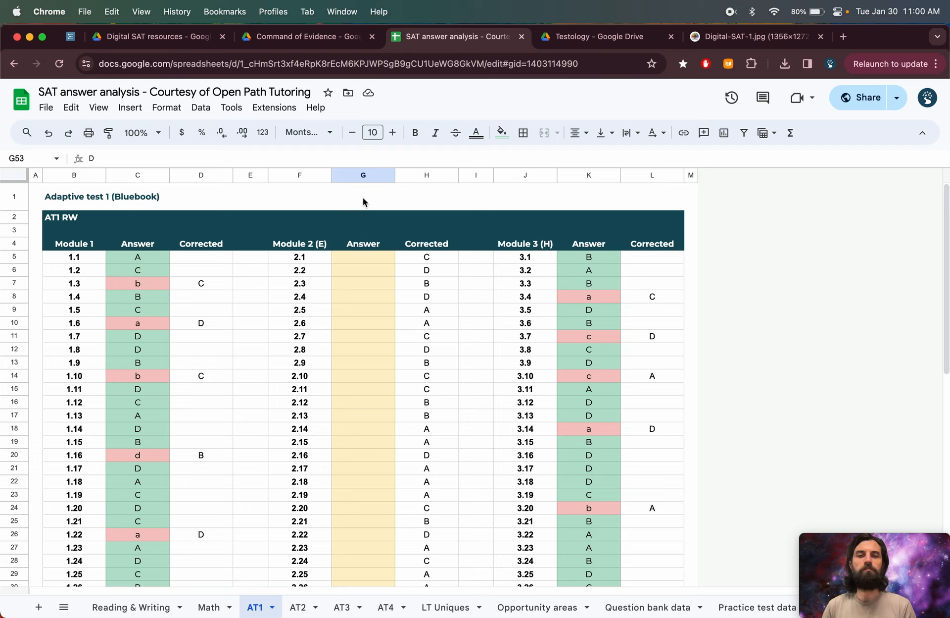
left_click_drag(306, 198, 361, 197)
left_click(313, 196)
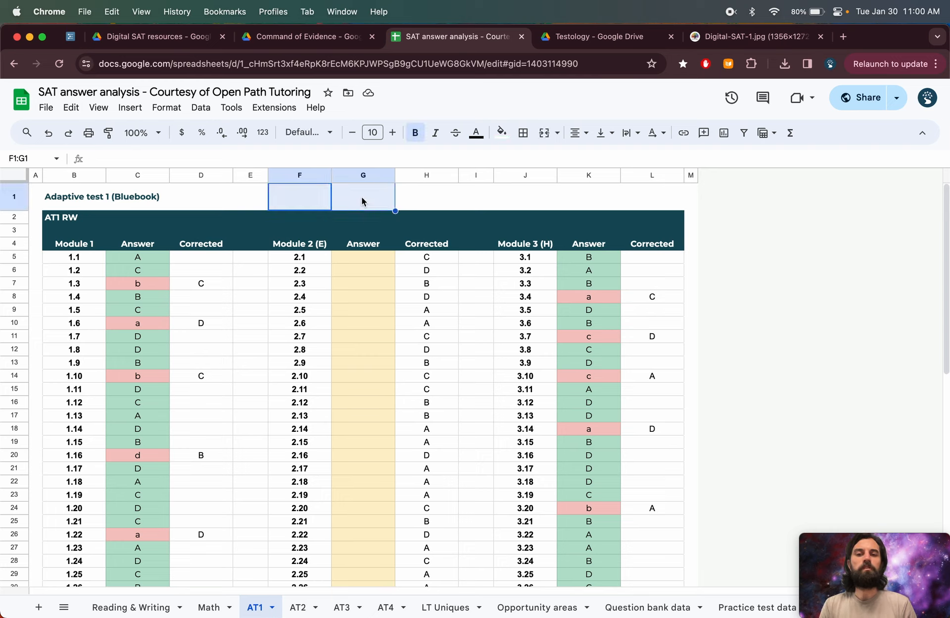
left_click(423, 192)
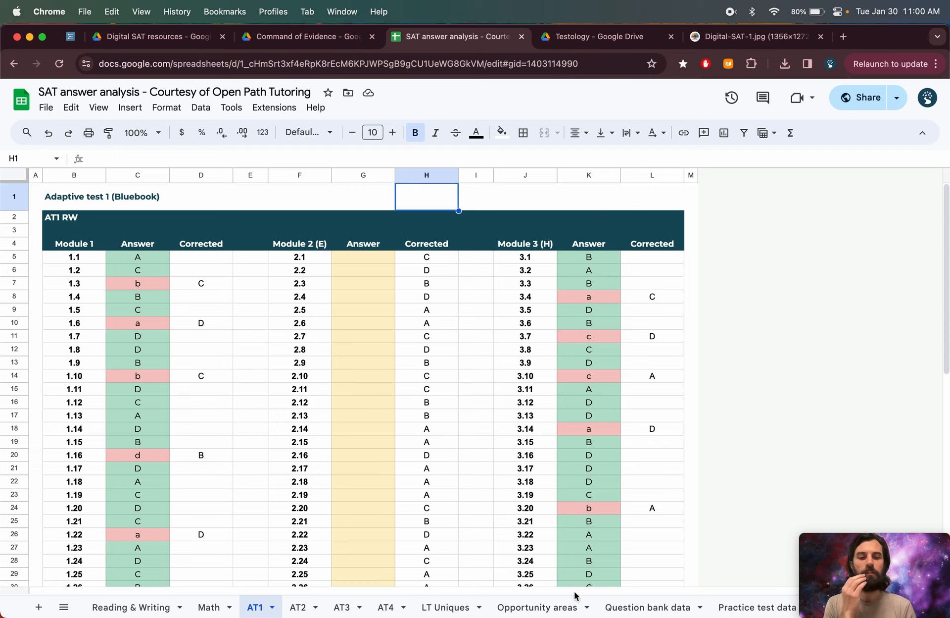
scroll(494, 615, "right", 1)
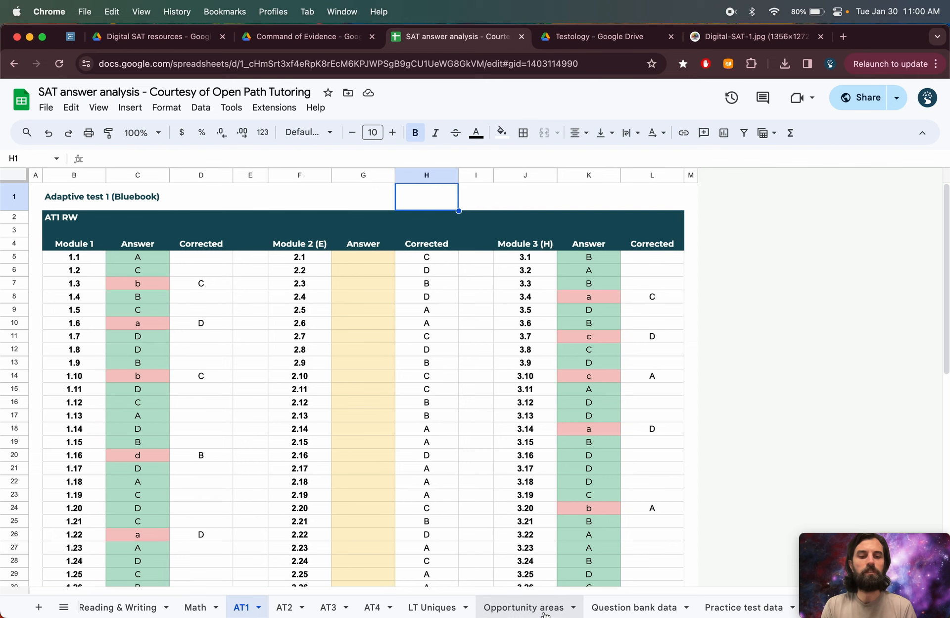
left_click_drag(868, 589, 873, 434)
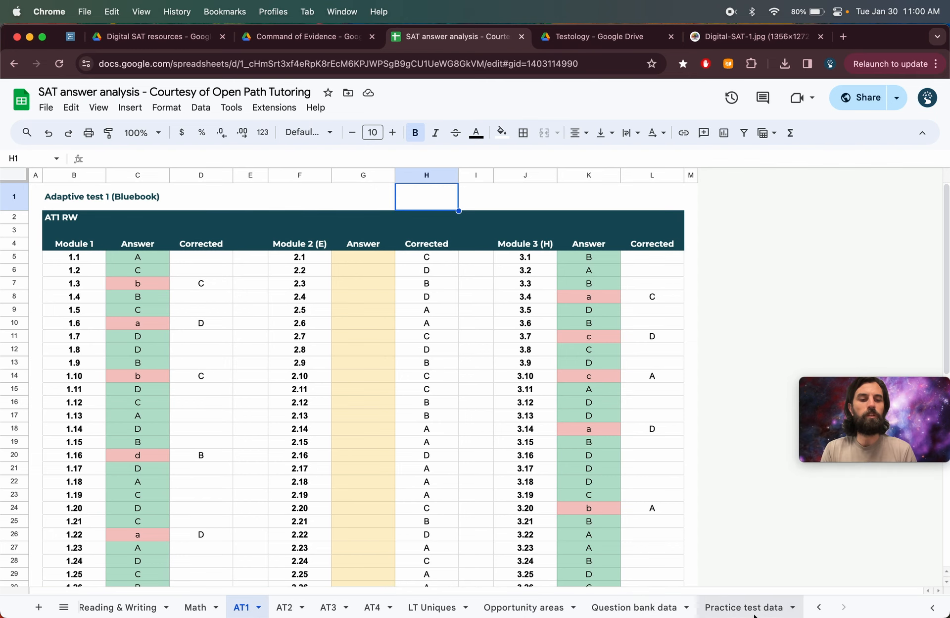
- Open the Opportunity areas sheet and review the correct and incorrect counts per Reading & Writing and Math skill
left_click(733, 607)
left_click(524, 607)
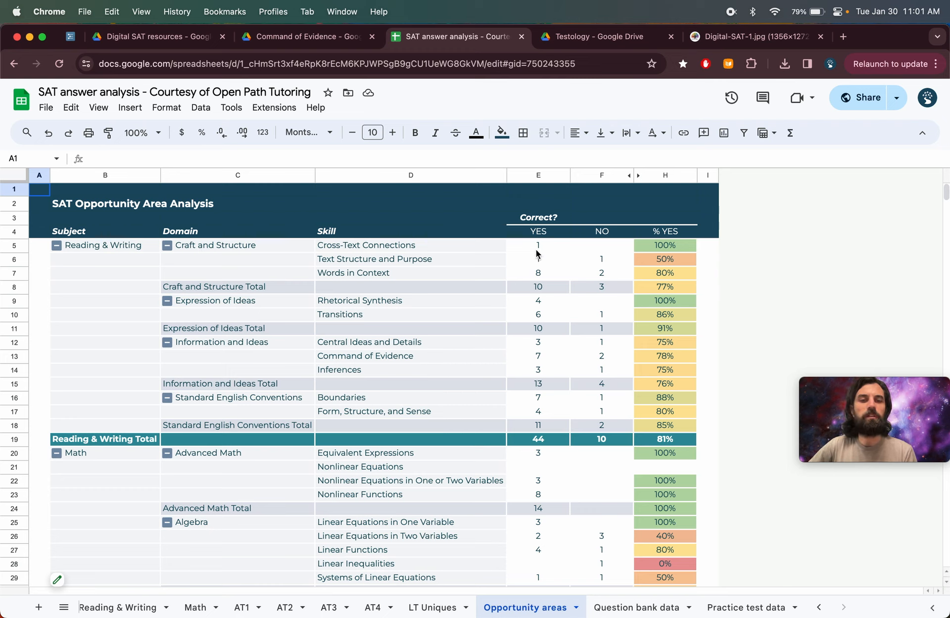
left_click_drag(538, 250, 601, 429)
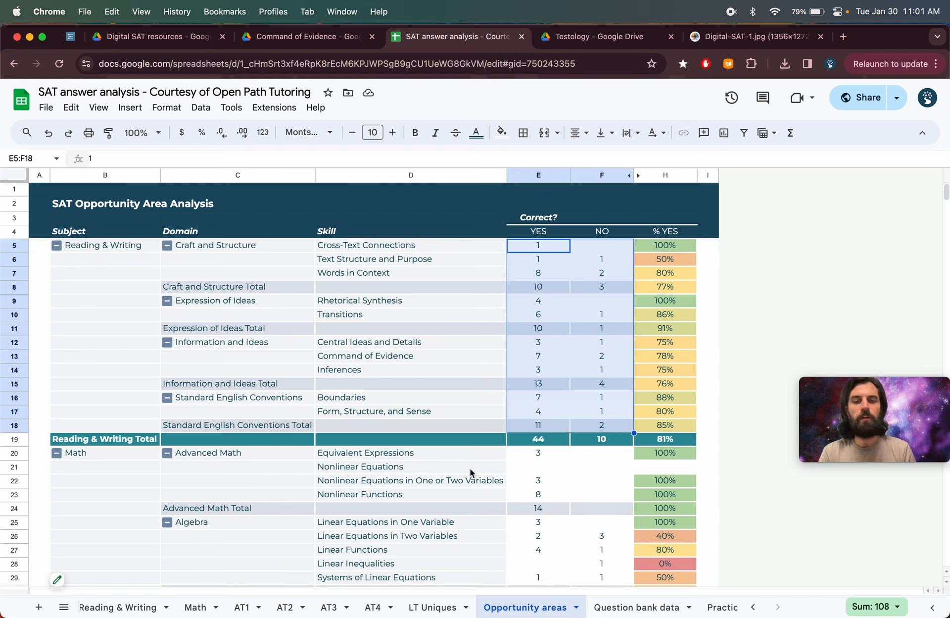
scroll(468, 473, "down", 5)
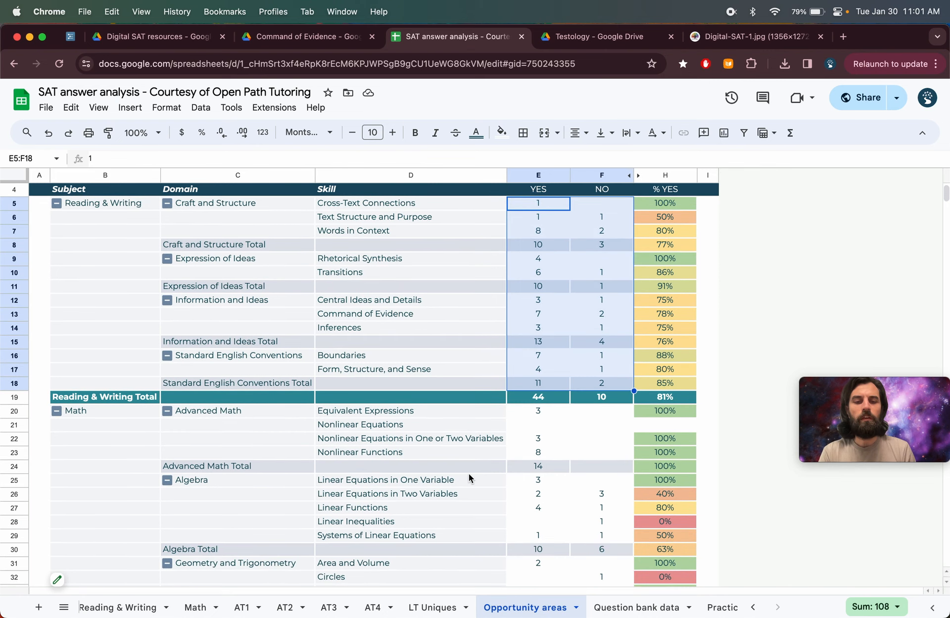
scroll(470, 476, "down", 4)
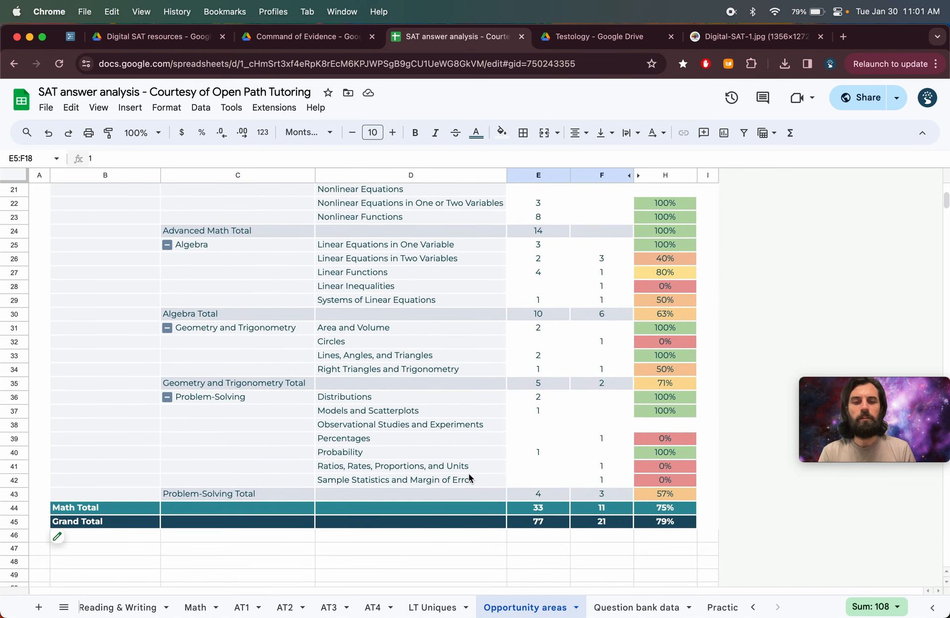
scroll(470, 476, "up", 3)
scroll(469, 477, "up", 4)
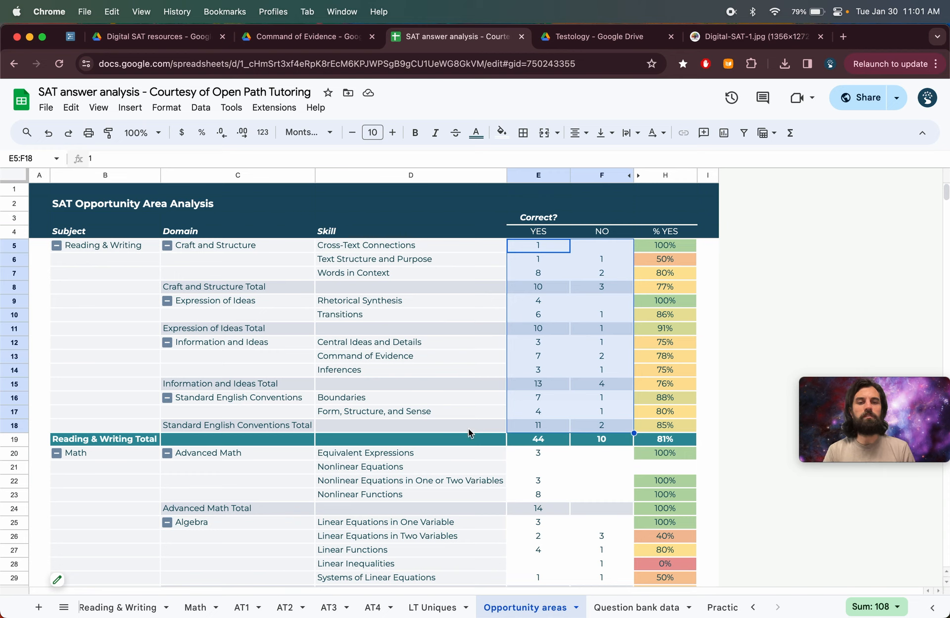
left_click(483, 321)
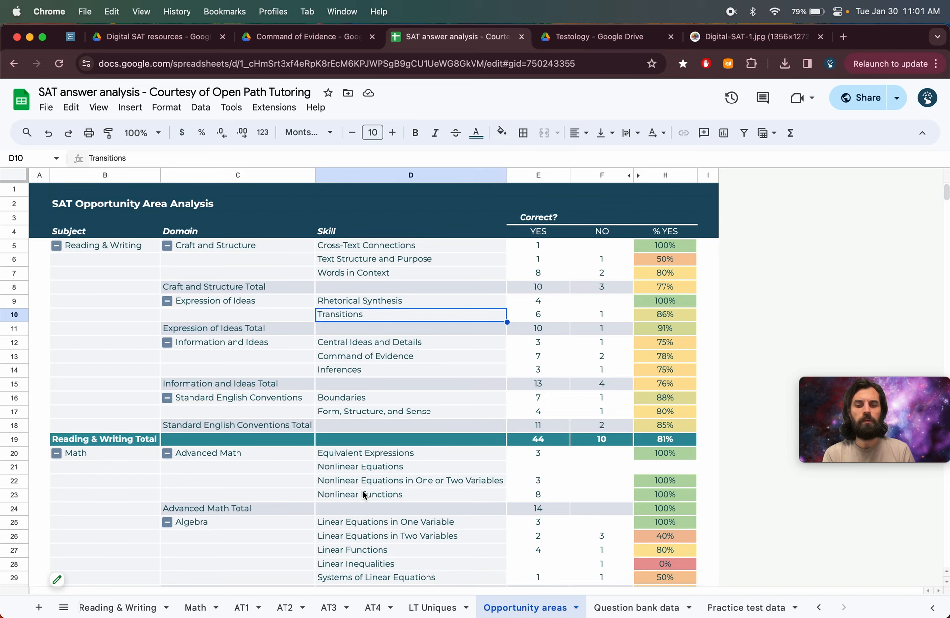
scroll(362, 494, "down", 1)
scroll(362, 494, "up", 1)
- Consult the walkthrough outline in the Workflowy tab and return to the spreadsheet
left_click(70, 36)
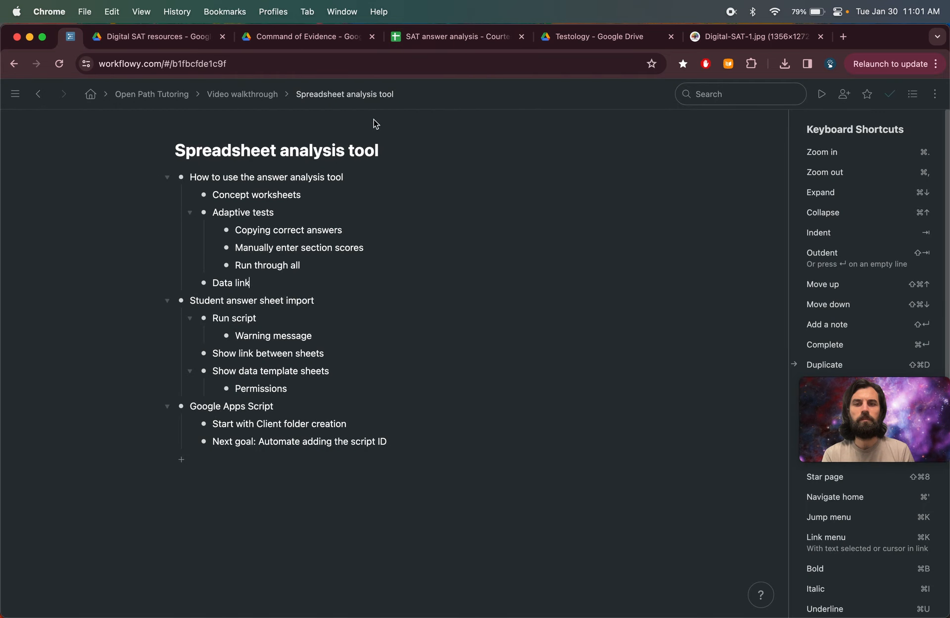
left_click(447, 38)
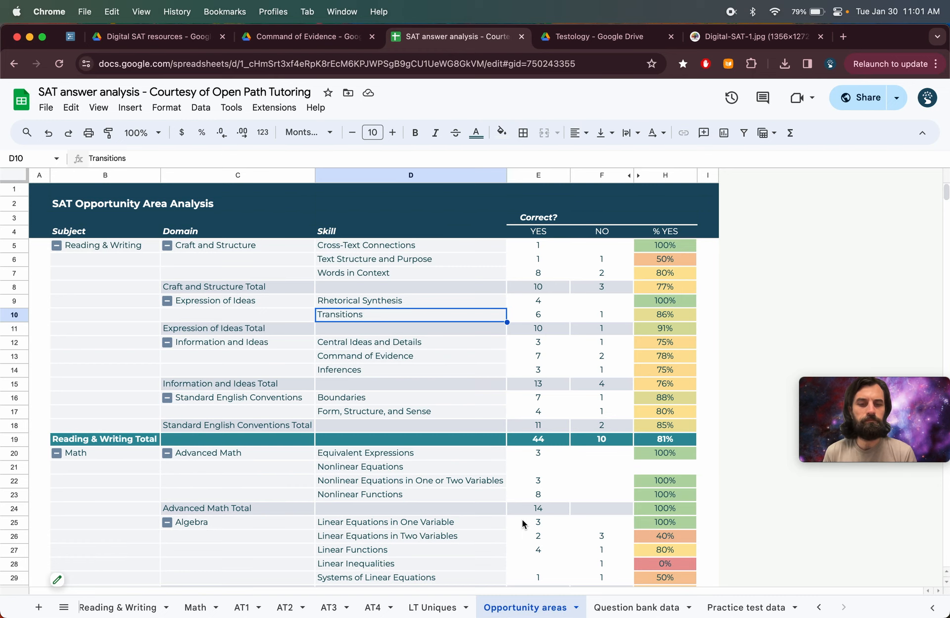
- Open the LT Uniques sheet and examine the groups of Linear Test unique Reading & Writing question codes
left_click(433, 607)
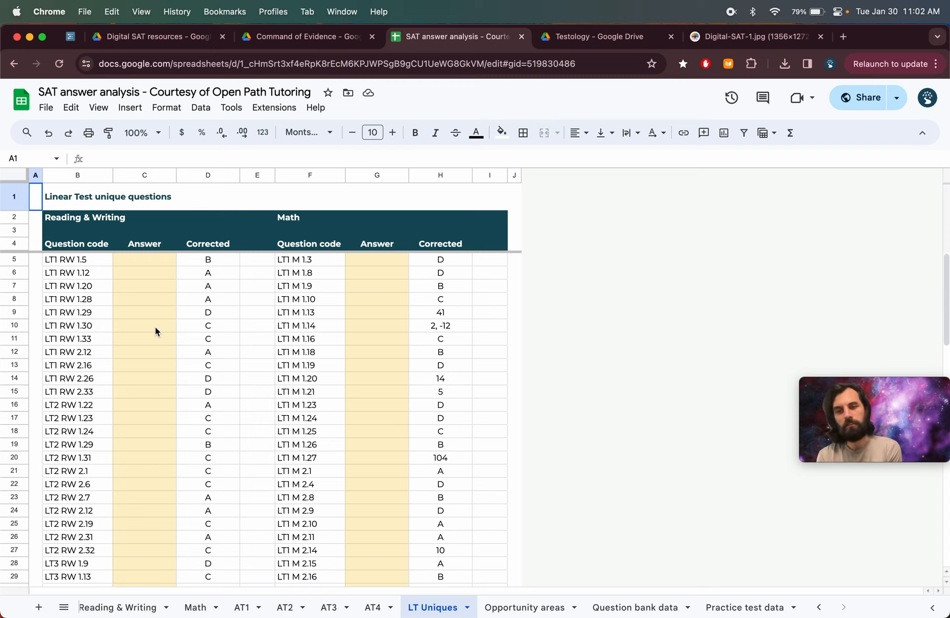
left_click_drag(79, 261, 93, 589)
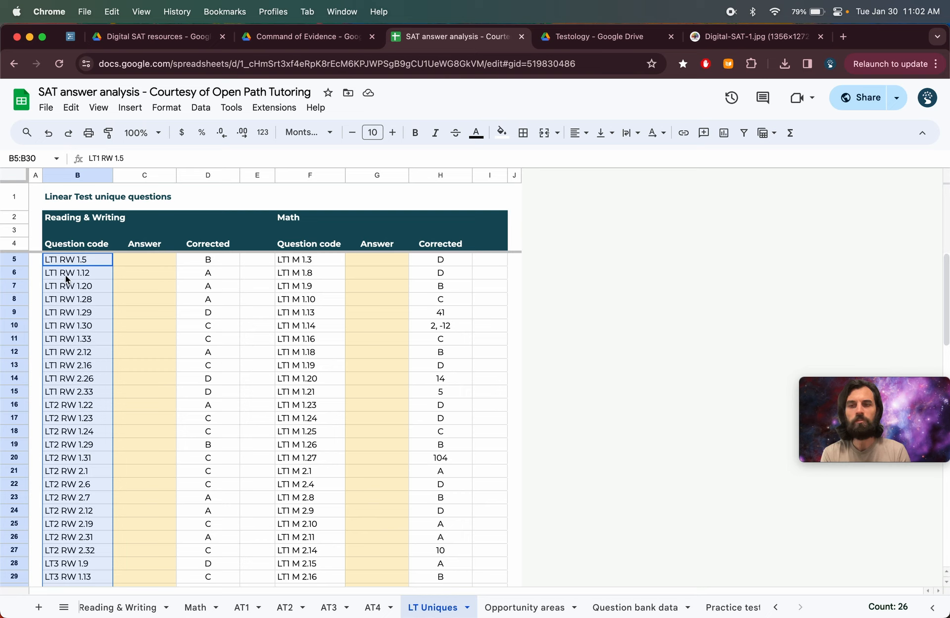
left_click(54, 263)
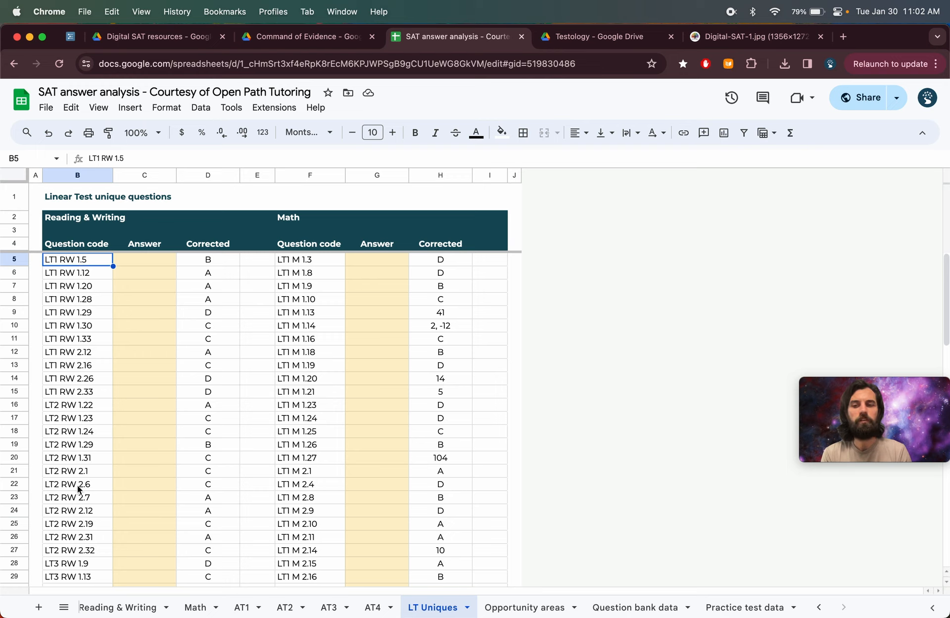
scroll(77, 489, "down", 2)
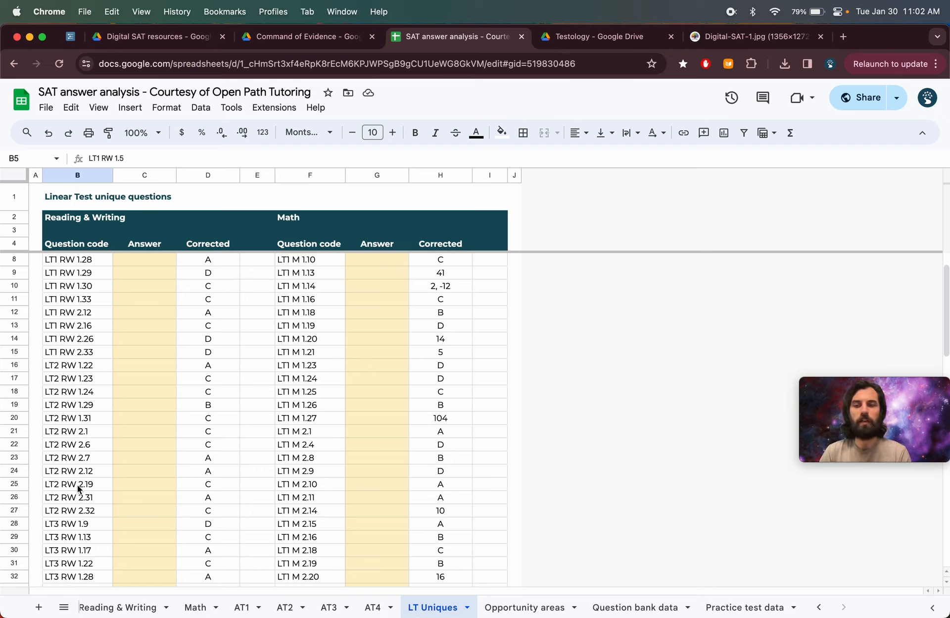
left_click(86, 422)
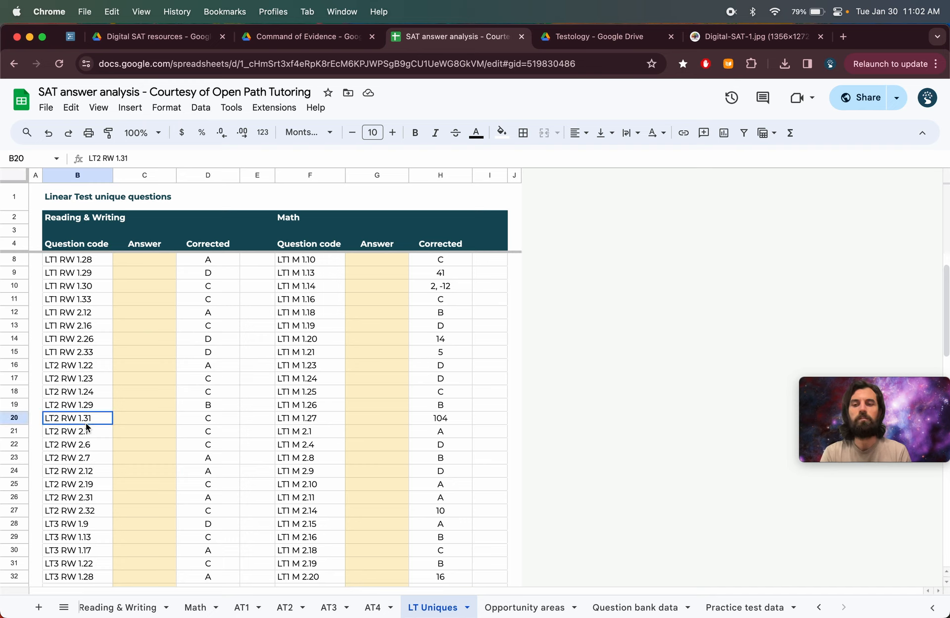
left_click_drag(86, 423, 85, 301)
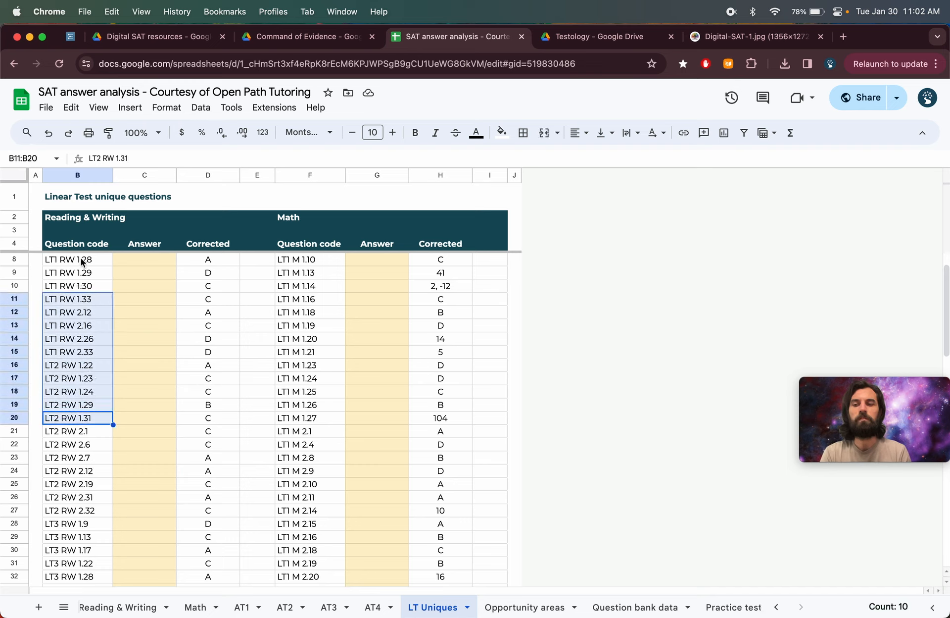
left_click_drag(82, 262, 88, 304)
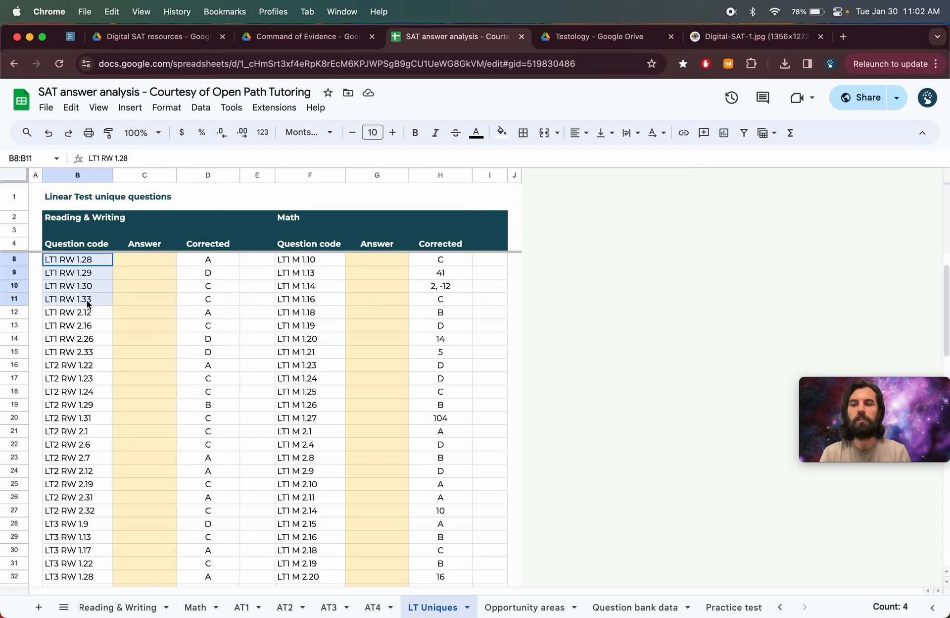
left_click(60, 313)
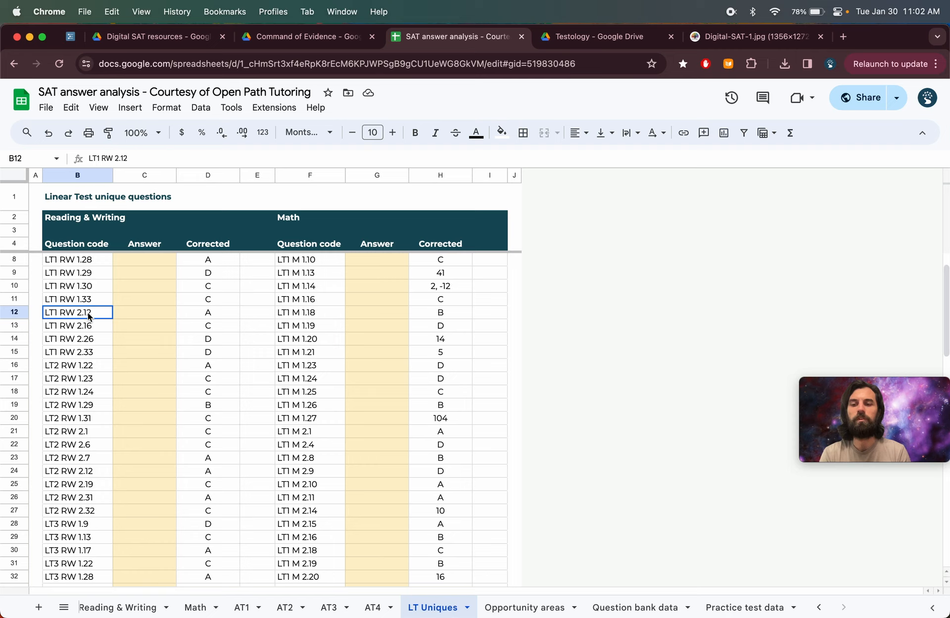
left_click_drag(89, 317, 91, 352)
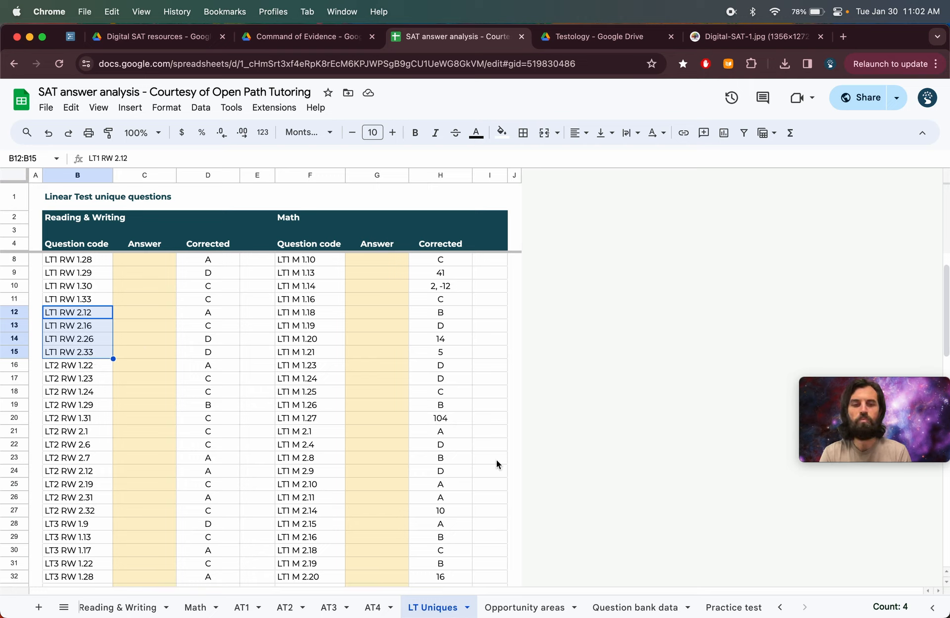
- Open the Question bank data sheet and examine its imported question columns and the import formula in the first cell
left_click(628, 606)
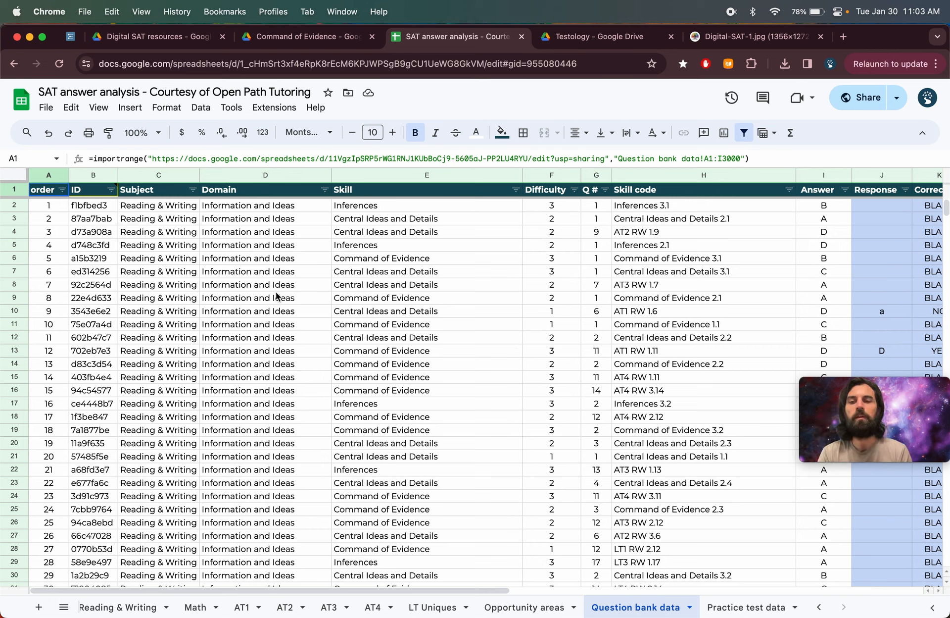
left_click(52, 205)
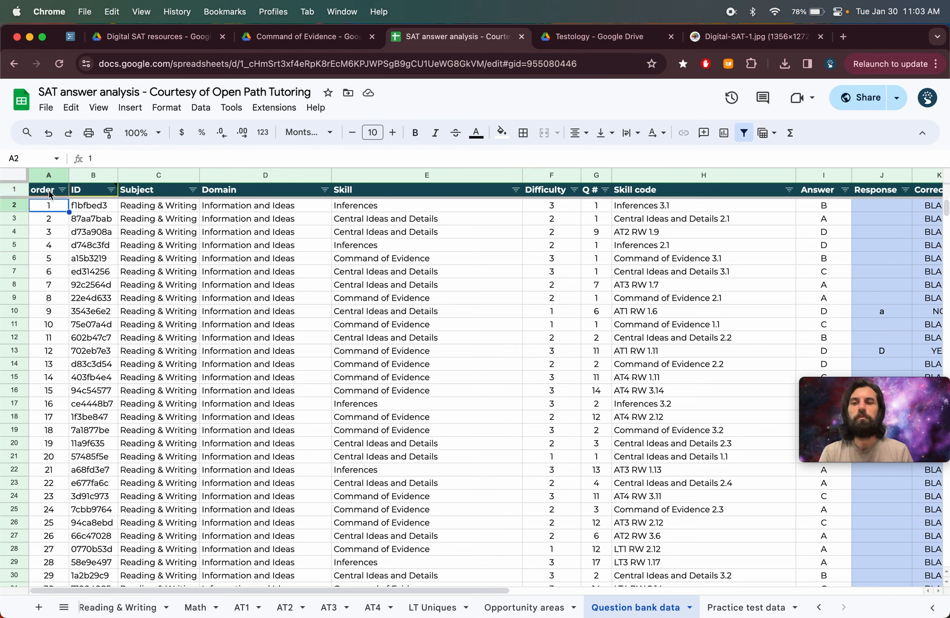
left_click(49, 193)
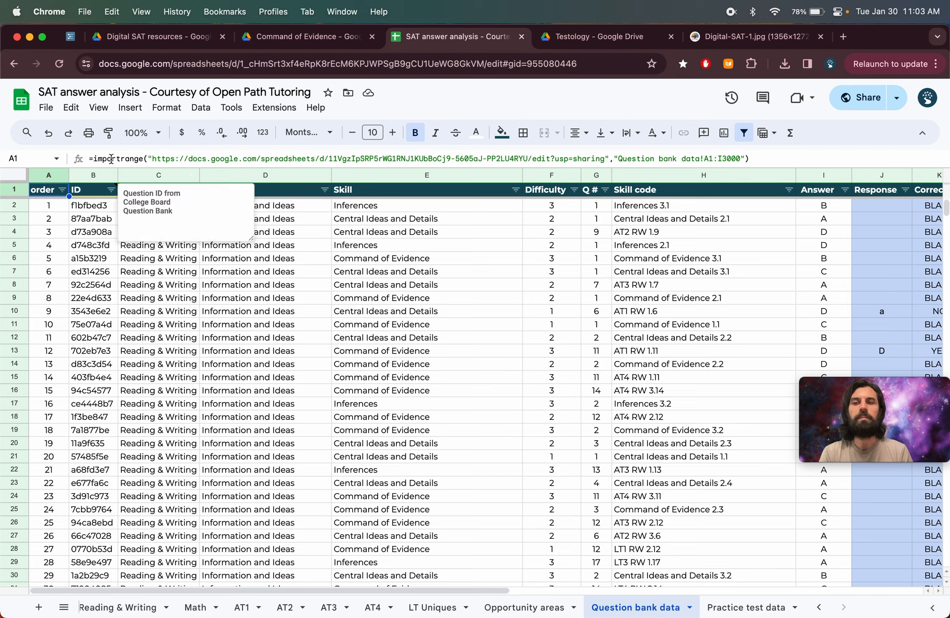
left_click(56, 209)
left_click_drag(49, 190, 666, 424)
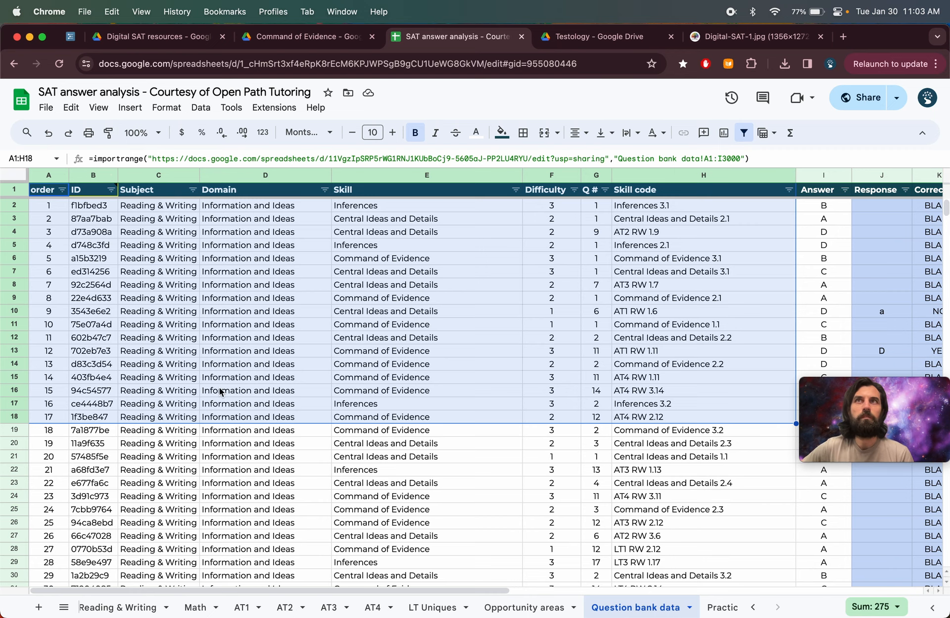
- Look at the Command of Evidence folder in Drive, then return to the Question bank data sheet
left_click(304, 36)
left_click(273, 238)
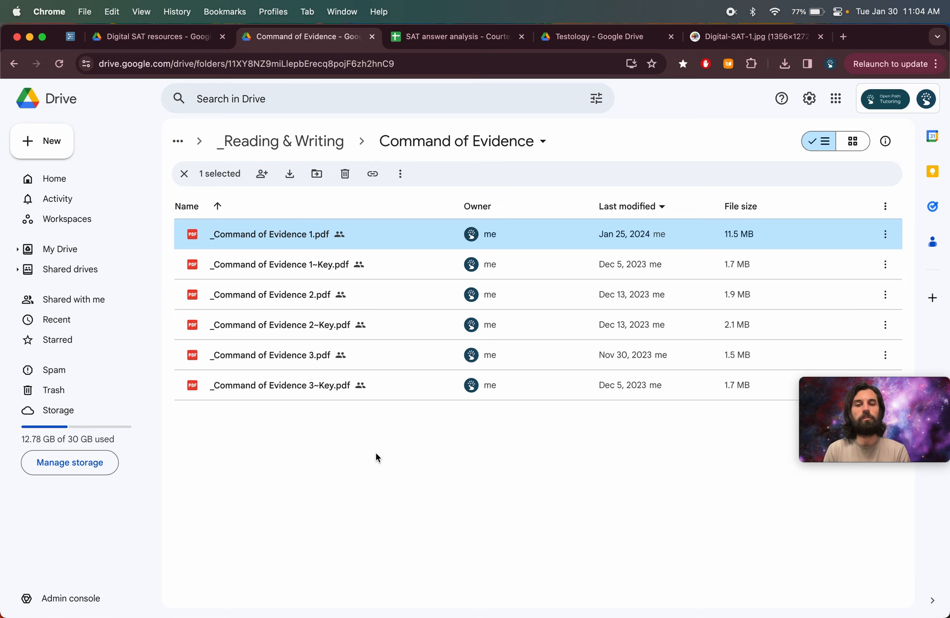
left_click(445, 39)
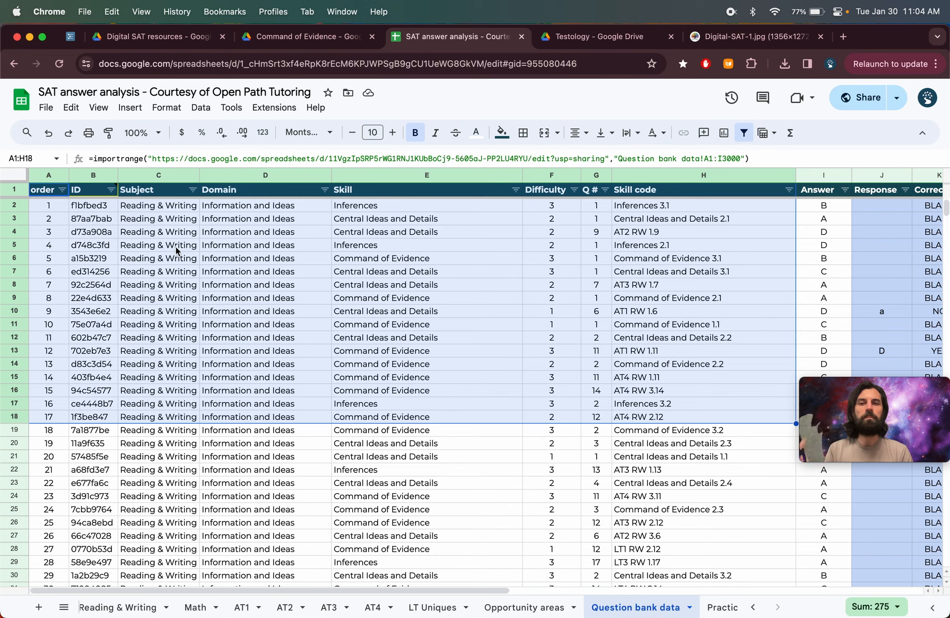
left_click(167, 297)
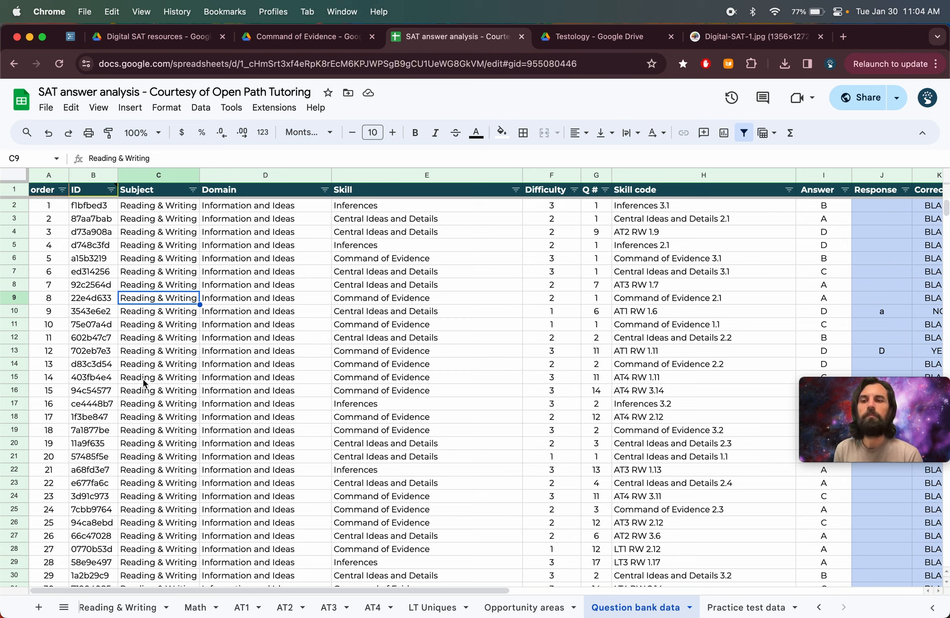
left_click(43, 194)
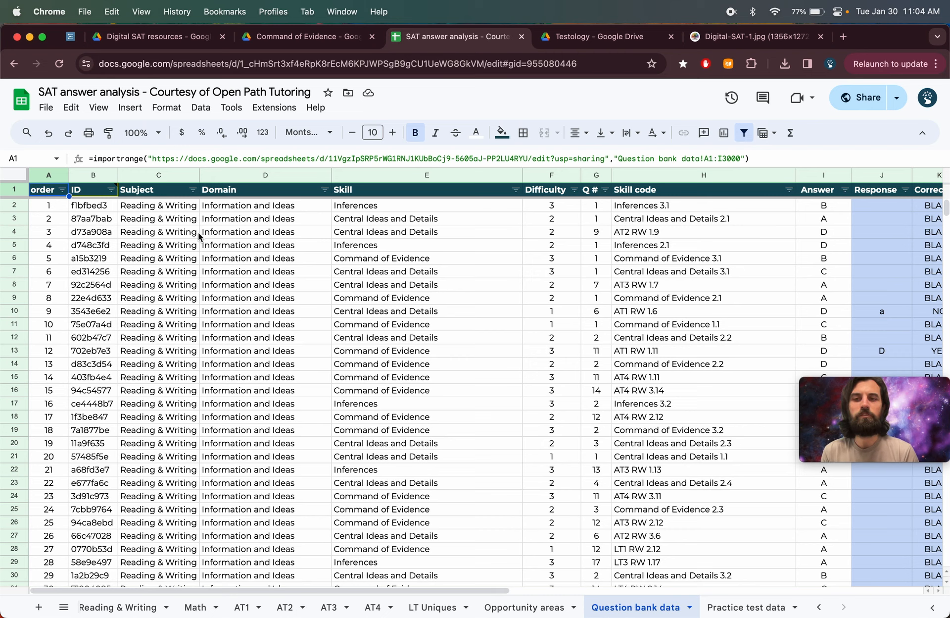
- Overwrite a Difficulty value in the imported data with 1, then delete the entry again
left_click(557, 245)
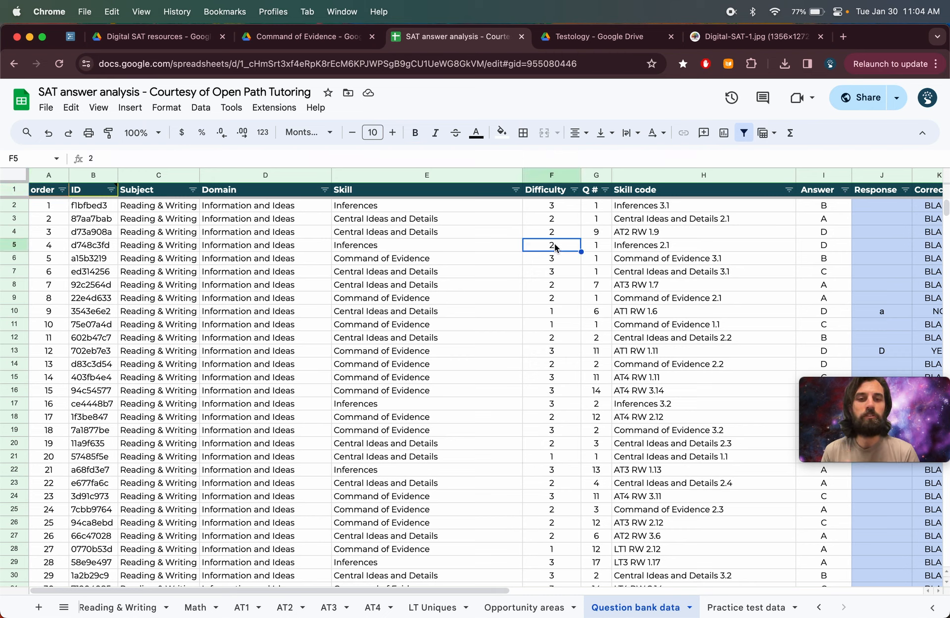
type("1")
key("Return")
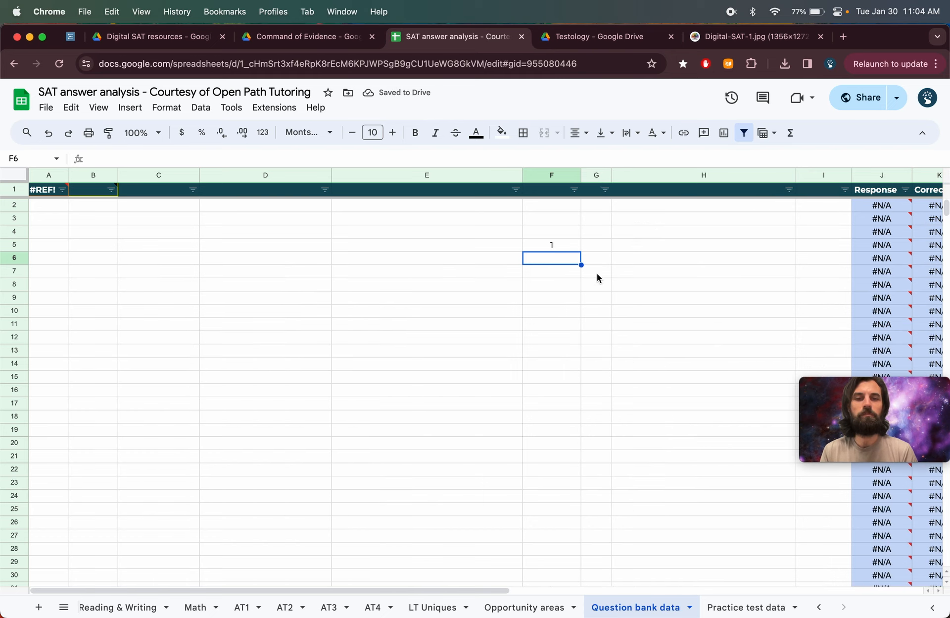
mouse_move(49, 192)
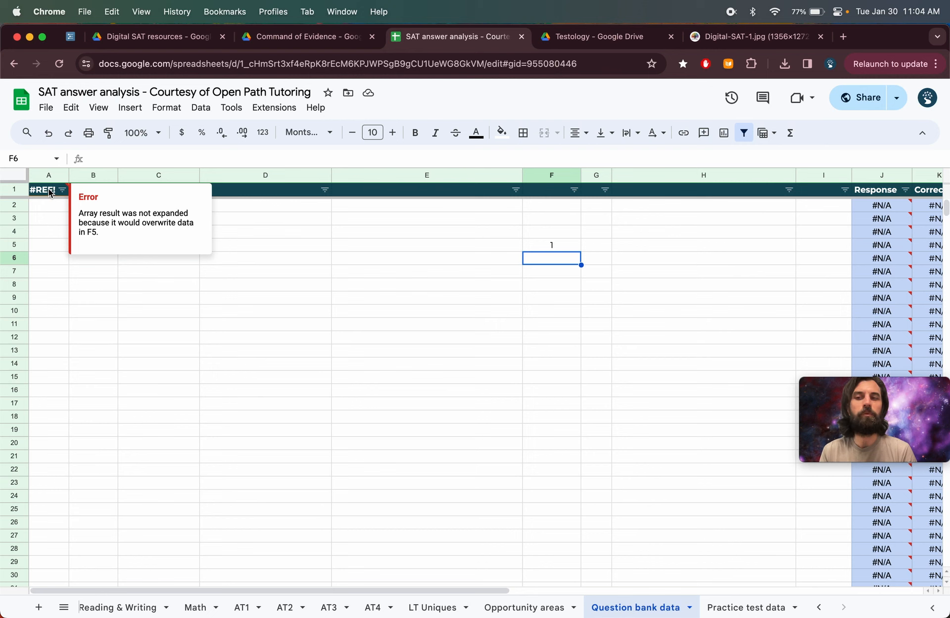
key("Up")
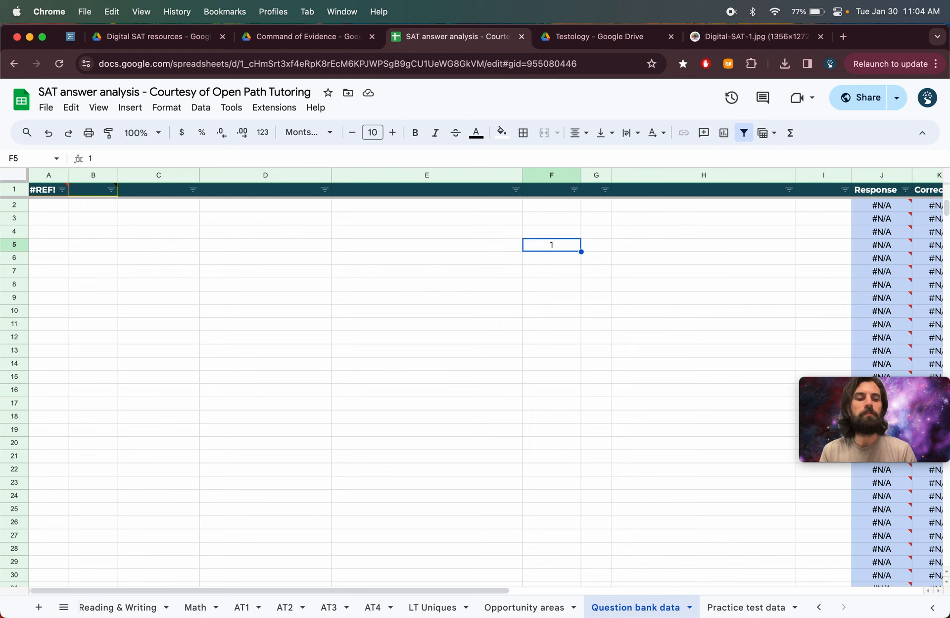
key("Delete")
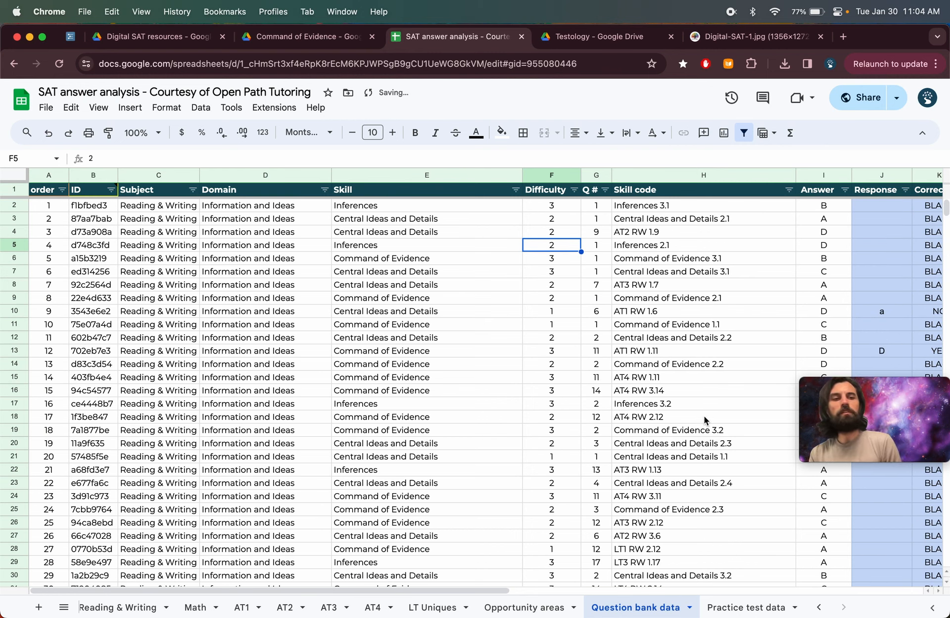
- Open the Practice test data sheet and scroll through its question rows for all tests
left_click(730, 607)
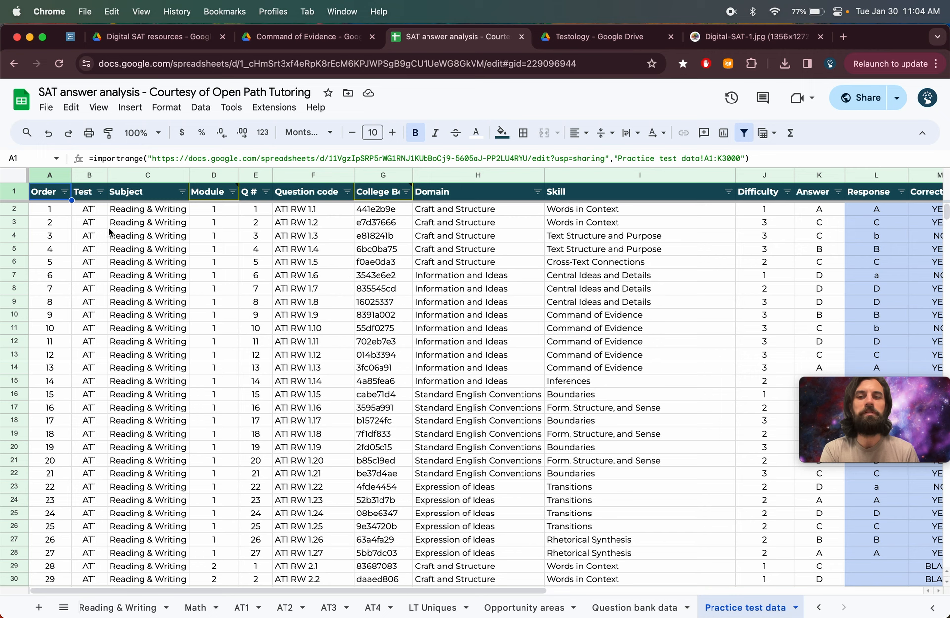
left_click_drag(89, 212, 502, 425)
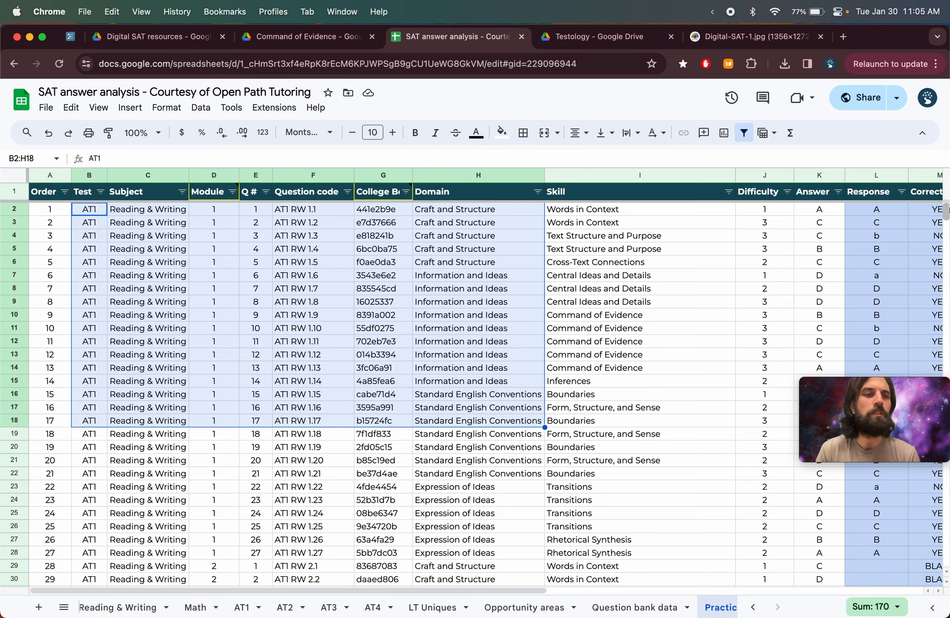
mouse_move(928, 224)
scroll(685, 402, "down", 20)
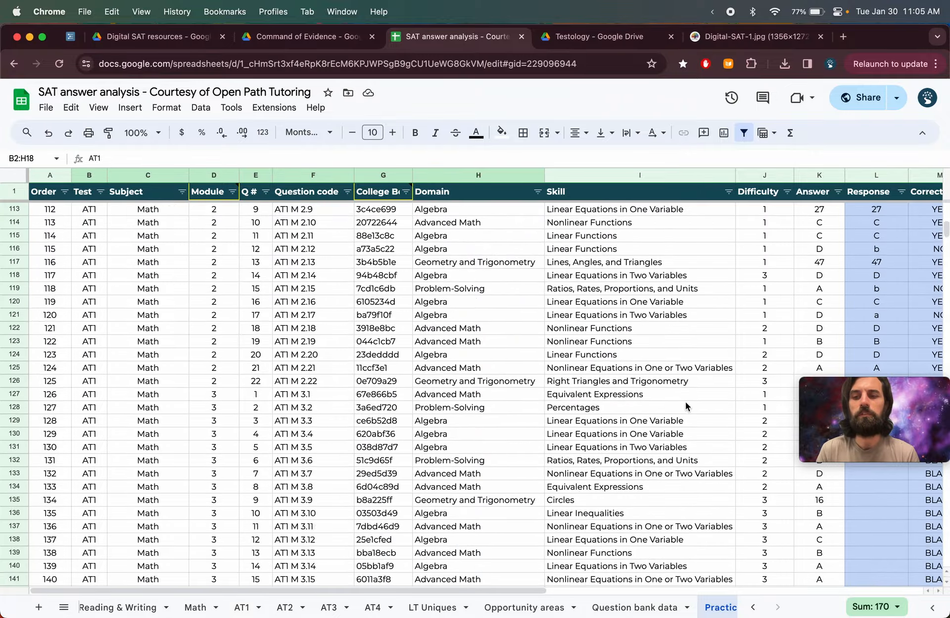
scroll(686, 401, "down", 20)
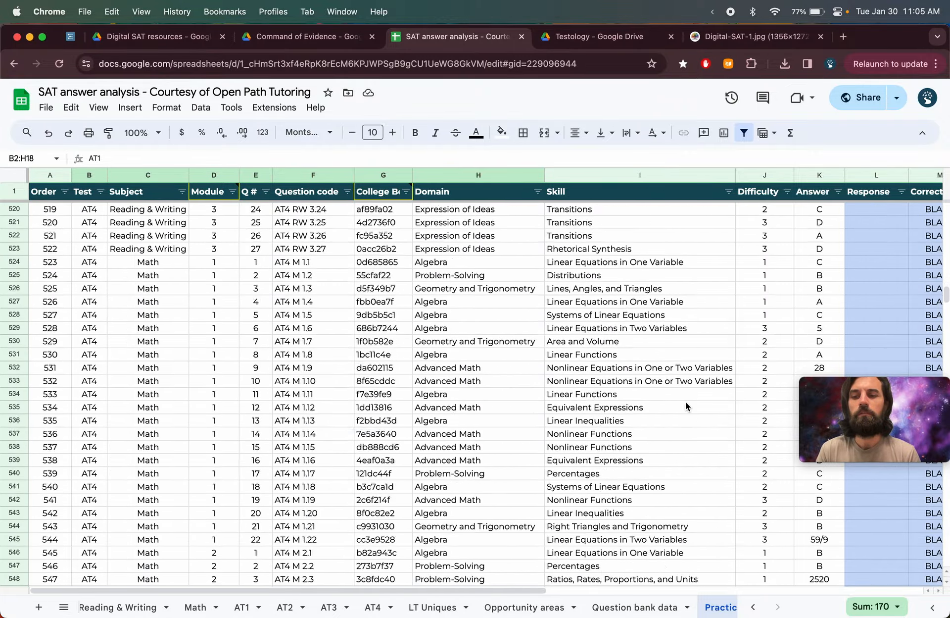
scroll(686, 406, "down", 15)
scroll(686, 406, "up", 5)
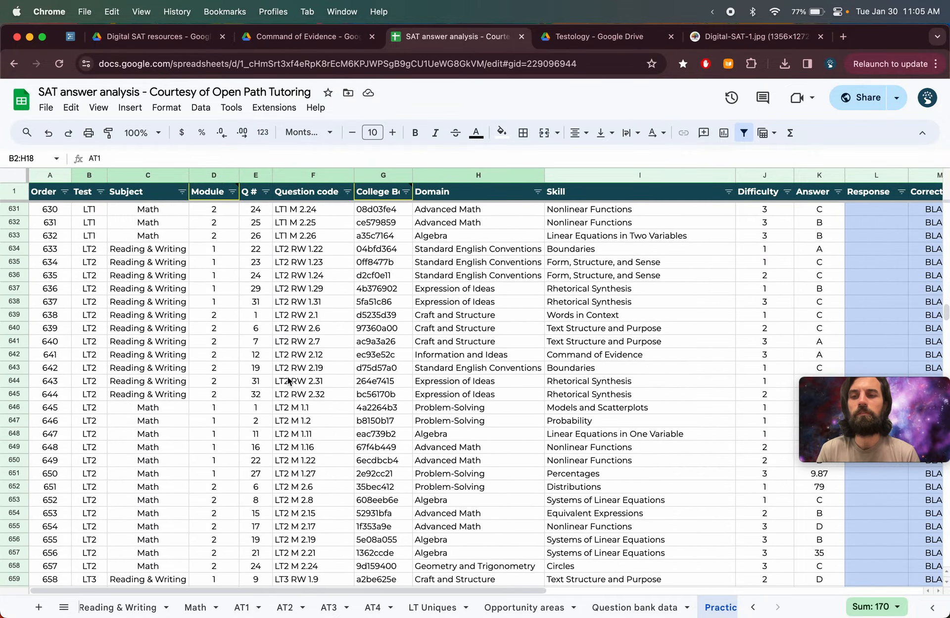
scroll(165, 274, "up", 20)
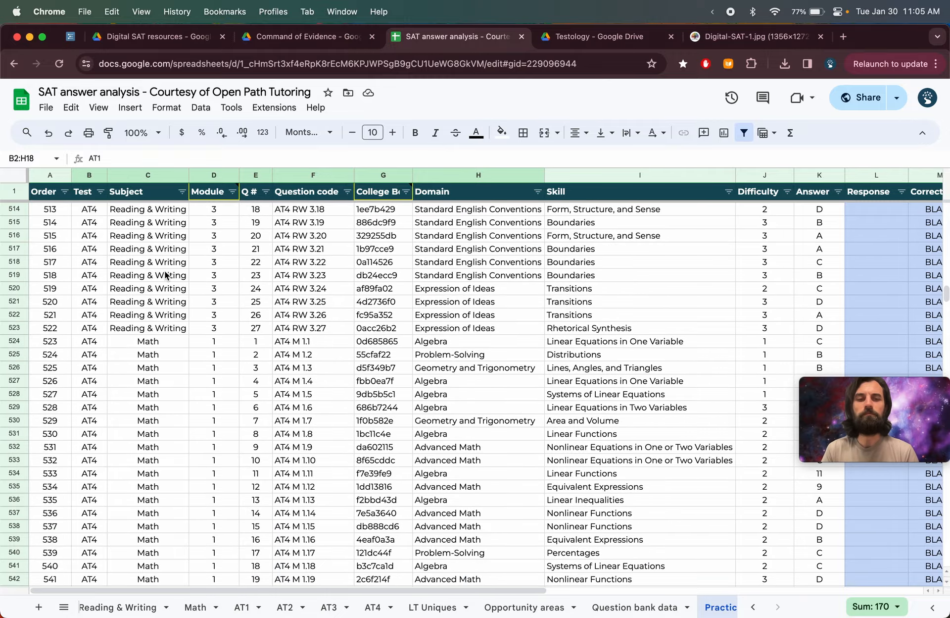
scroll(166, 275, "up", 20)
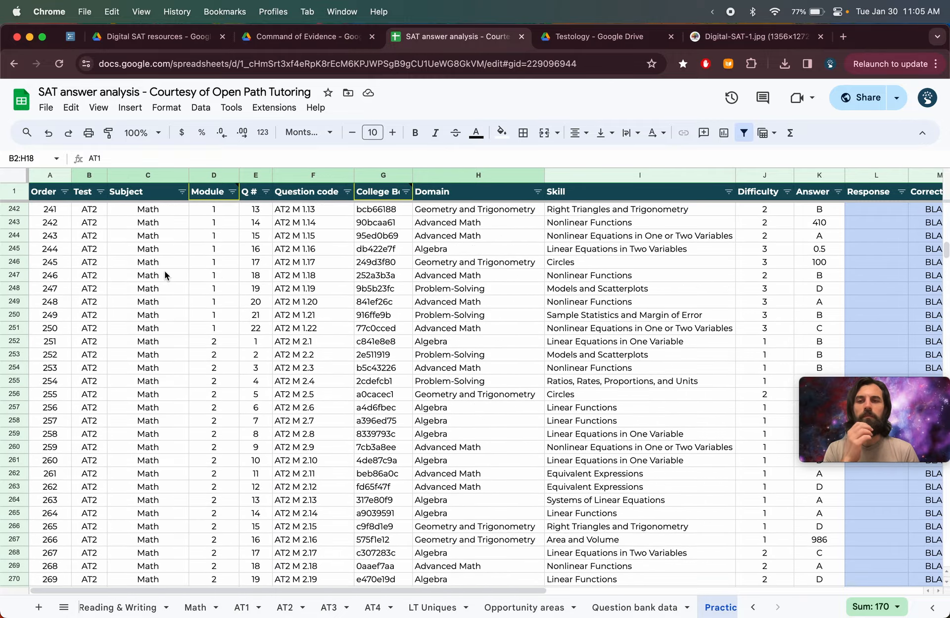
scroll(166, 275, "up", 20)
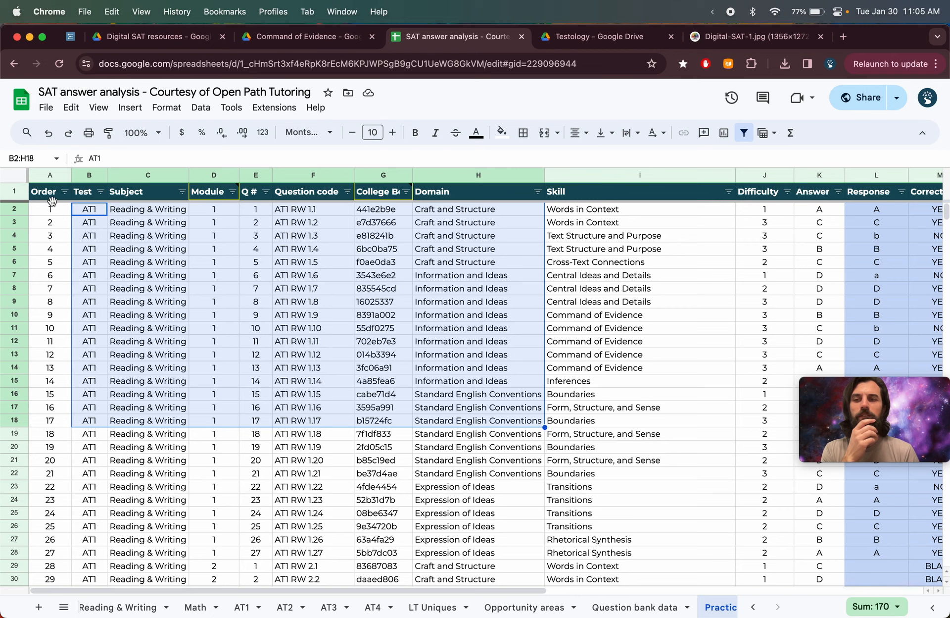
left_click(49, 195)
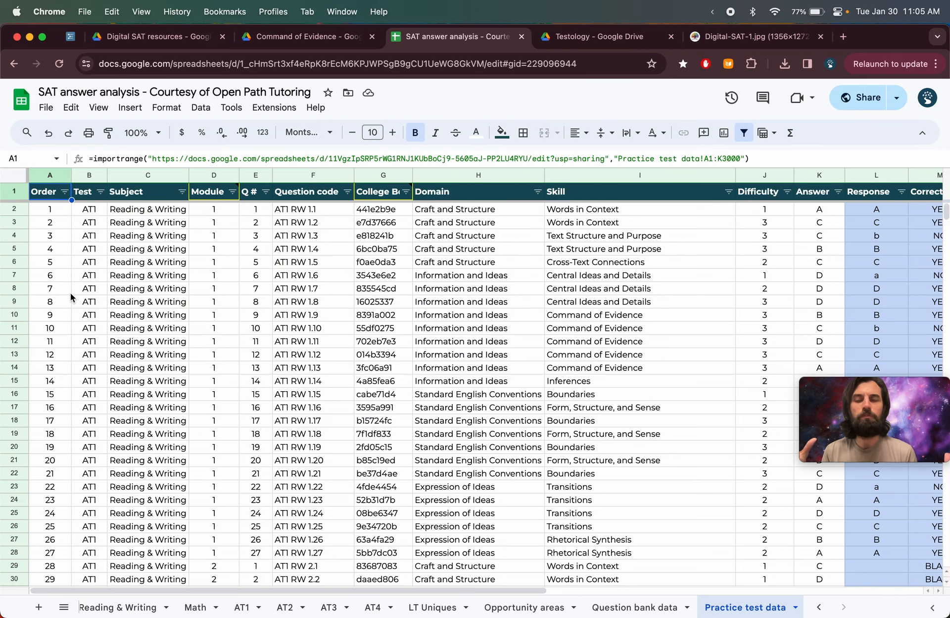
- In the Digital SAT resources Drive folder, open Practice tests, then the AT1 folder and its Modules subfolder
left_click(159, 37)
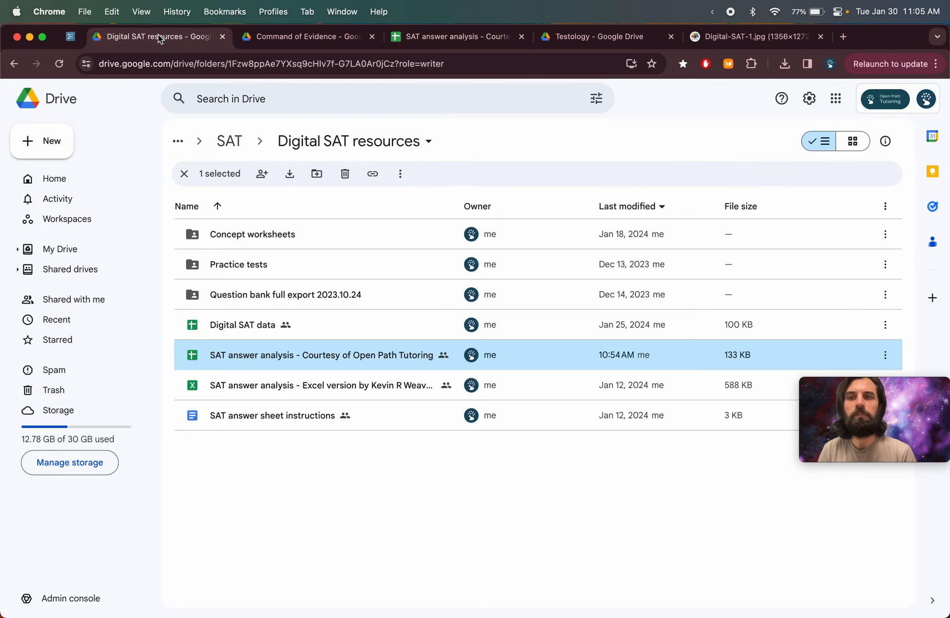
left_click(254, 264)
double_click(246, 263)
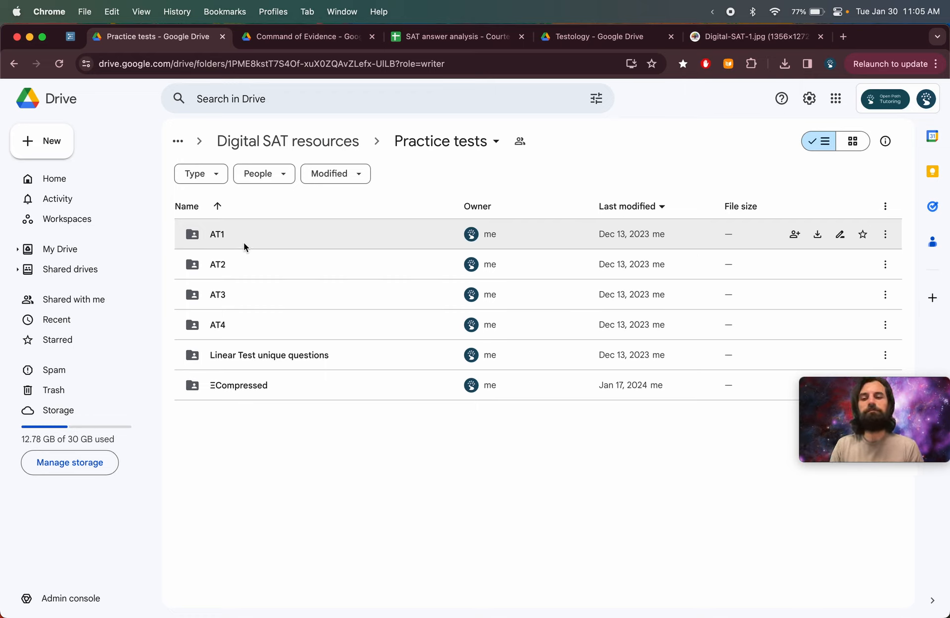
double_click(244, 239)
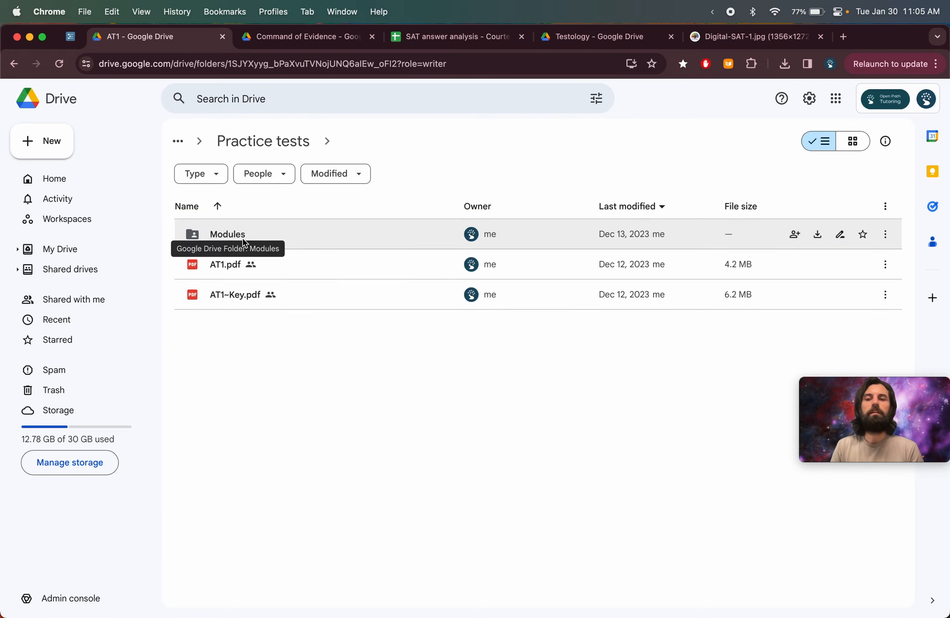
left_click(226, 267)
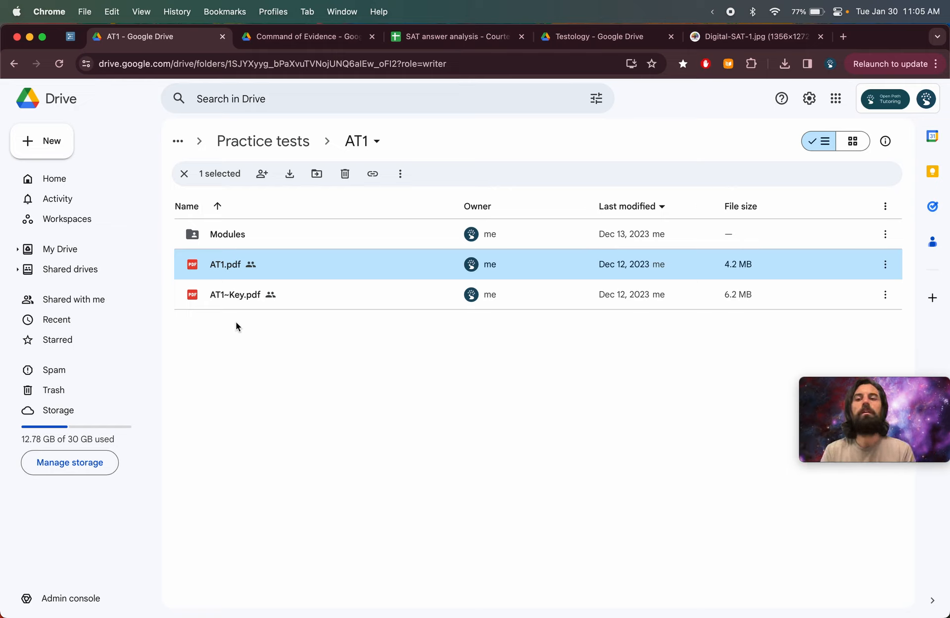
double_click(214, 240)
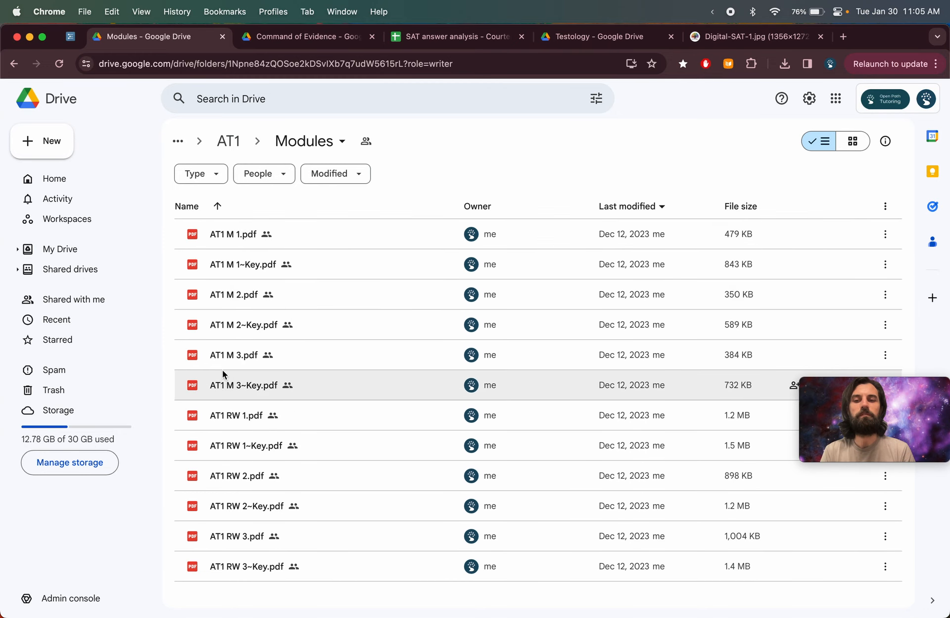
- Select the six Math module files, then the six Reading & Writing module files in the Modules folder
left_click(235, 245)
left_click(244, 391, "shift")
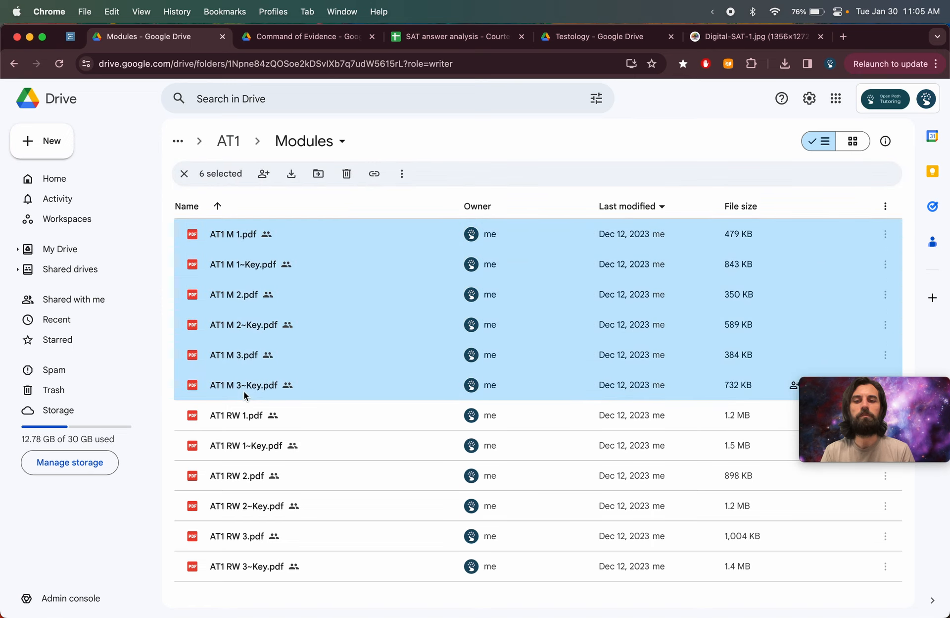
left_click(240, 416)
left_click(248, 566, "shift")
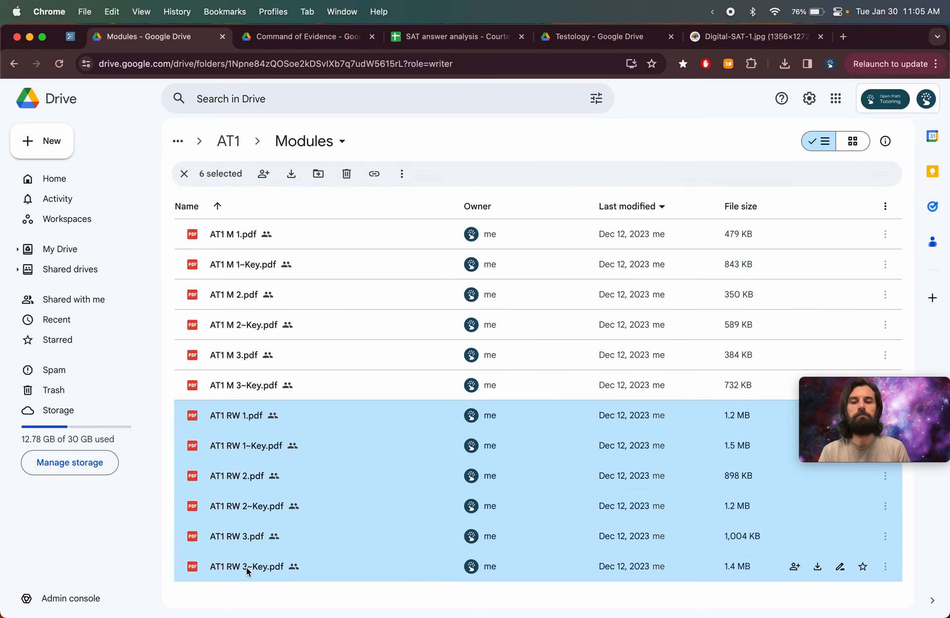
- Go back to Practice tests, open the Linear Test unique questions folder, and return to Digital SAT resources
left_click(228, 147)
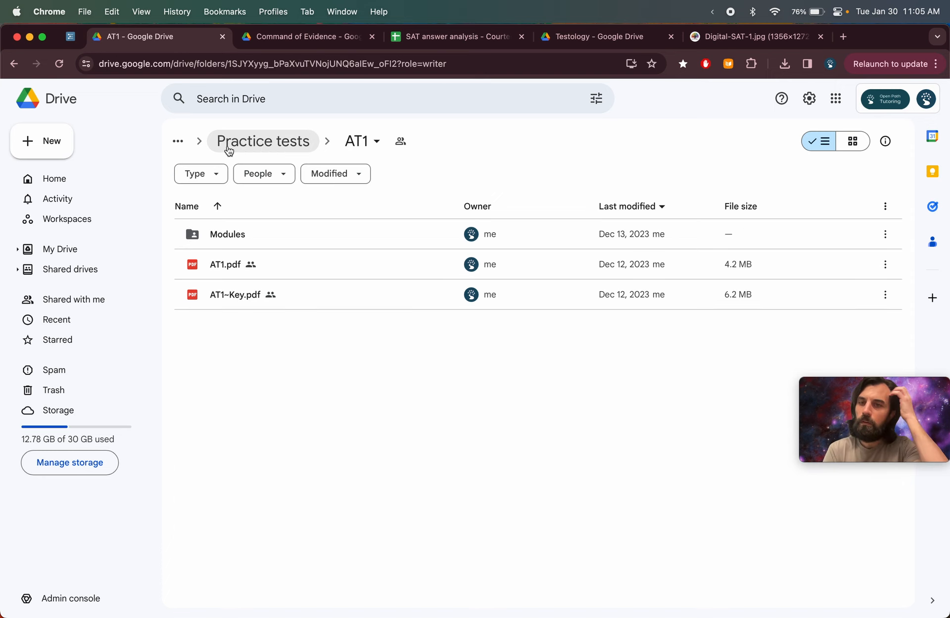
left_click(228, 147)
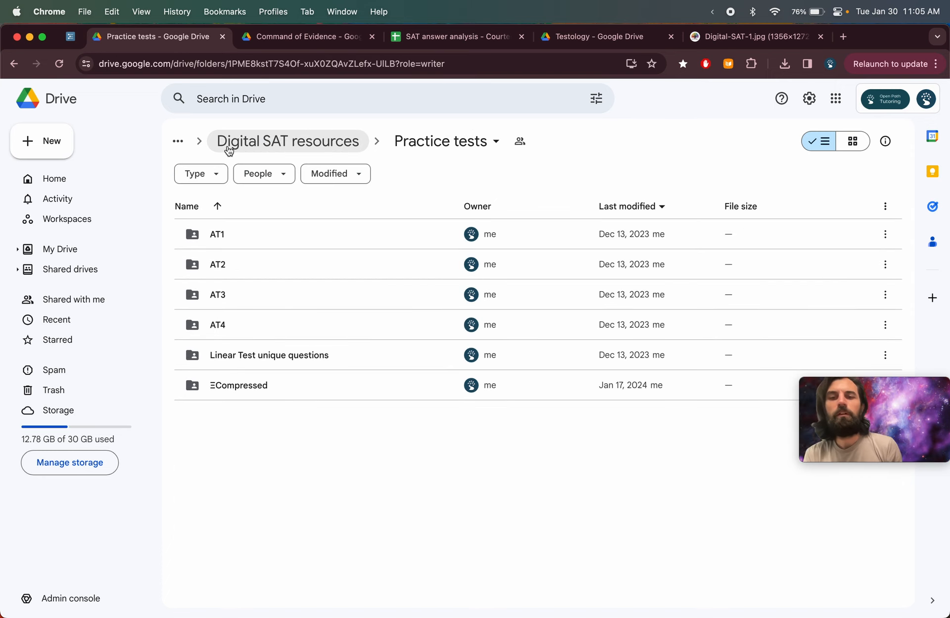
left_click(249, 355)
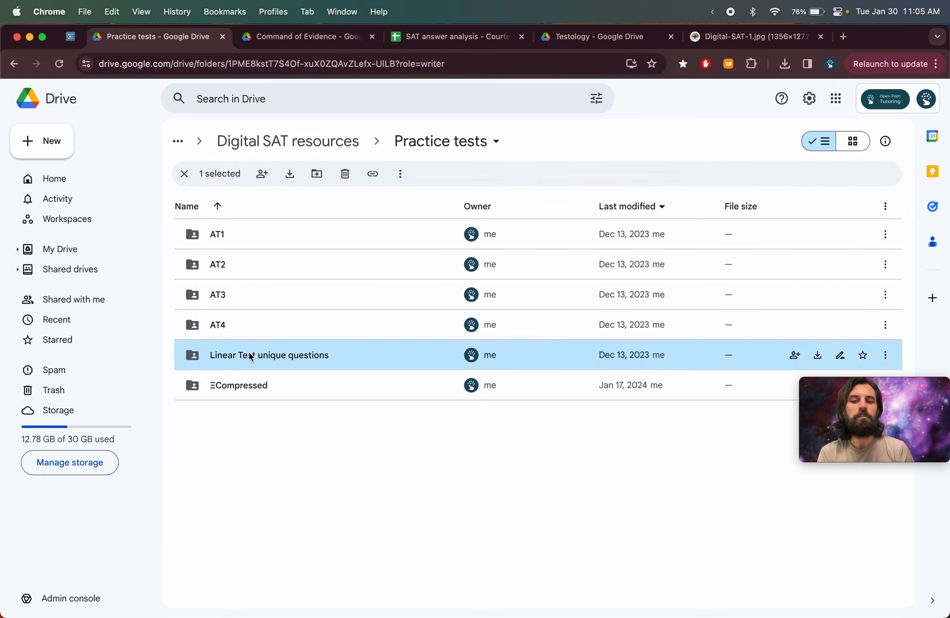
double_click(250, 355)
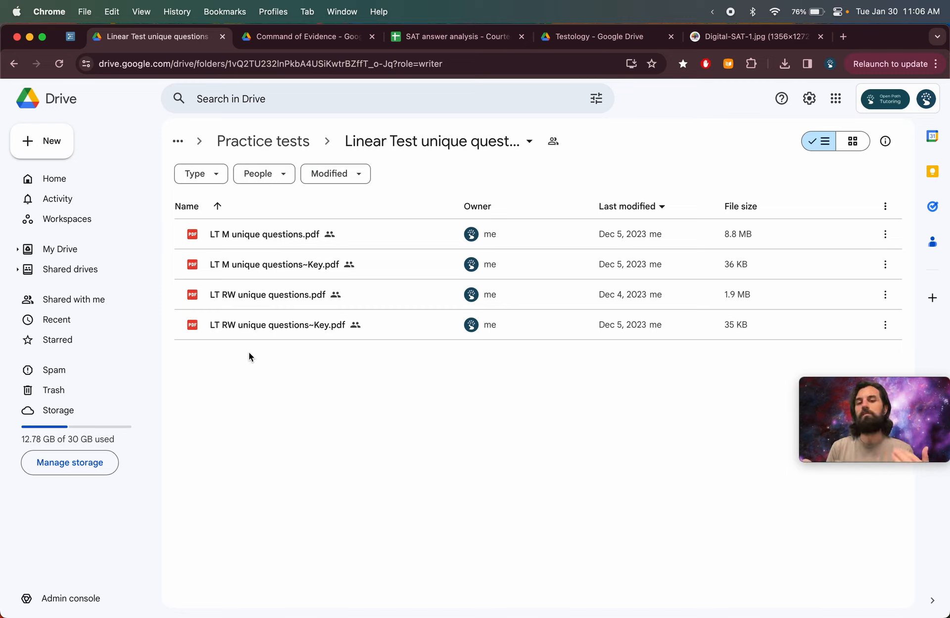
left_click(267, 142)
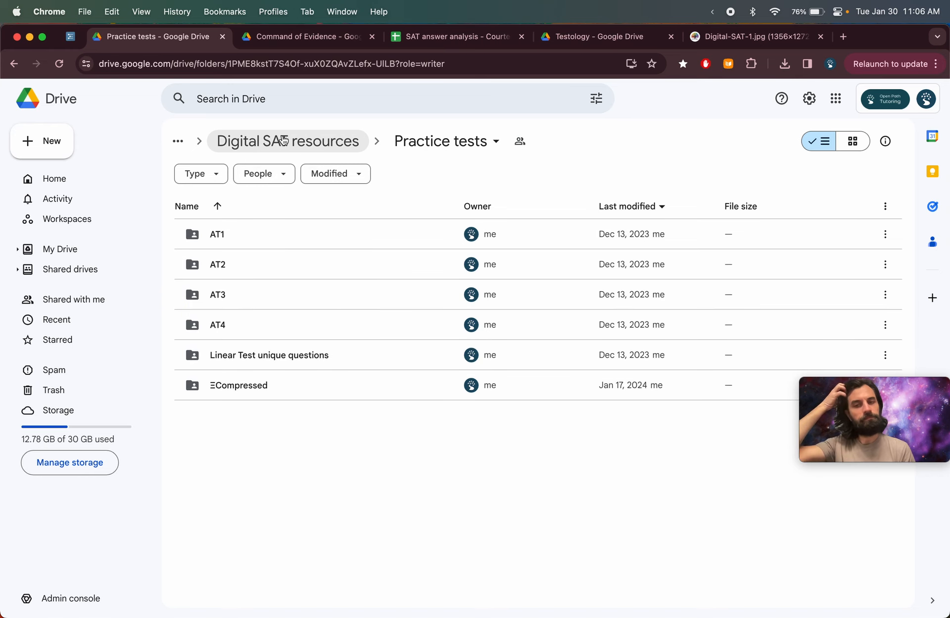
left_click(283, 141)
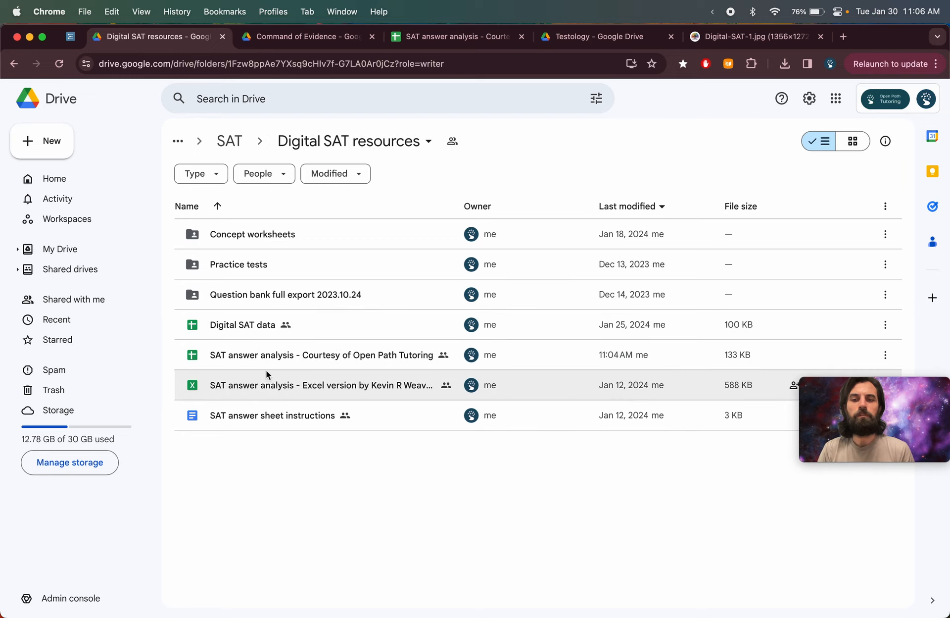
- Open the Digital SAT data spreadsheet from Drive and switch to its Practice test data sheet
left_click(258, 328)
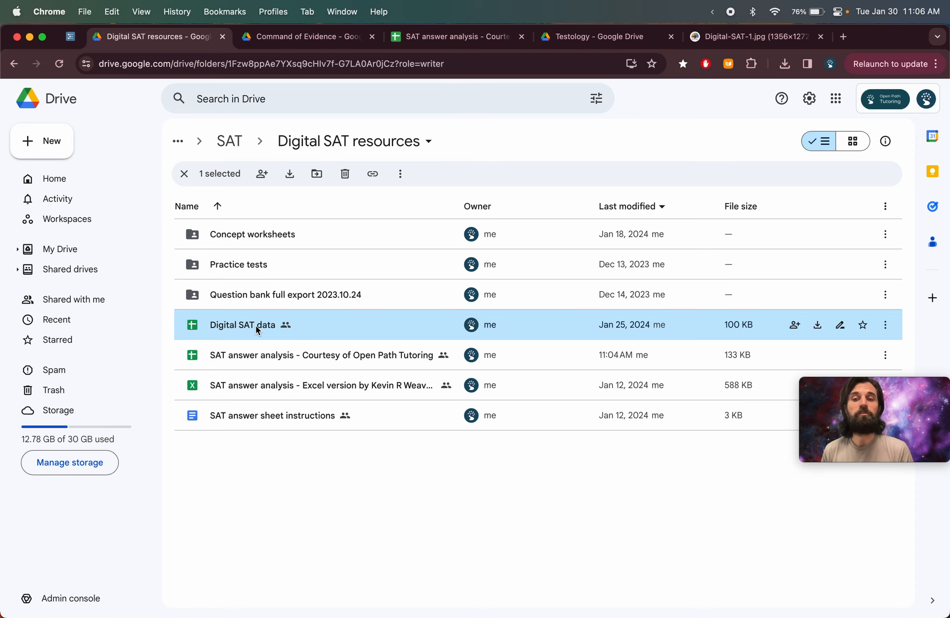
double_click(258, 329)
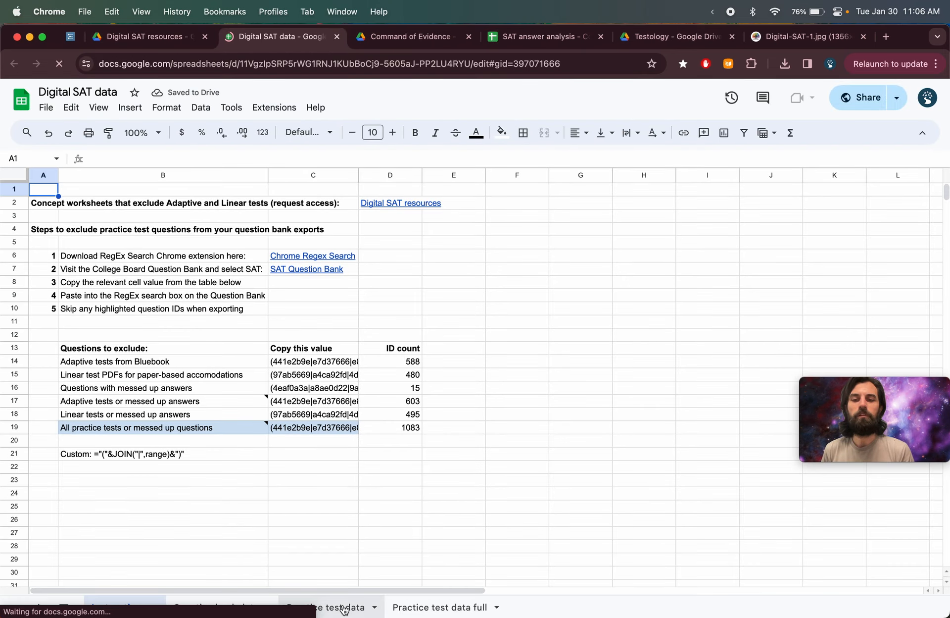
left_click(340, 606)
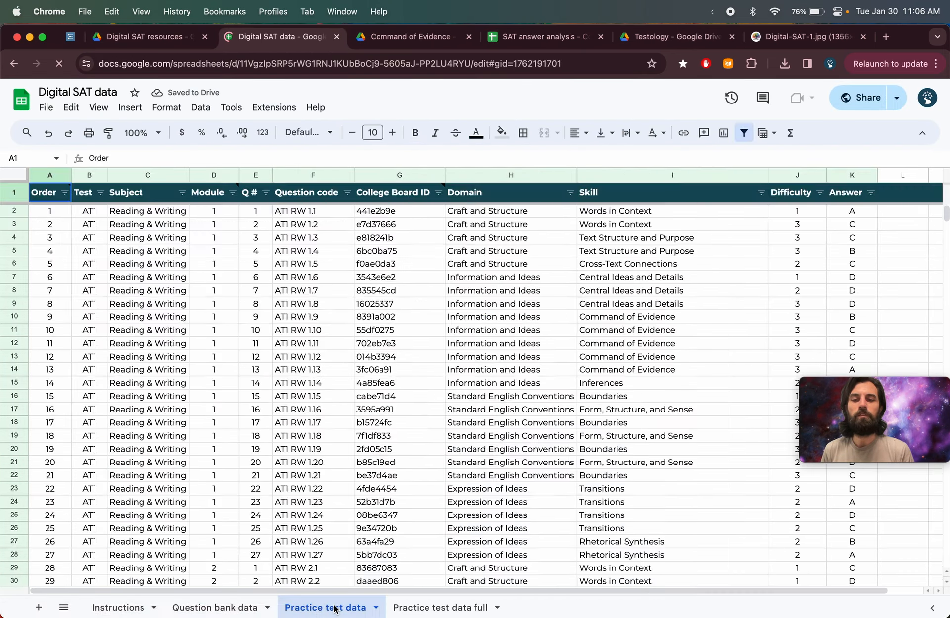
left_click(57, 241)
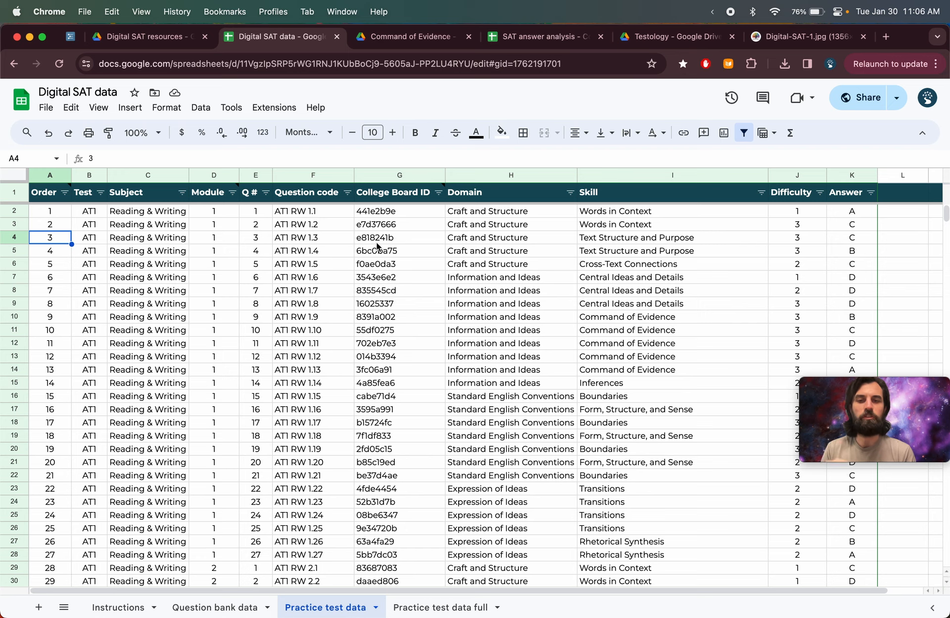
- Return to the Digital SAT resources Drive tab and go up to the parent SAT folder
left_click(173, 40)
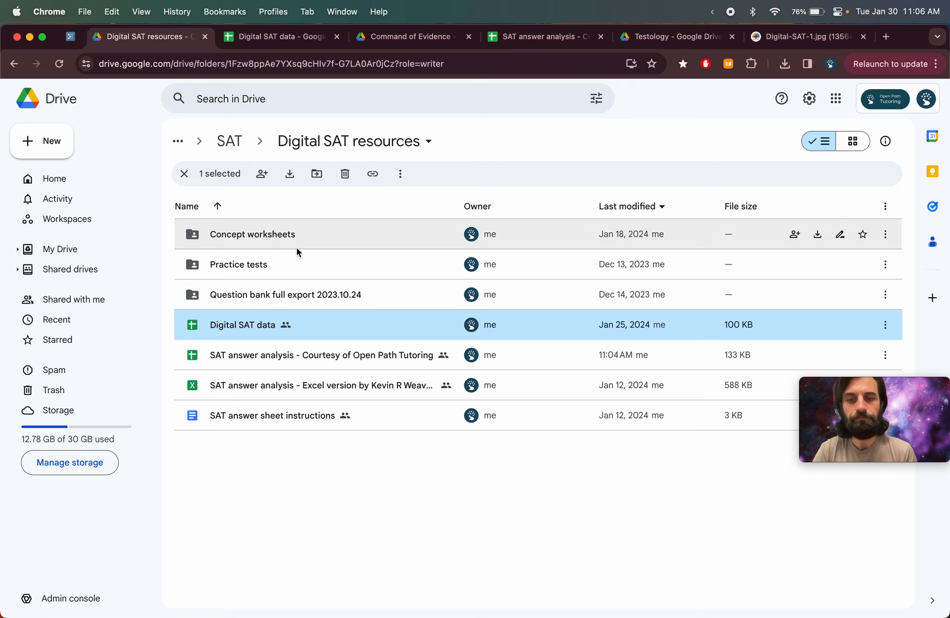
left_click(222, 143)
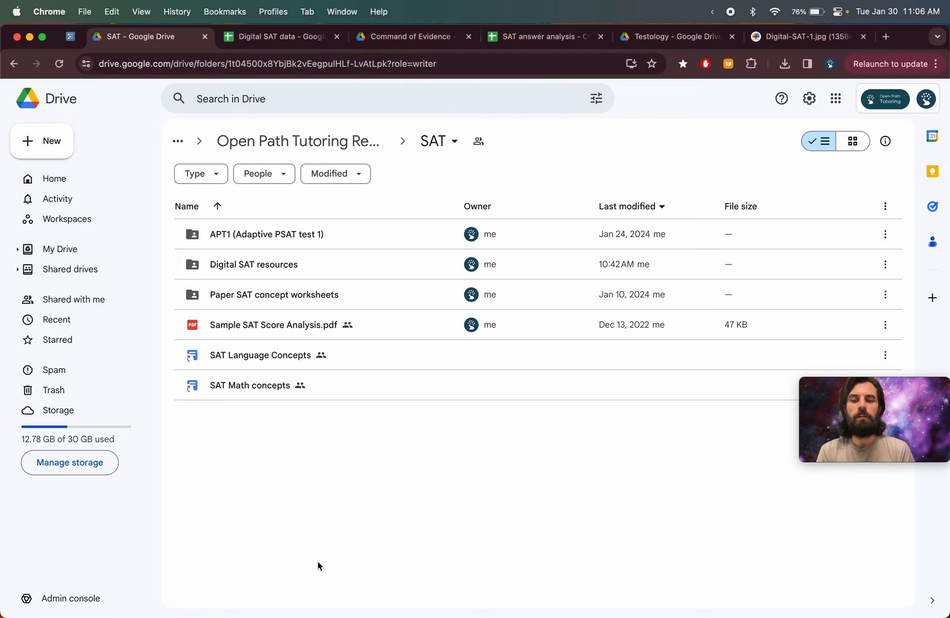
left_click_drag(864, 401, 864, 550)
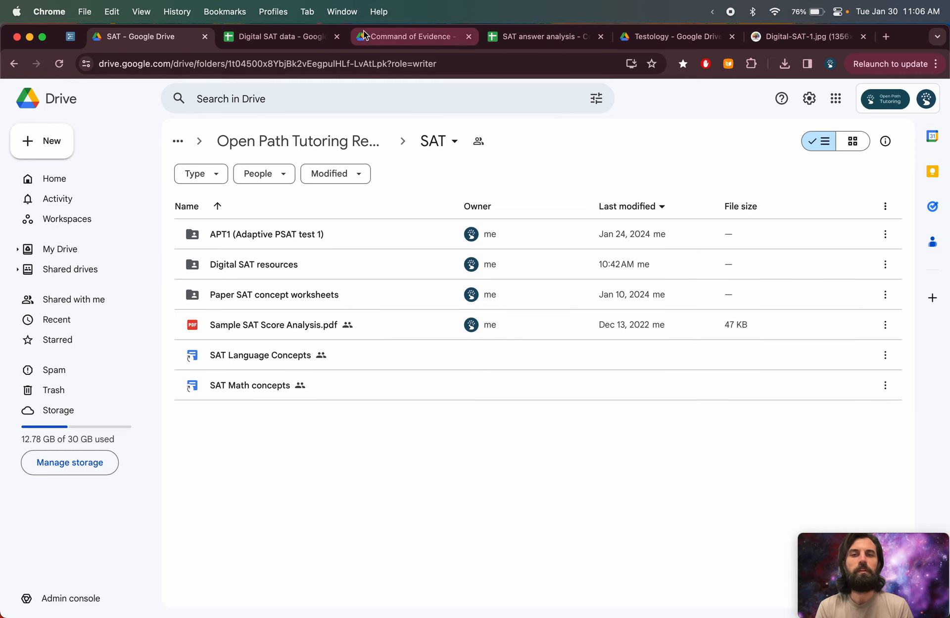
- Close the Digital SAT data, Command of Evidence, and SAT Google Drive browser tabs
left_click(278, 36)
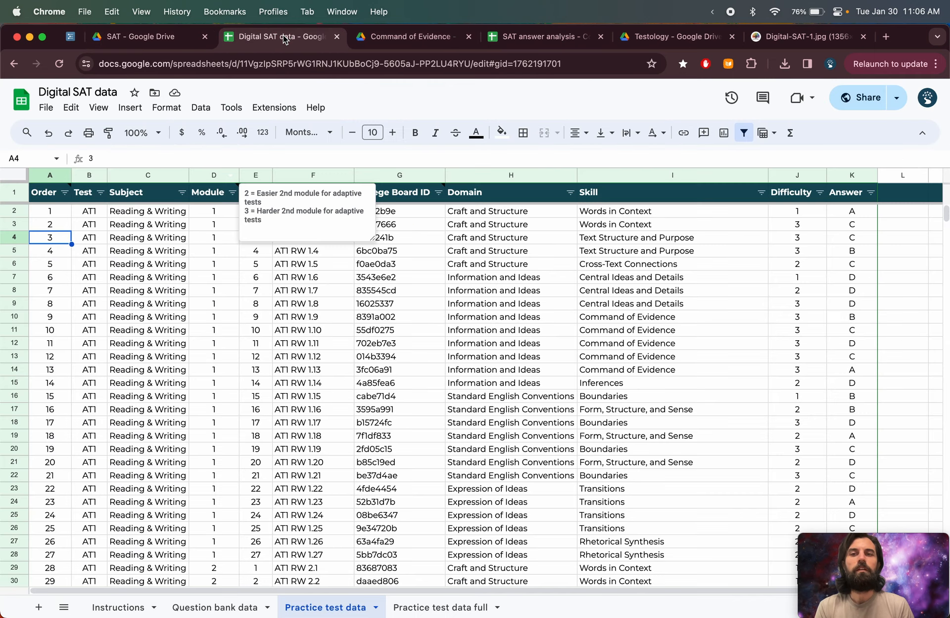
left_click(534, 36)
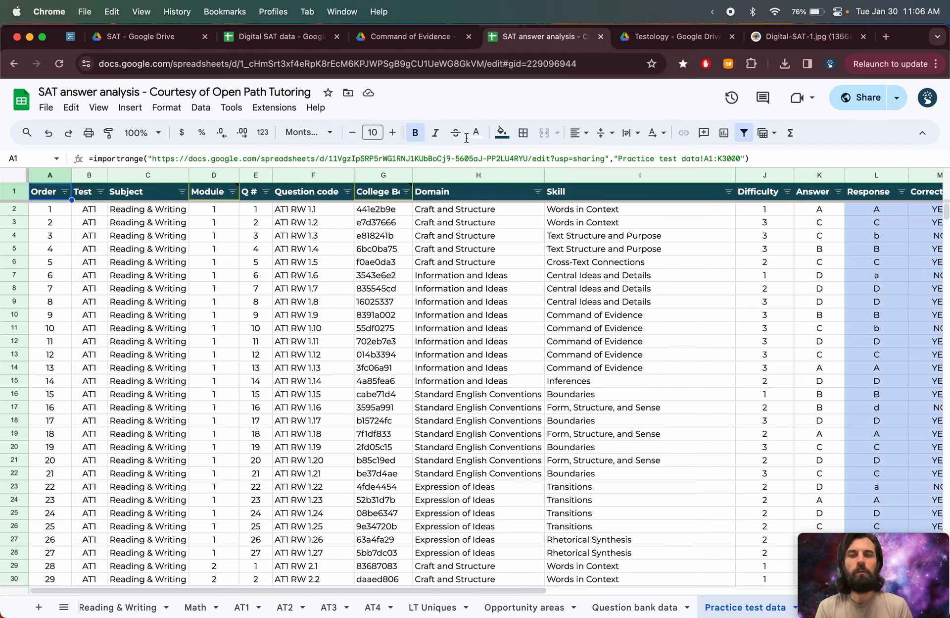
left_click(297, 36)
left_click(337, 36)
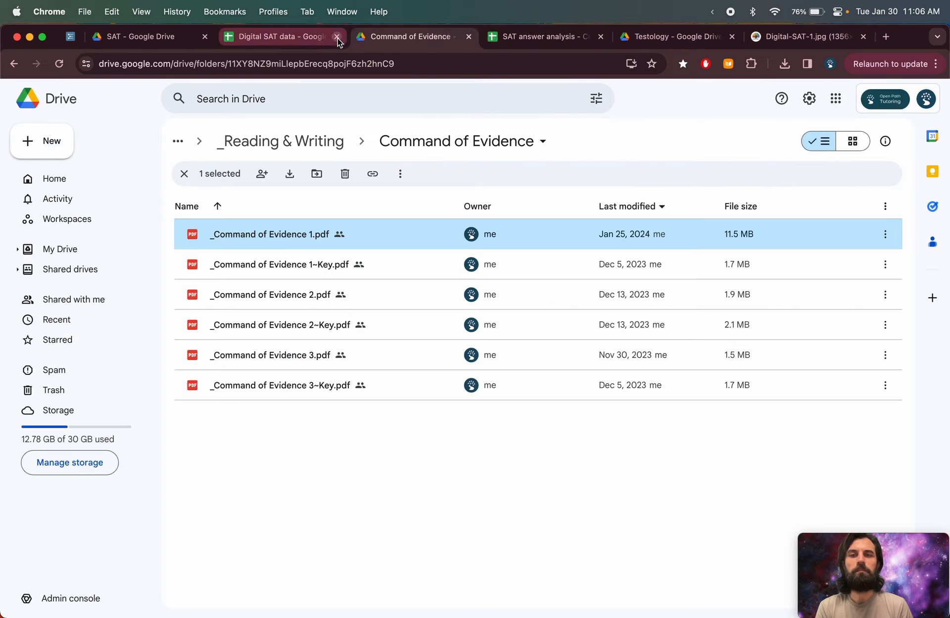
left_click(337, 36)
left_click(337, 36)
left_click(195, 37)
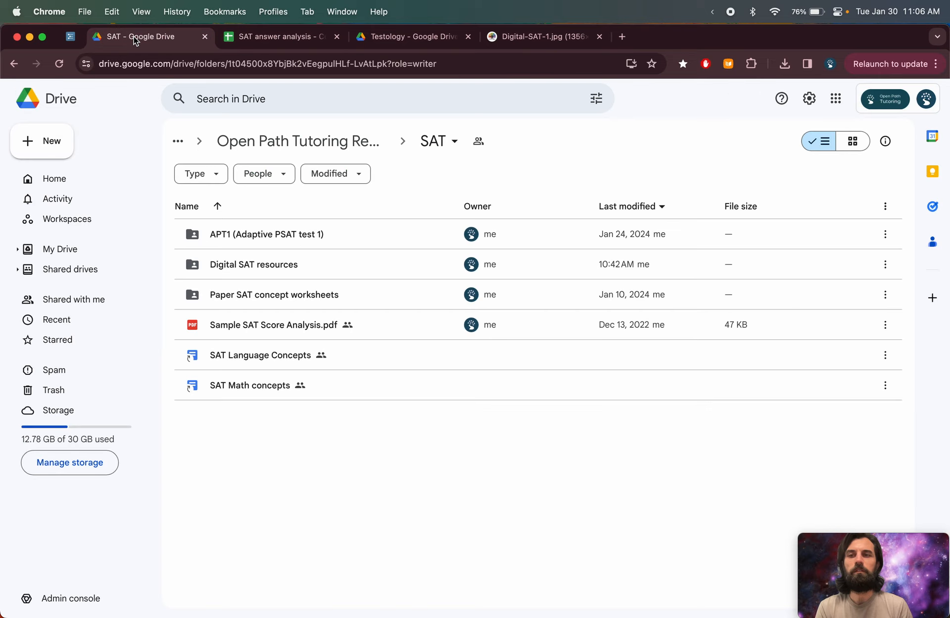
left_click(205, 37)
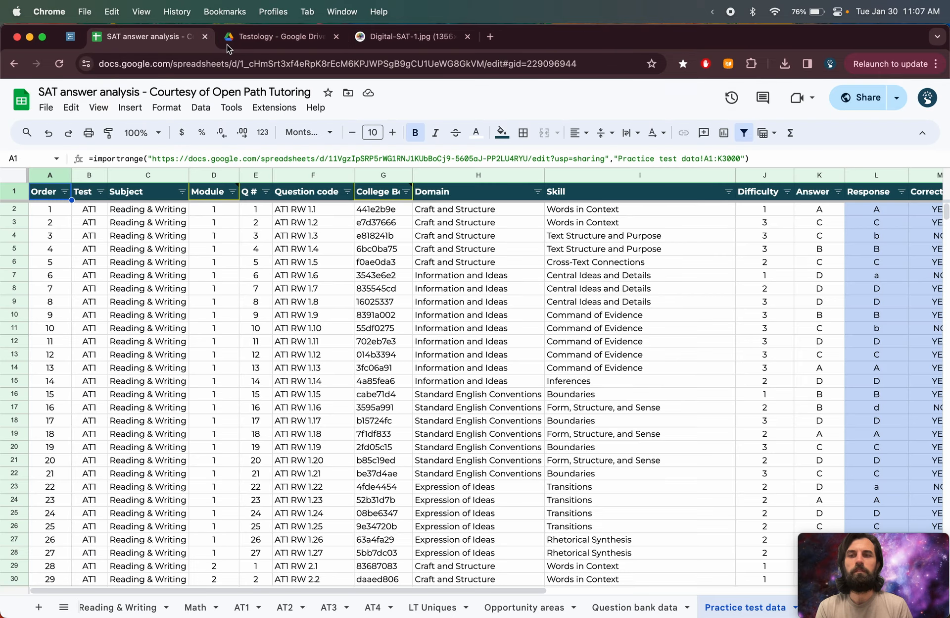
- In the Testology Drive folder, select the two ACT template sheets, then the two SAT Question Bank template sheets
left_click(246, 39)
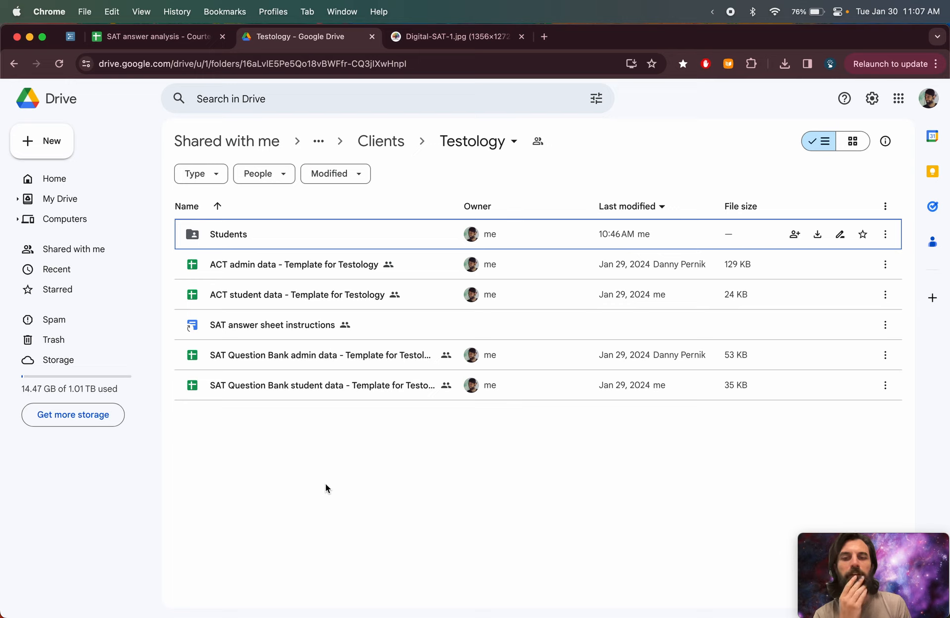
left_click(287, 270)
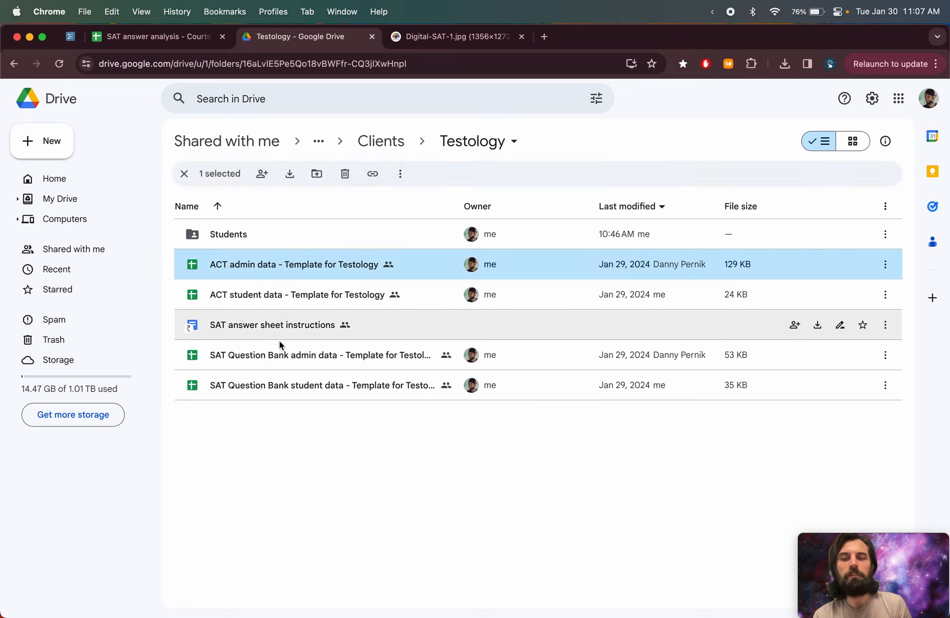
left_click(273, 298, "super")
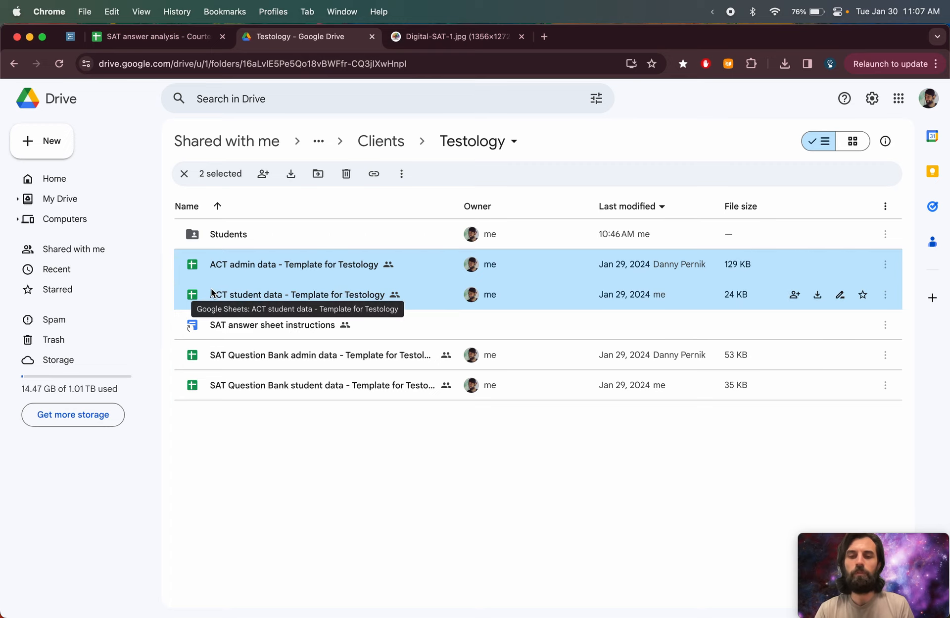
left_click(224, 354)
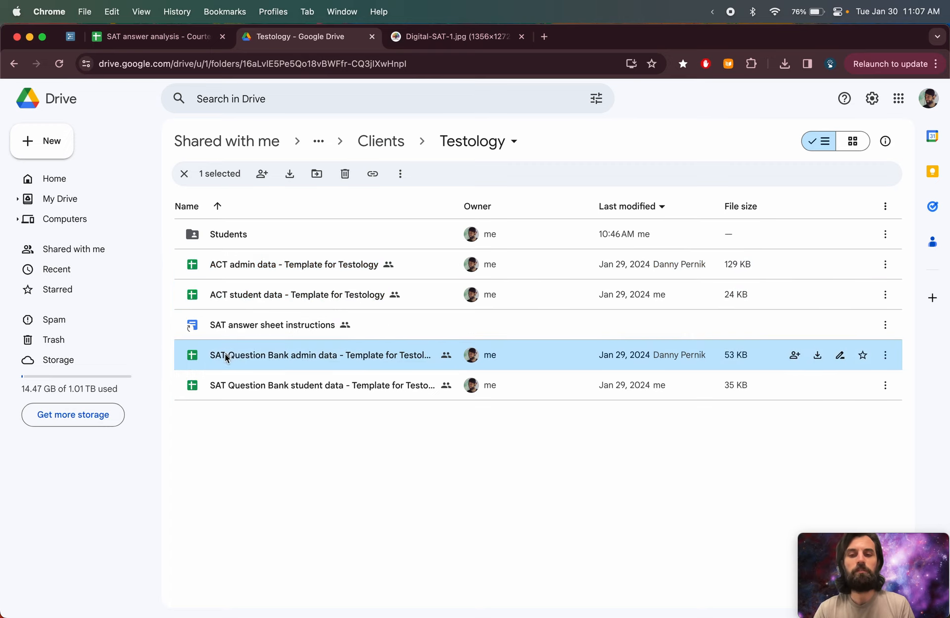
left_click(235, 388, "shift")
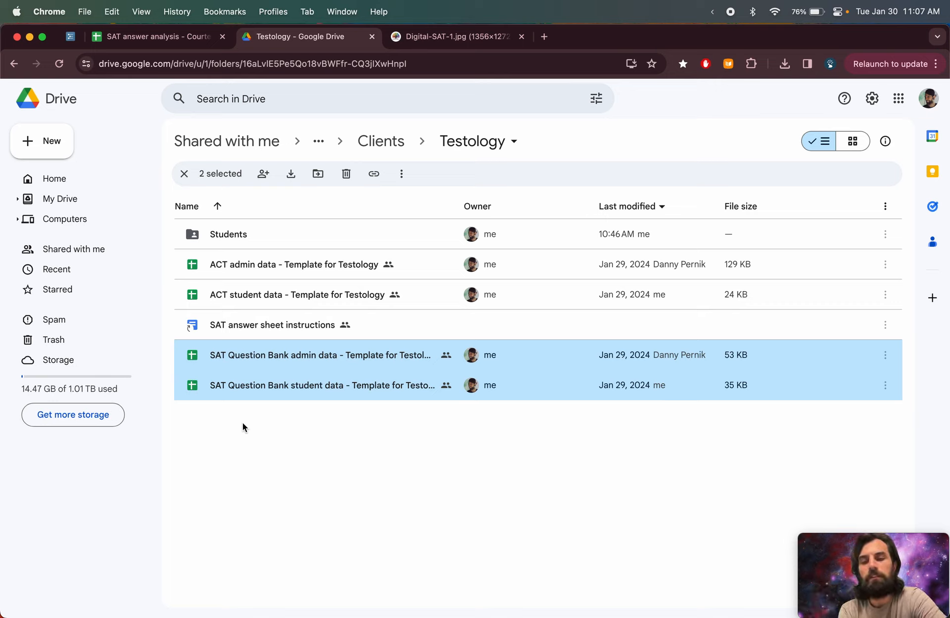
- Point out the ACT admin data and ACT student data template sheets again, clearing the selection in between
left_click(275, 267)
left_click(272, 293)
left_click(278, 407)
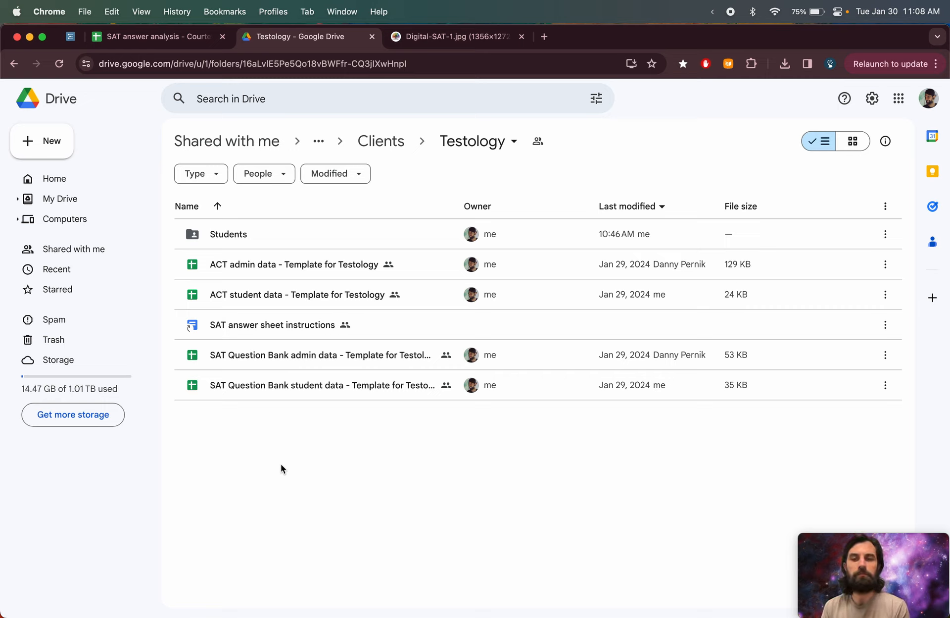
left_click(253, 292)
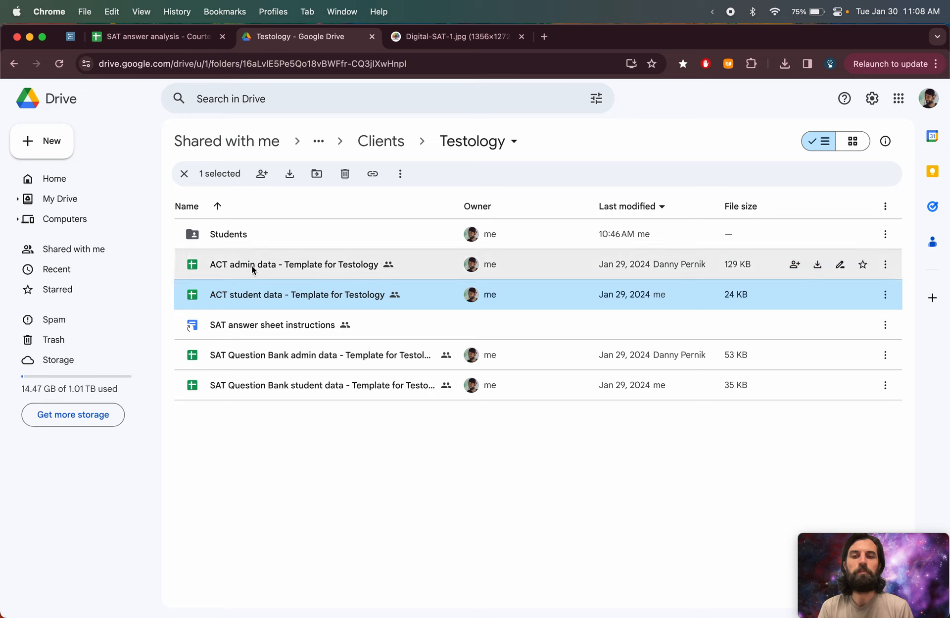
left_click(252, 265)
left_click(251, 295)
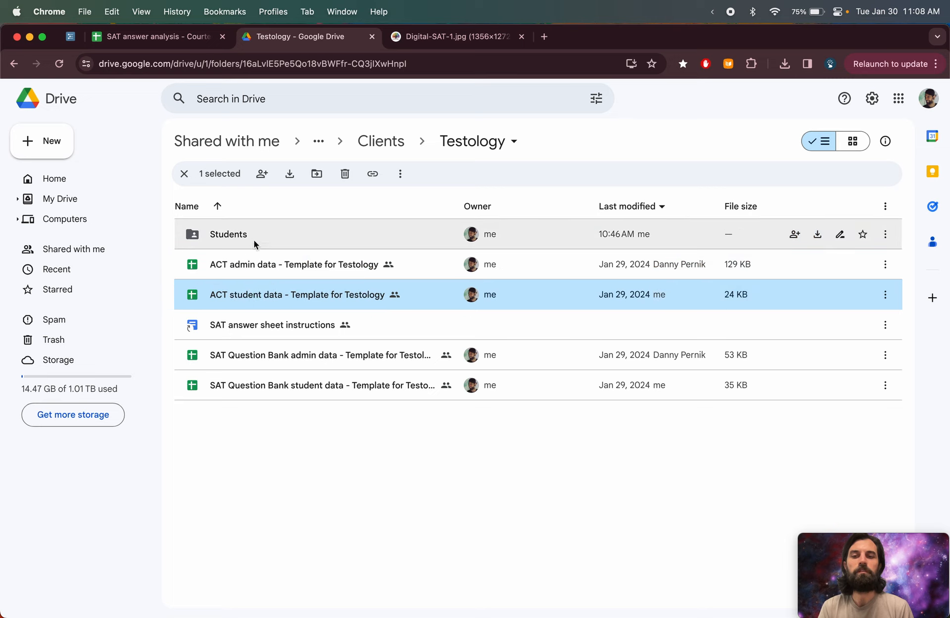
- Open the Students folder, then the _Template student folder inside it
double_click(229, 233)
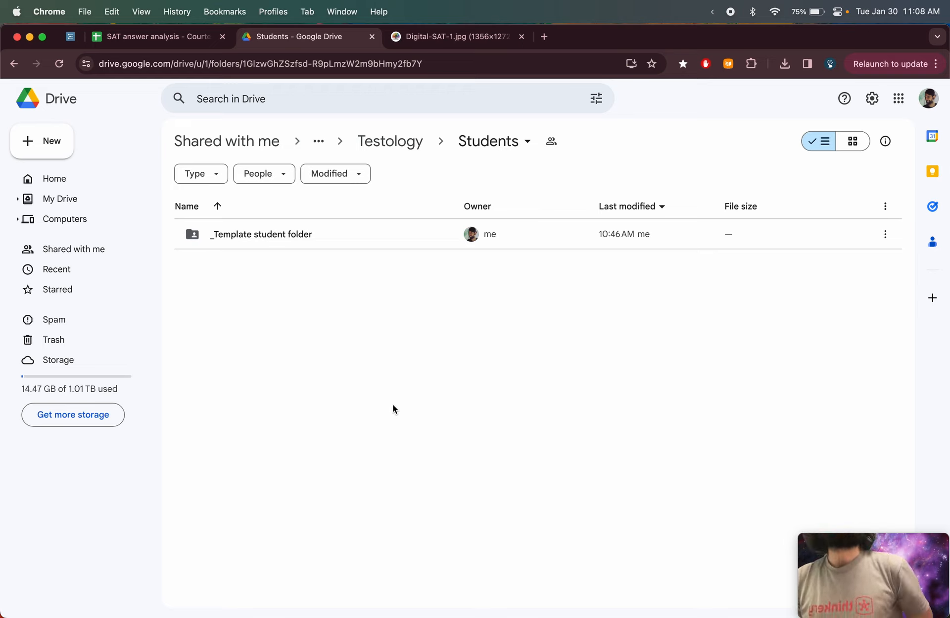
left_click(295, 232)
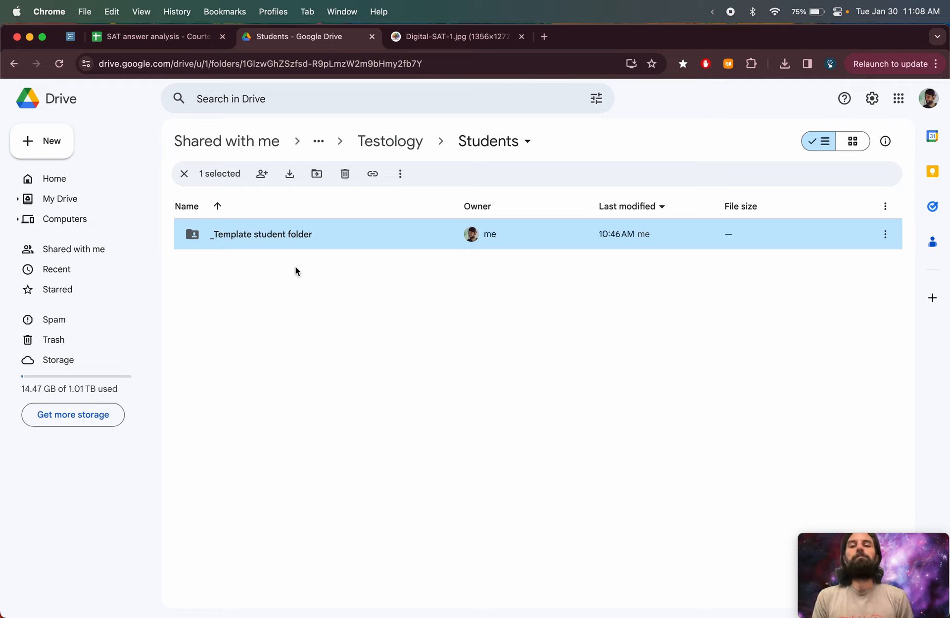
double_click(283, 236)
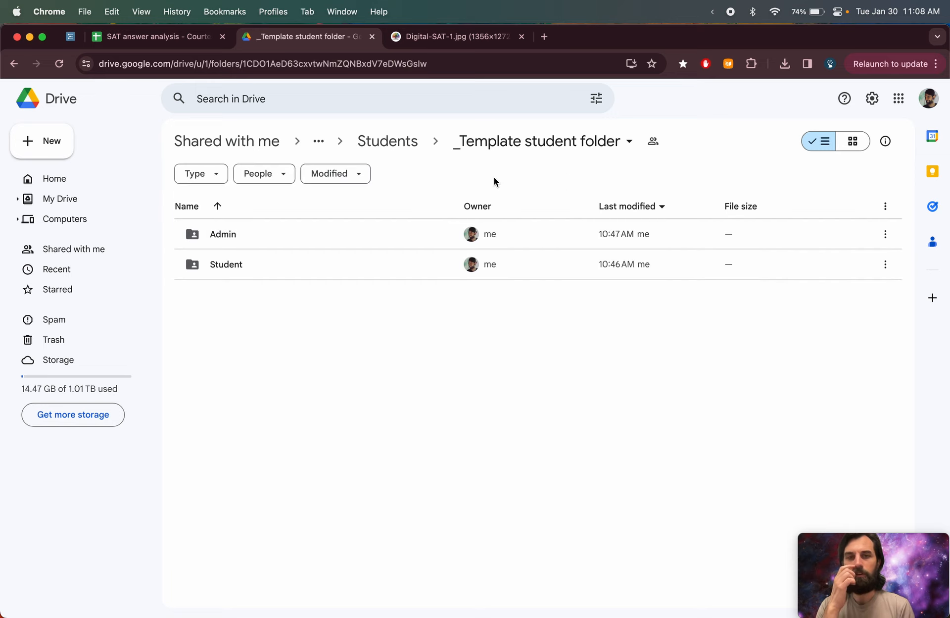
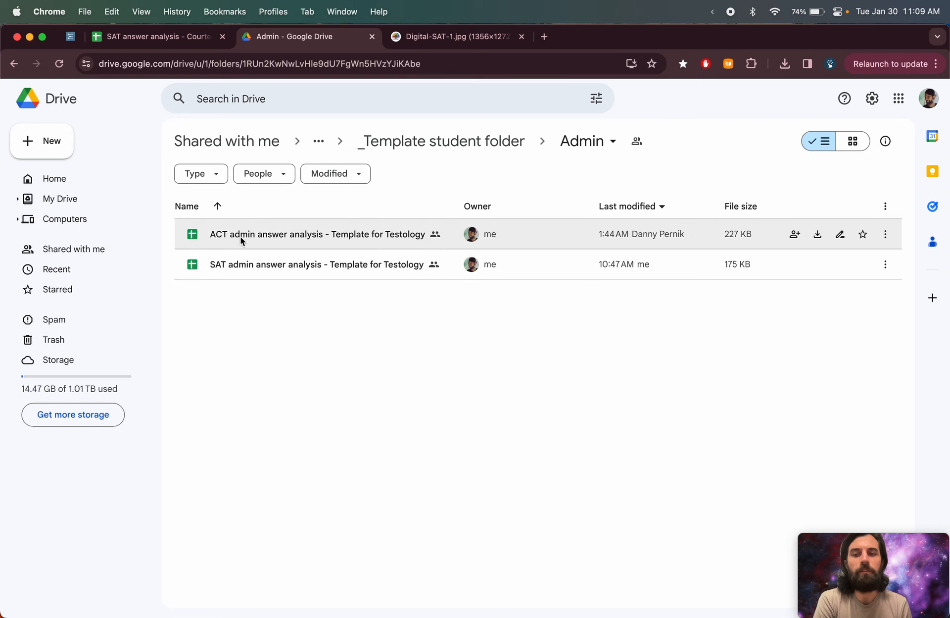
- Open the SAT admin answer analysis template and view its AT1 analysis and Reading & Writing sheets
double_click(242, 268)
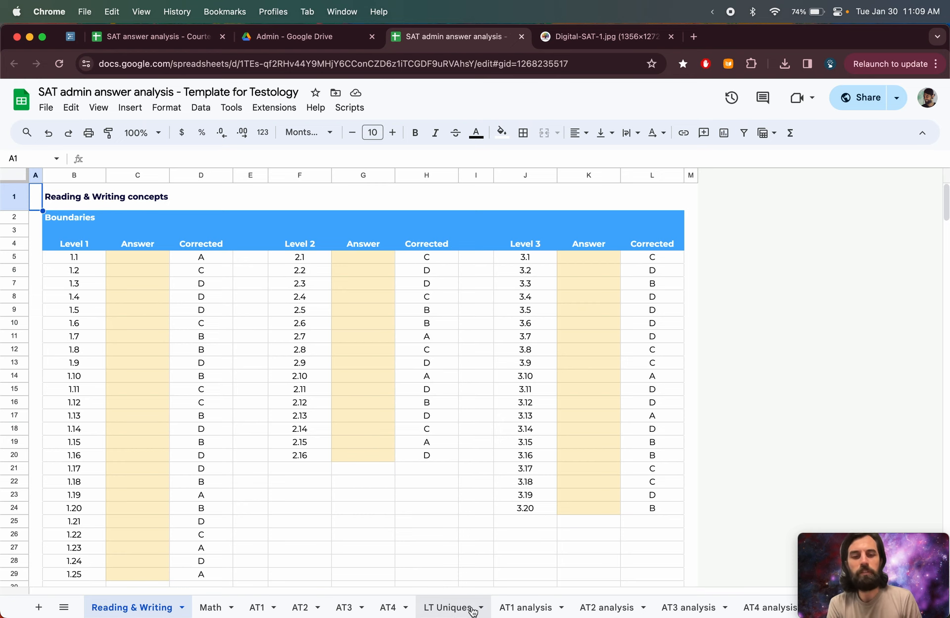
left_click(518, 610)
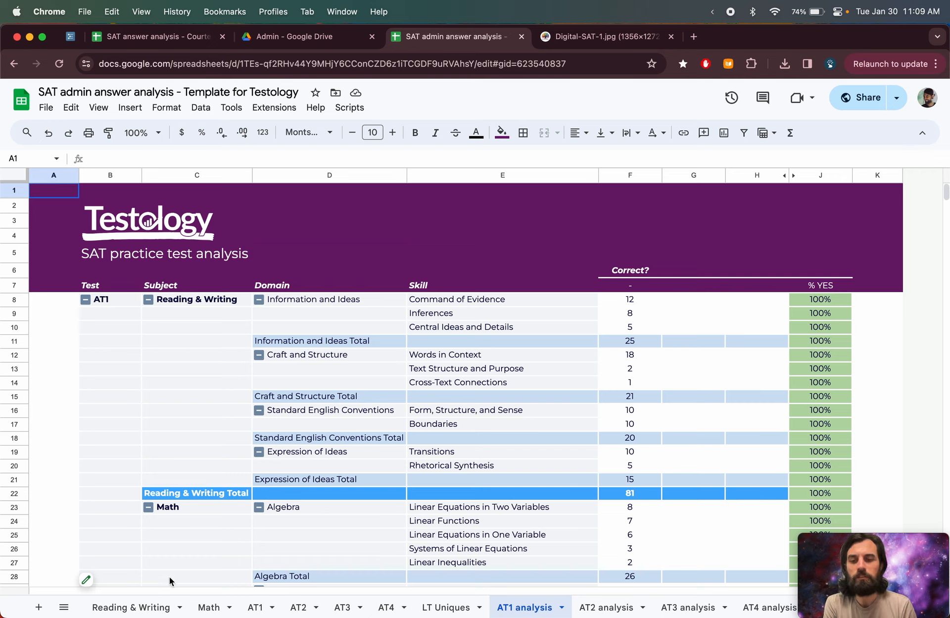
left_click(143, 609)
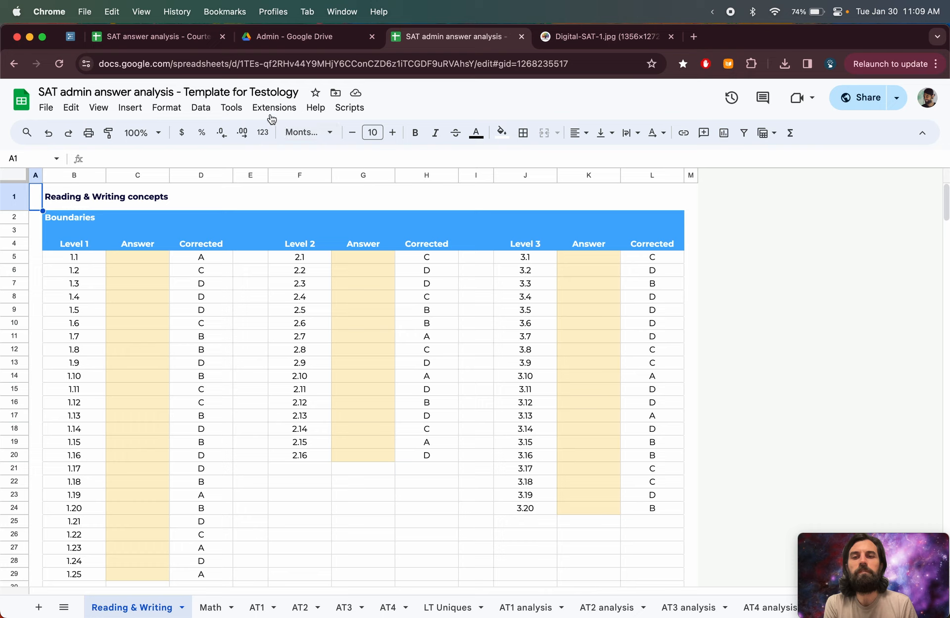
- Run the New SAT student script and choose the Google account to authorize it
left_click(356, 113)
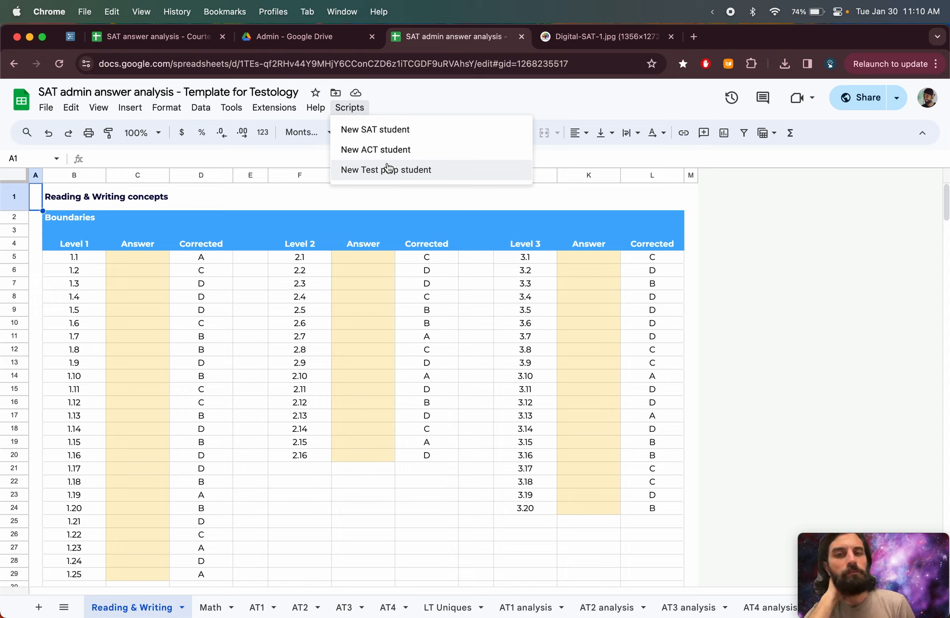
left_click(383, 131)
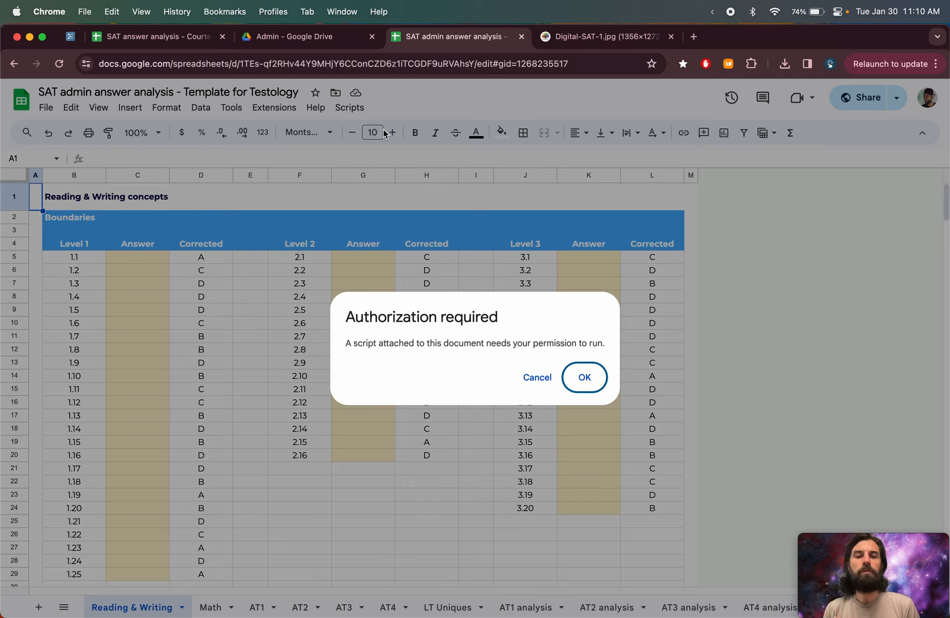
left_click(577, 387)
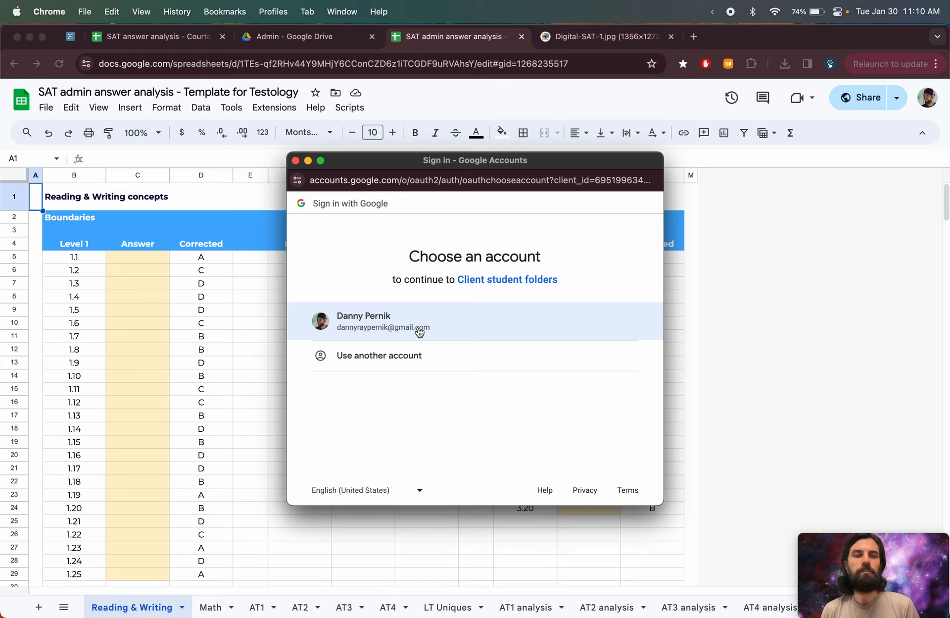
left_click(381, 327)
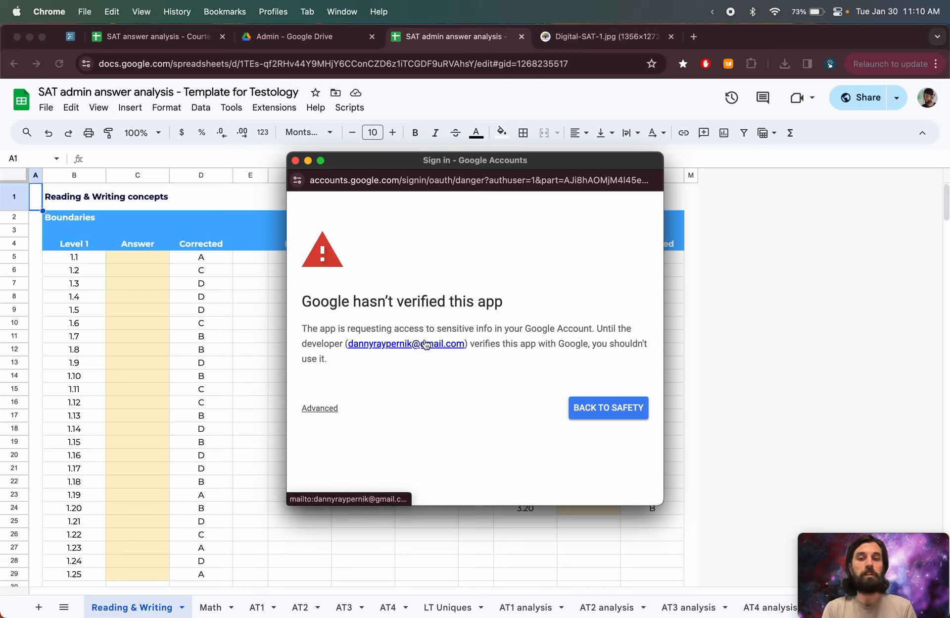
- Proceed past the unverified-app warning to Client student folders and allow the requested Drive and Sheets access
left_click(324, 413)
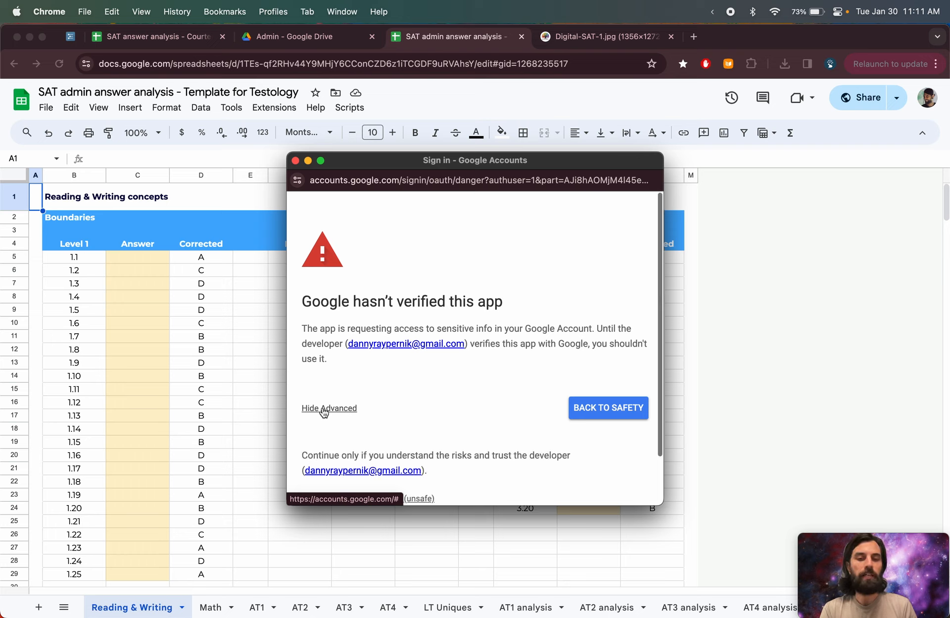
scroll(418, 396, "down", 2)
scroll(418, 396, "down", 2)
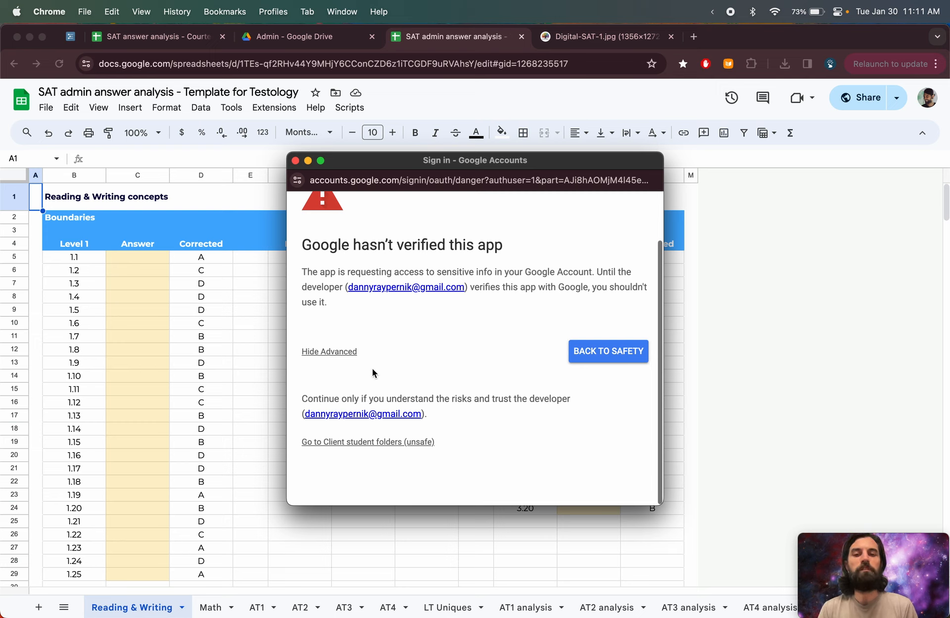
left_click(337, 352)
left_click(321, 408)
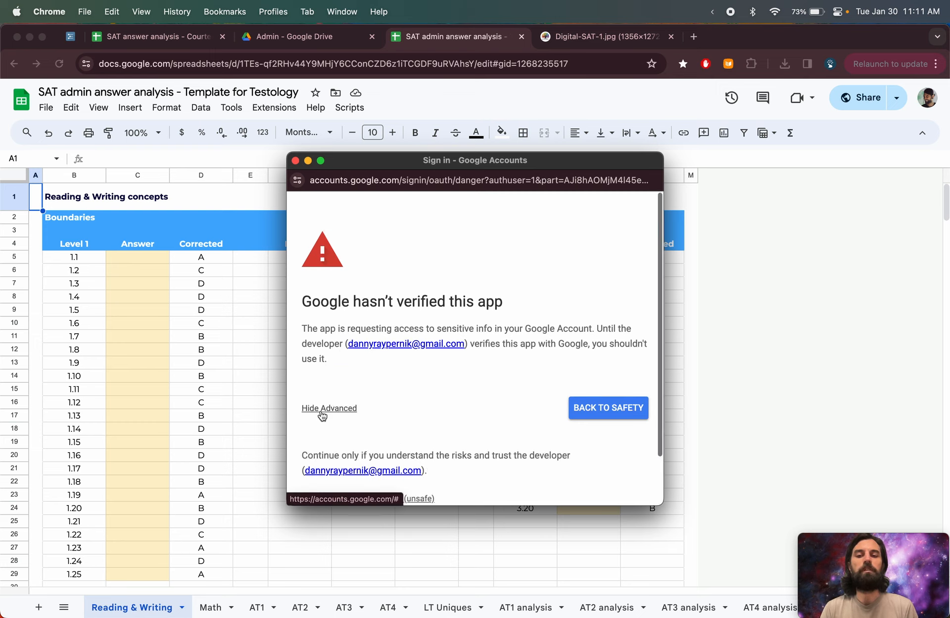
scroll(445, 431, "down", 2)
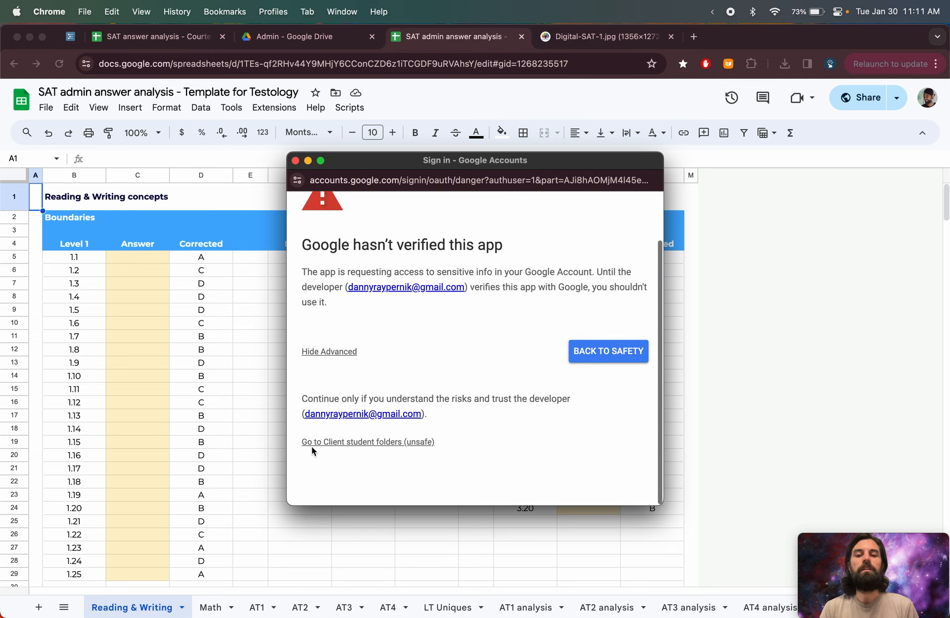
left_click(420, 447)
scroll(549, 406, "down", 5)
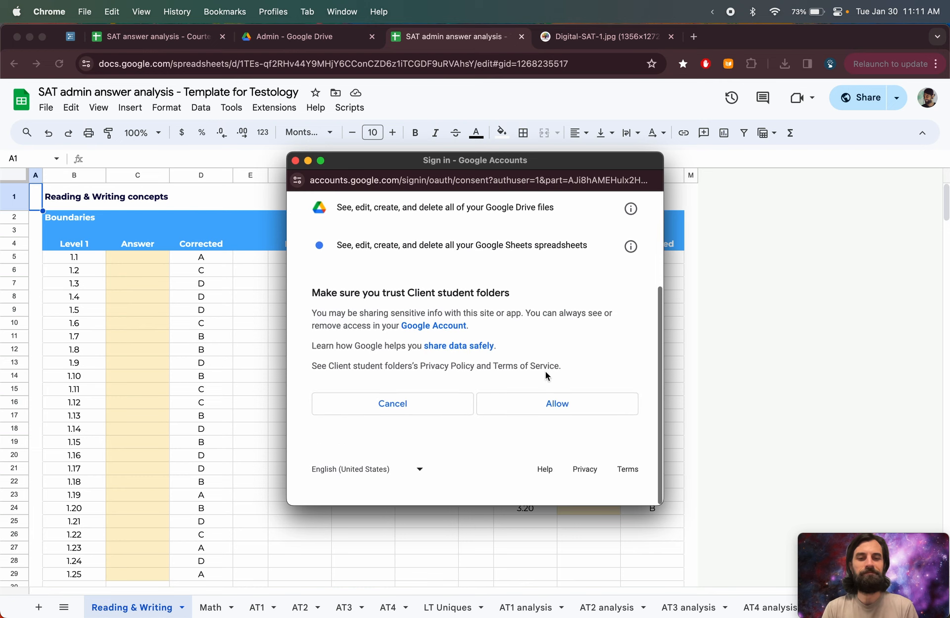
left_click(576, 433)
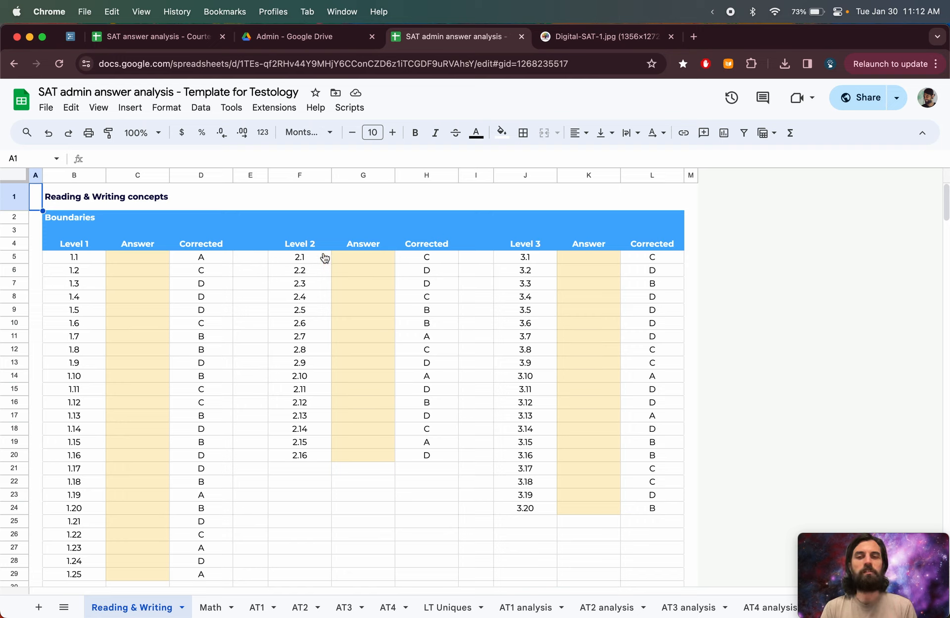
- Run the New SAT student script again and enter the new student's full name
left_click(350, 107)
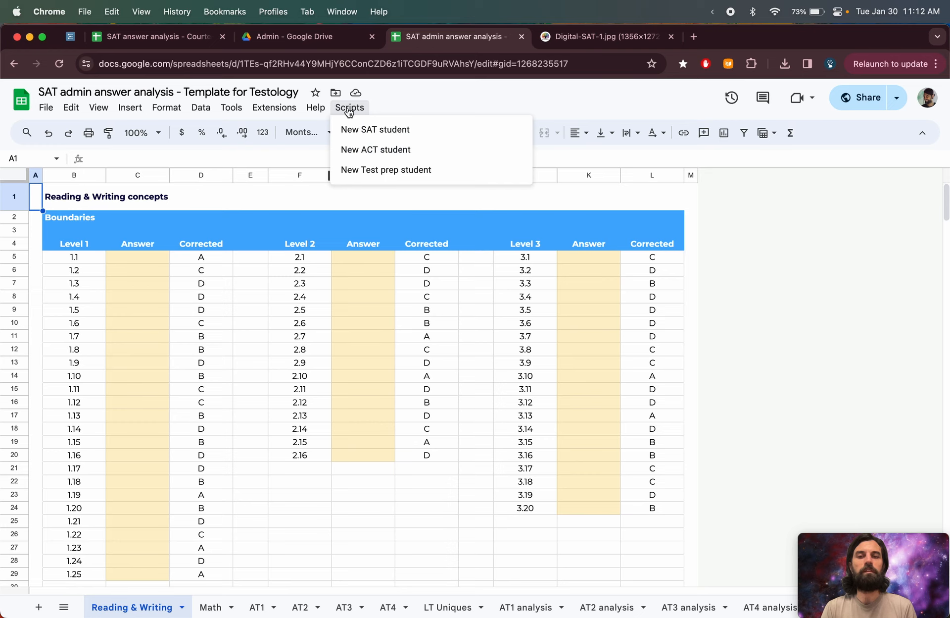
left_click(353, 130)
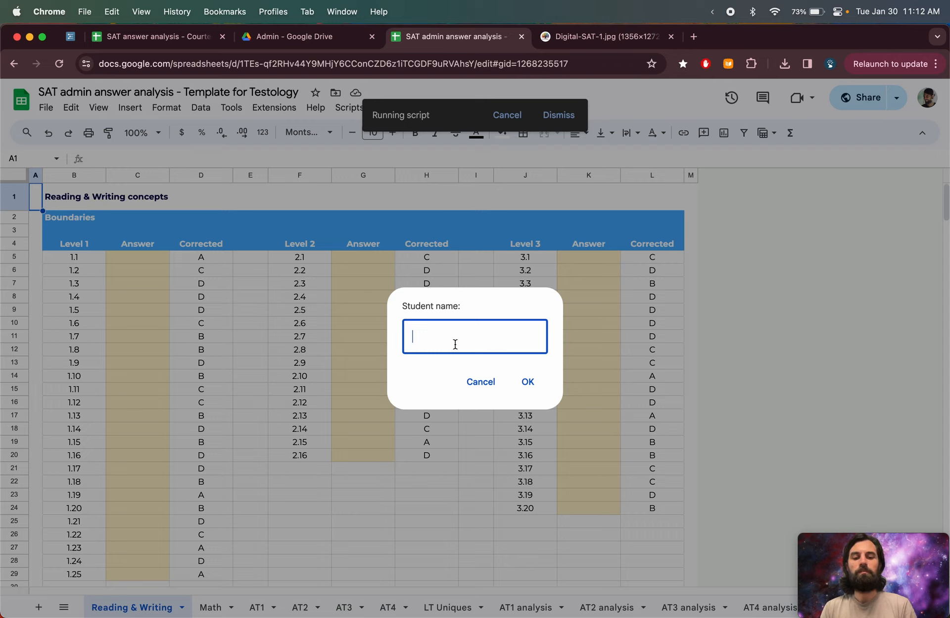
type("Jacob")
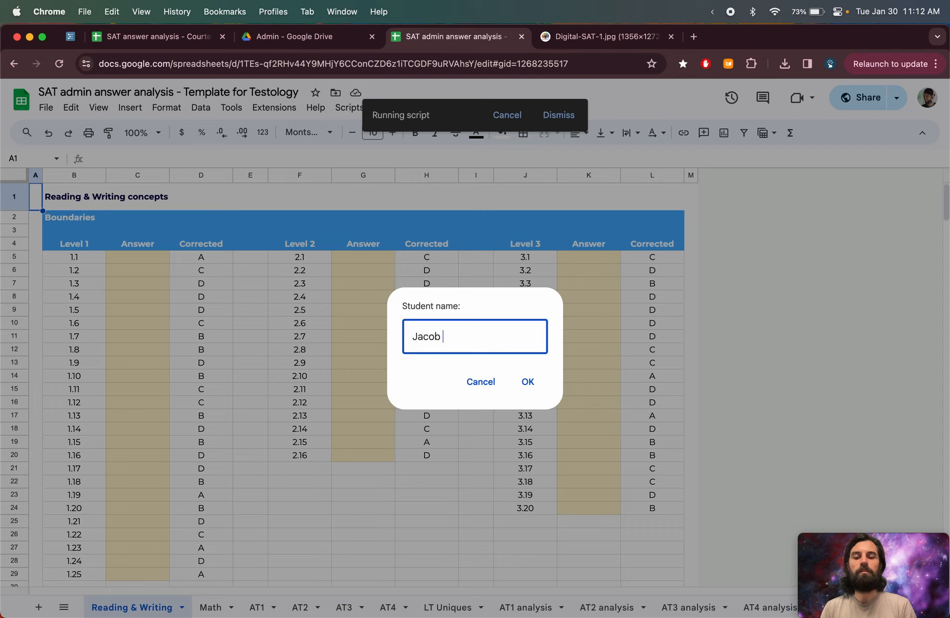
type(" Shmacob")
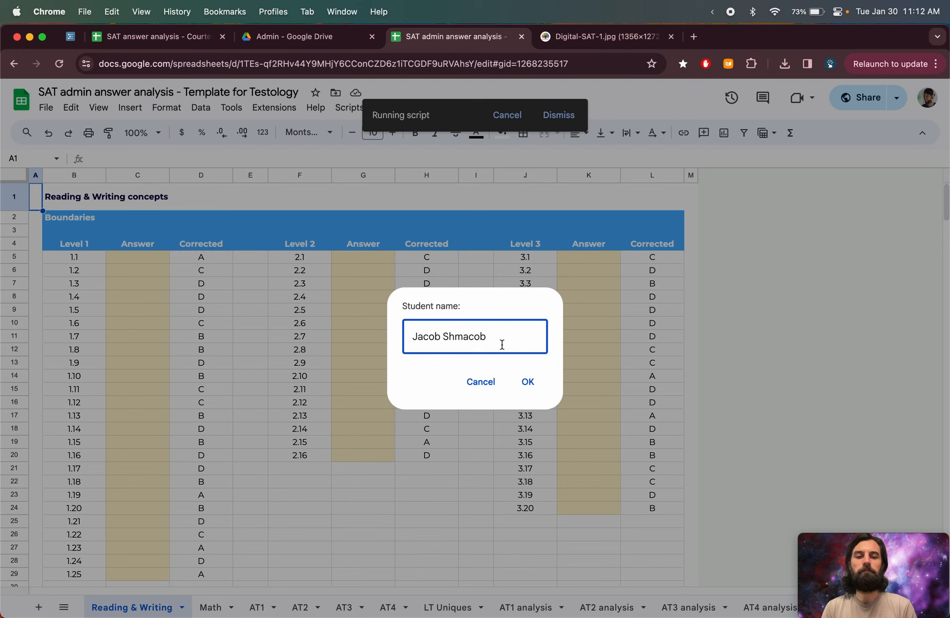
left_click(527, 382)
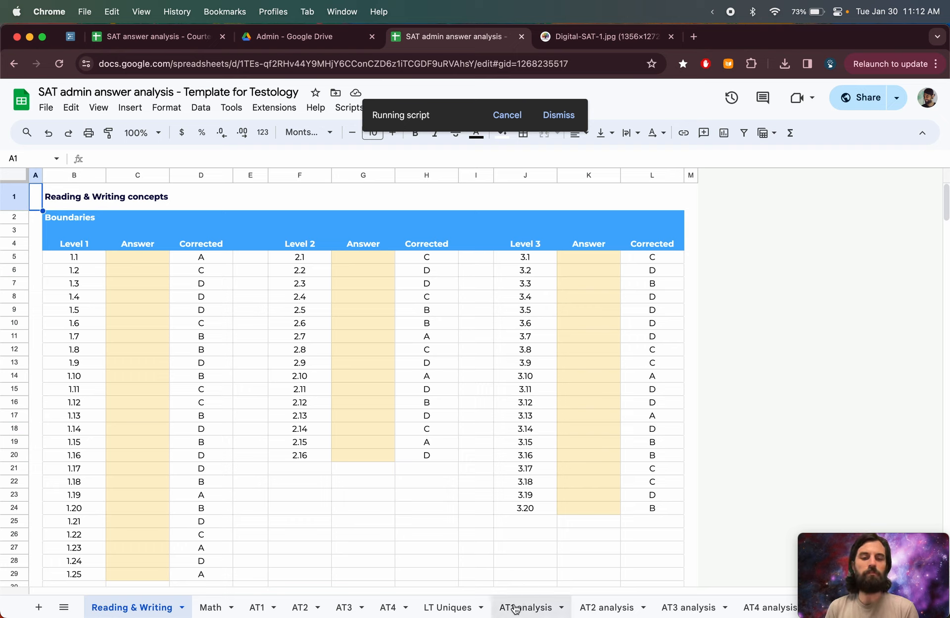
- On the AT1 sheet, copy module 1's corrected answers and paste them as values into the Answer column
left_click(257, 607)
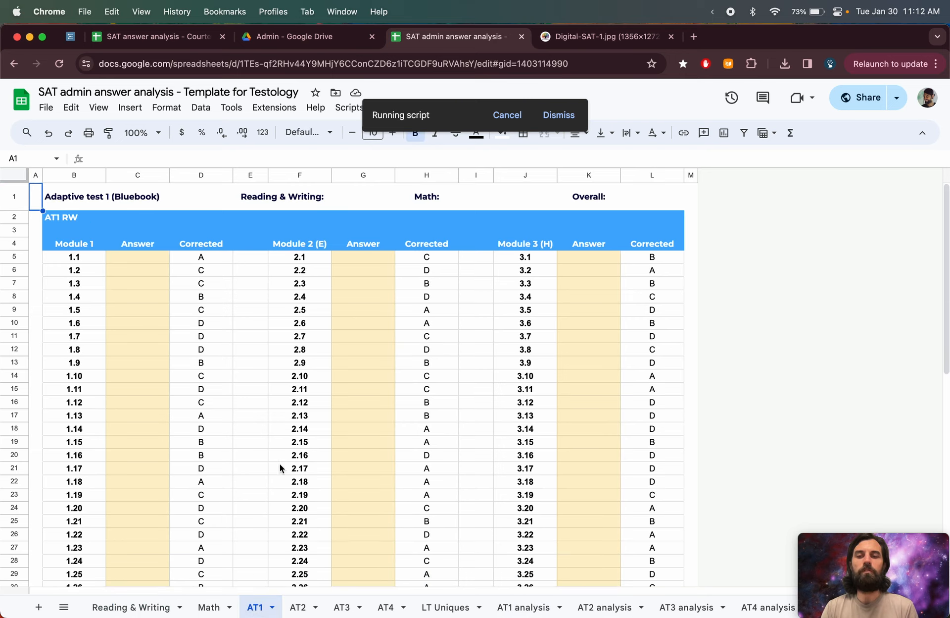
left_click(201, 262)
key("shift+super+Down")
key("shift+super+Up")
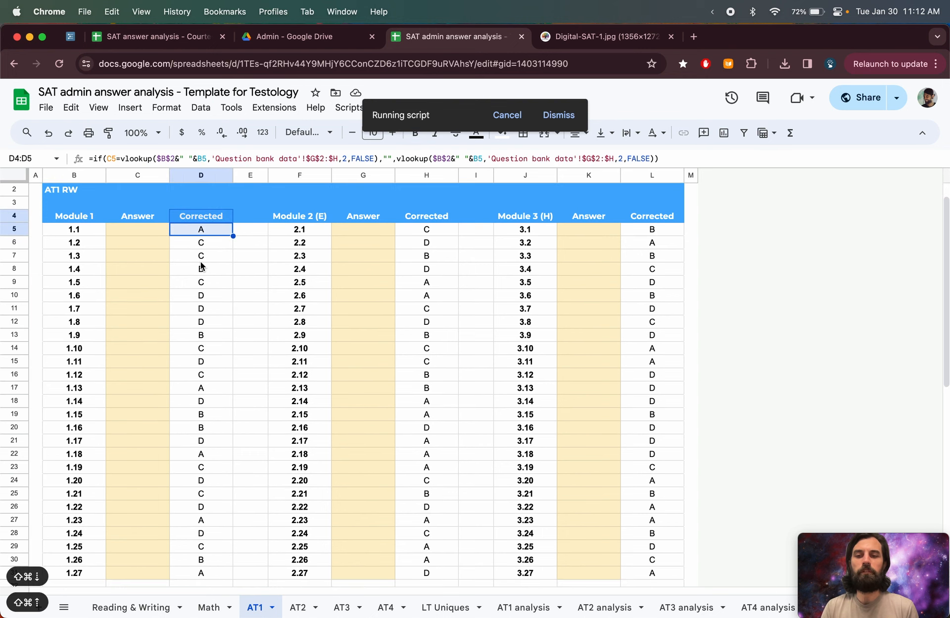
key("Down")
key("Up")
key("super+c")
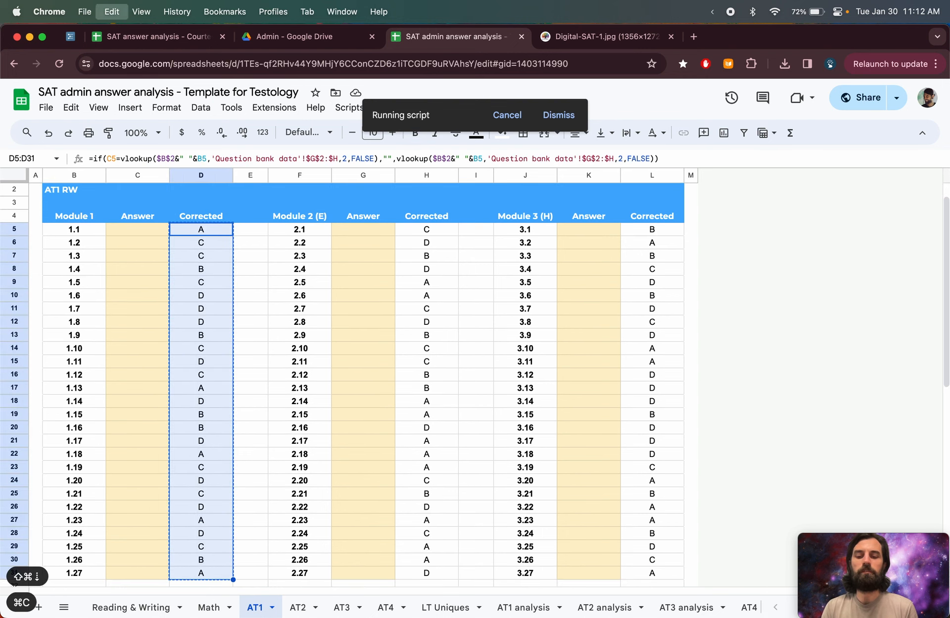
key("Left")
key("super+shift+v")
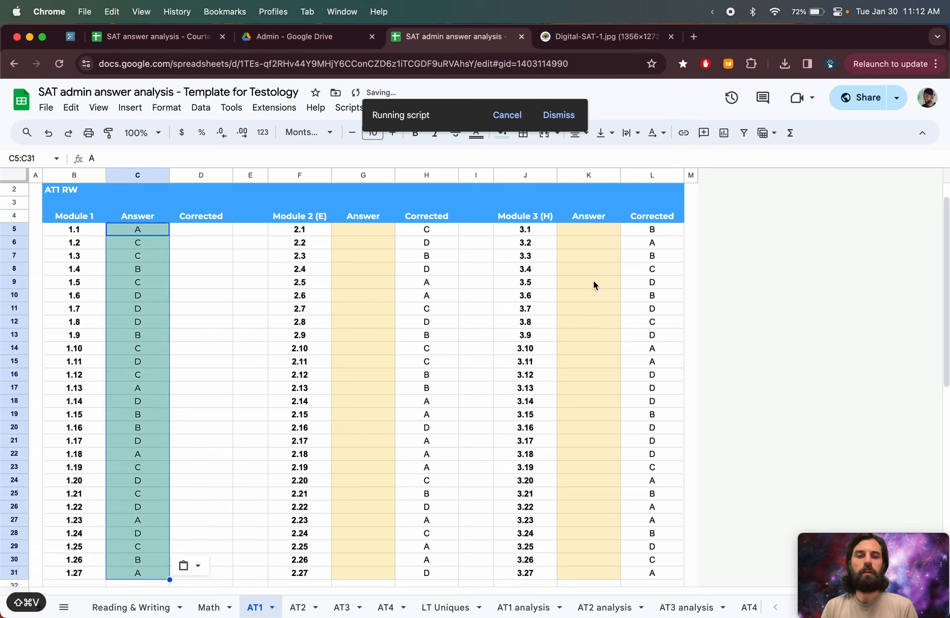
- Enter wrong answers a, c, c, a, b for questions 1.5, 1.8, 1.11, 1.14 and 1.17
left_click(151, 284)
type("a")
key("Return")
key("Down")
key("Down")
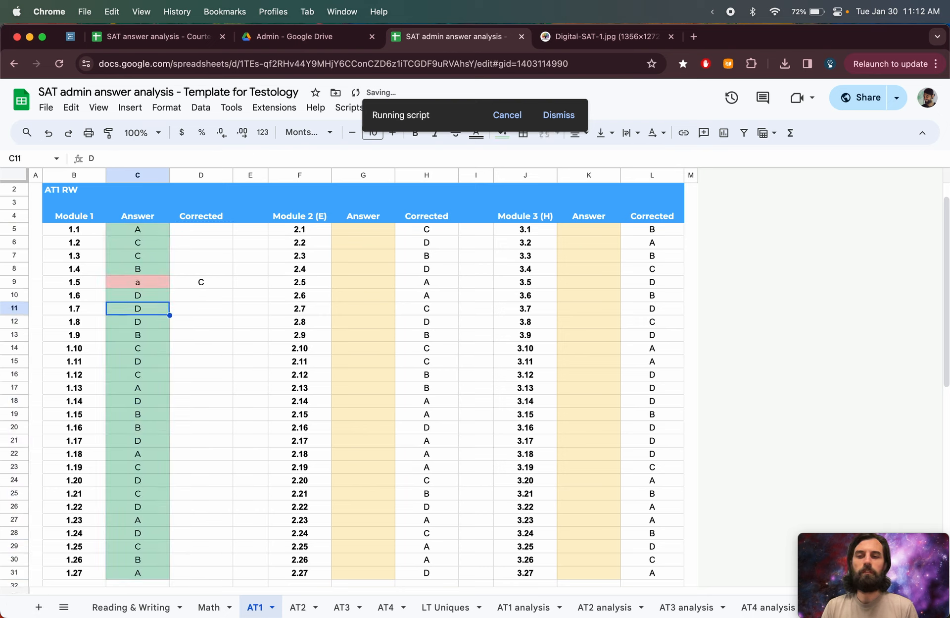
type("c")
key("Return")
key("Down")
key("Down")
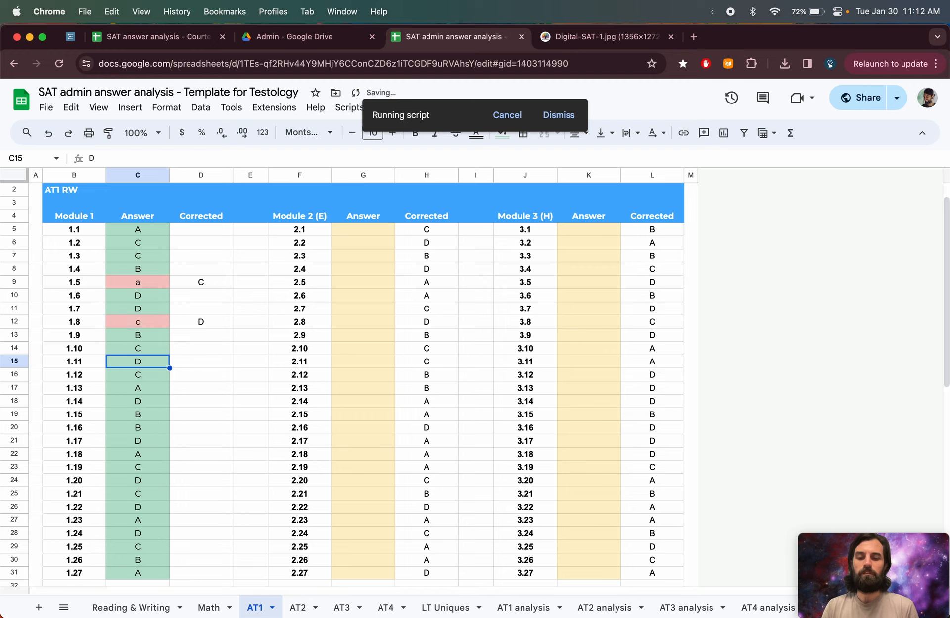
type("c")
key("Return")
key("Down")
key("Down")
type("a")
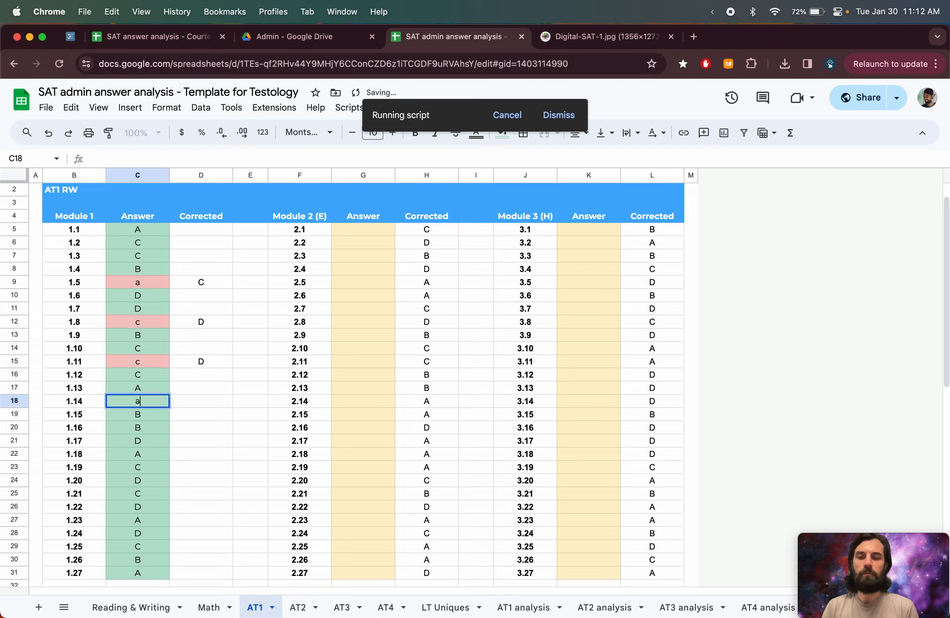
key("Return")
key("Down")
key("Down")
type("b")
key("Return")
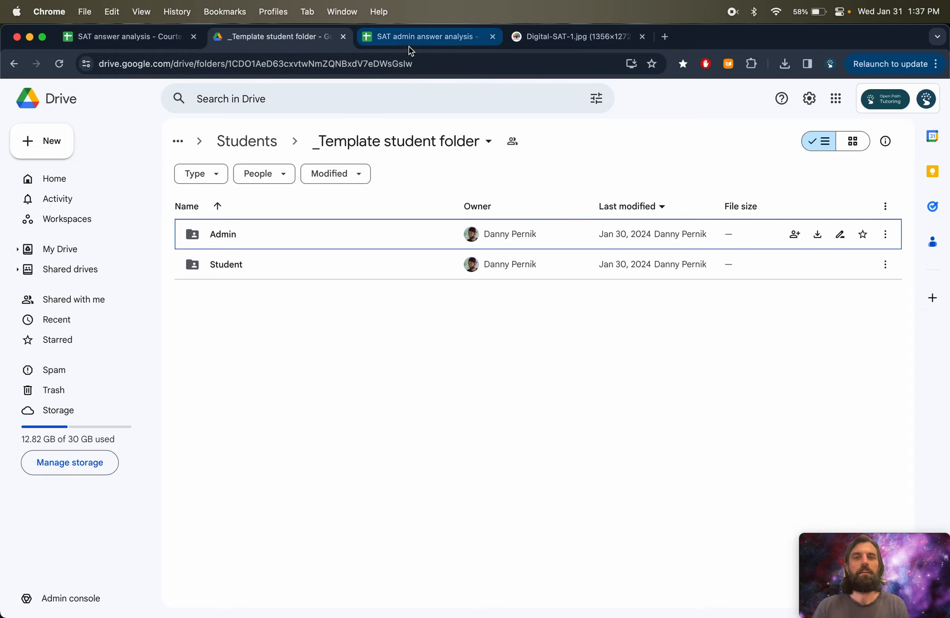
- Return to the _Template student folder in Drive and point out its Admin and Student subfolders
left_click(409, 48)
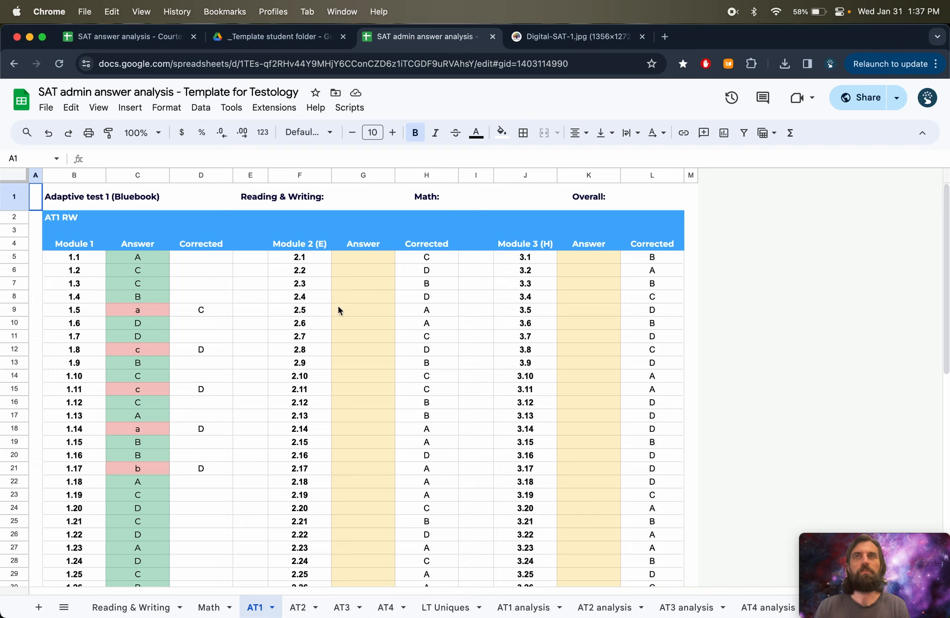
left_click(280, 39)
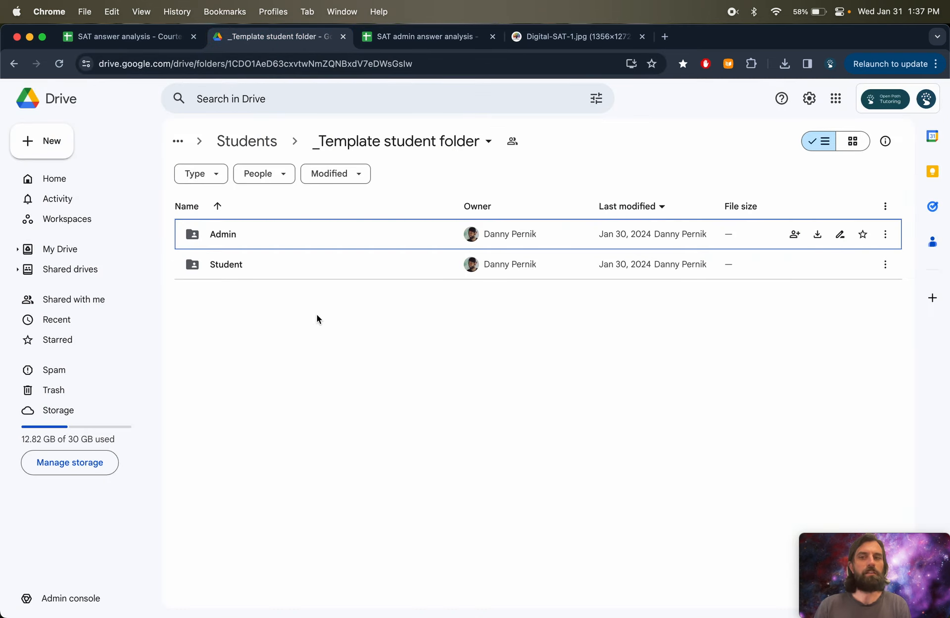
left_click(268, 246)
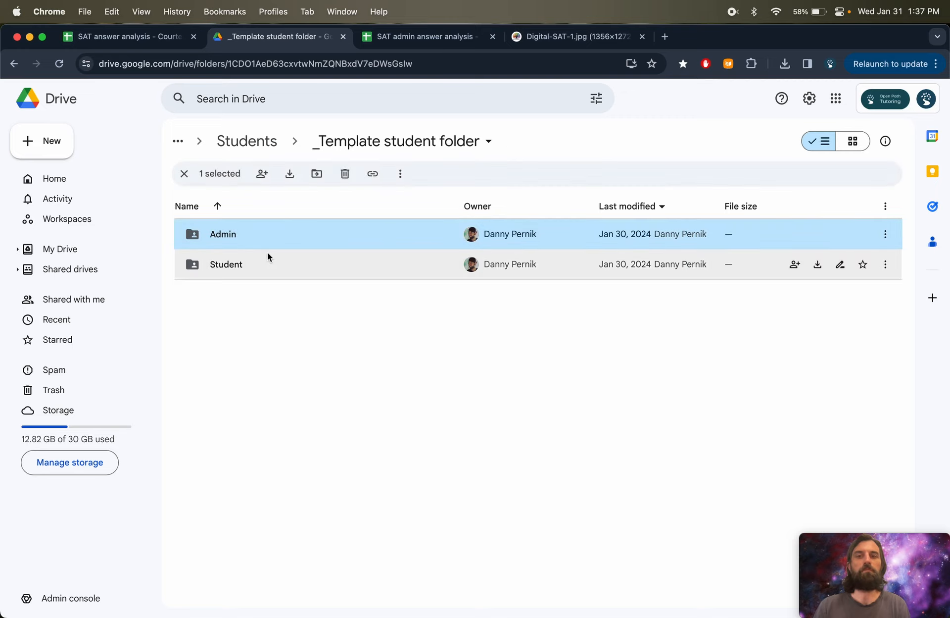
left_click(267, 269)
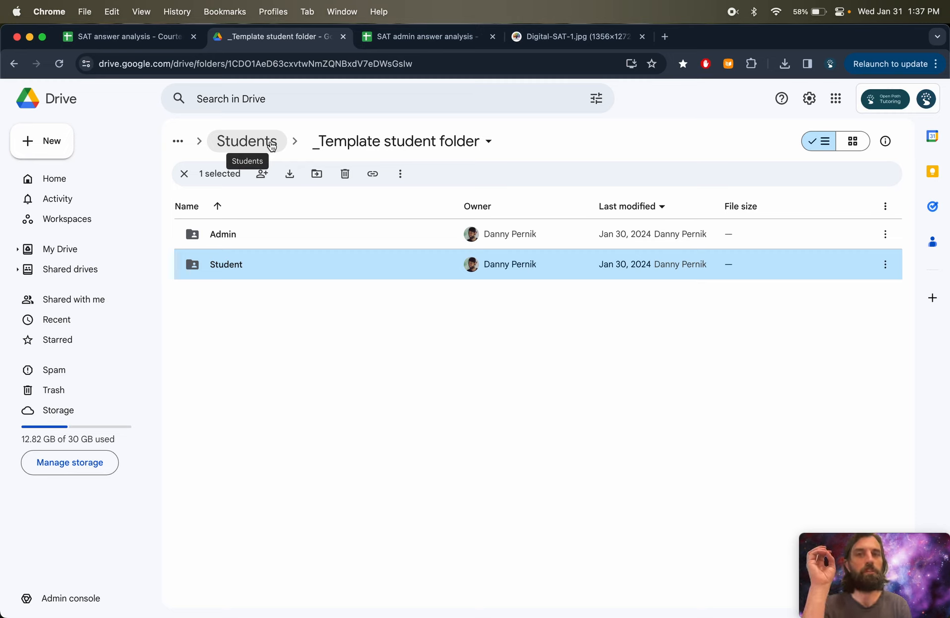
- Navigate from Students into the _Template student folder's Admin subfolder, then back into its Student subfolder
left_click(272, 144)
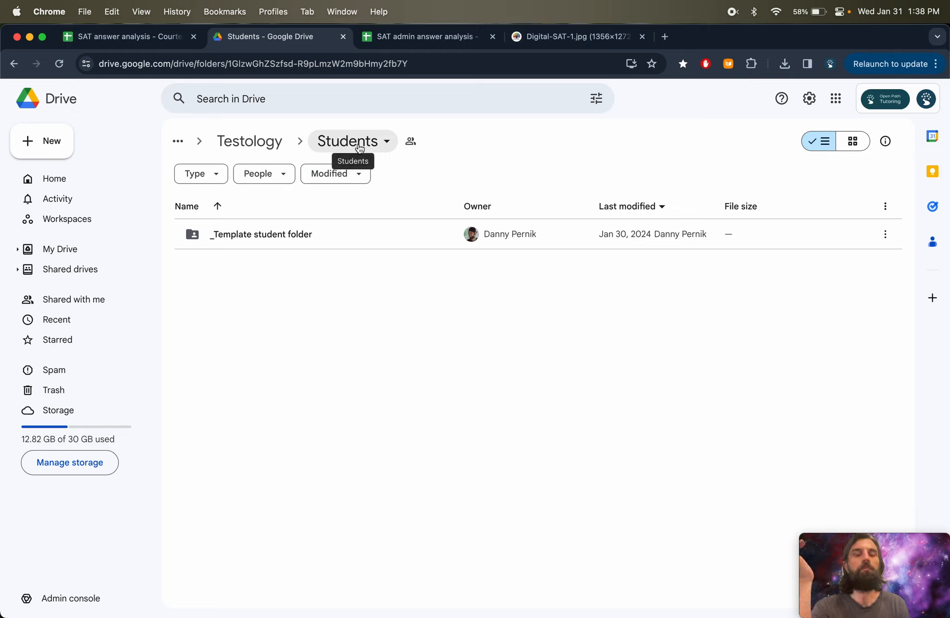
double_click(290, 234)
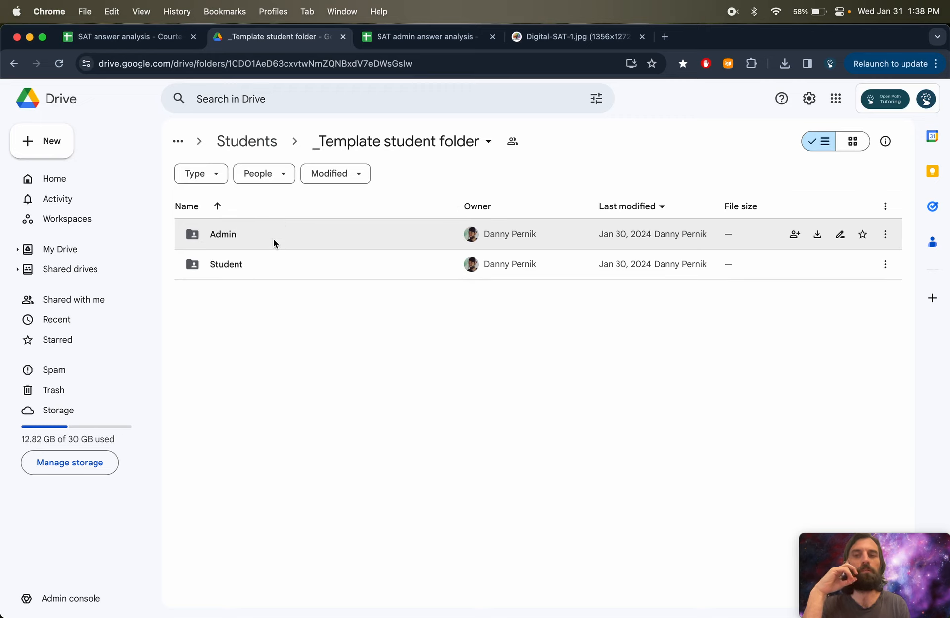
double_click(275, 242)
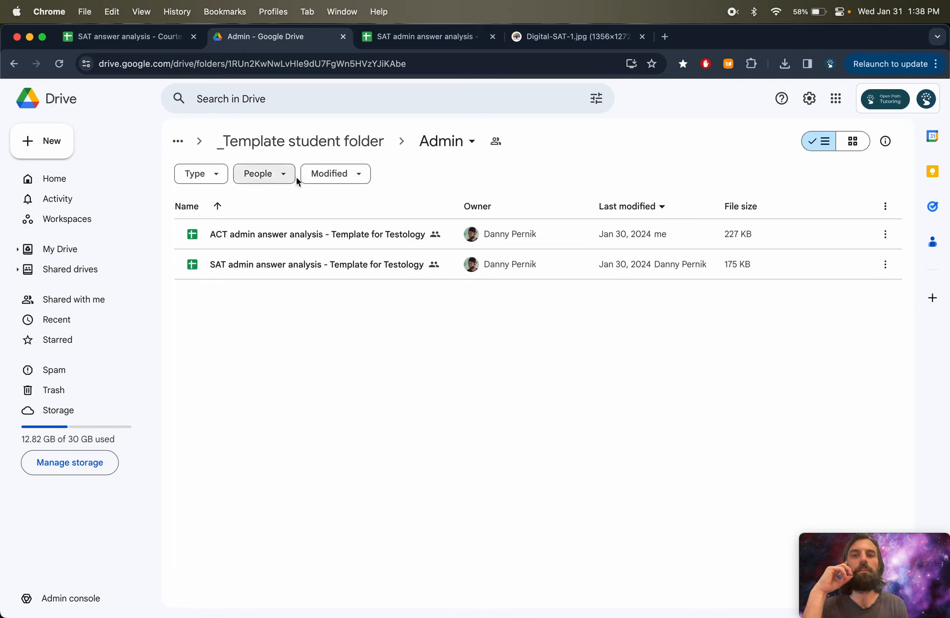
left_click(297, 142)
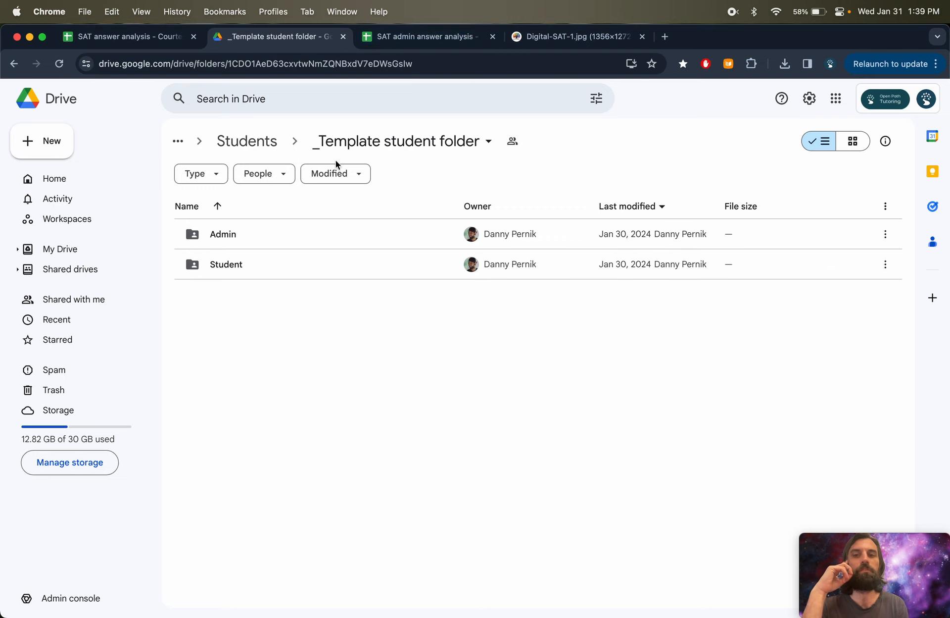
double_click(250, 263)
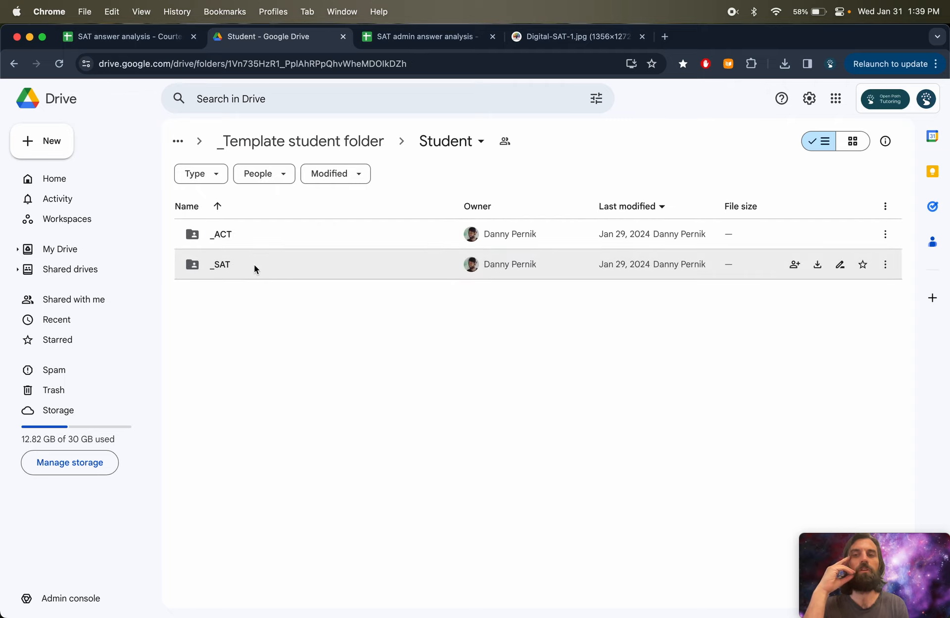
- Open the _SAT subfolder, switch to the SAT admin answer analysis spreadsheet and view its Scripts menu
double_click(268, 233)
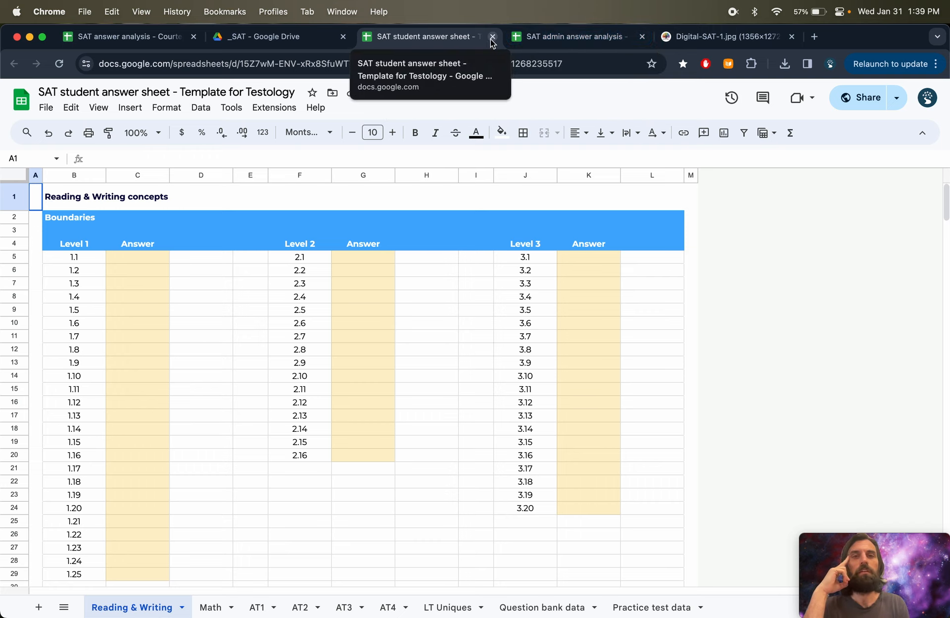
left_click(548, 39)
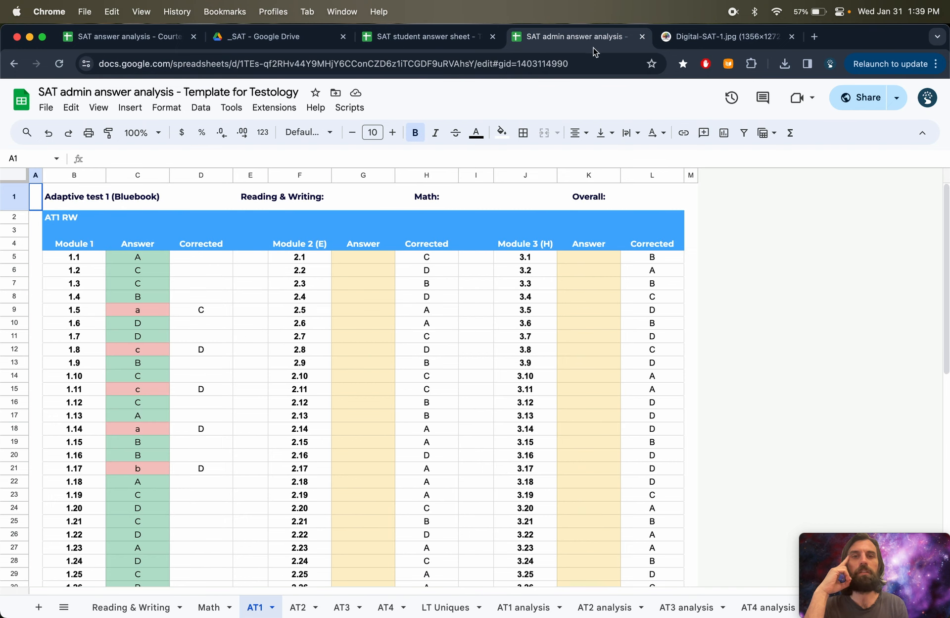
left_click(350, 109)
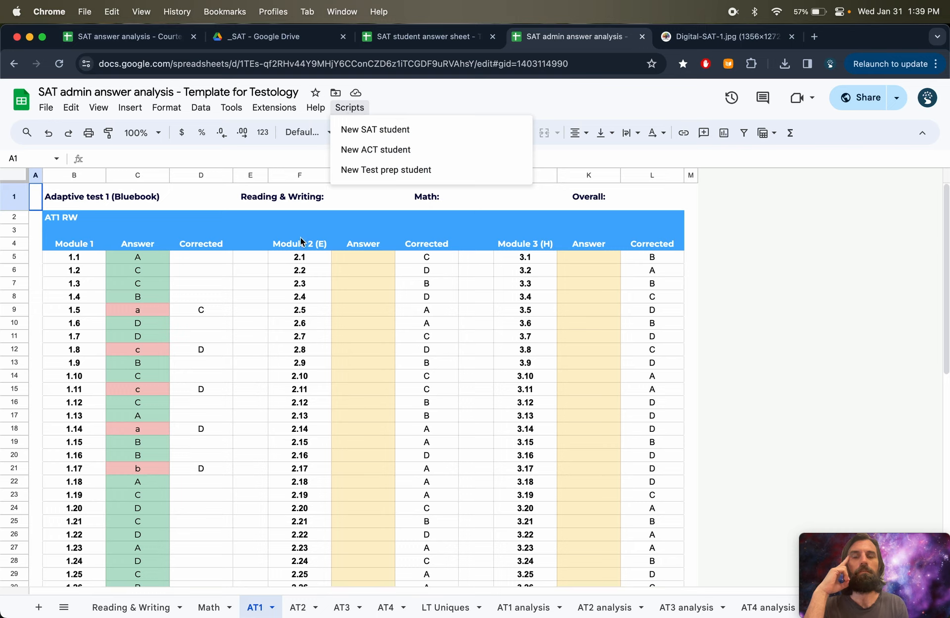
left_click(273, 285)
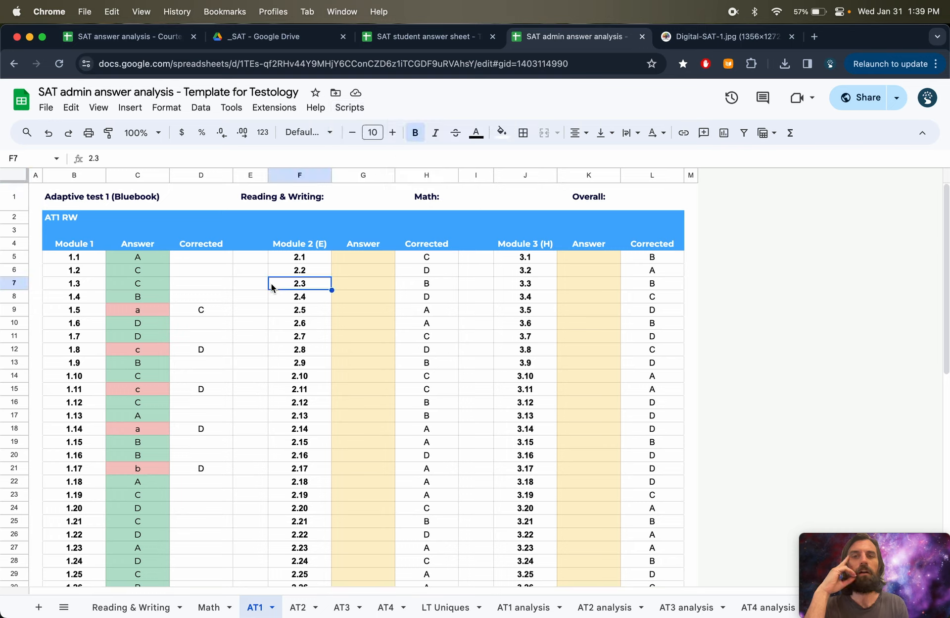
- On the AT1 sheet, clear all module 1 entries from the Answer column, C5 through C31
left_click_drag(142, 259, 152, 414)
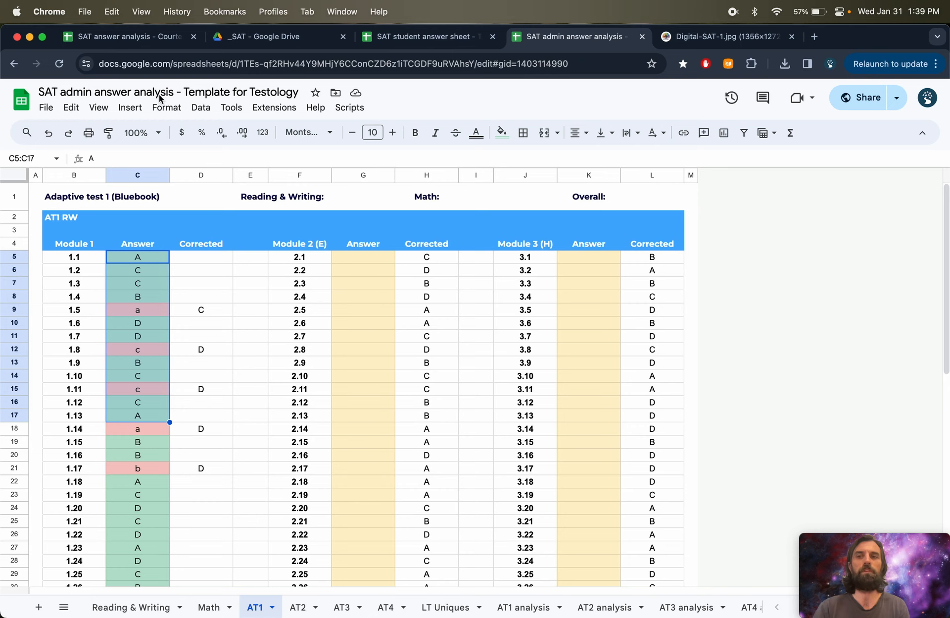
left_click(344, 257)
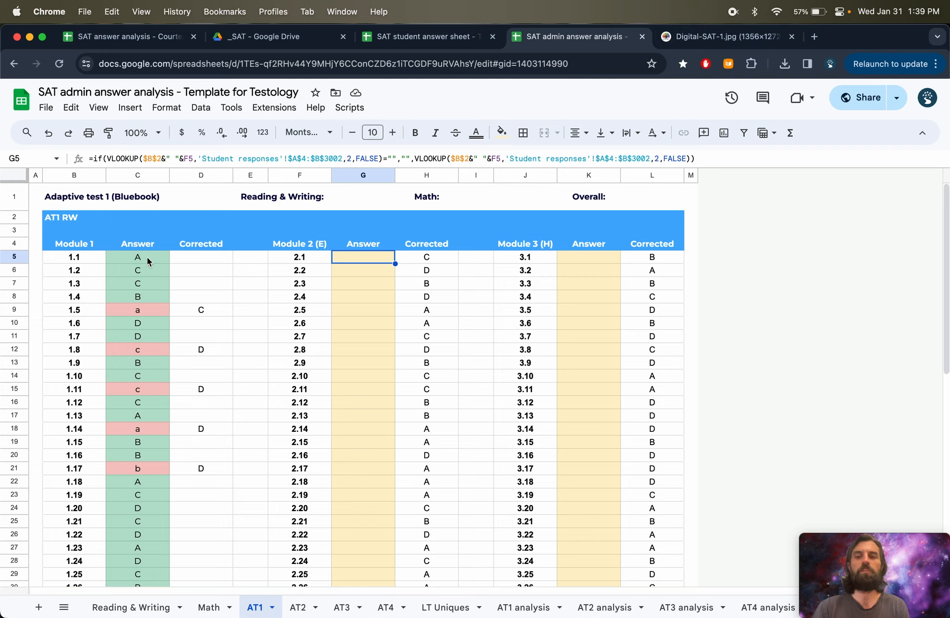
left_click_drag(147, 257, 136, 550)
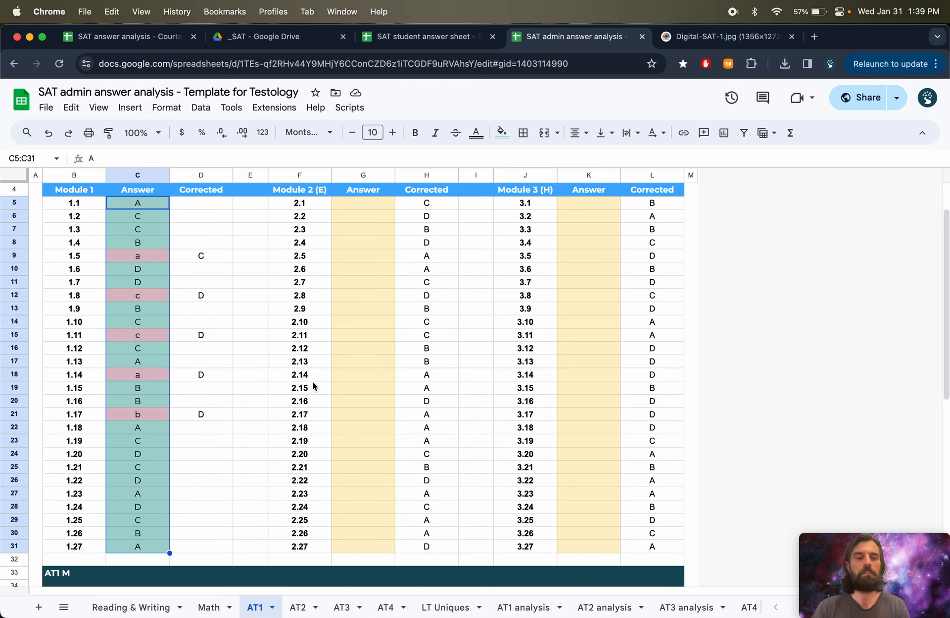
key("Delete")
left_click(238, 306)
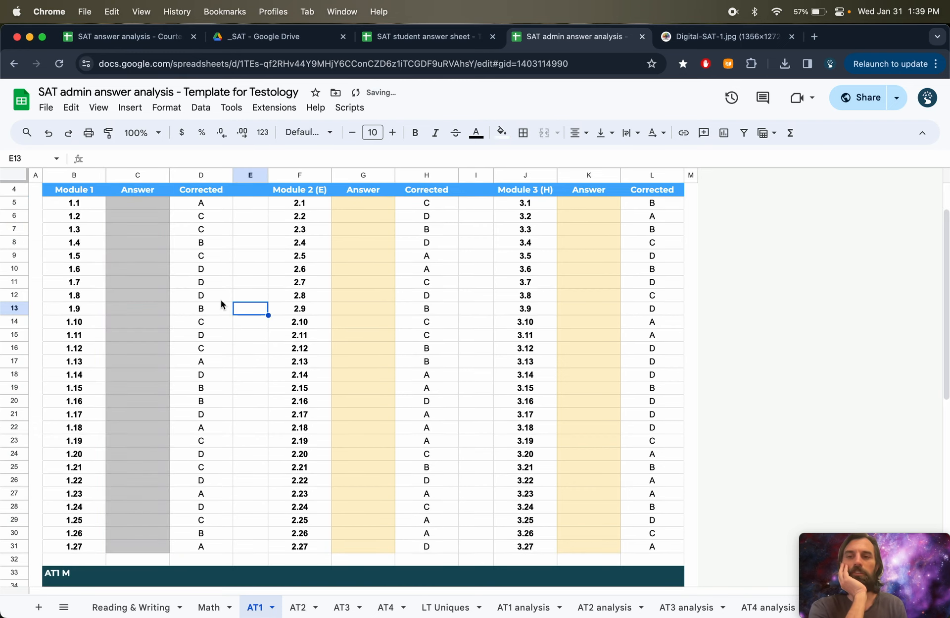
- Switch to the SAT student answer sheet and open its AT1 sheet
left_click(149, 245)
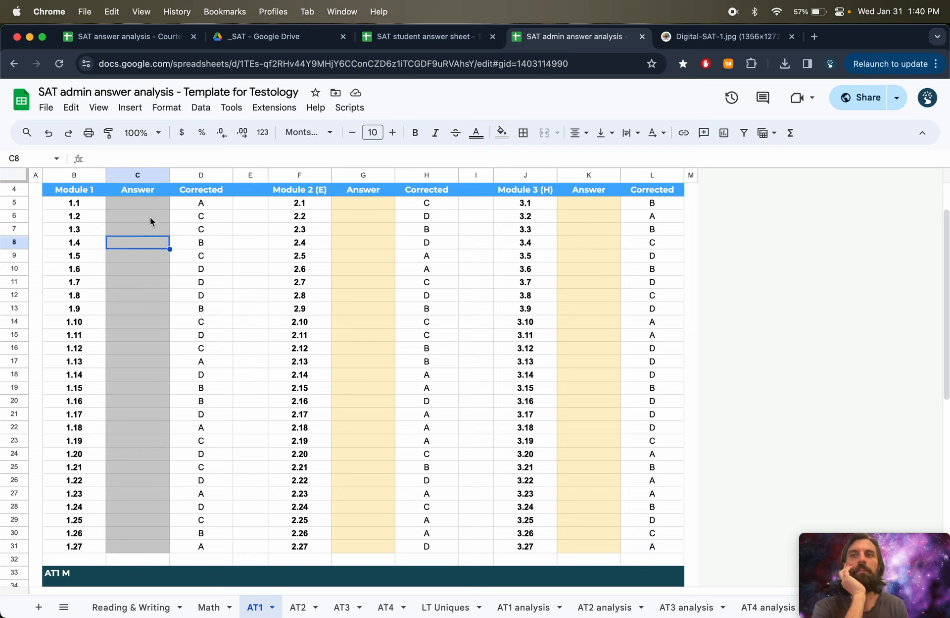
left_click_drag(146, 204, 139, 364)
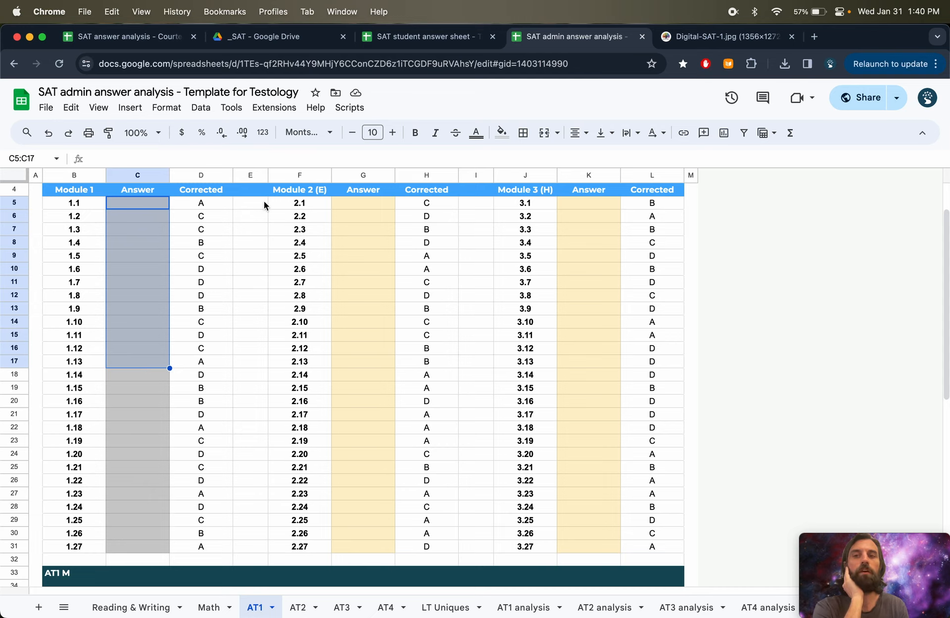
scroll(264, 204, "up", 1)
scroll(264, 204, "up", 1)
left_click(424, 37)
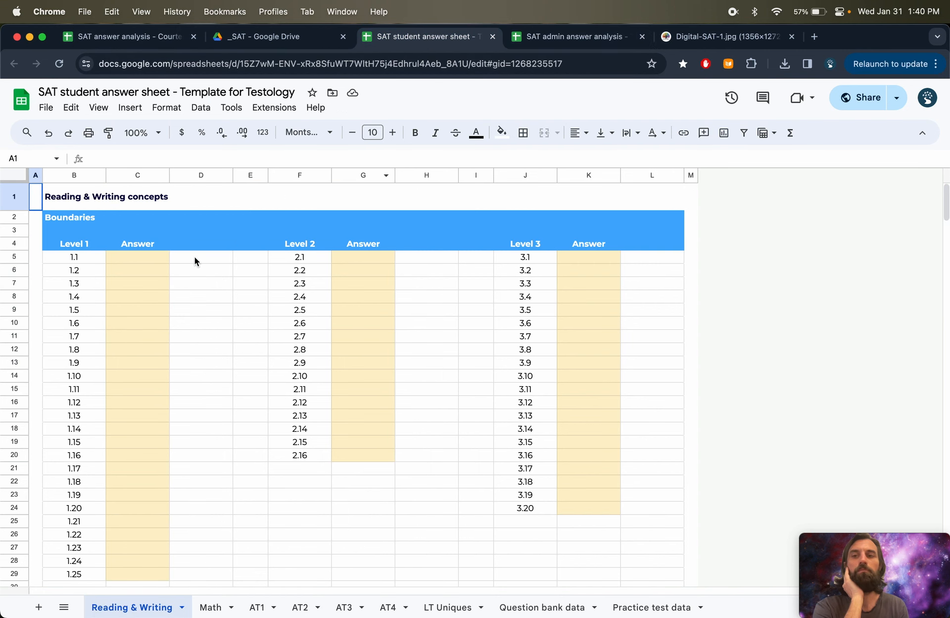
left_click(542, 41)
left_click(446, 41)
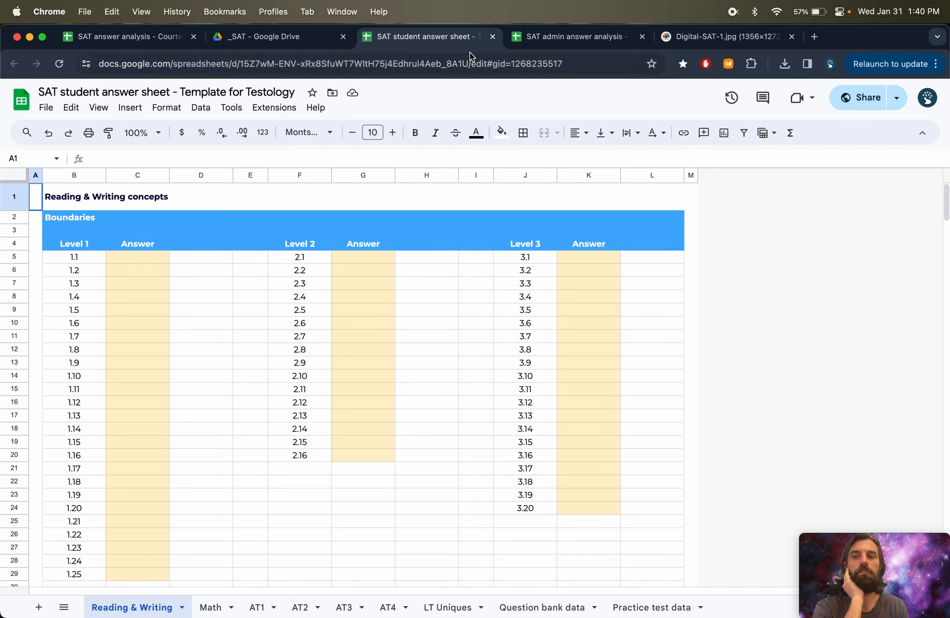
left_click(259, 607)
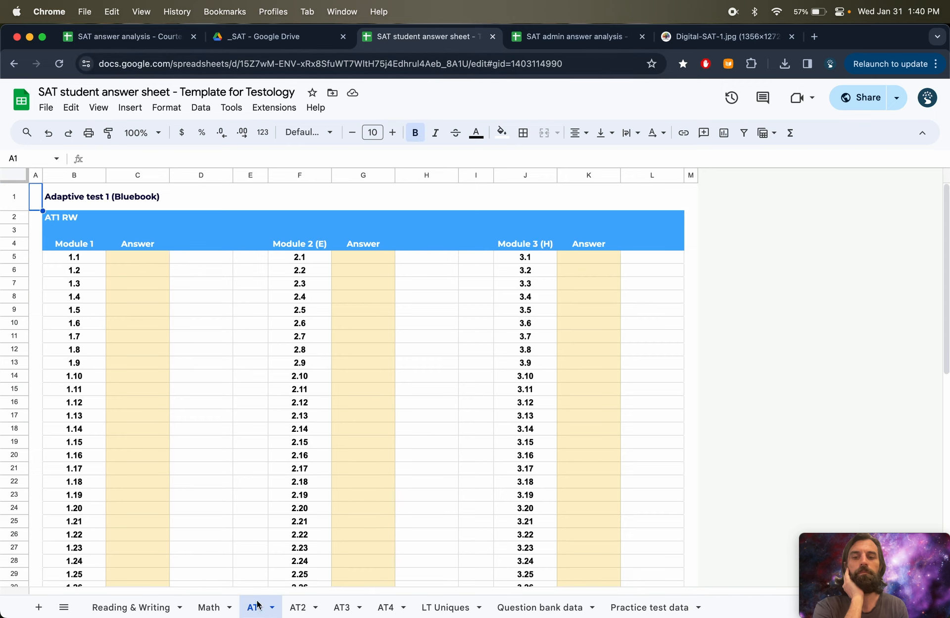
- Enter student answers a, b and c for module 1 questions 1.2, 1.3 and 1.4
left_click(138, 270)
type("a")
key("Return")
type("b")
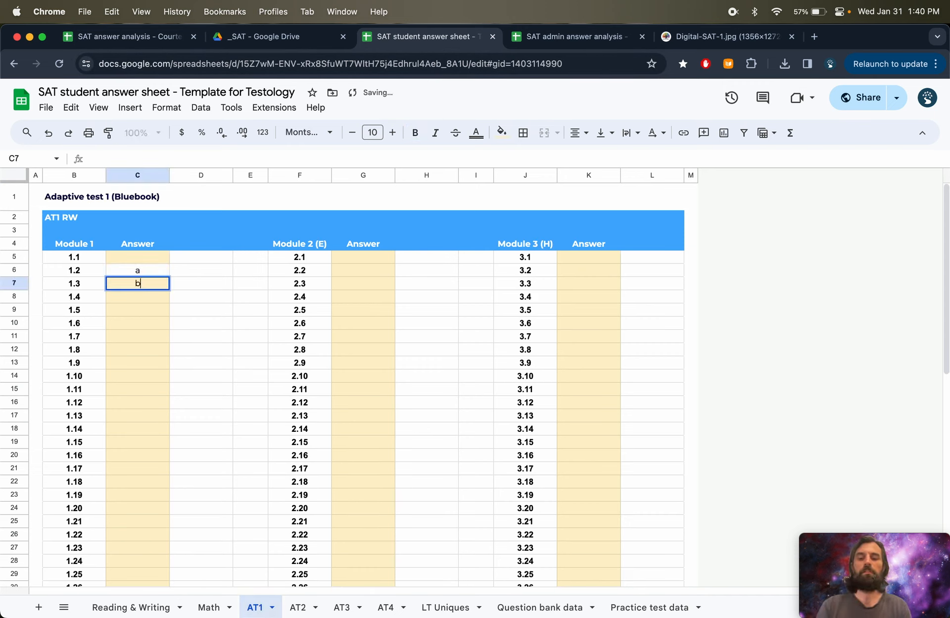
key("Return")
type("c")
key("Return")
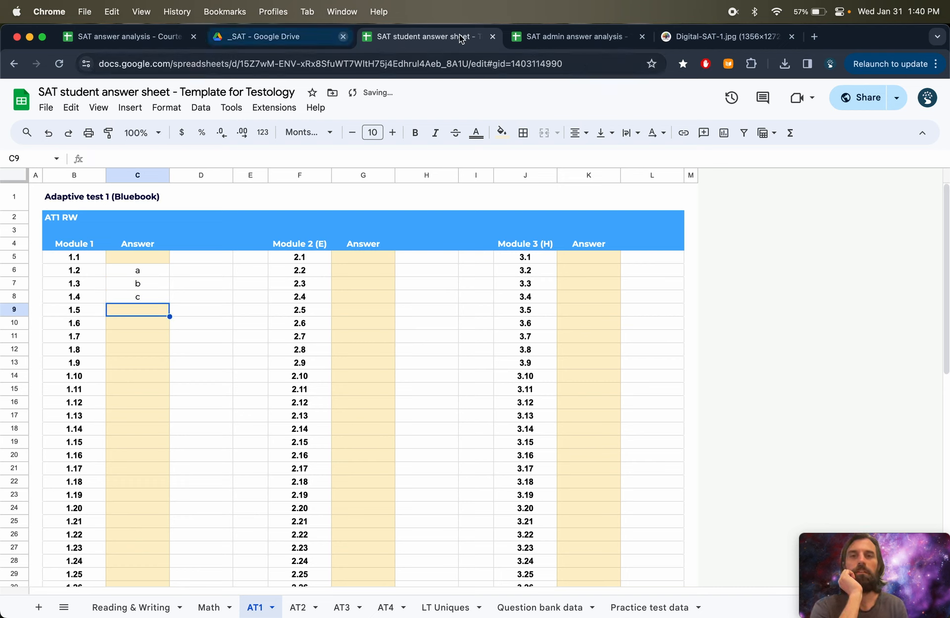
- Enter student answers a, b and c for Module 2 questions 2.4, 2.5 and 2.6
left_click(540, 37)
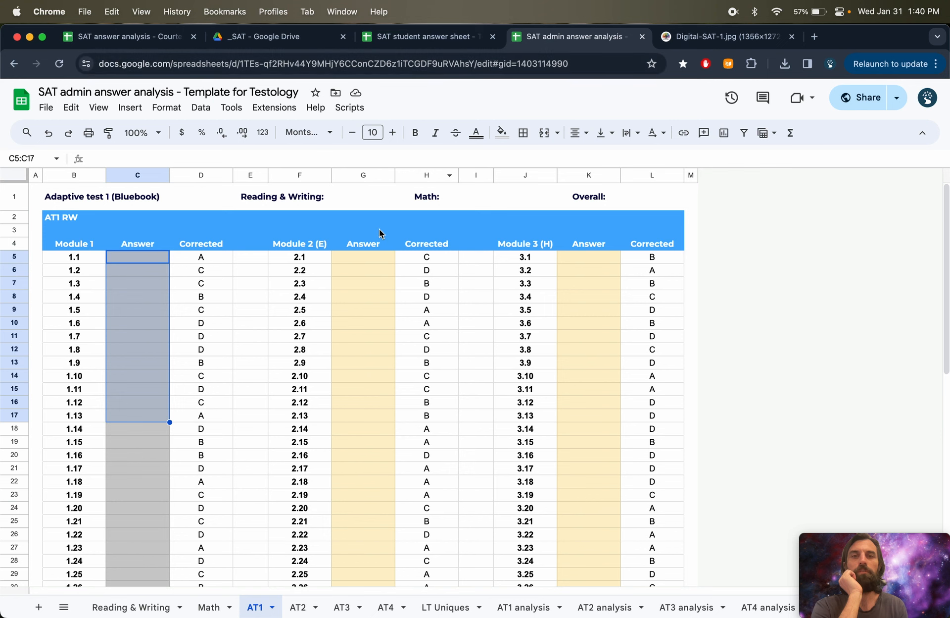
left_click(423, 44)
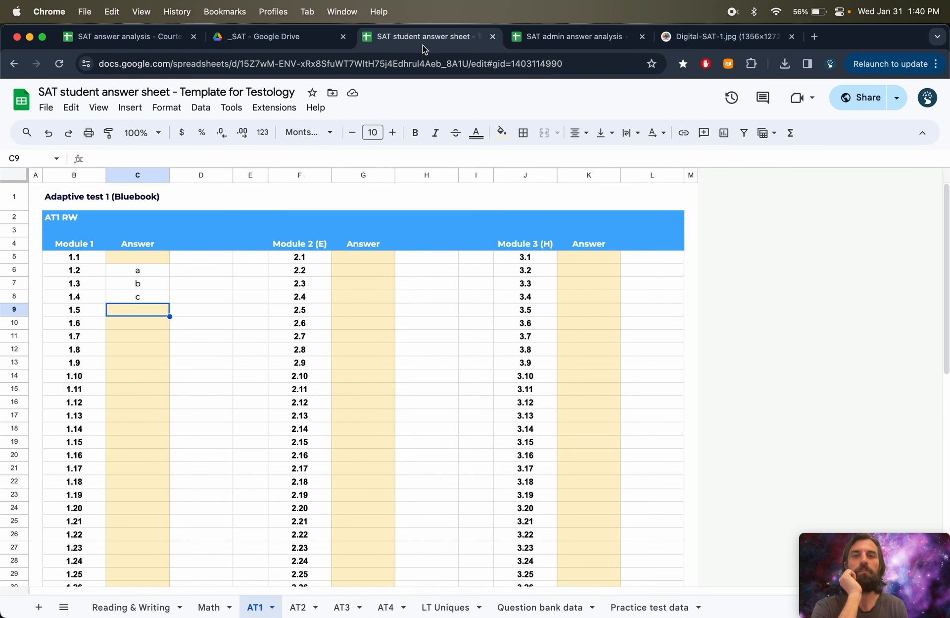
left_click(352, 295)
type("a")
key("Return")
type("b")
key("Return")
type("c")
key("Return")
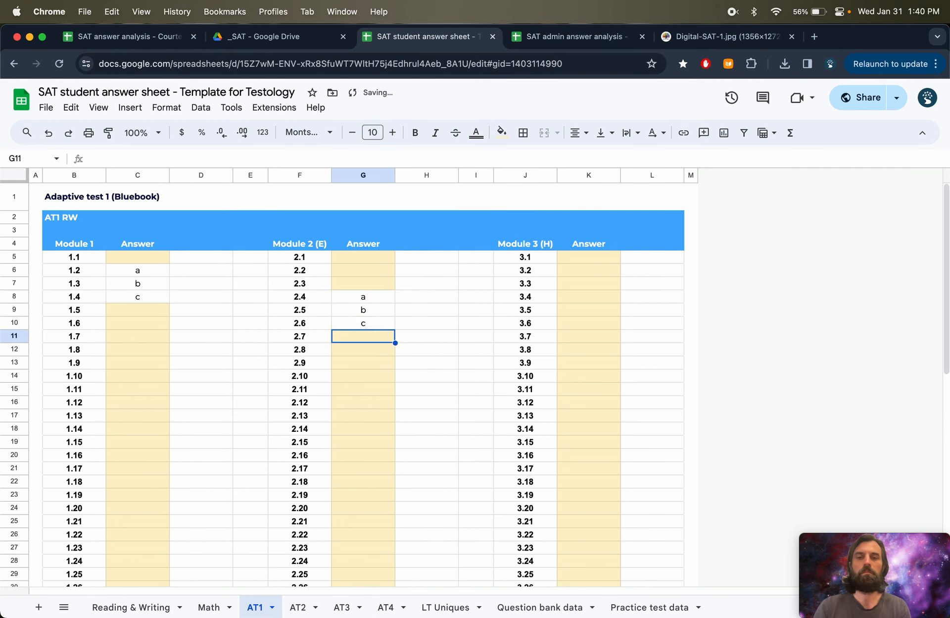
- Compare the Module 2 answers in the admin analysis AT1 sheet against the student sheet
left_click(569, 36)
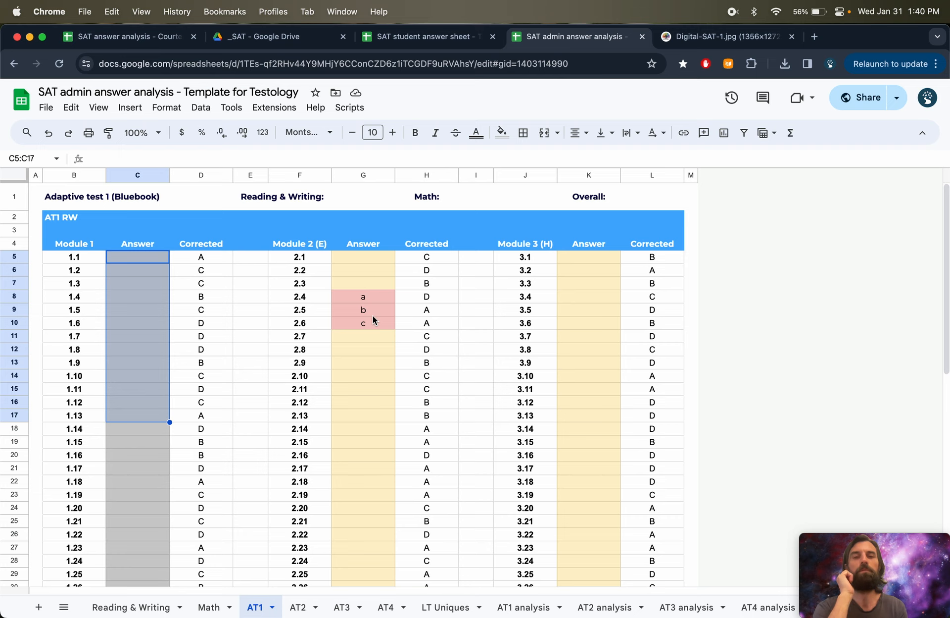
left_click(418, 38)
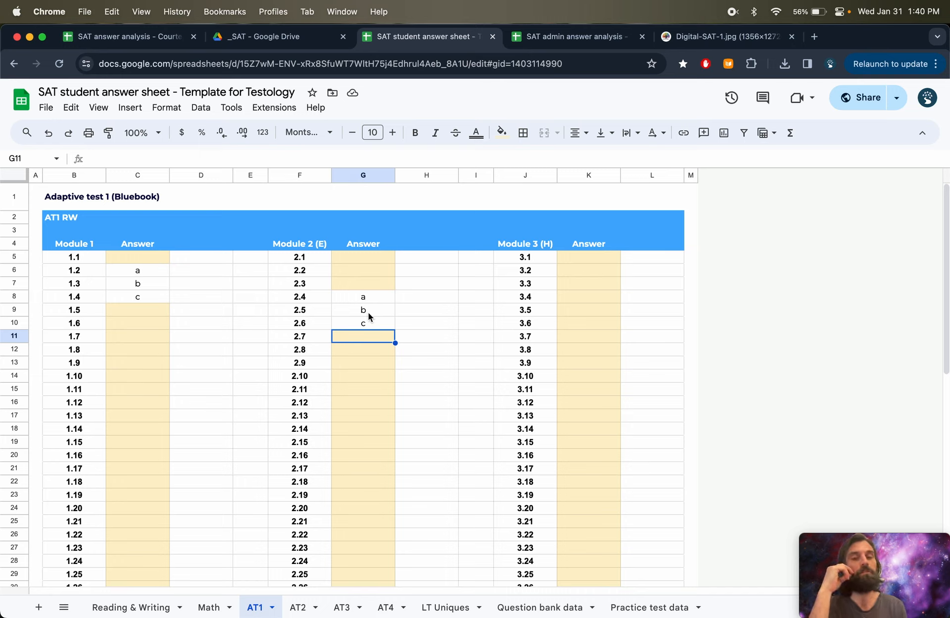
left_click(581, 34)
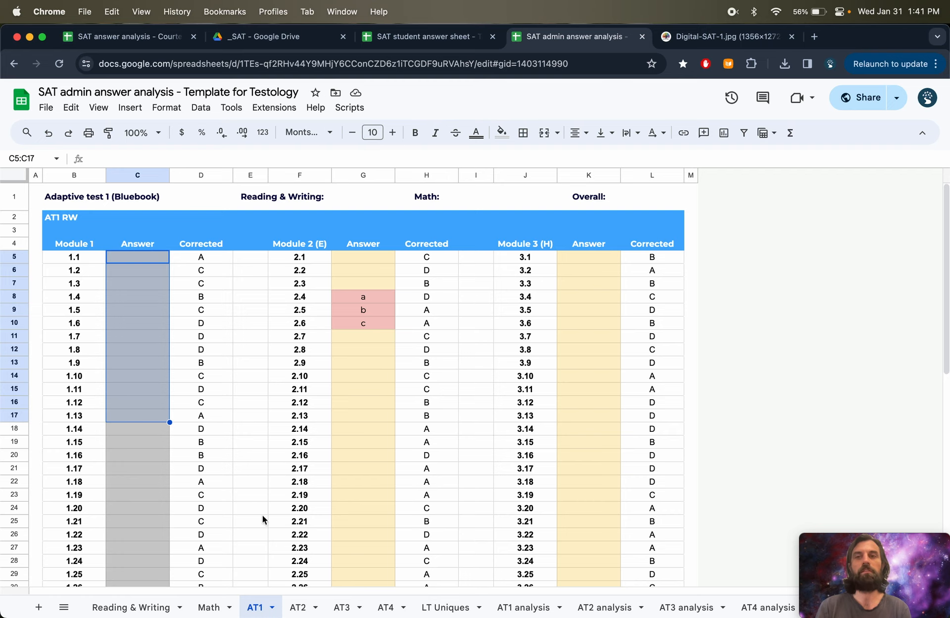
- Browse the AT2, AT3, AT4 and Question bank data sheets and open the protection settings for Question bank data
left_click(298, 609)
left_click(349, 610)
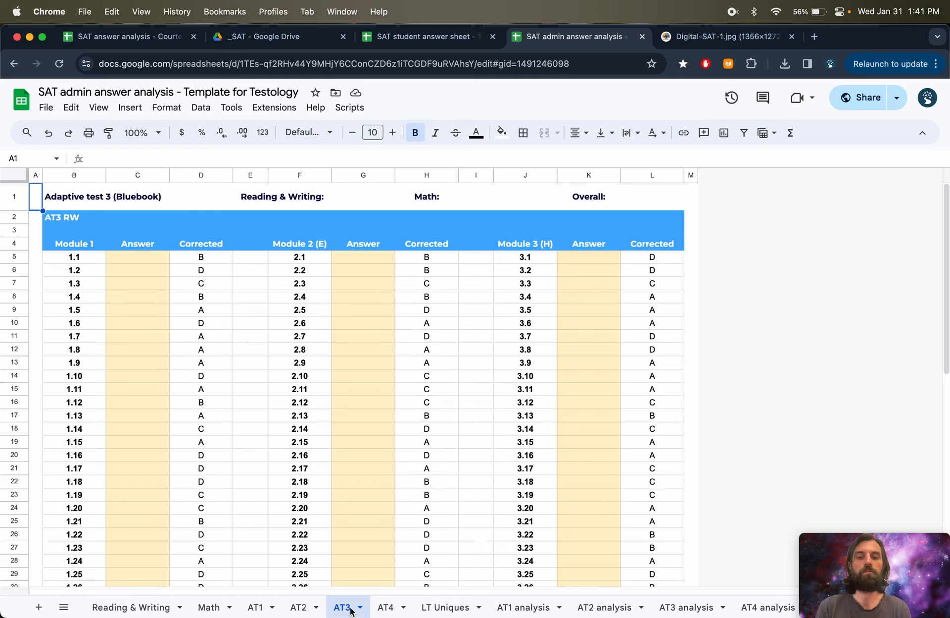
left_click(385, 610)
scroll(614, 607, "right", 5)
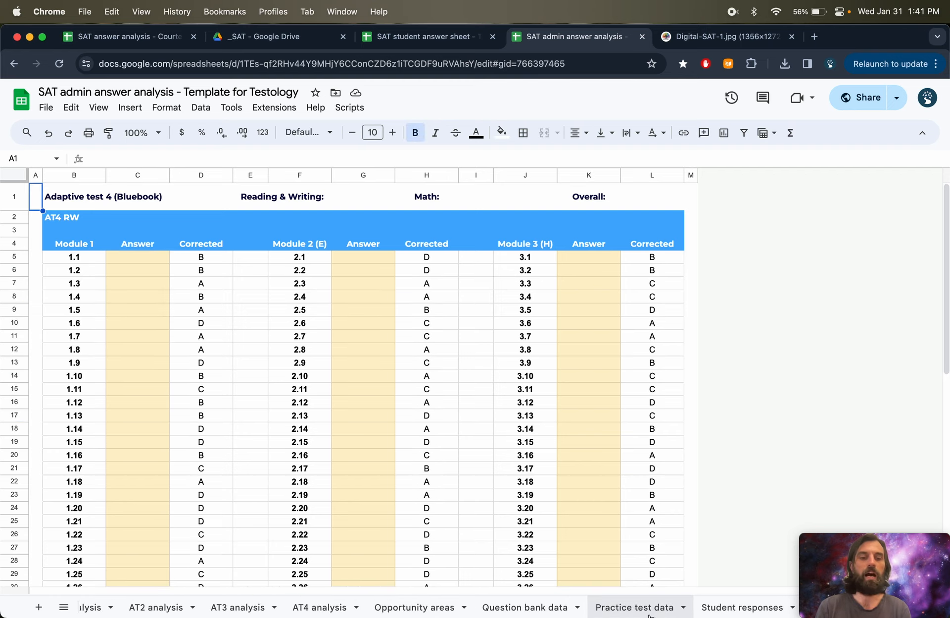
left_click(534, 609)
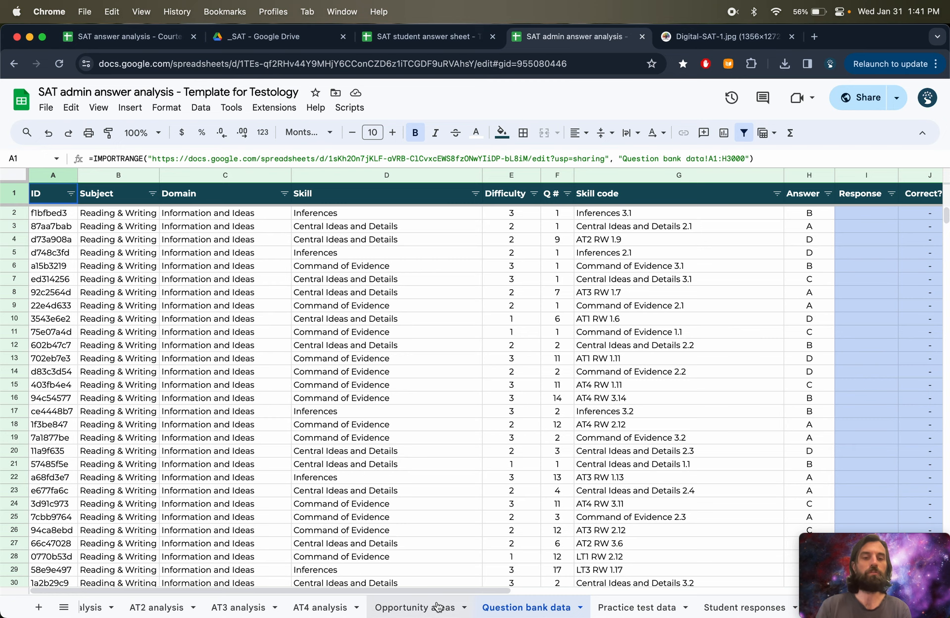
left_click(580, 607)
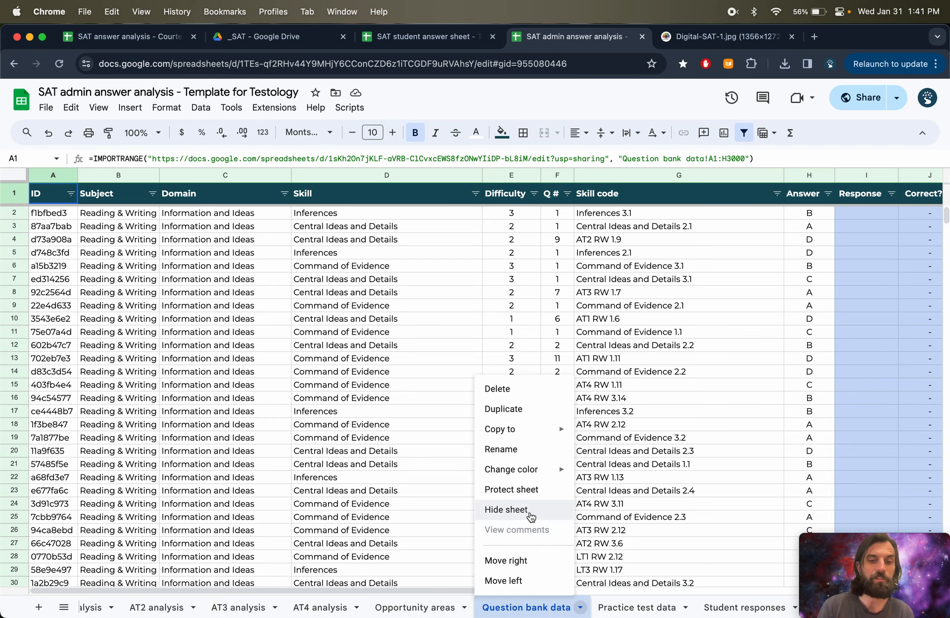
left_click(531, 495)
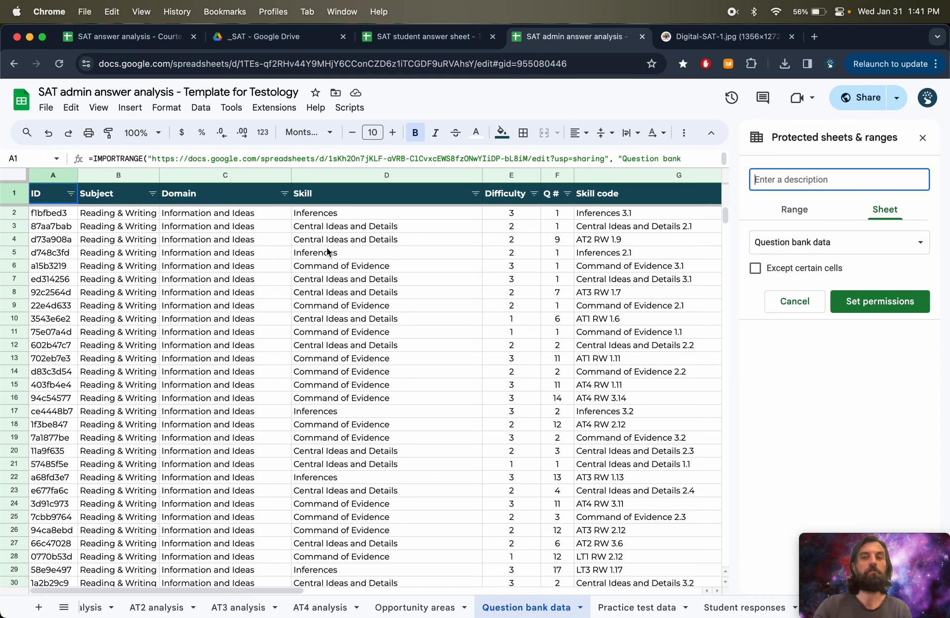
left_click(923, 138)
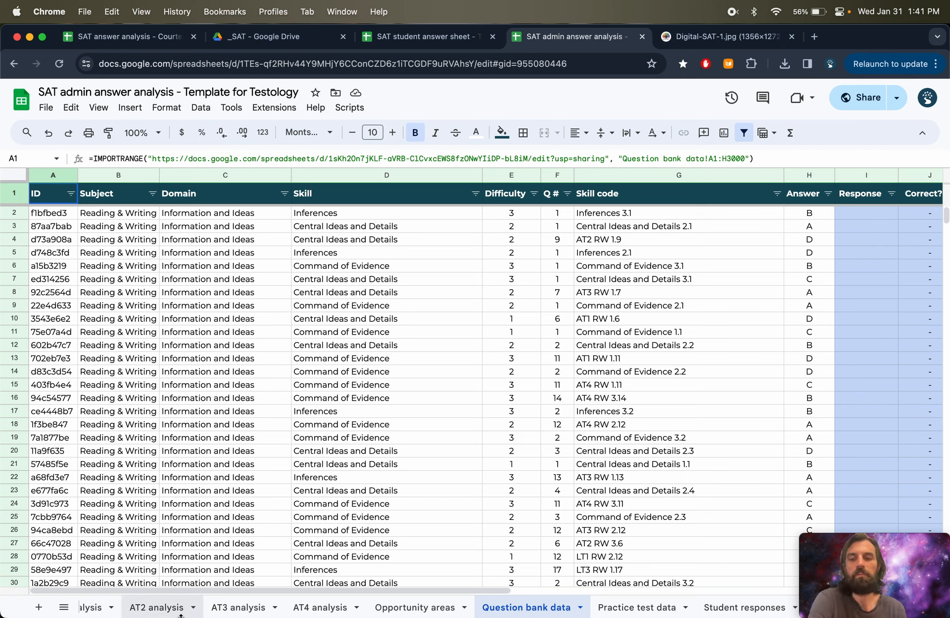
- Return to the AT1 sheet and inspect the VLOOKUP formula in Module 2's first Answer cell
scroll(175, 613, "left", 5)
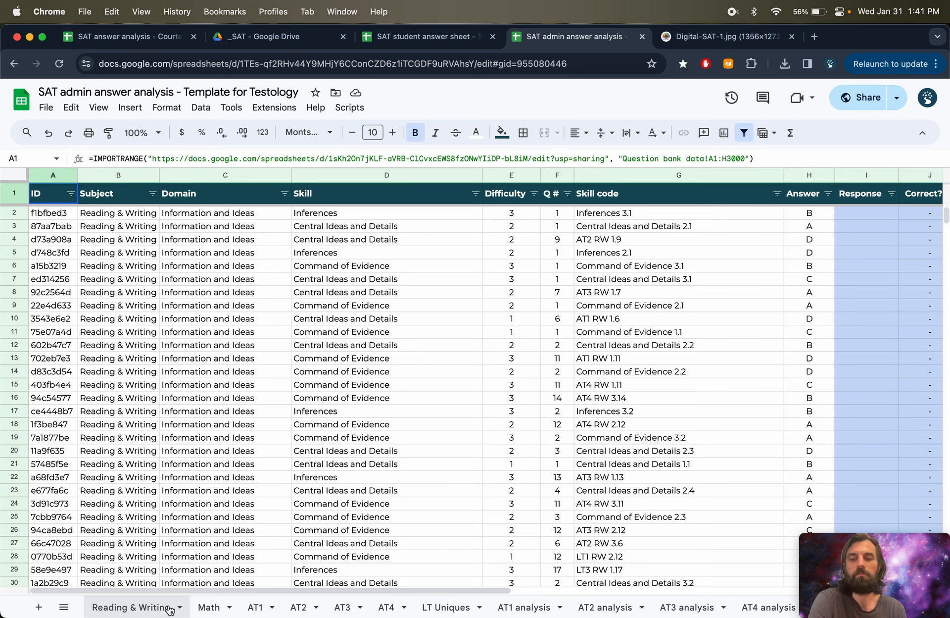
left_click(243, 608)
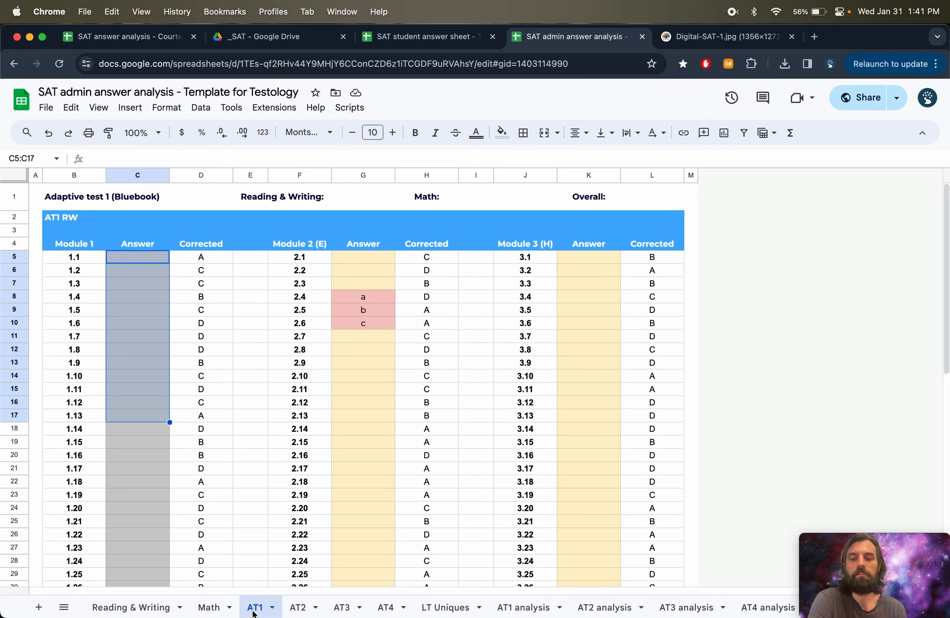
left_click(139, 275)
left_click(138, 257)
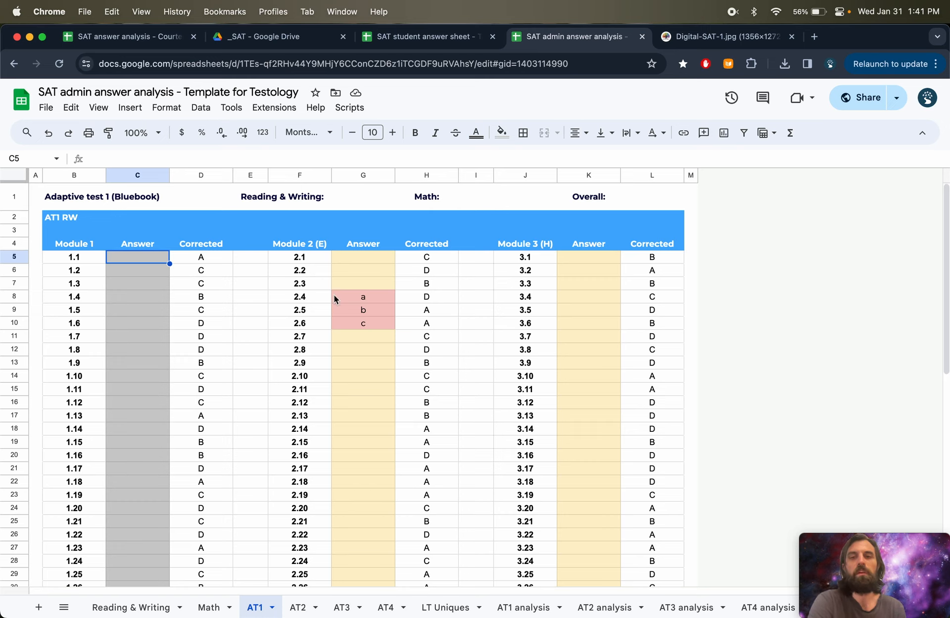
left_click(365, 258)
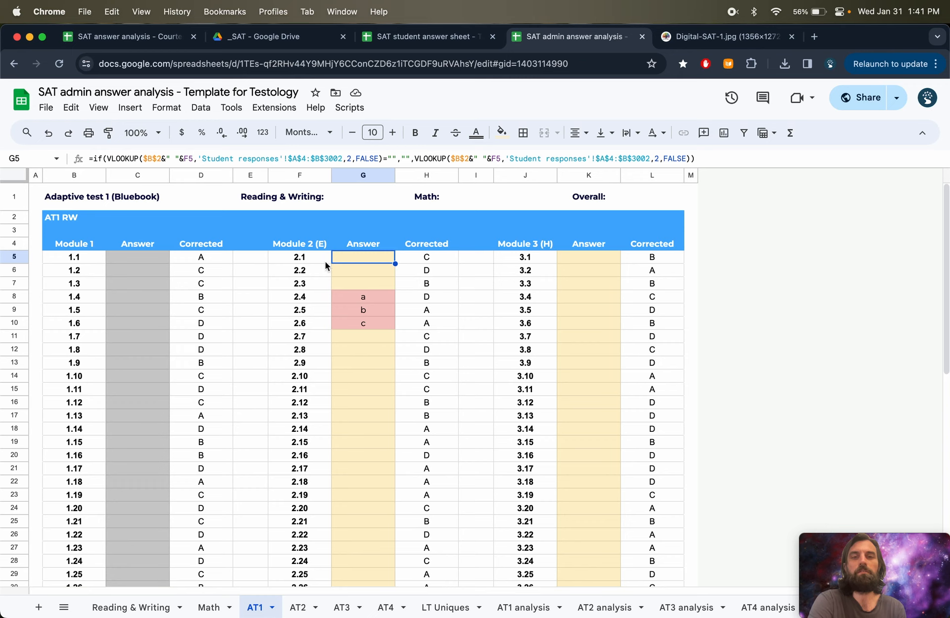
left_click(268, 162)
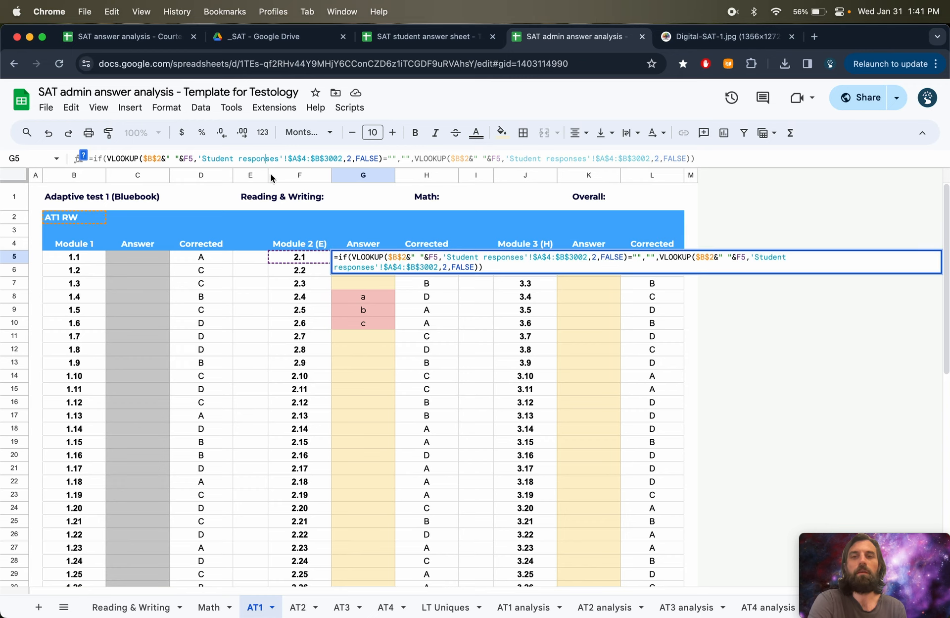
key("Return")
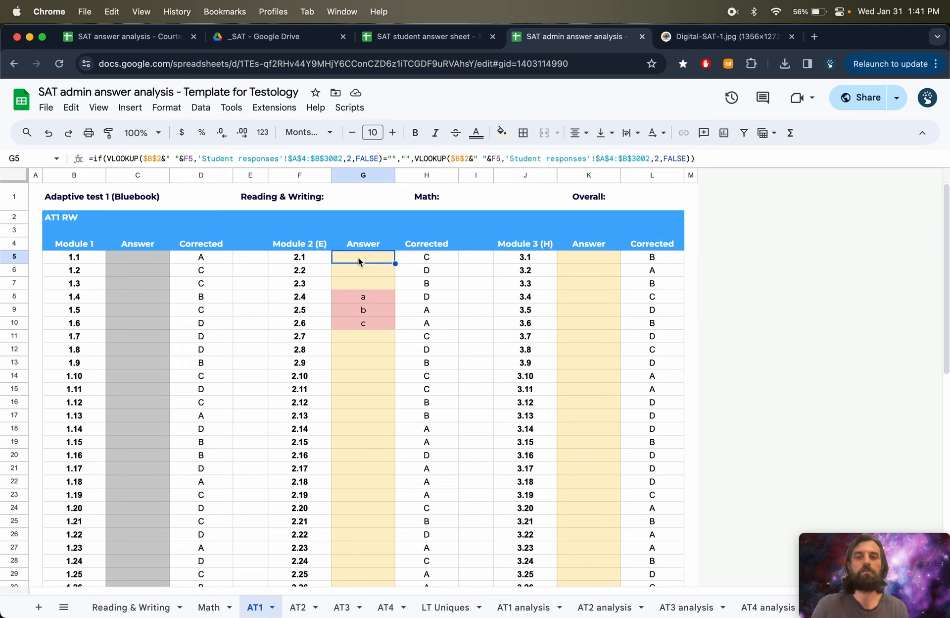
- Copy the Module 2 Answer formula from G5 into module 1's first Answer cell C5
right_click(358, 258)
left_click(401, 218)
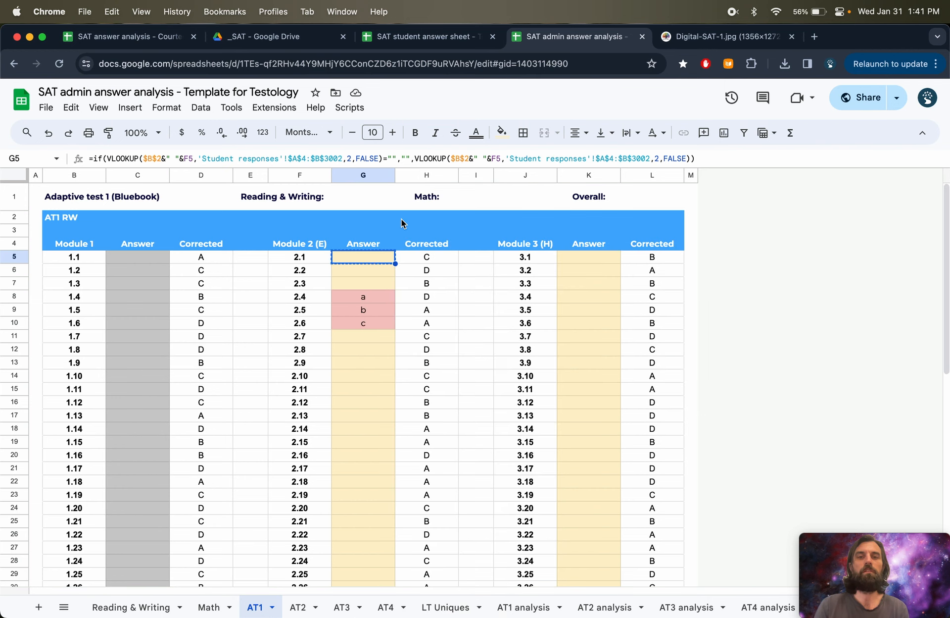
left_click(138, 259)
key("super+v")
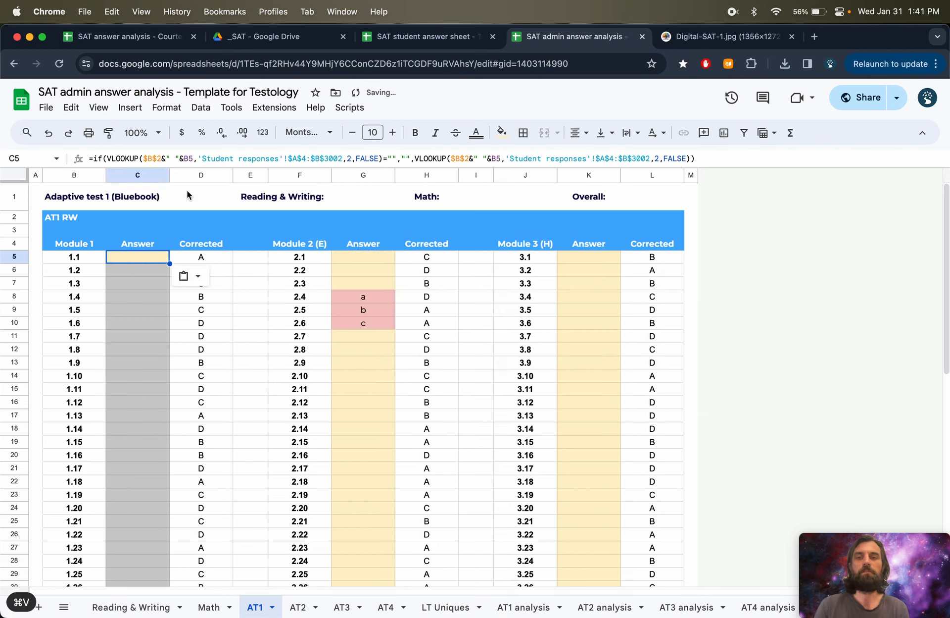
- Confirm the pasted formula in C5 and fill it down Module 1's Answer column to C31
key("Return")
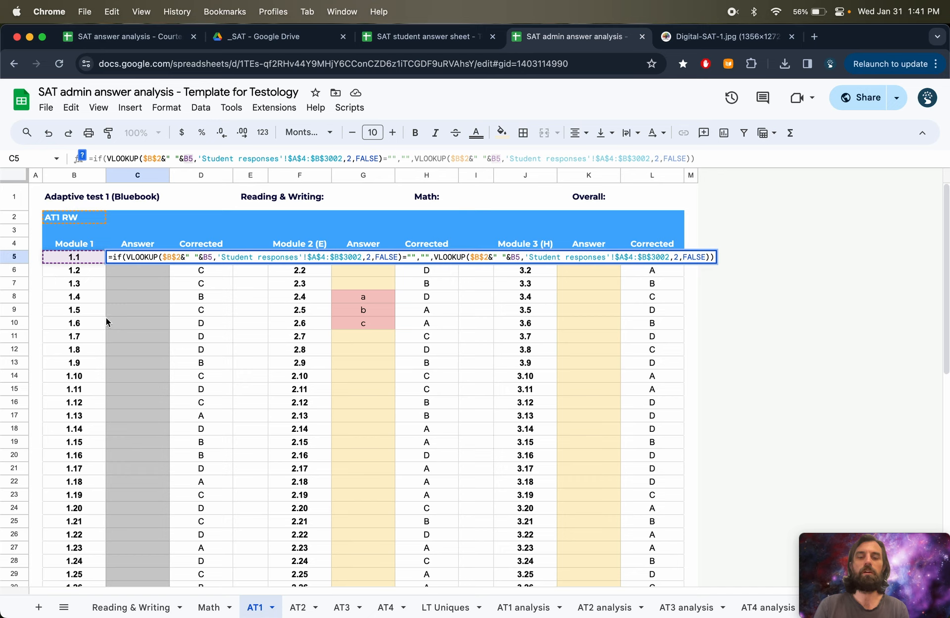
key("Return")
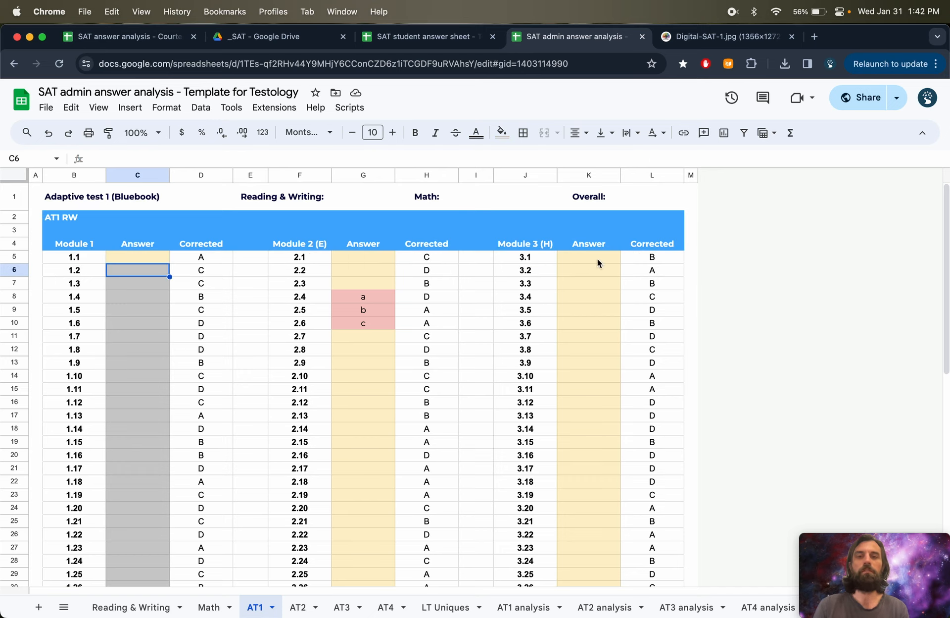
left_click(594, 327)
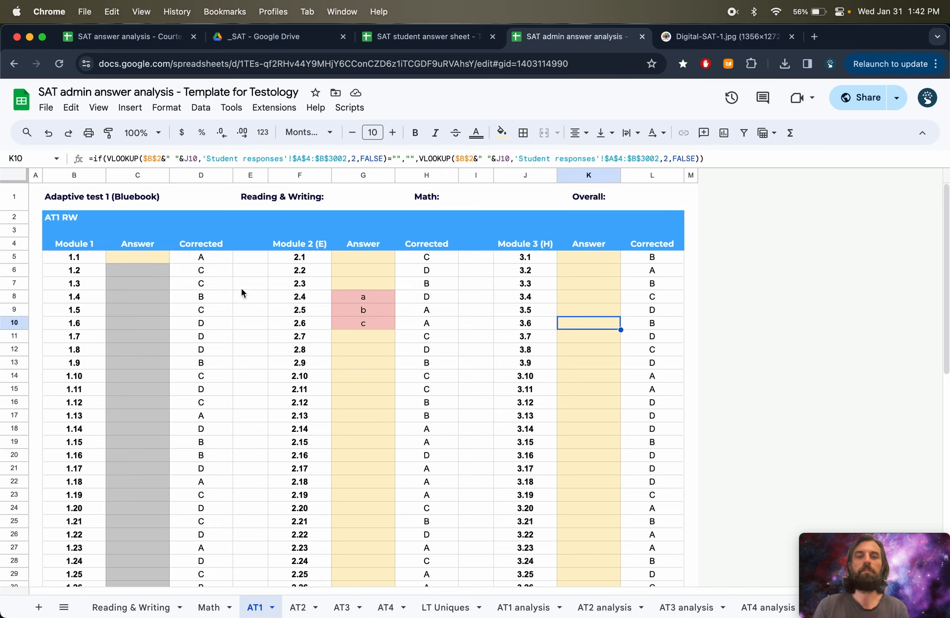
left_click(152, 257)
left_click_drag(169, 263, 154, 534)
left_click_drag(152, 468, 152, 468)
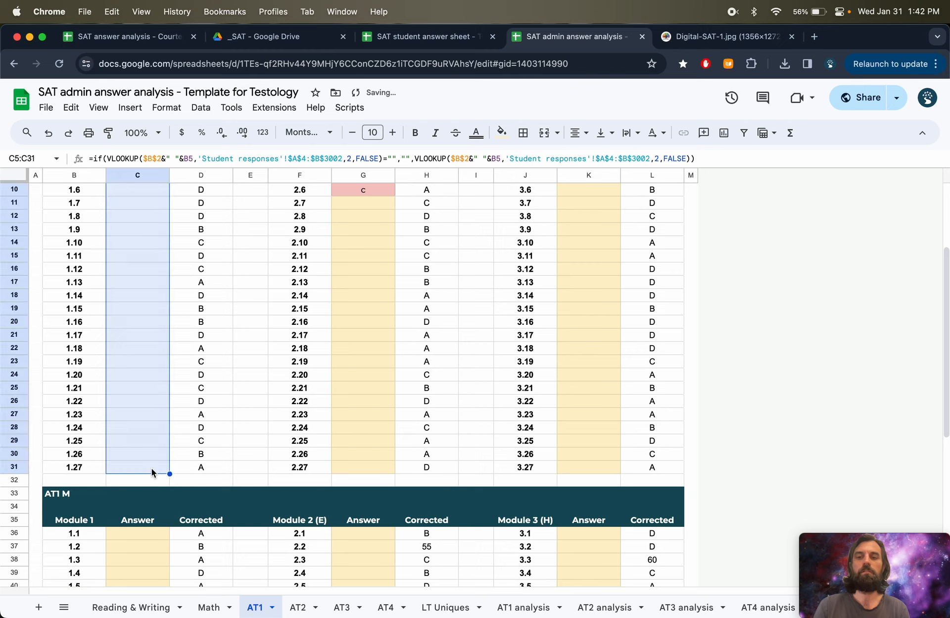
- Open and inspect the filled Answer formula in cell C22 of Module 1
left_click(132, 349)
key("Return")
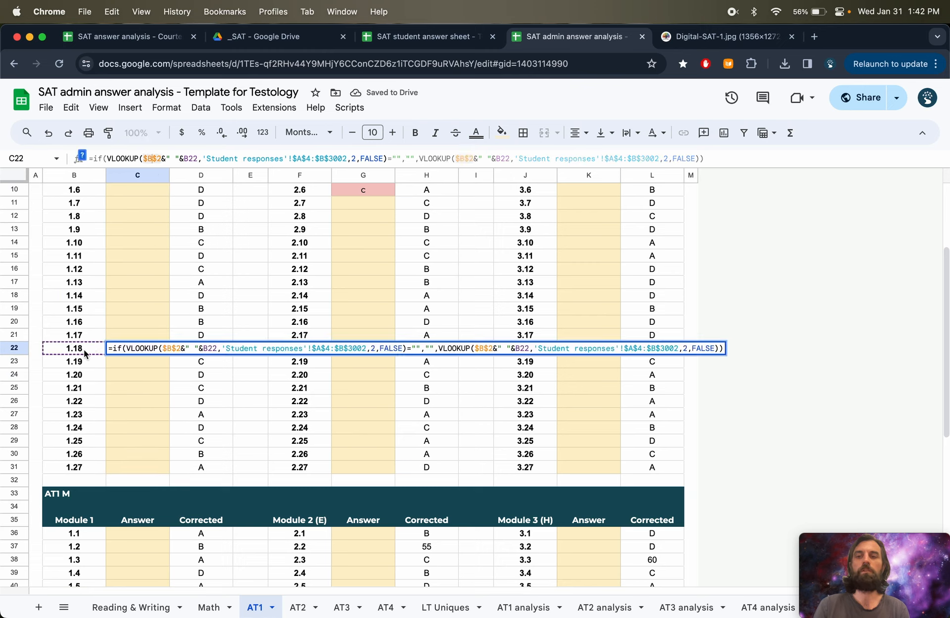
scroll(83, 349, "up", 5)
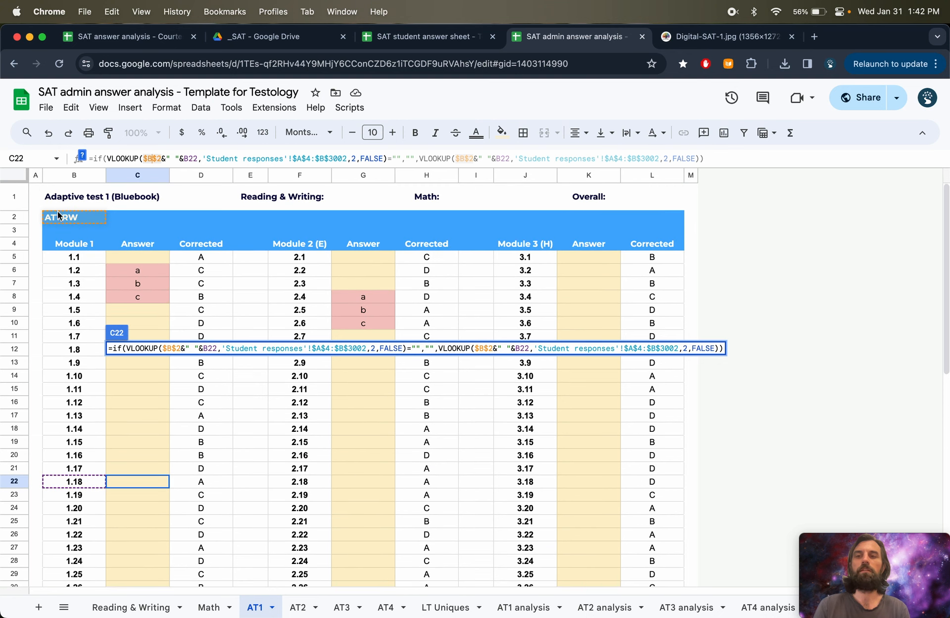
key("Return")
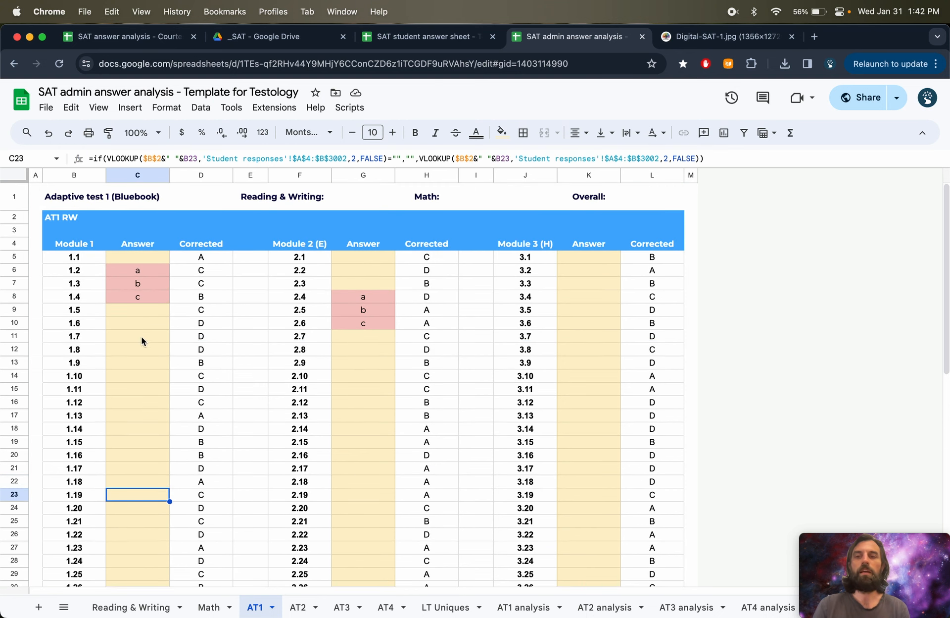
- Copy the Module 1 reading Answer formula from C12 into the Math section's first Answer cell C36
left_click(132, 349)
key("super+c")
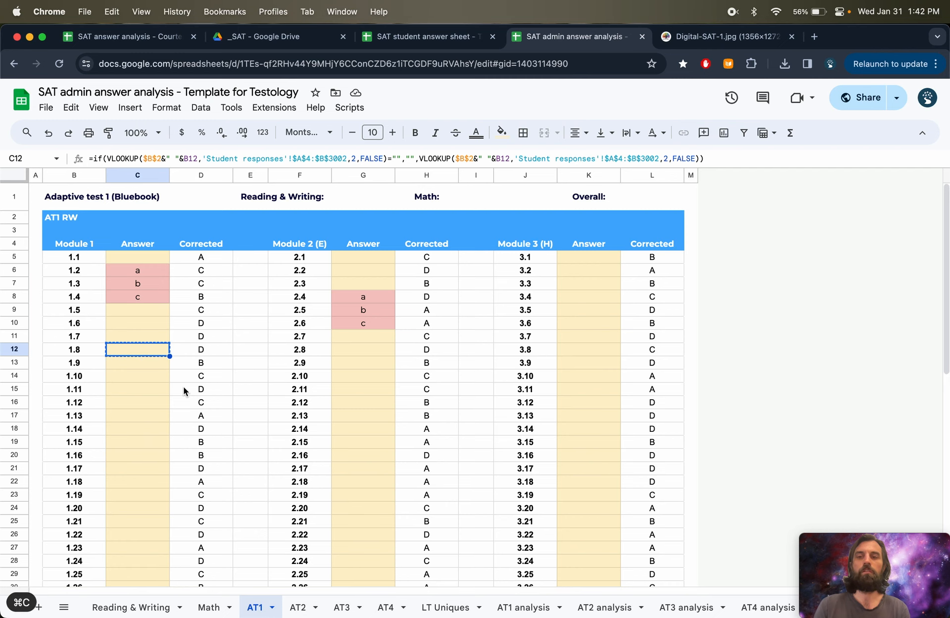
scroll(179, 449, "down", 10)
left_click(147, 323)
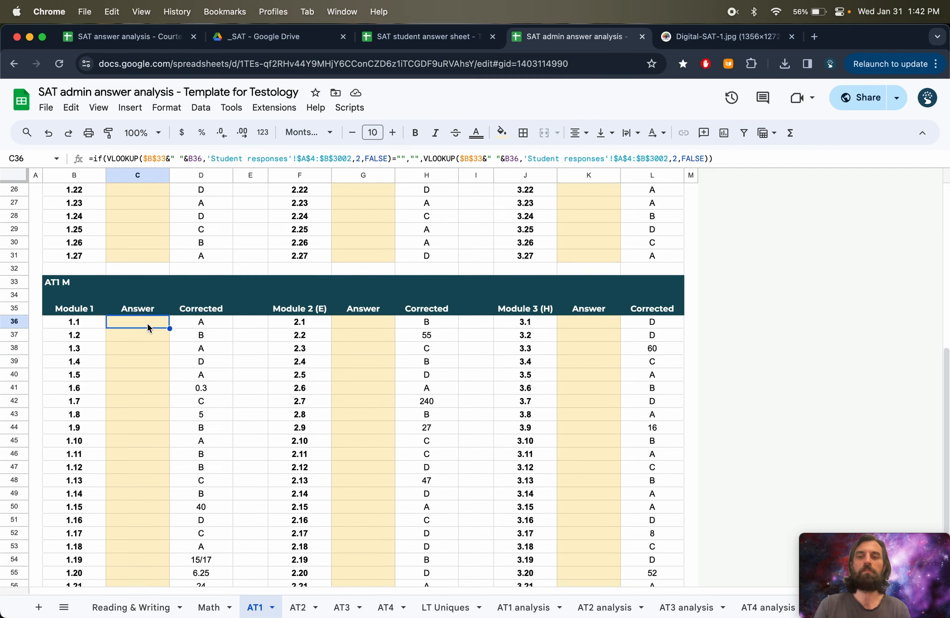
key("super+v")
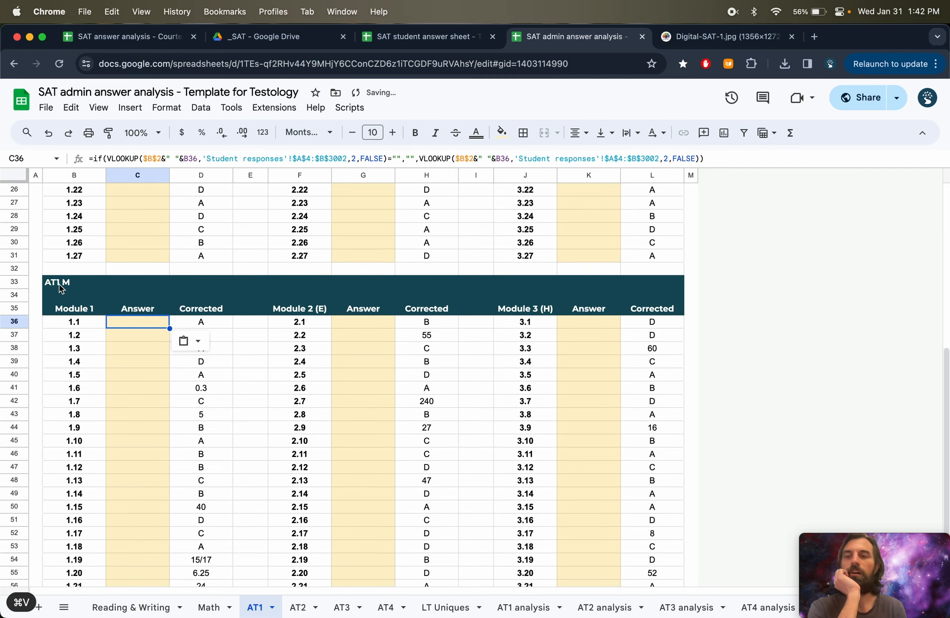
- Compare the Answer formulas in the Math section's cells C39 and C36
left_click(129, 358)
left_click(151, 158)
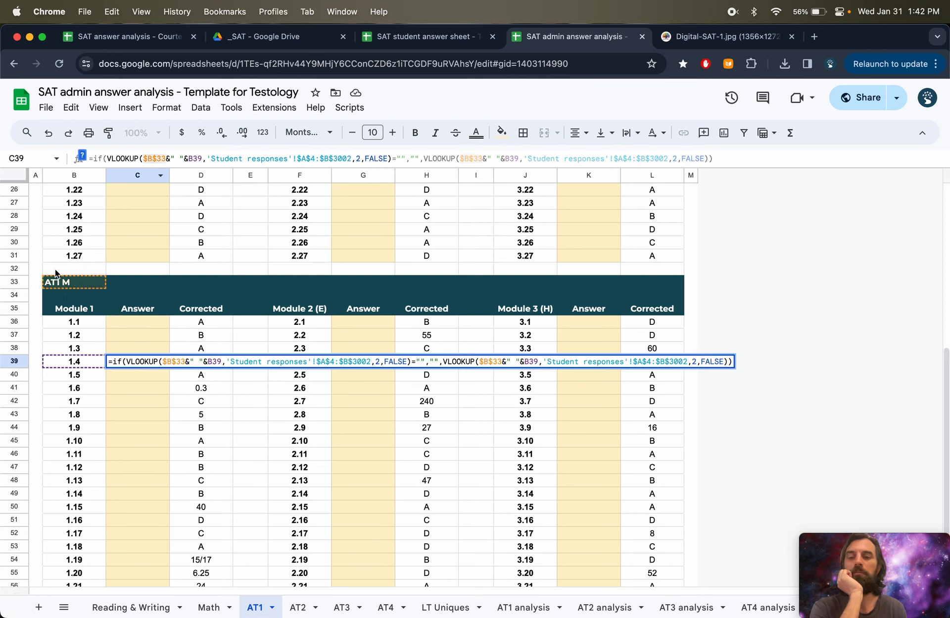
left_click(118, 325)
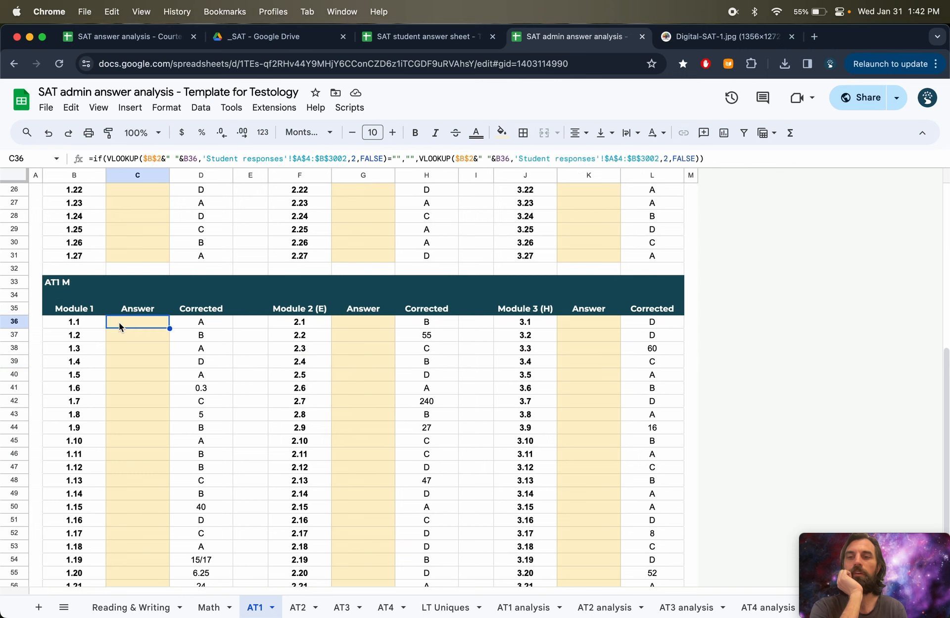
left_click(153, 157)
scroll(129, 313, "up", 8)
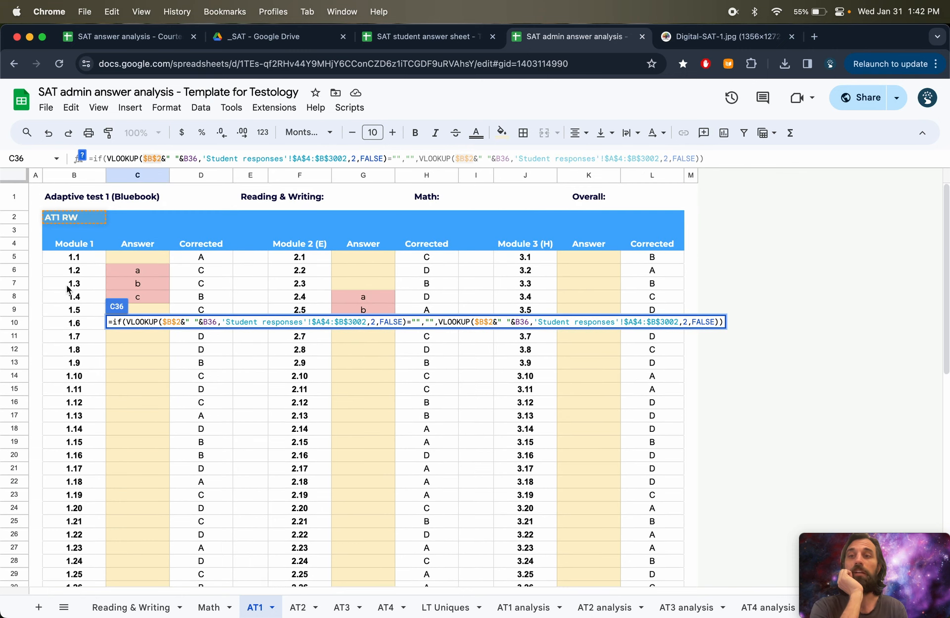
scroll(92, 396, "down", 6)
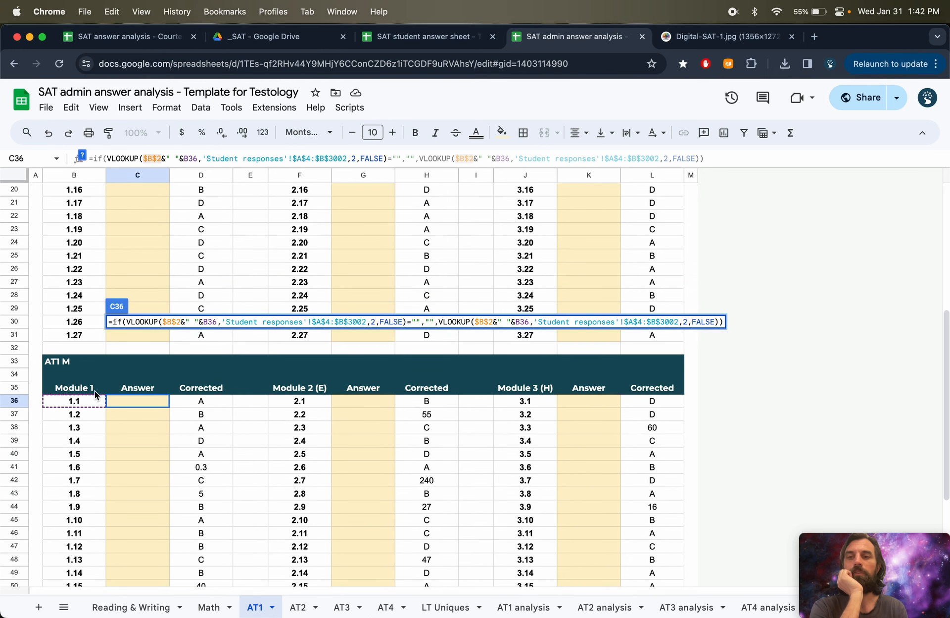
key("Return")
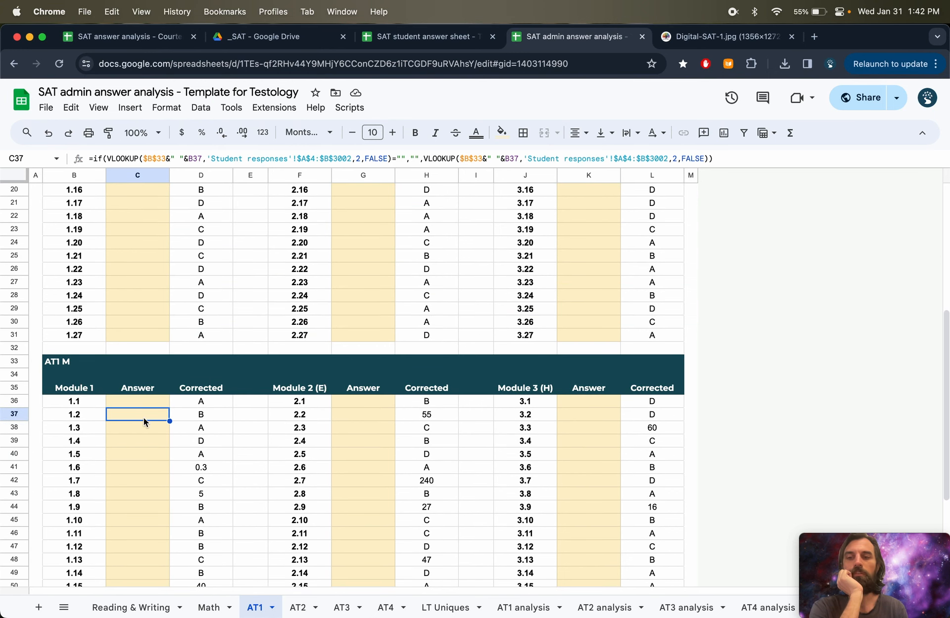
- Restore C36's formula by filling the Math Answer formula up from C38 to C36
left_click(147, 428)
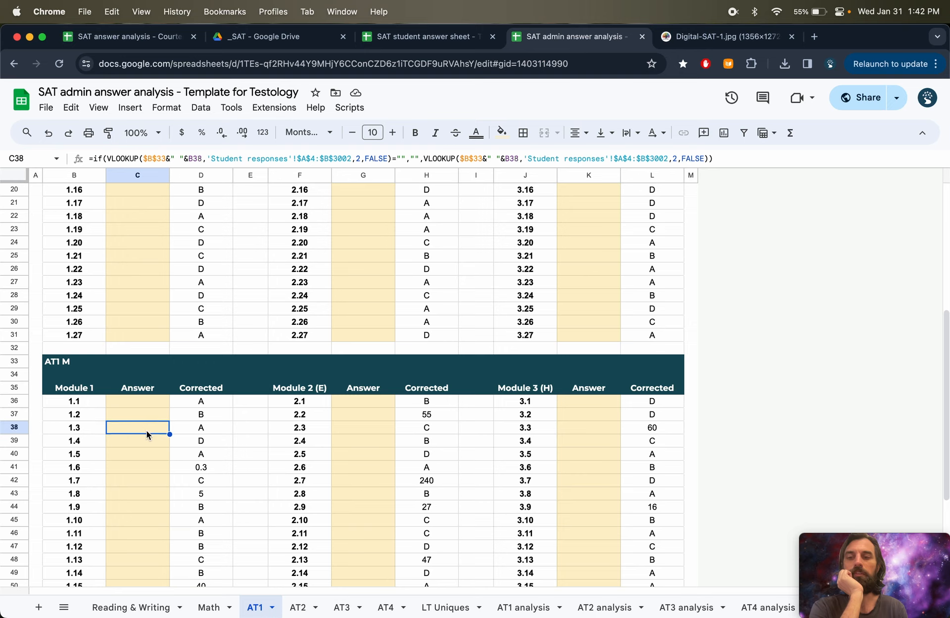
left_click_drag(170, 435, 169, 401)
left_click(158, 400)
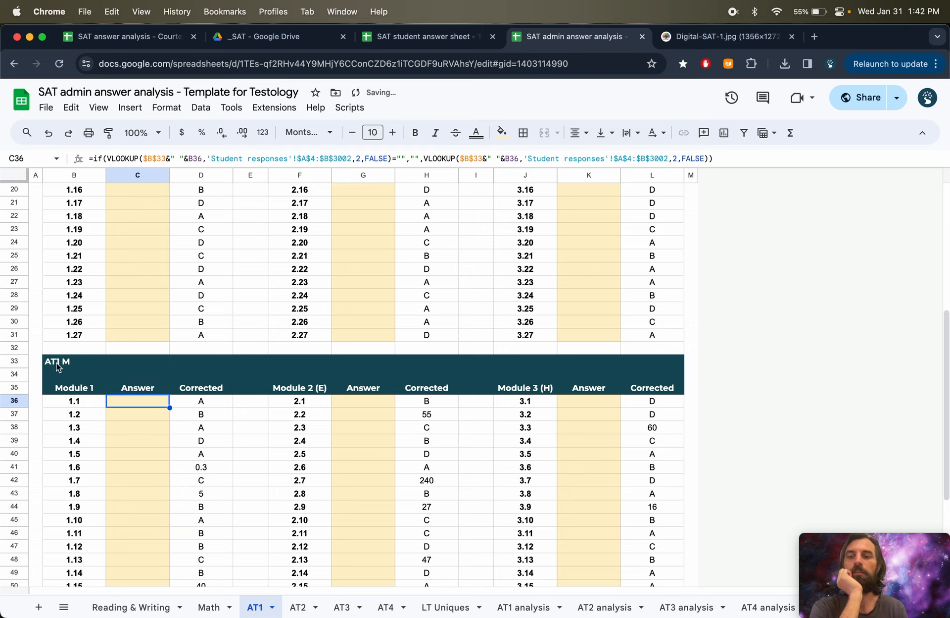
left_click(143, 159)
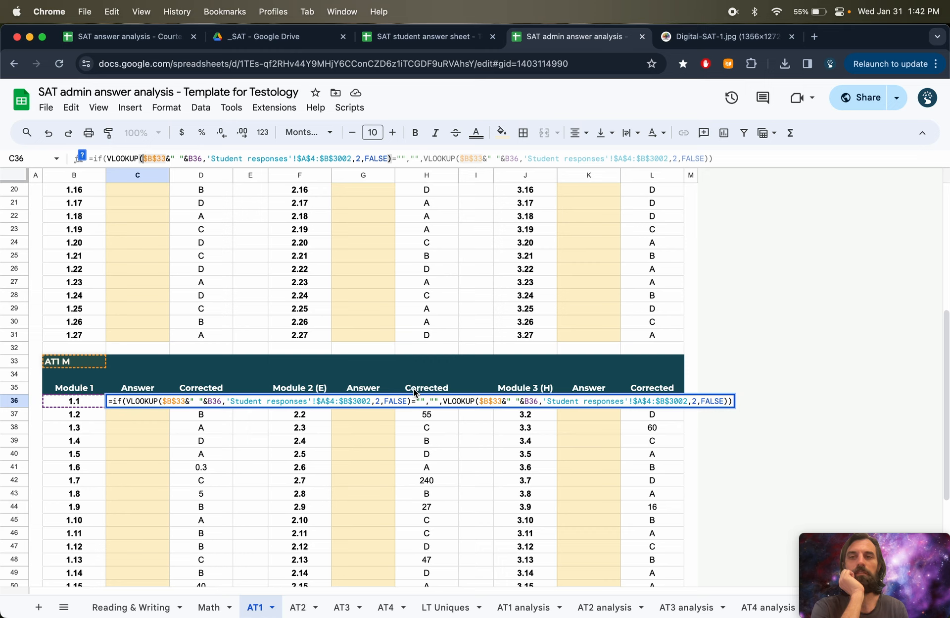
key("Return")
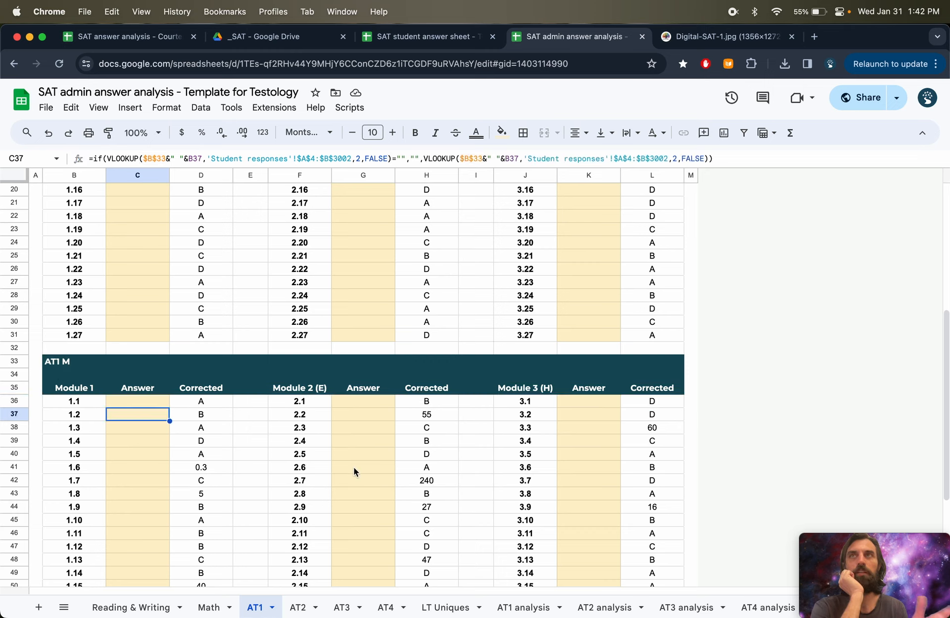
- Clear Module 1 Answer cells C11:C17, then refill C10:C18 with the Answer formula from C10
scroll(201, 494, "up", 10)
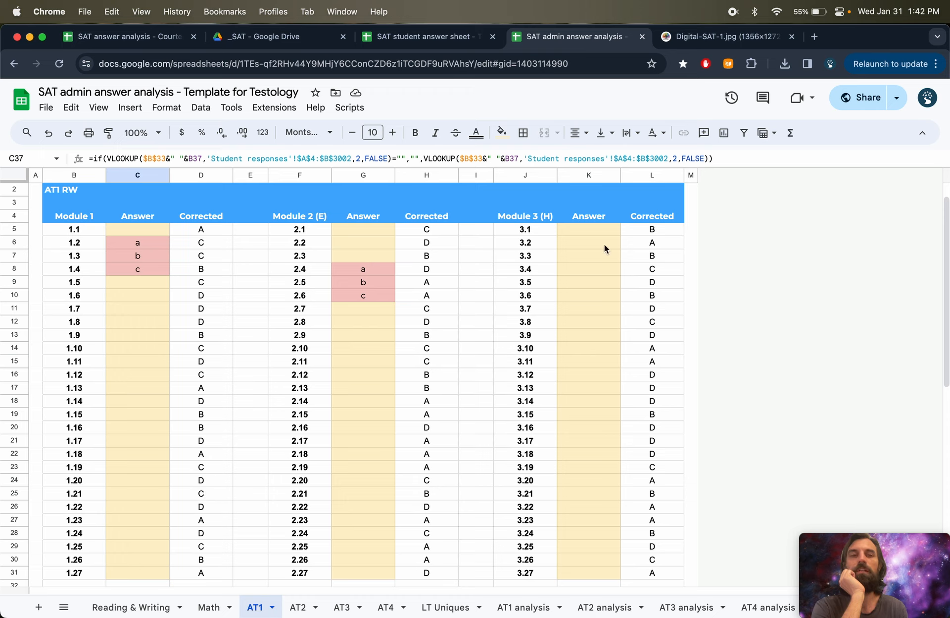
left_click_drag(143, 308, 141, 391)
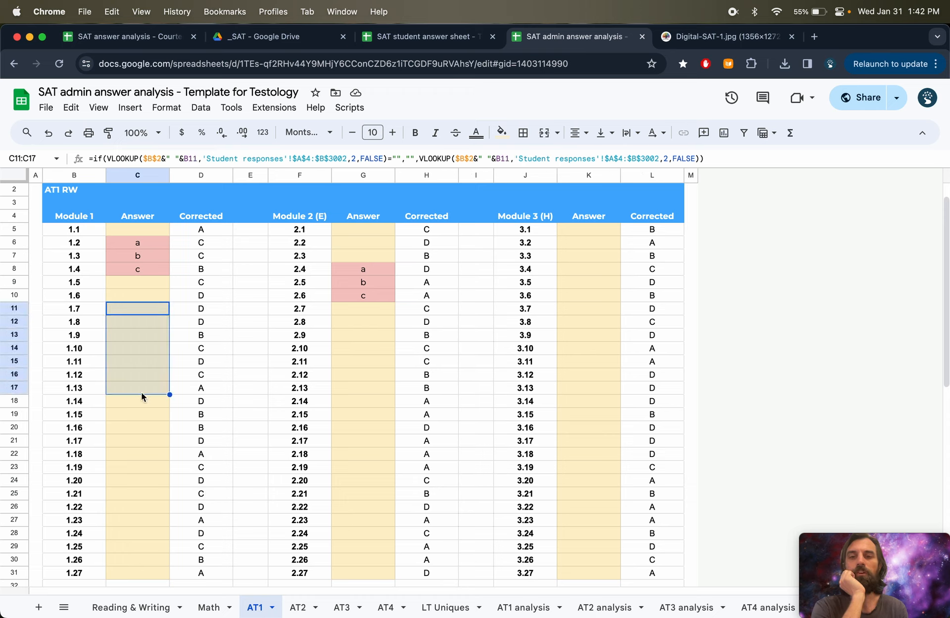
left_click(218, 427)
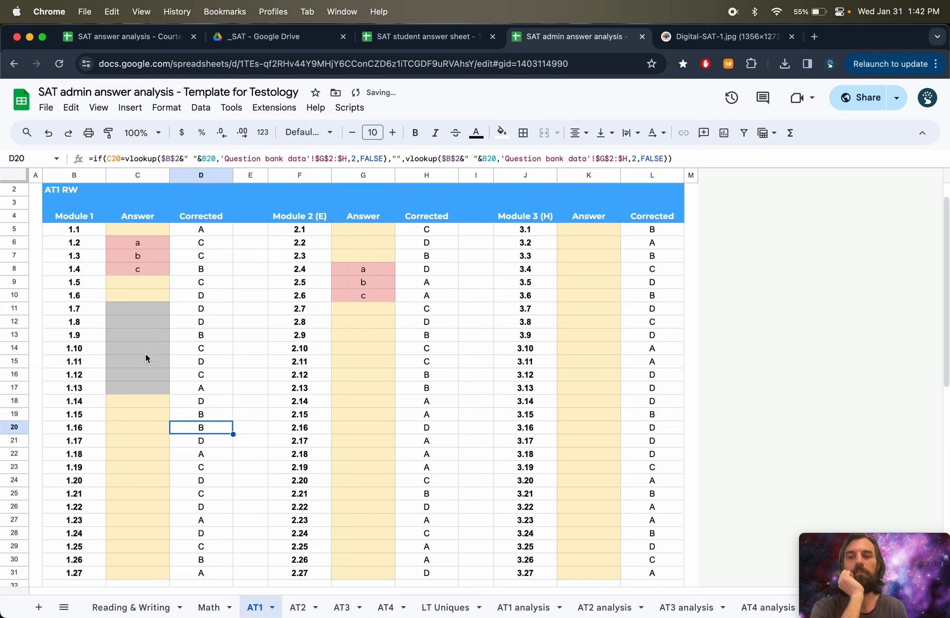
left_click(147, 297)
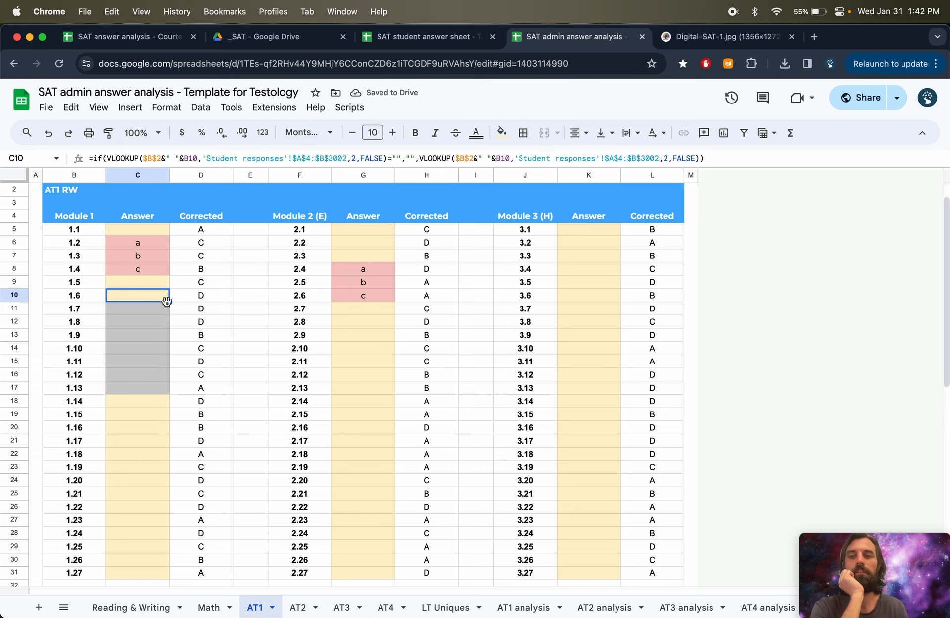
left_click_drag(172, 301, 168, 406)
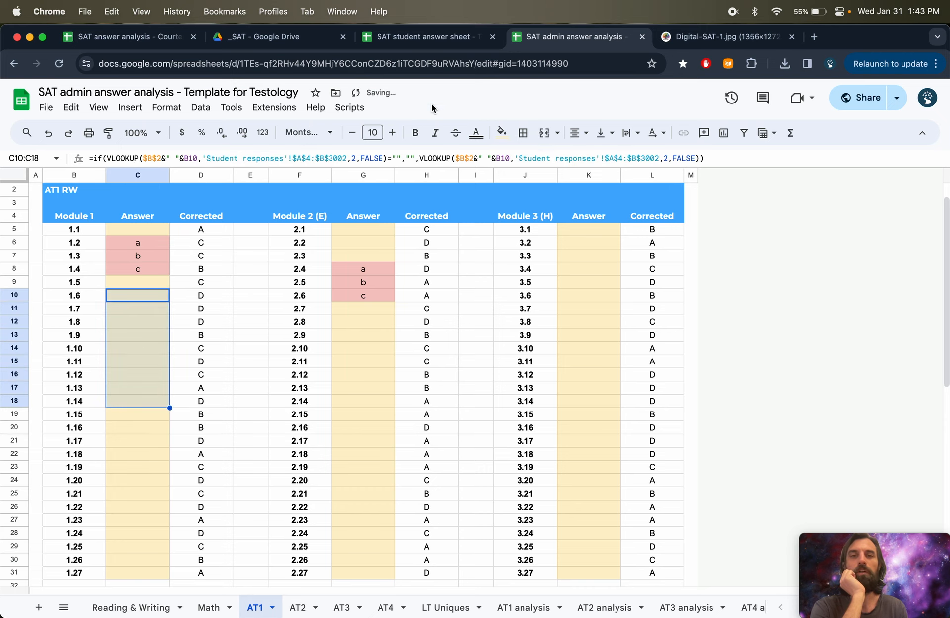
- In the student answer sheet, delete the test answers in G8:G10 and C6:C8
left_click(433, 37)
left_click(367, 280)
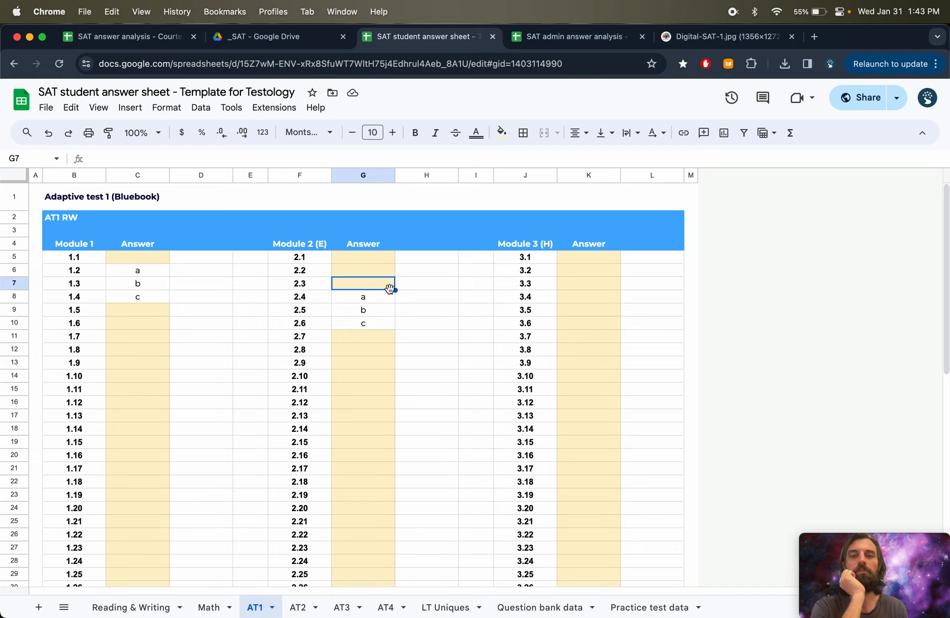
left_click(376, 299)
key("shift+Down")
key("shift+Down")
key("BackSpace")
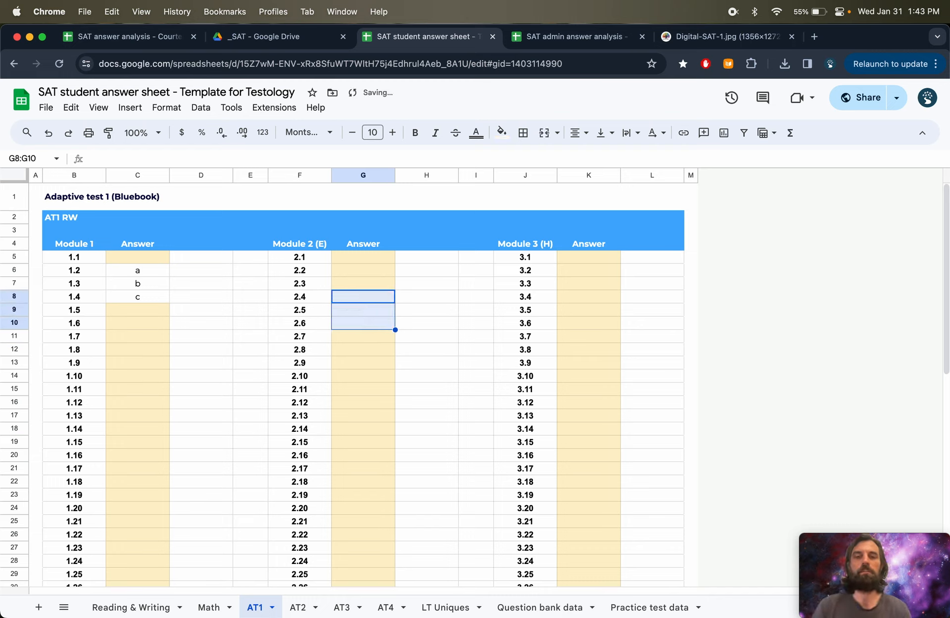
key("Left")
key("Left")
key("Left")
key("Left")
key("shift+Up")
key("shift+Up")
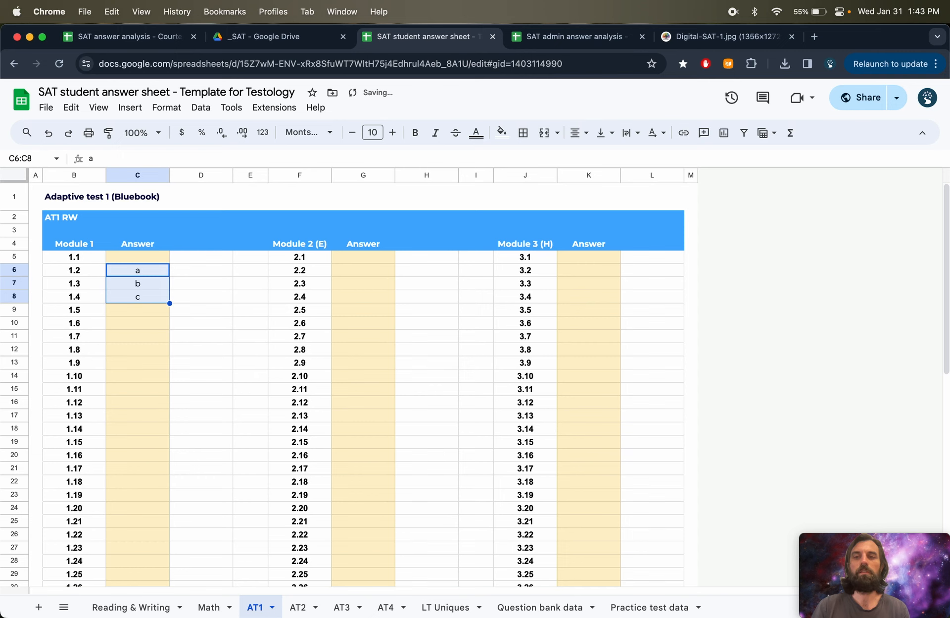
key("BackSpace")
- Back in the admin sheet, run the student script from Scripts and authorize the Client student folders app
left_click(600, 38)
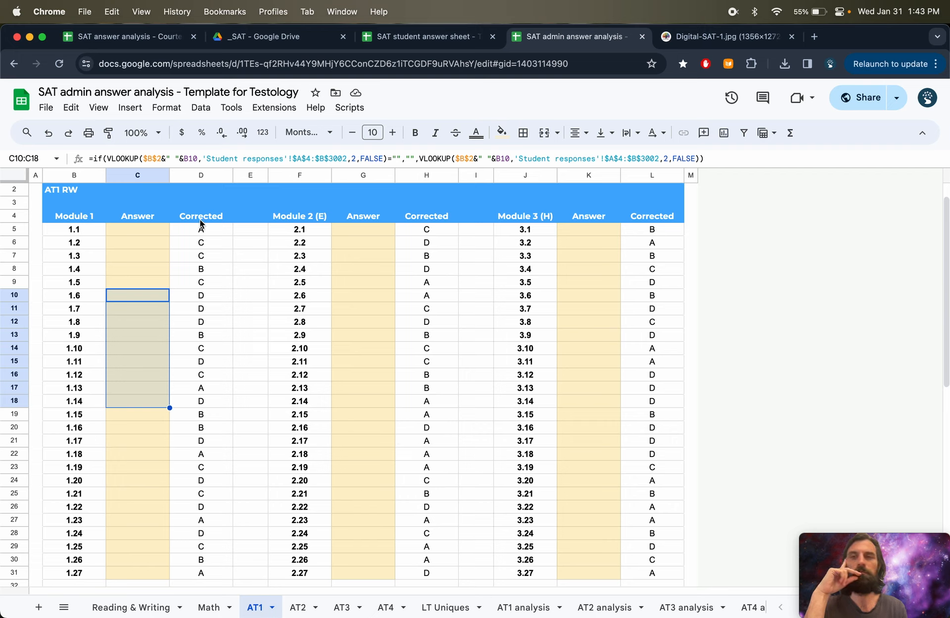
left_click(355, 109)
left_click(375, 129)
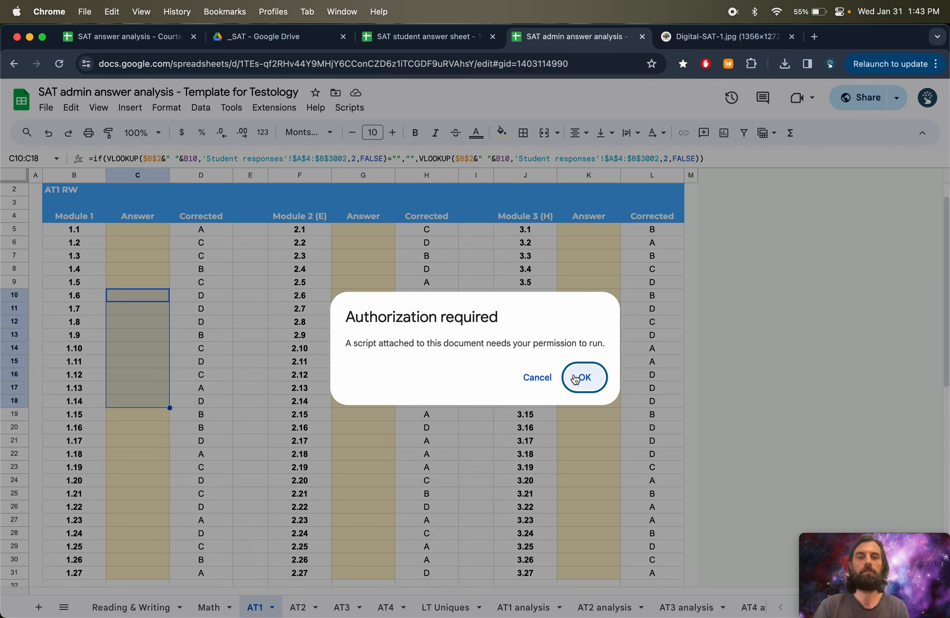
left_click(574, 377)
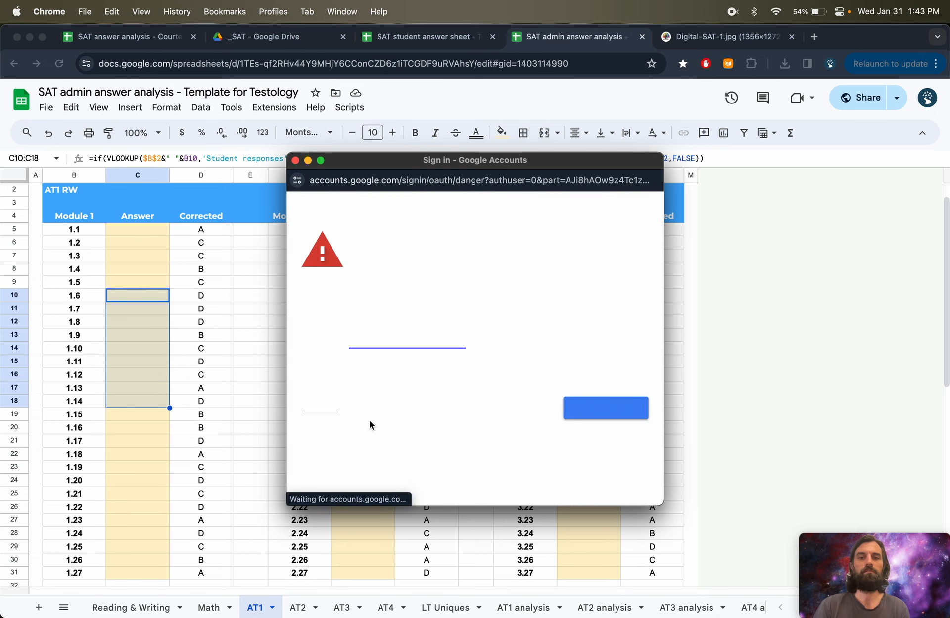
left_click(320, 408)
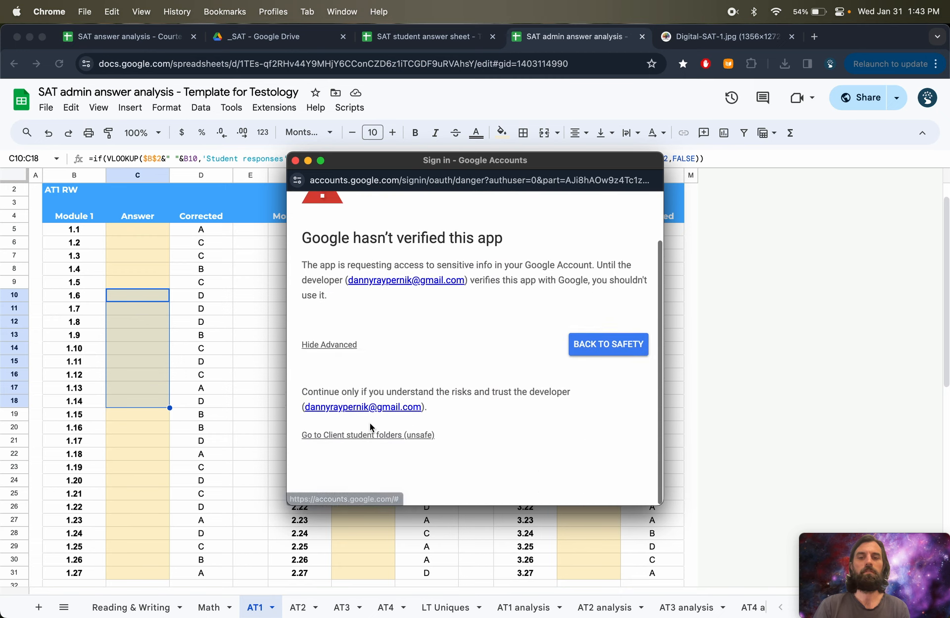
scroll(392, 446, "down", 2)
left_click(393, 445)
scroll(445, 396, "down", 3)
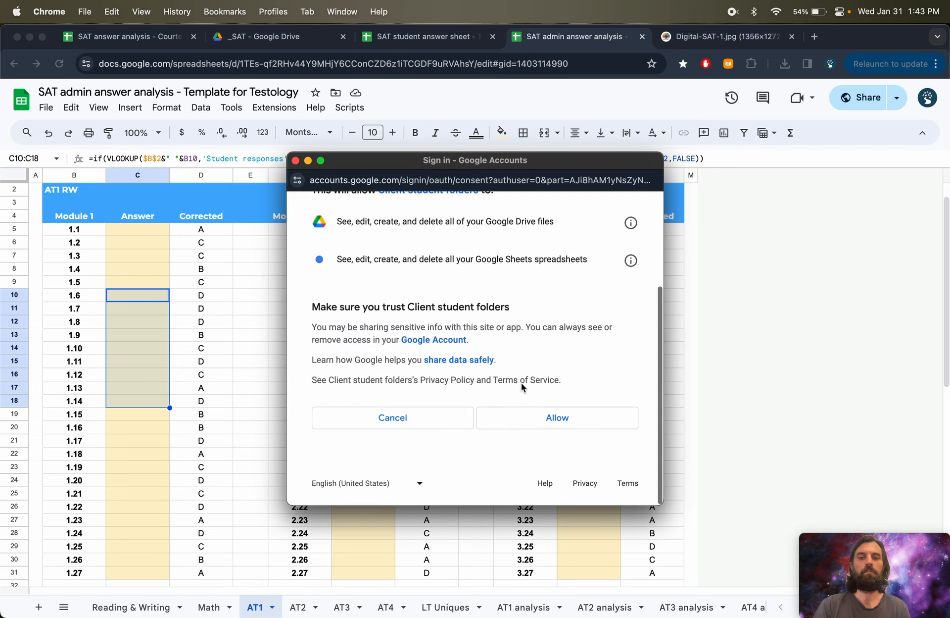
left_click(551, 425)
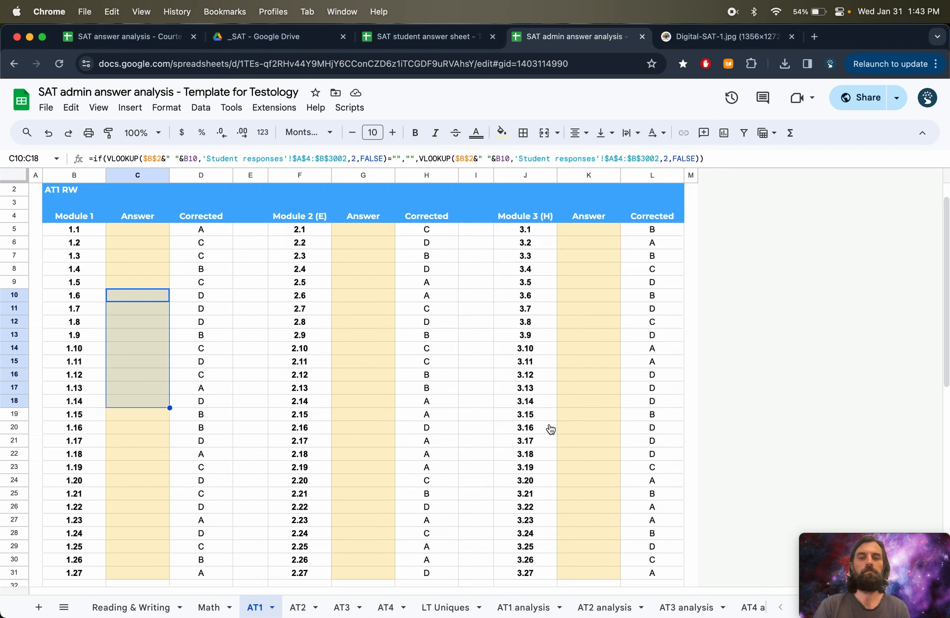
- Run the New SAT student script again and enter the student's full name as the new student
left_click(357, 110)
left_click(374, 136)
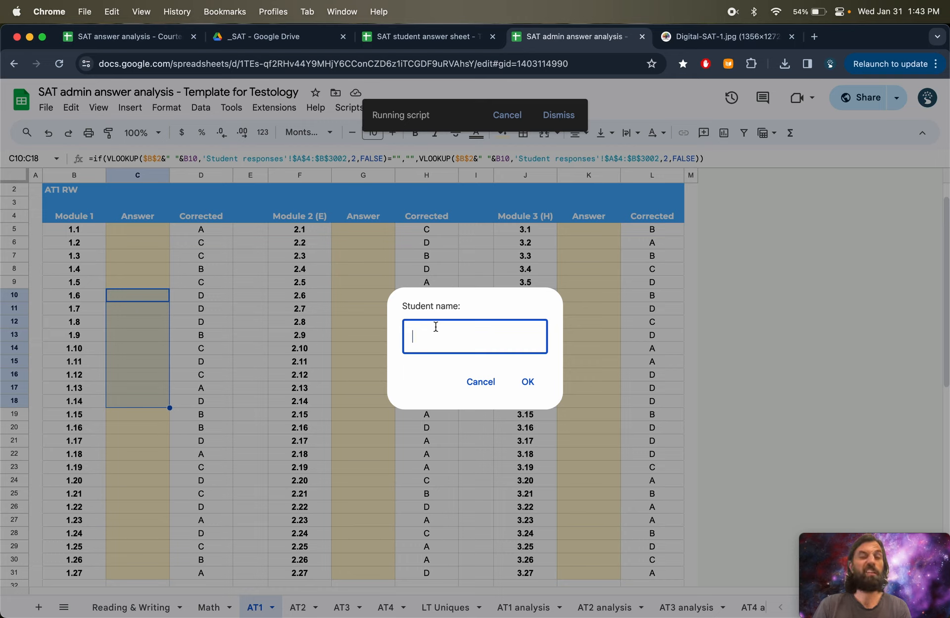
type("Jacob S")
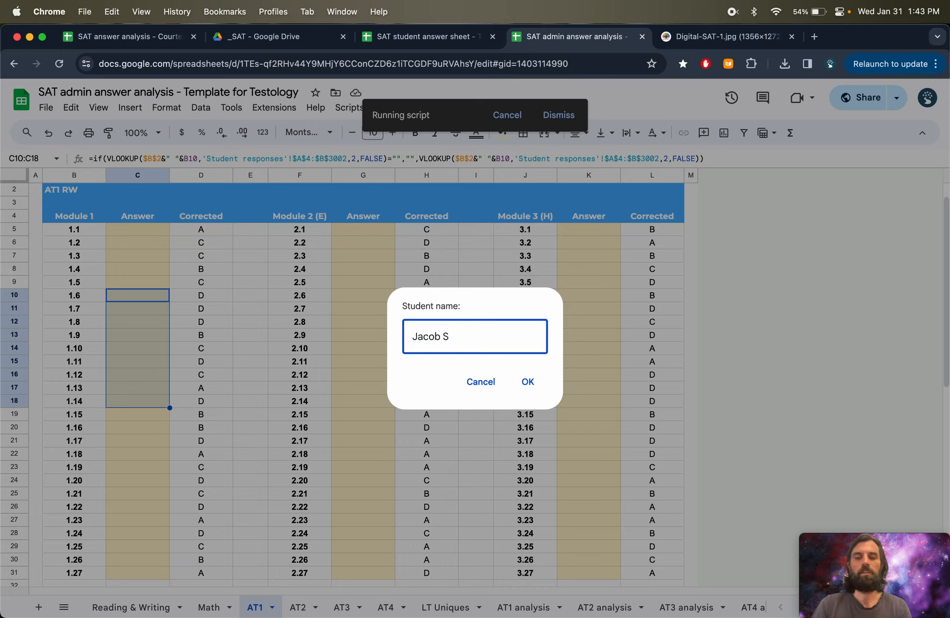
type("hmacob")
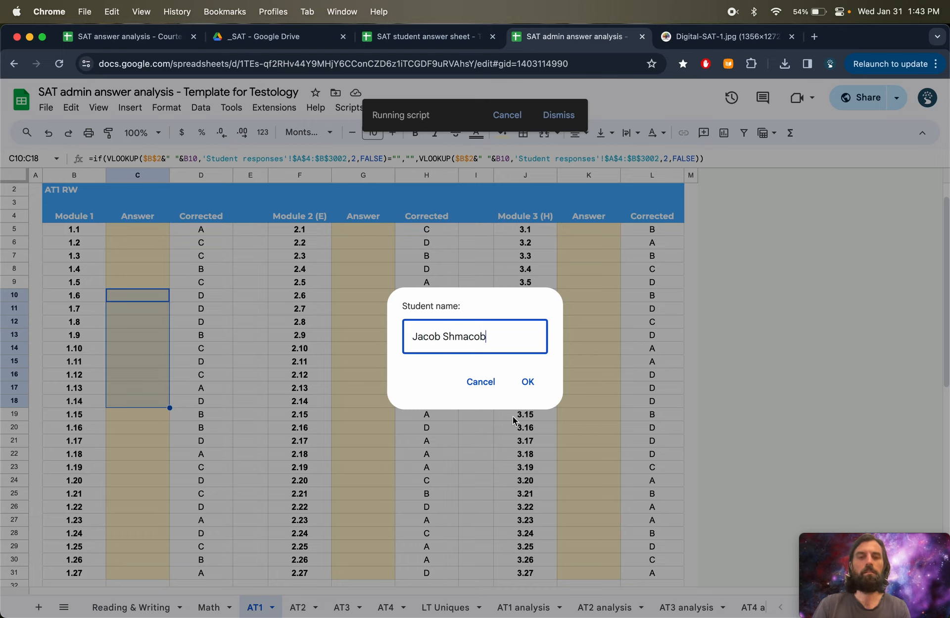
left_click(529, 382)
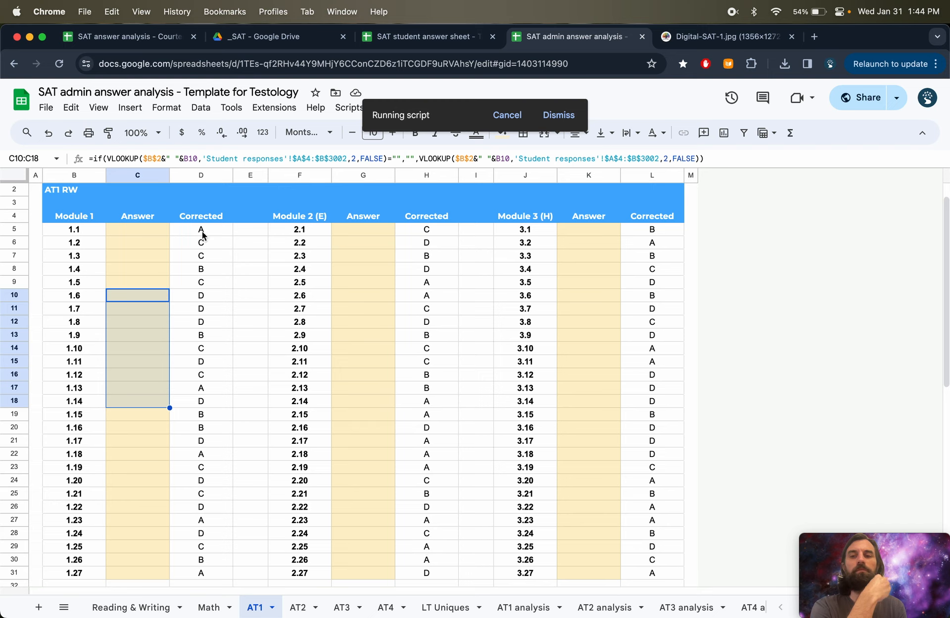
- Browse the AT1 answer columns and the AT1 analysis and Opportunity areas sheets, ending on Reading & Writing
left_click_drag(203, 231, 202, 243)
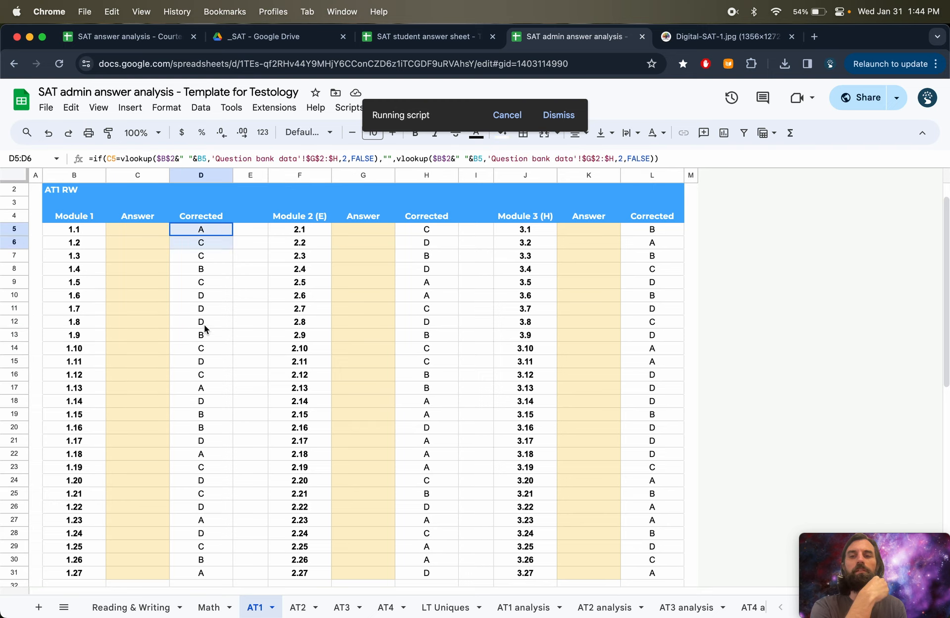
left_click_drag(205, 328, 124, 536)
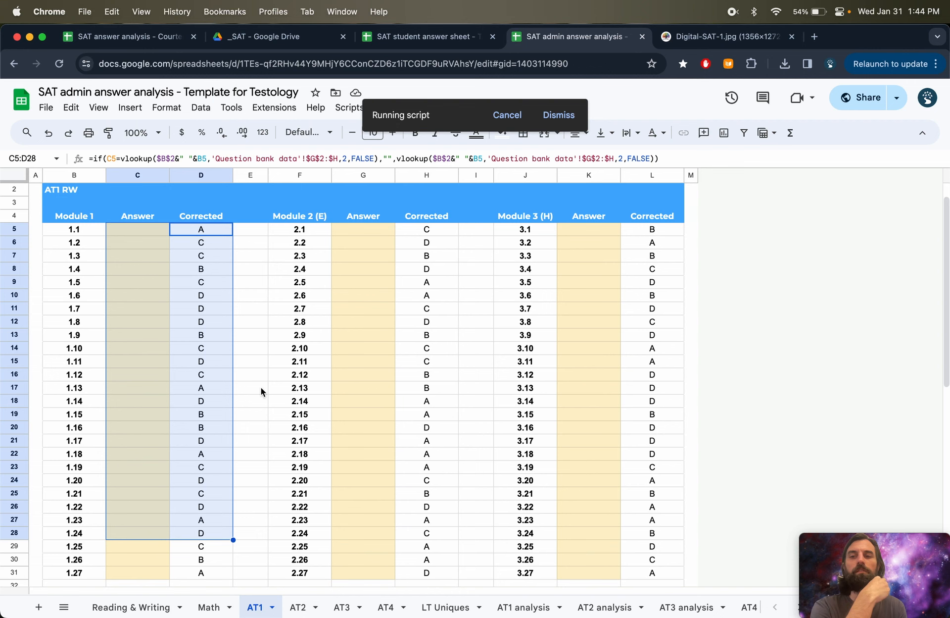
left_click(517, 608)
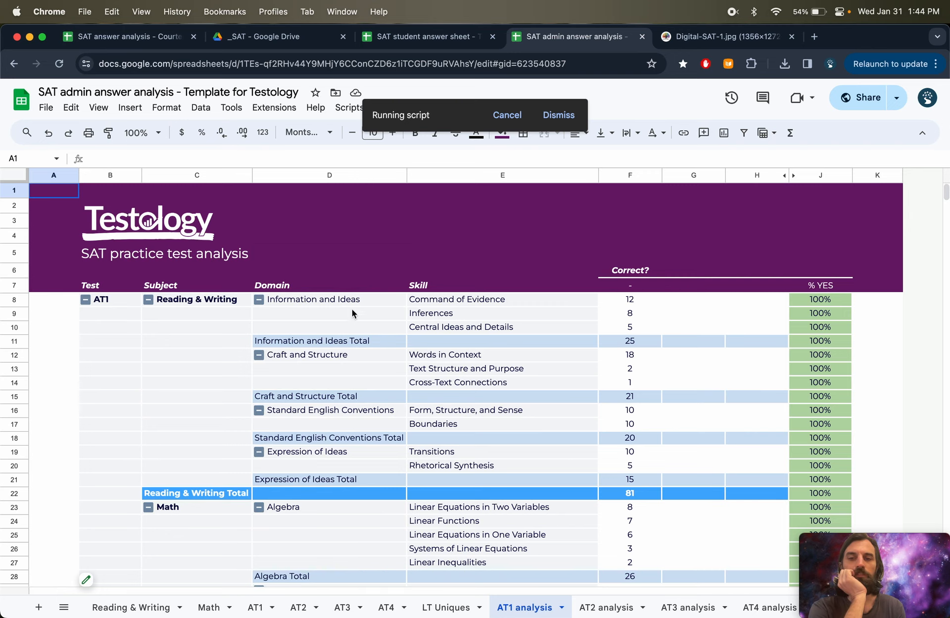
scroll(643, 608, "right", 5)
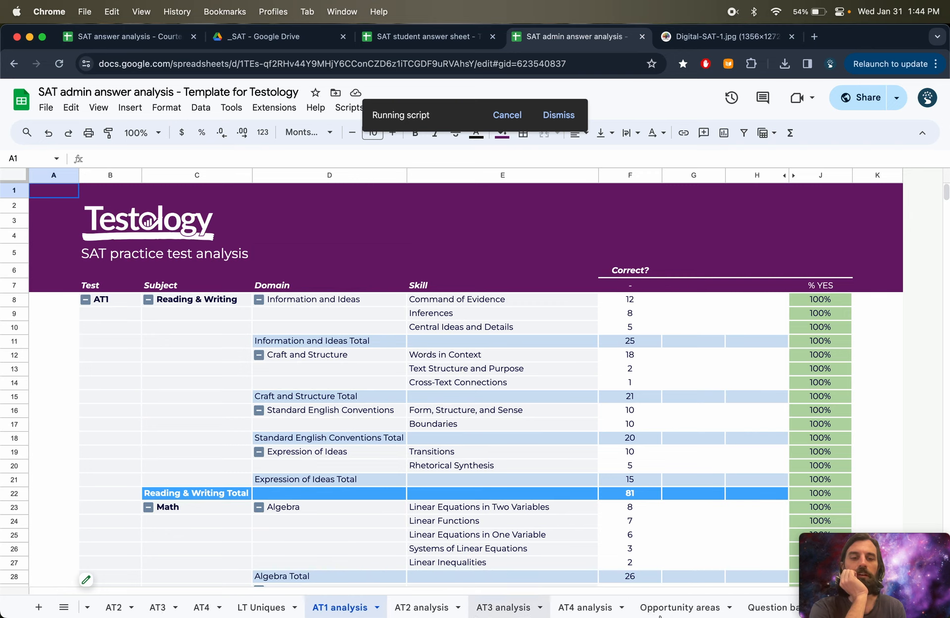
left_click(429, 611)
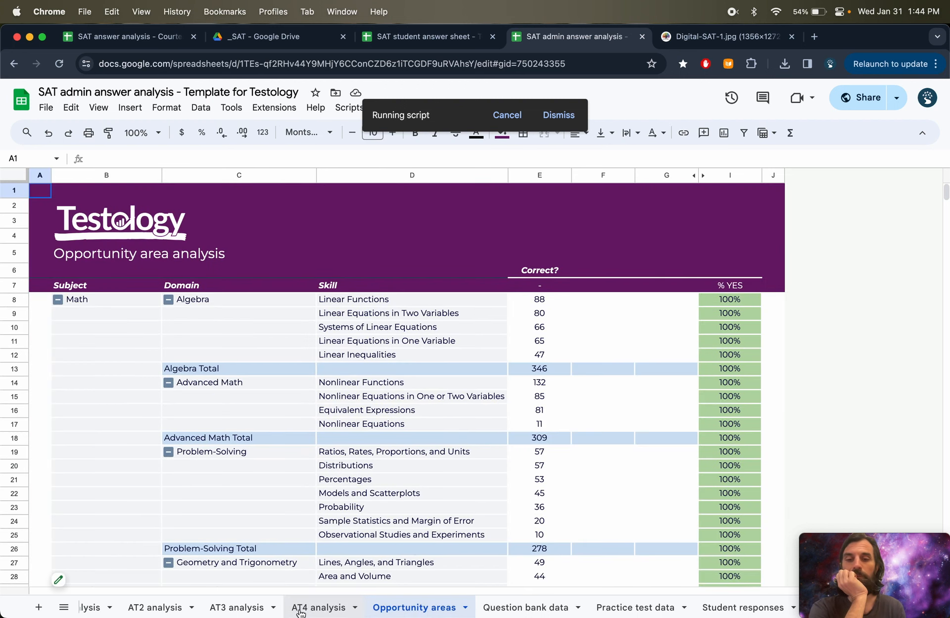
scroll(300, 613, "left", 4)
left_click(235, 608)
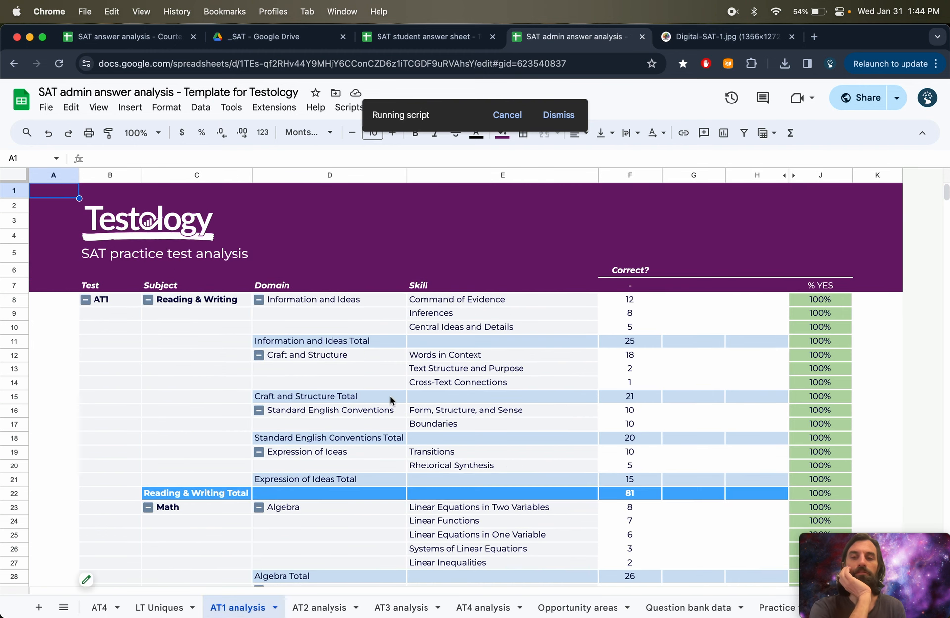
left_click(110, 307)
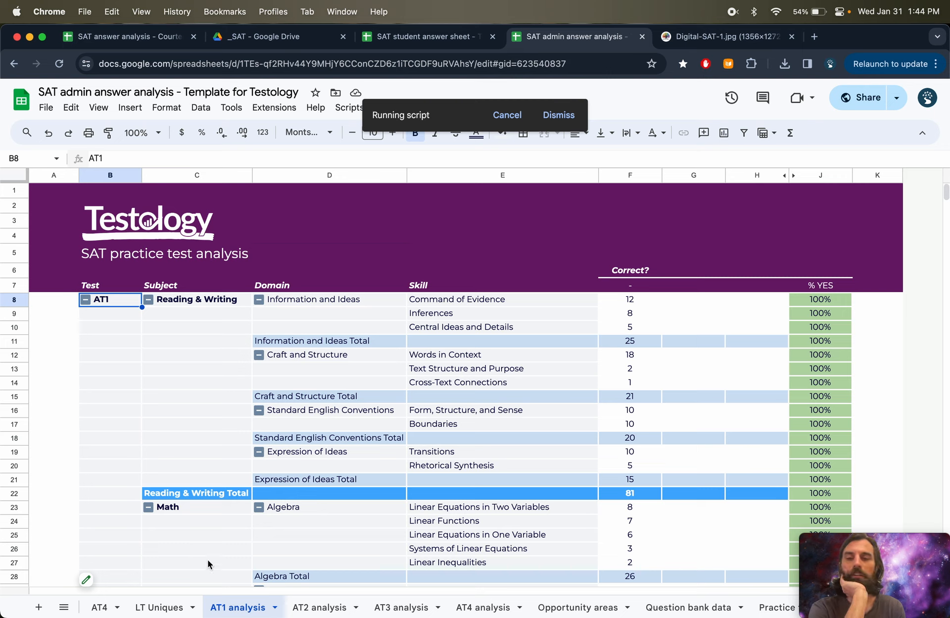
scroll(224, 607, "left", 5)
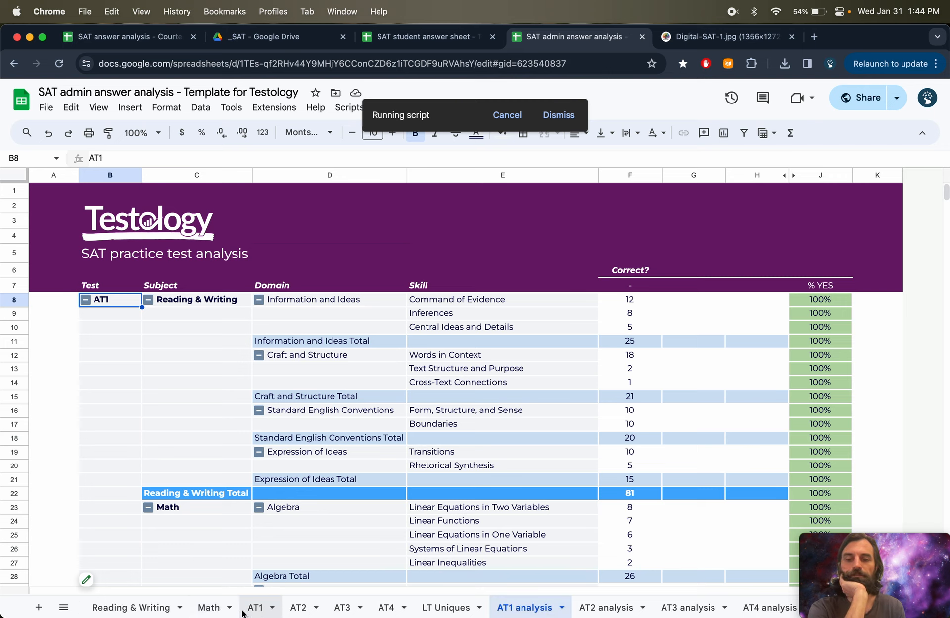
left_click(144, 606)
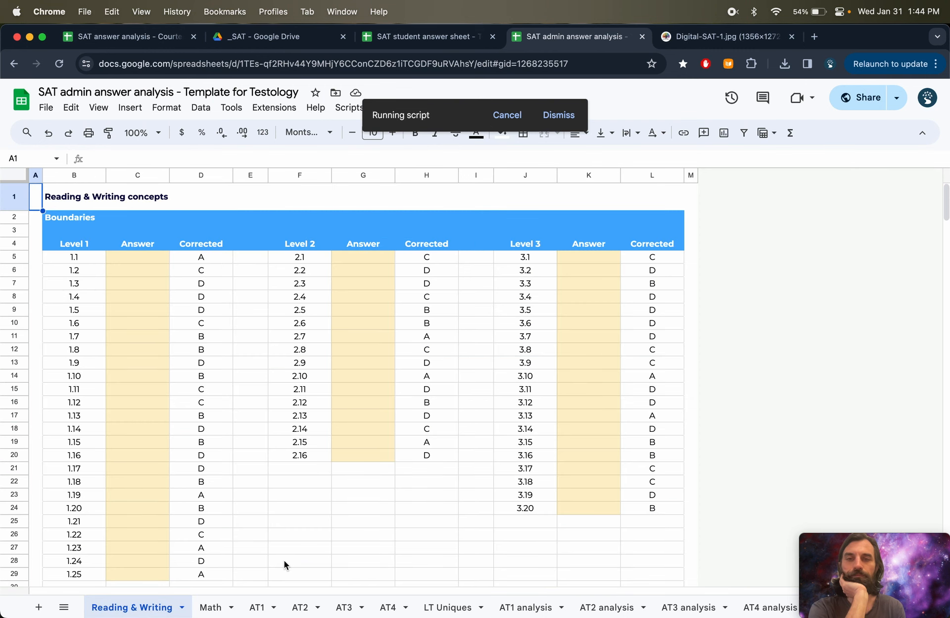
- In Drive, navigate up from the template Student folder to the Students folder to check for the new folder
left_click(270, 40)
left_click(268, 144)
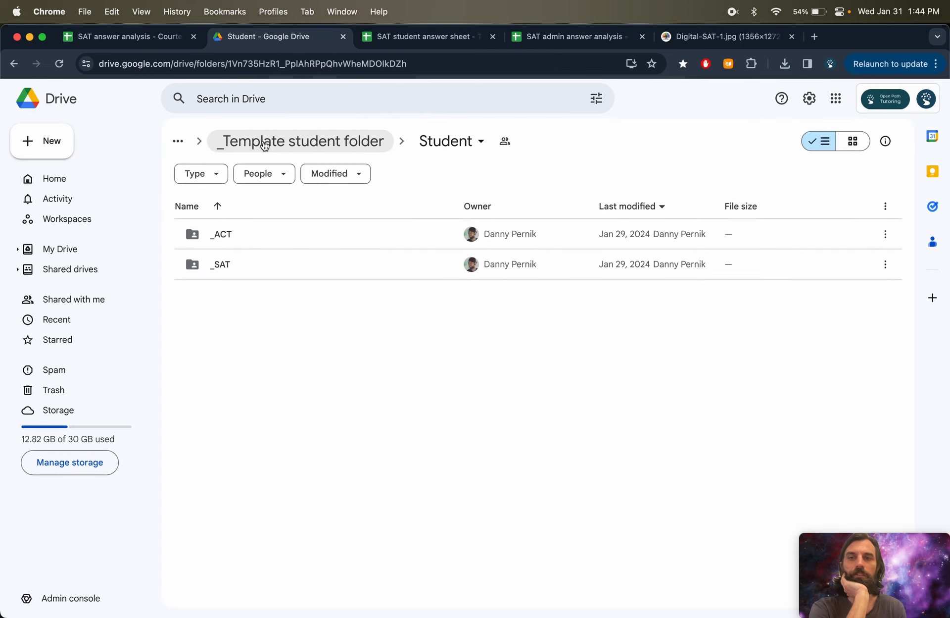
left_click(289, 142)
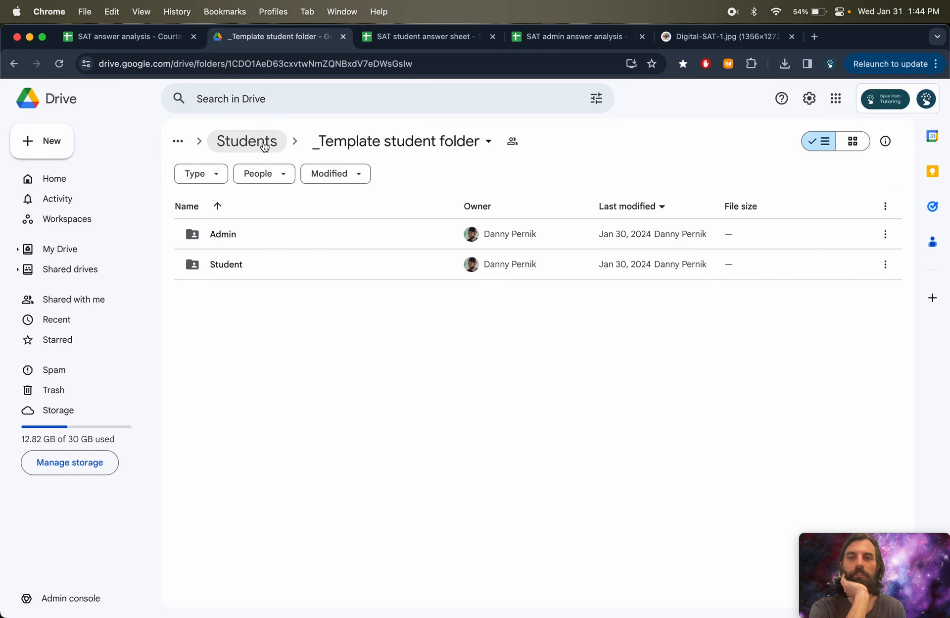
left_click(262, 142)
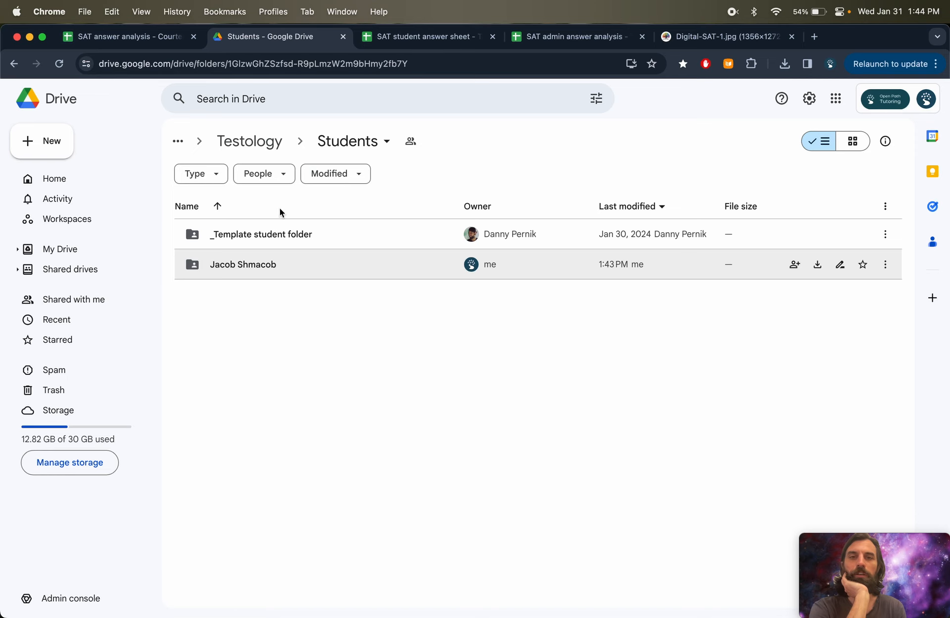
- Return to the admin sheet and acknowledge the SAT folder creation message
left_click(391, 36)
left_click(539, 40)
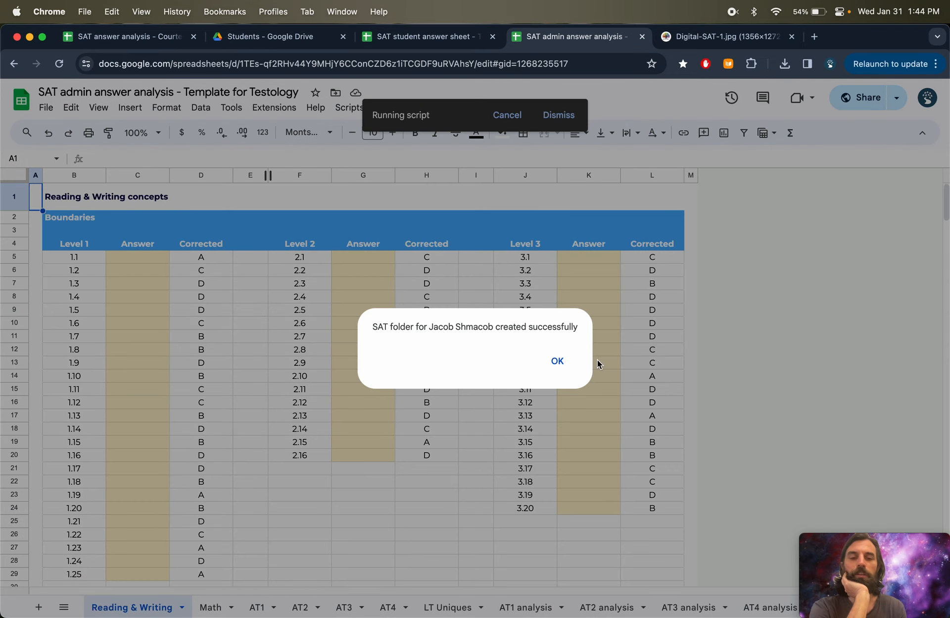
left_click(558, 362)
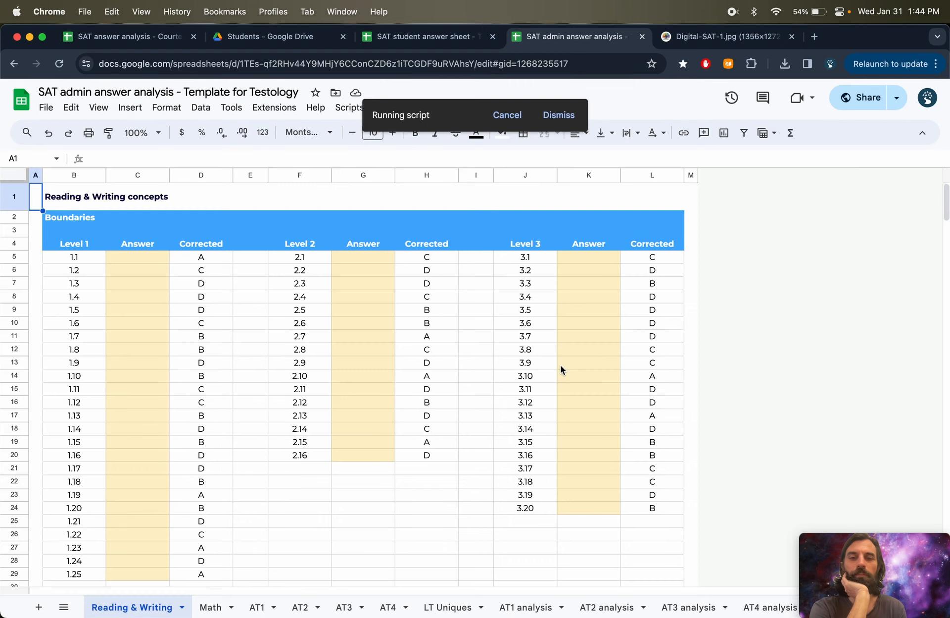
- In Drive, open the new student's folder and its SAT prep subfolder to inspect the created files
left_click(284, 38)
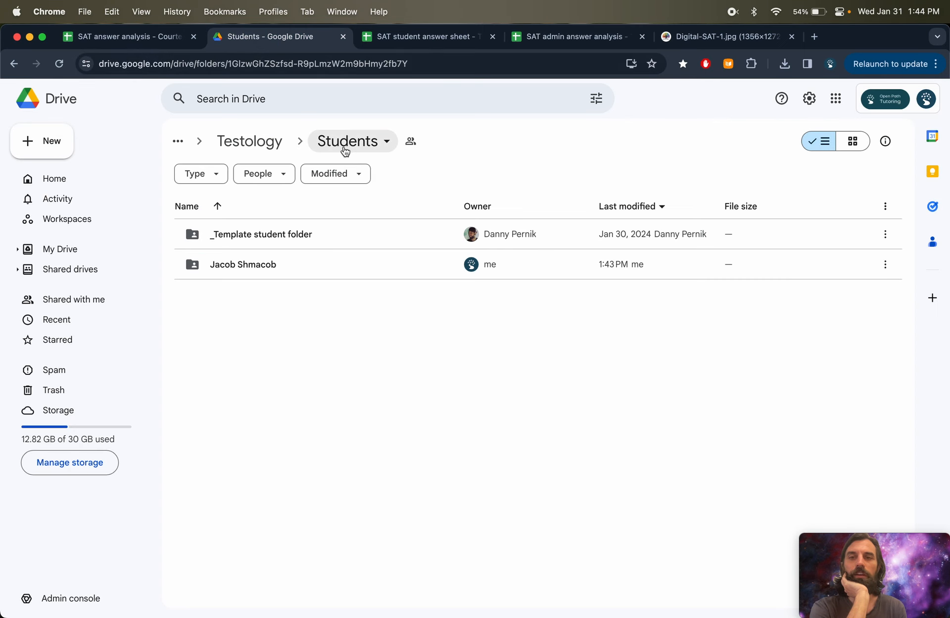
double_click(313, 267)
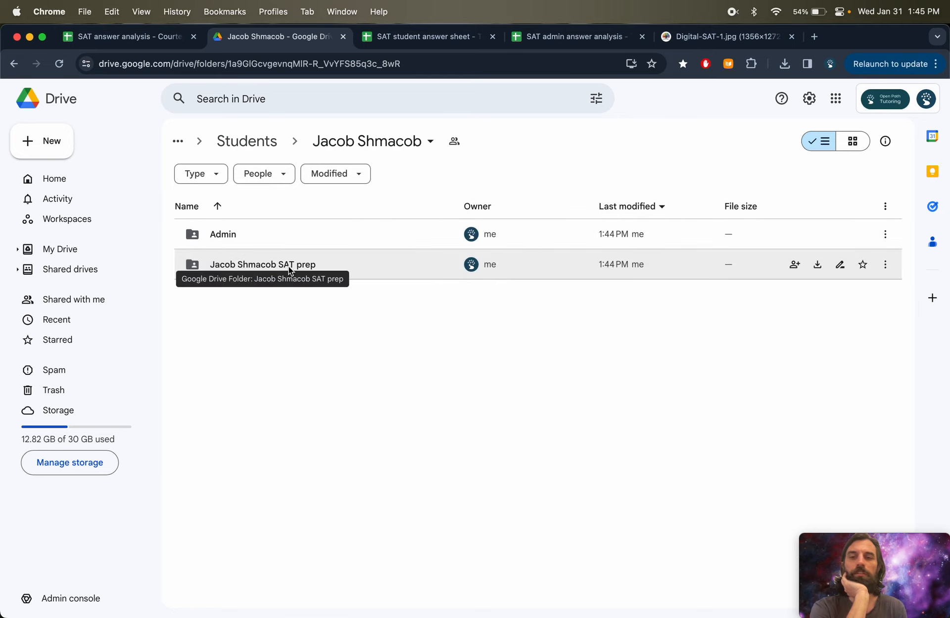
double_click(290, 265)
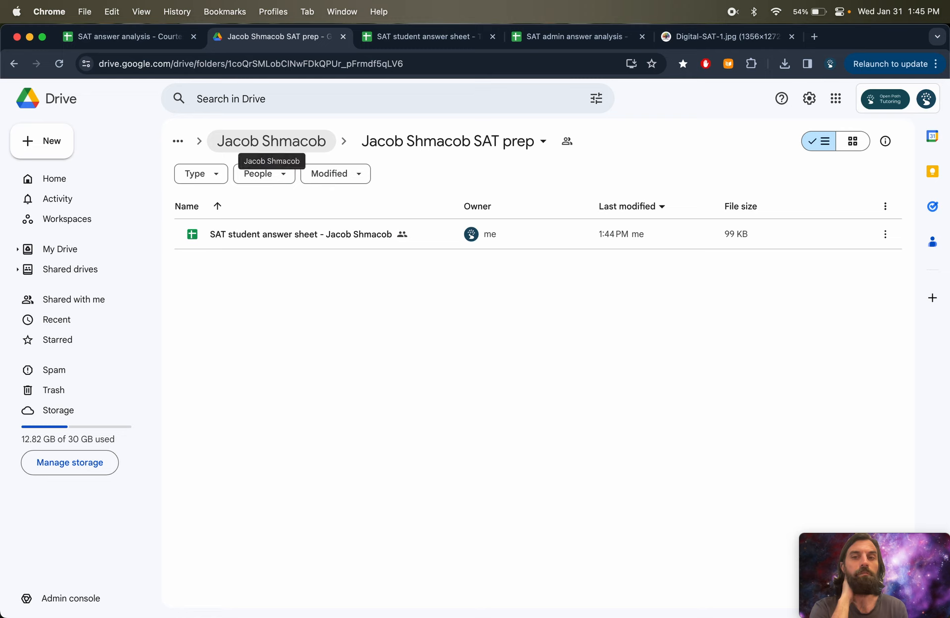
- Navigate back to the _Template student folder and open its Student subfolder
left_click(284, 149)
left_click(276, 149)
double_click(290, 234)
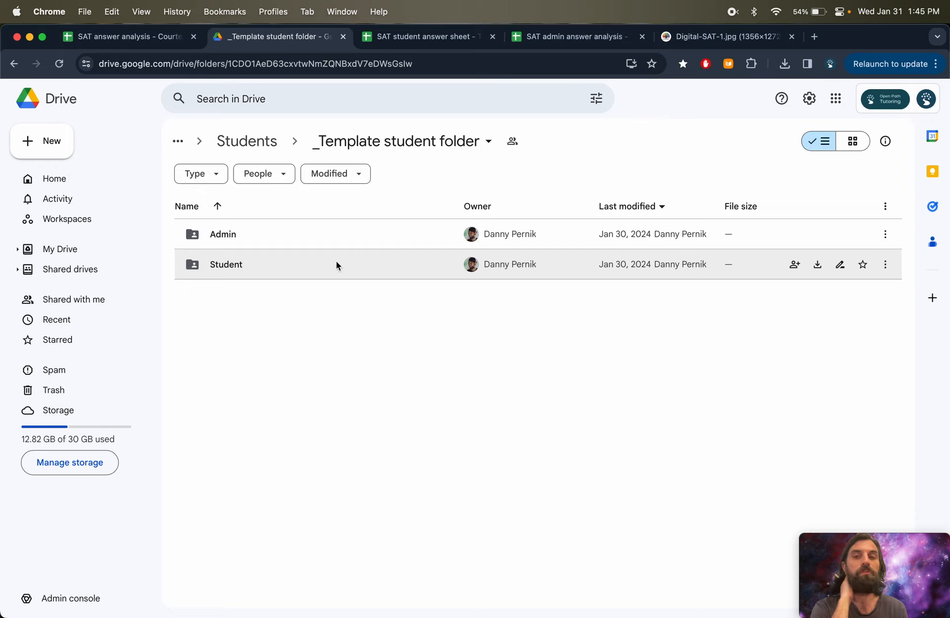
double_click(319, 268)
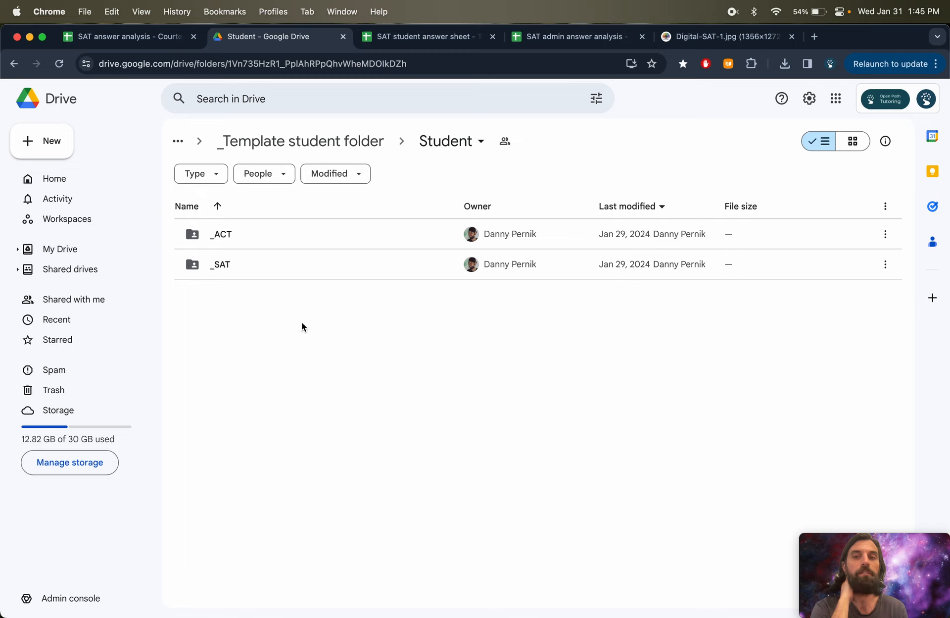
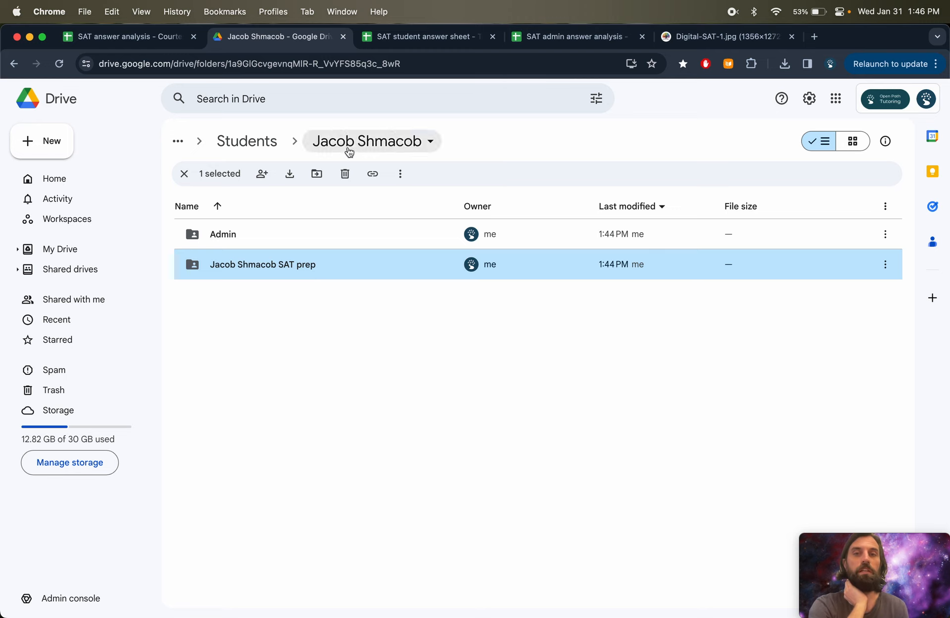
- Navigate from the Students folder into the new student's folder and open its SAT prep subfolder
left_click(247, 141)
left_click(241, 268)
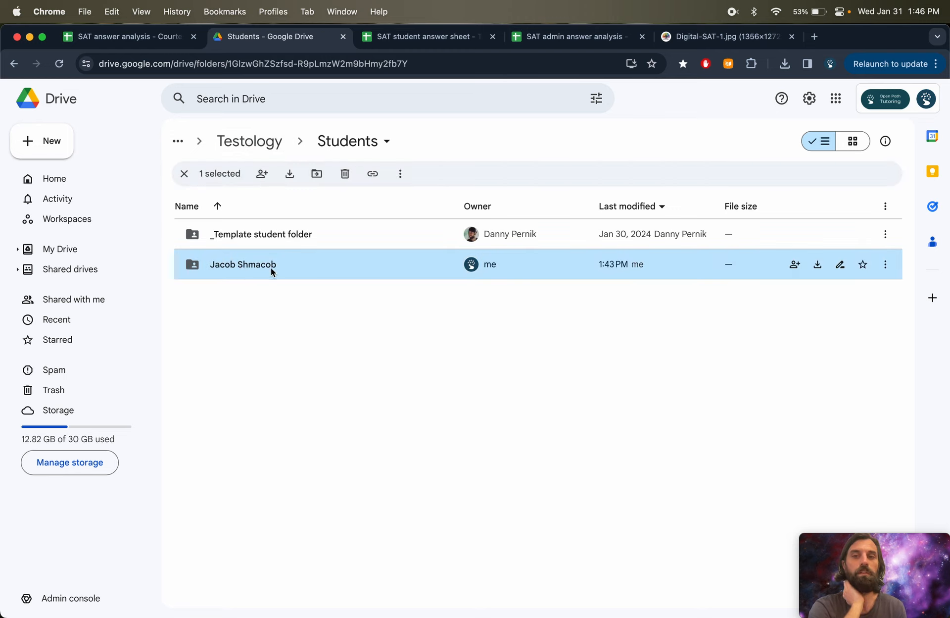
double_click(227, 268)
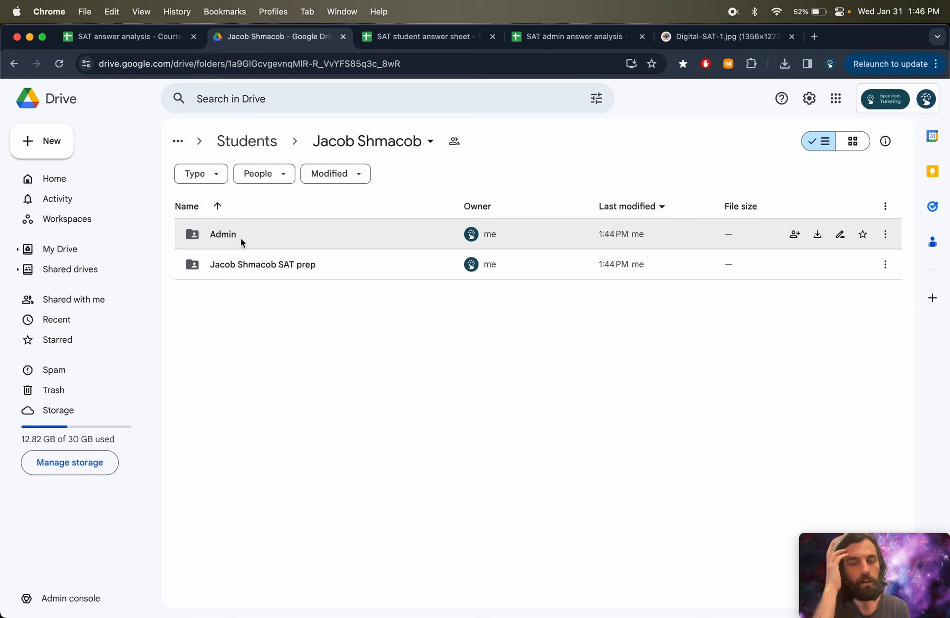
left_click(228, 237)
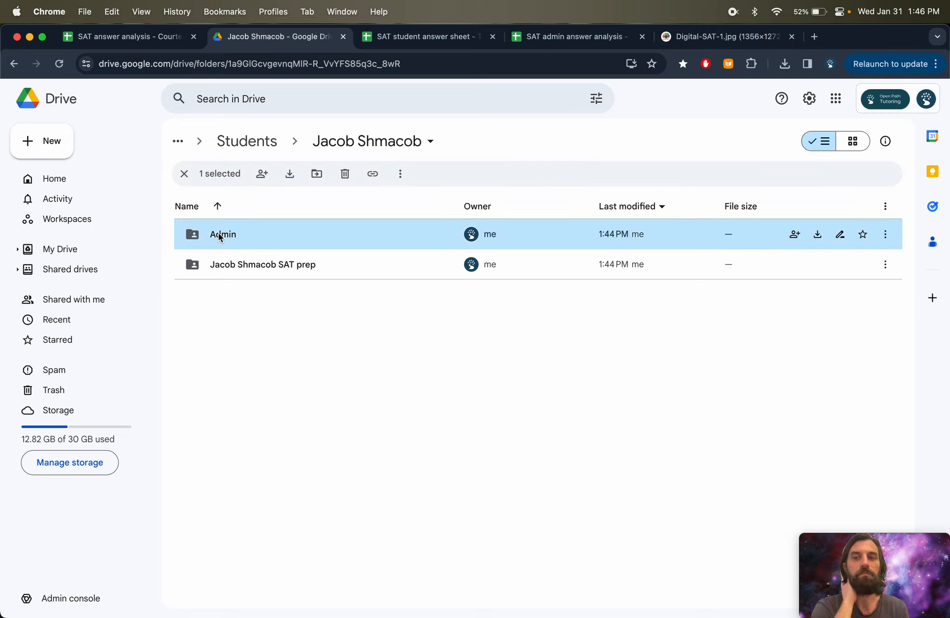
left_click(266, 265)
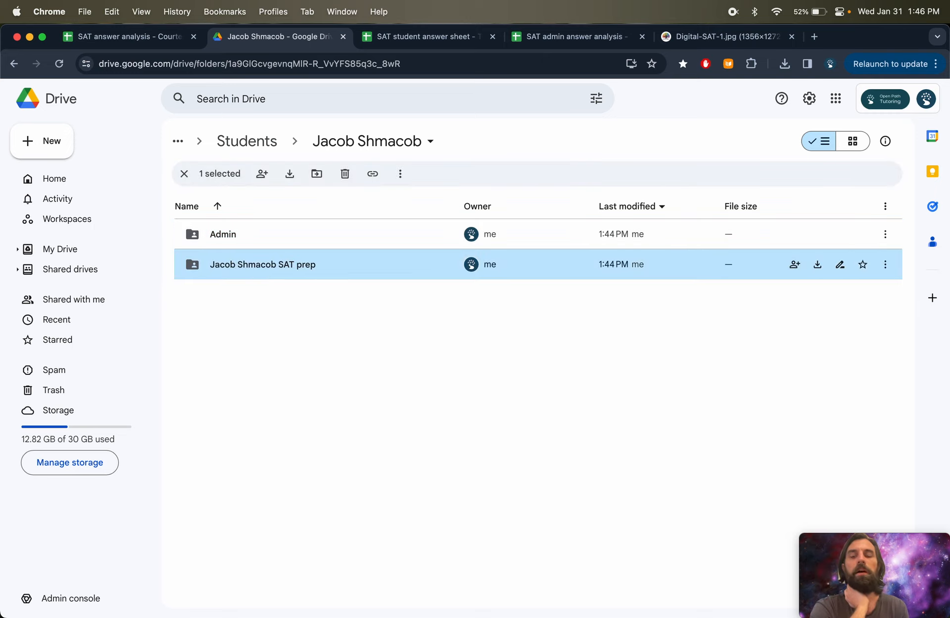
double_click(253, 263)
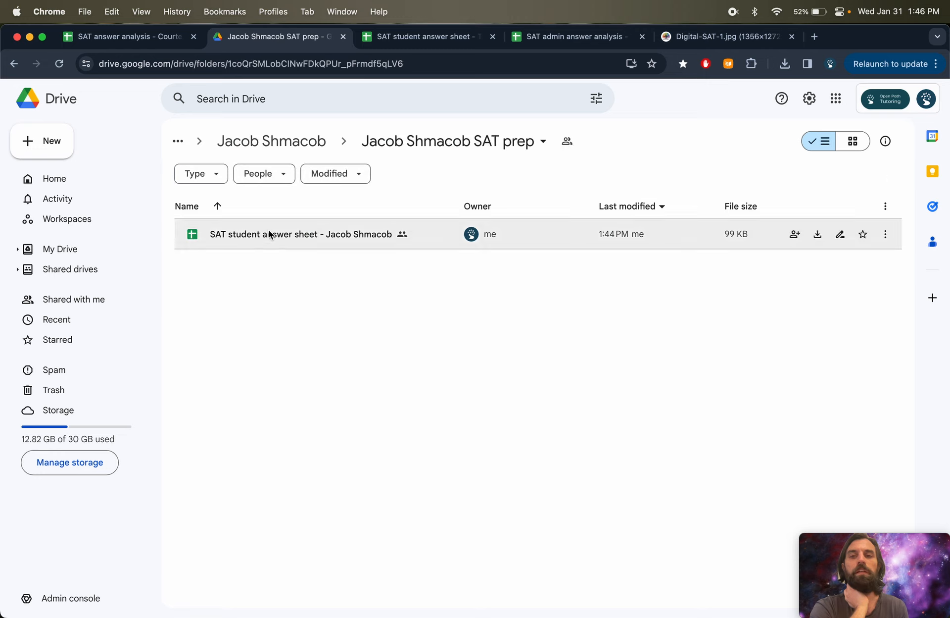
left_click(466, 142)
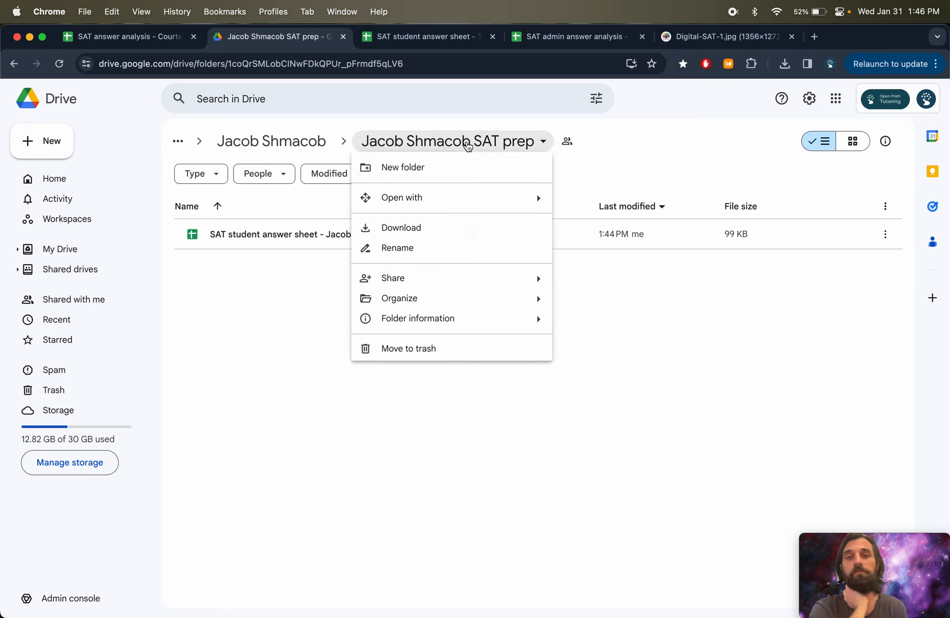
mouse_move(410, 282)
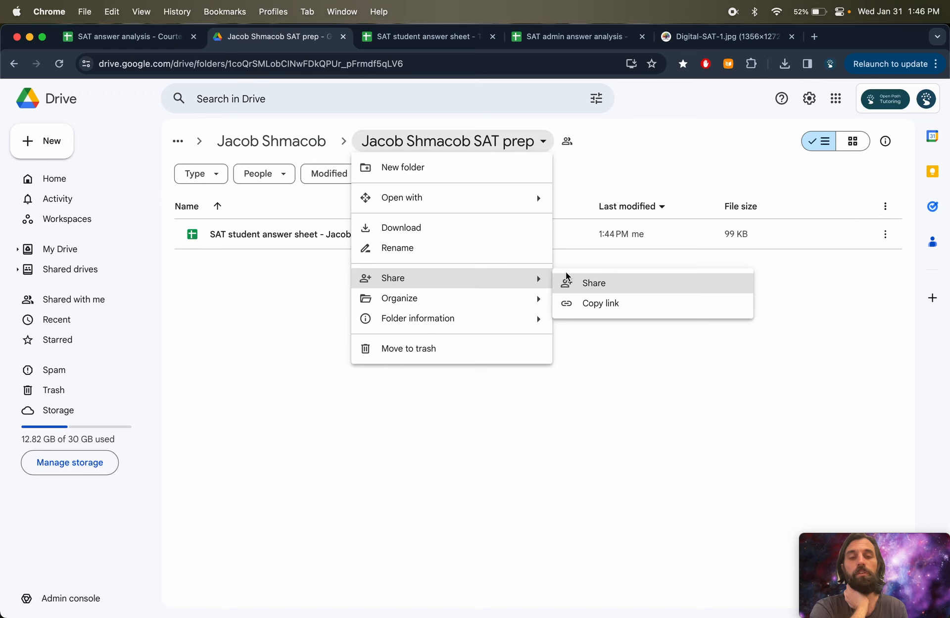
left_click(260, 299)
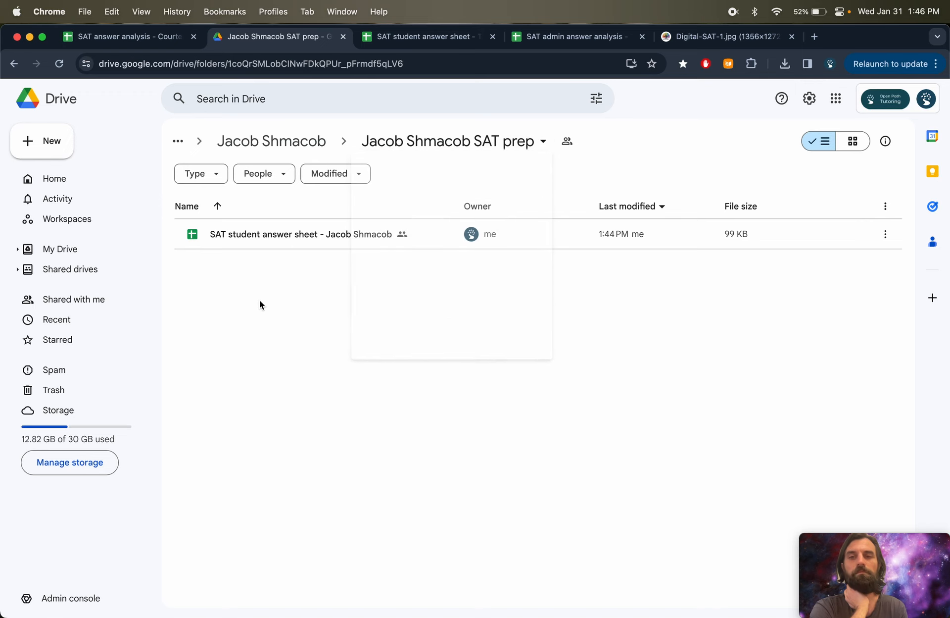
- Open the student's SAT answer sheet and enter answers a, b, c and d for Level 1 items 1.5 to 1.8
double_click(304, 243)
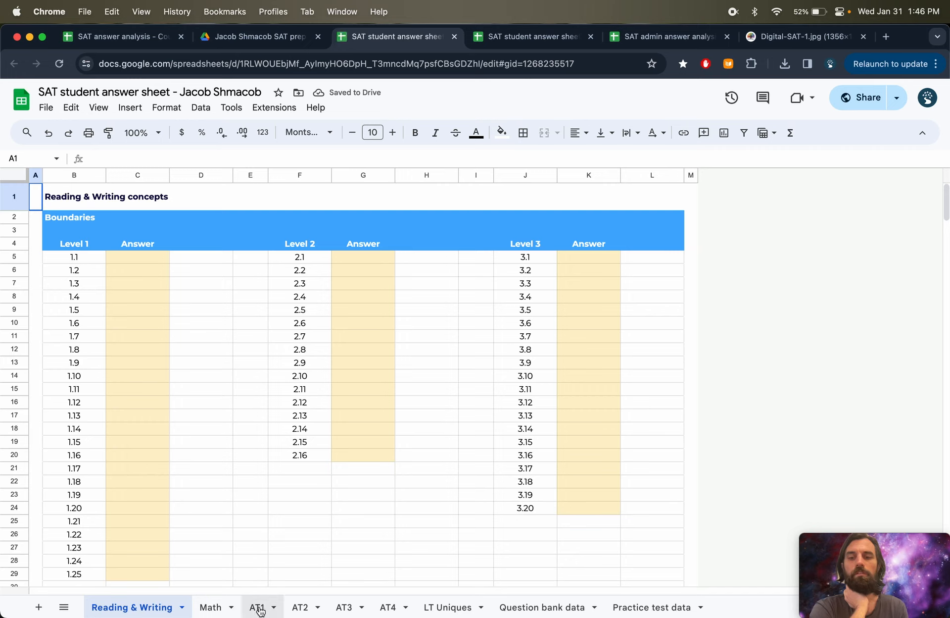
left_click(146, 308)
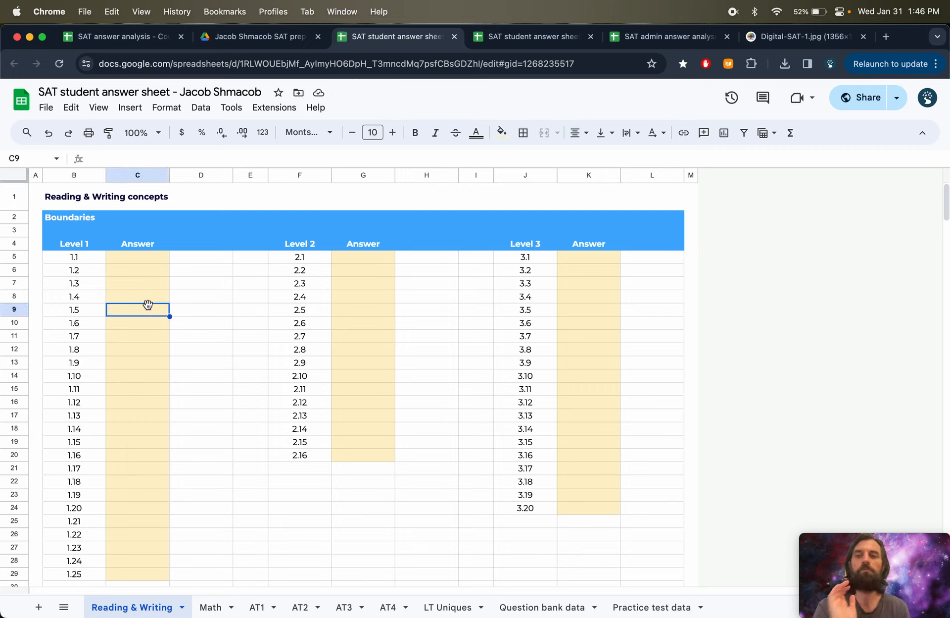
type("a")
key("Return")
type("b")
key("Return")
type("c")
key("Return")
type("d")
key("Return")
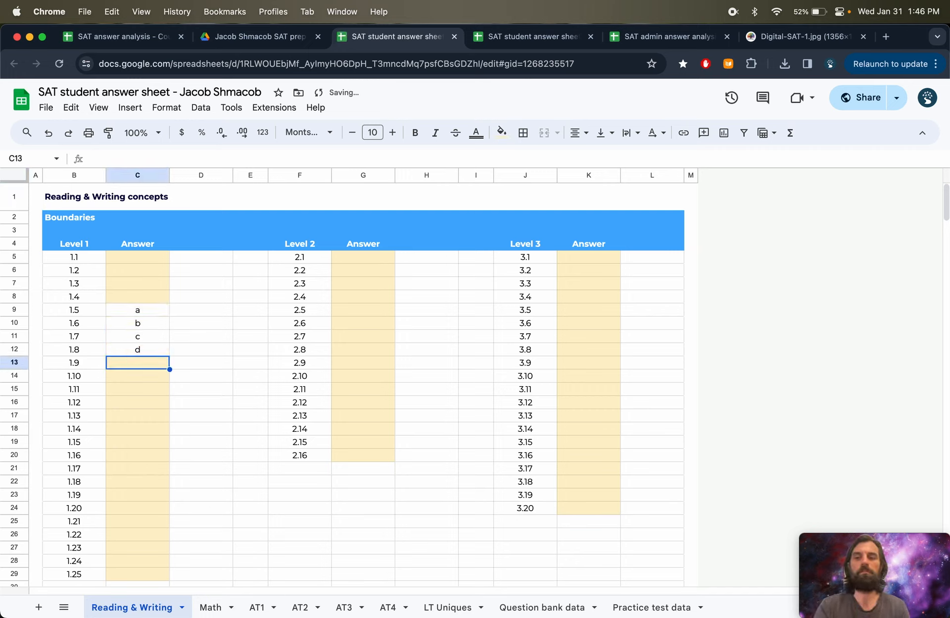
- Back in Drive, open the student's Admin folder and its SAT admin answer analysis spreadsheet
left_click(252, 43)
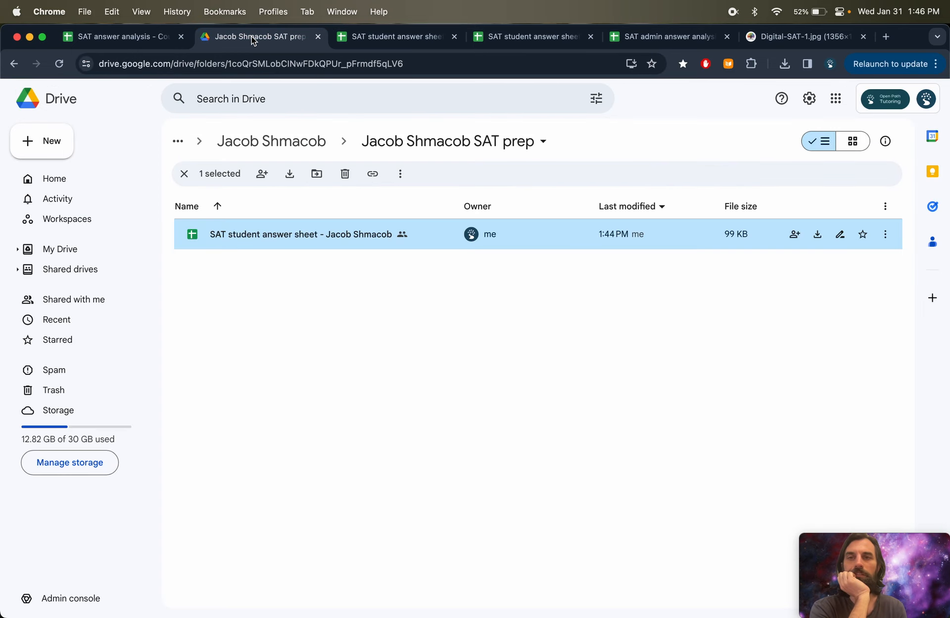
left_click(305, 142)
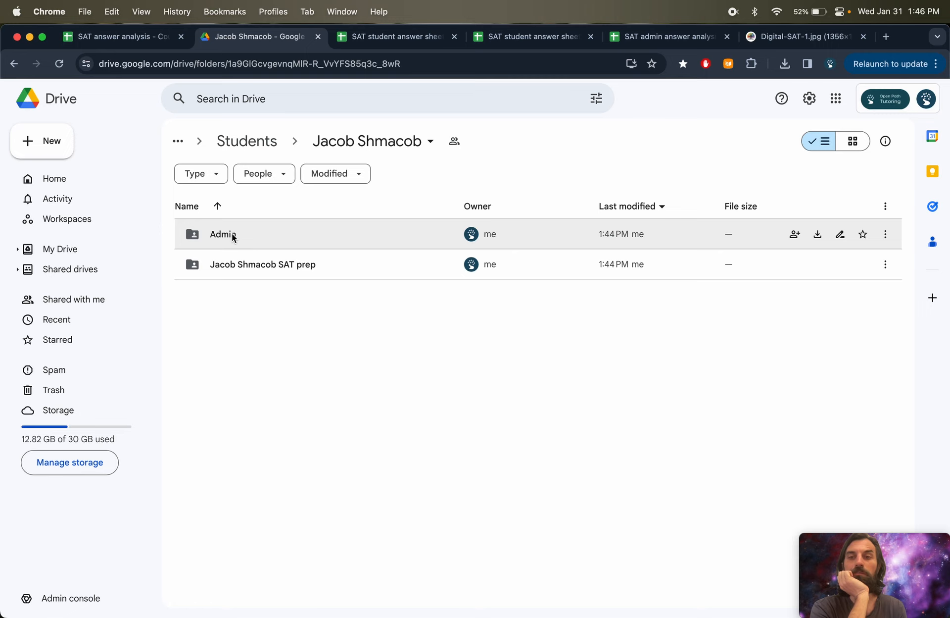
left_click(232, 241)
double_click(233, 241)
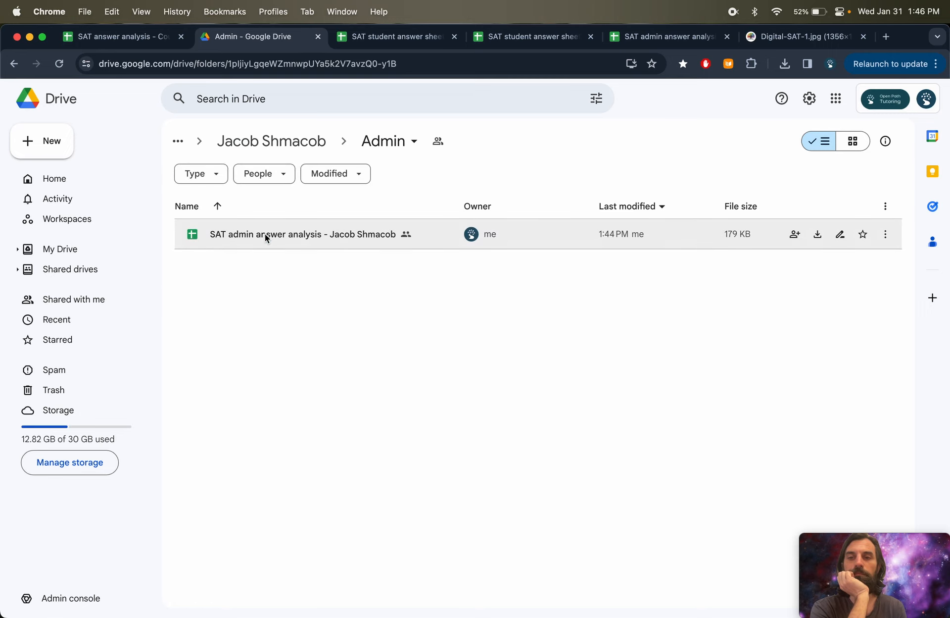
double_click(264, 234)
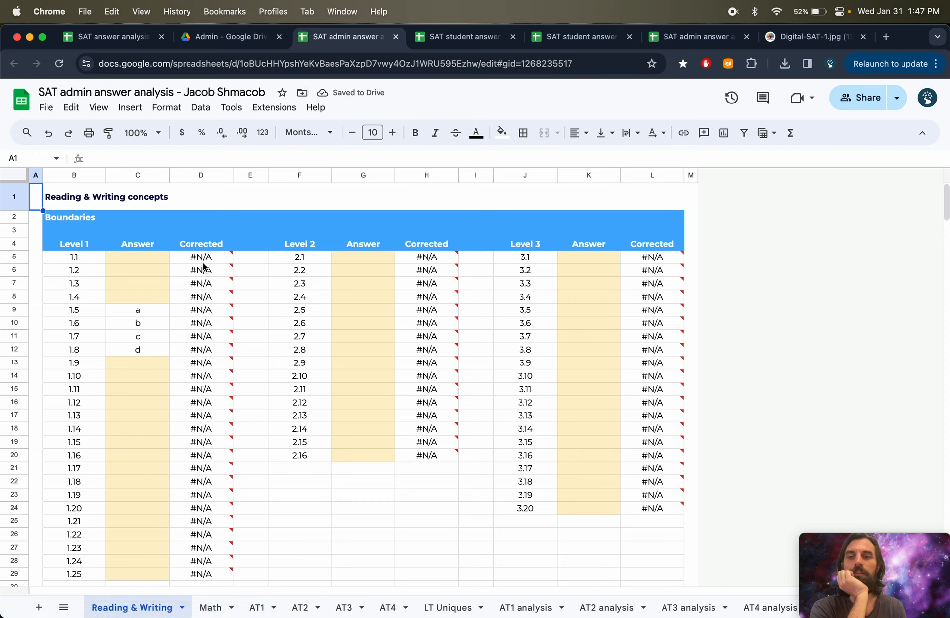
- Examine the Corrected column formulas on the Reading & Writing sheet, then open the Question bank data sheet
left_click_drag(203, 259, 208, 455)
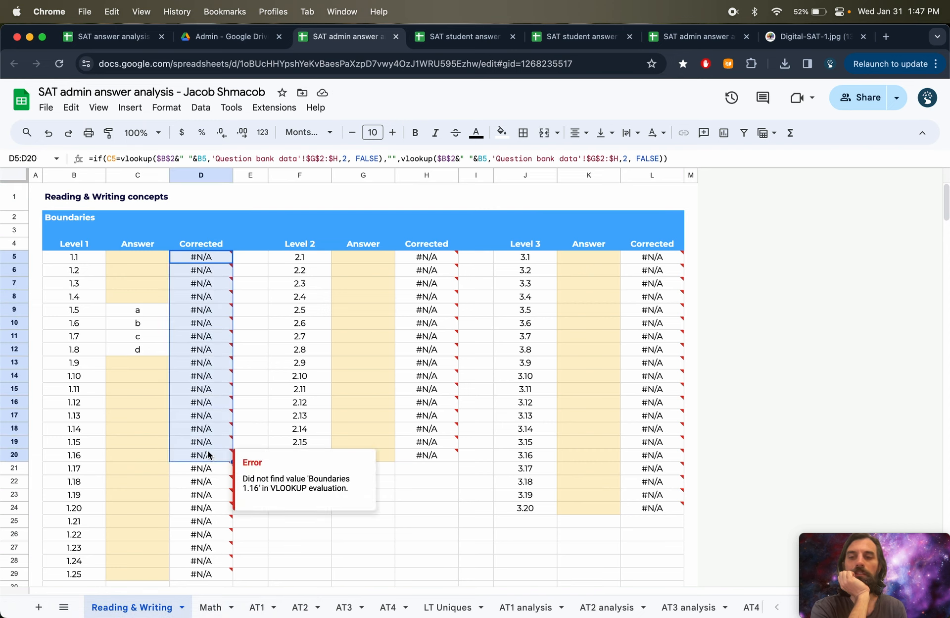
left_click(210, 484)
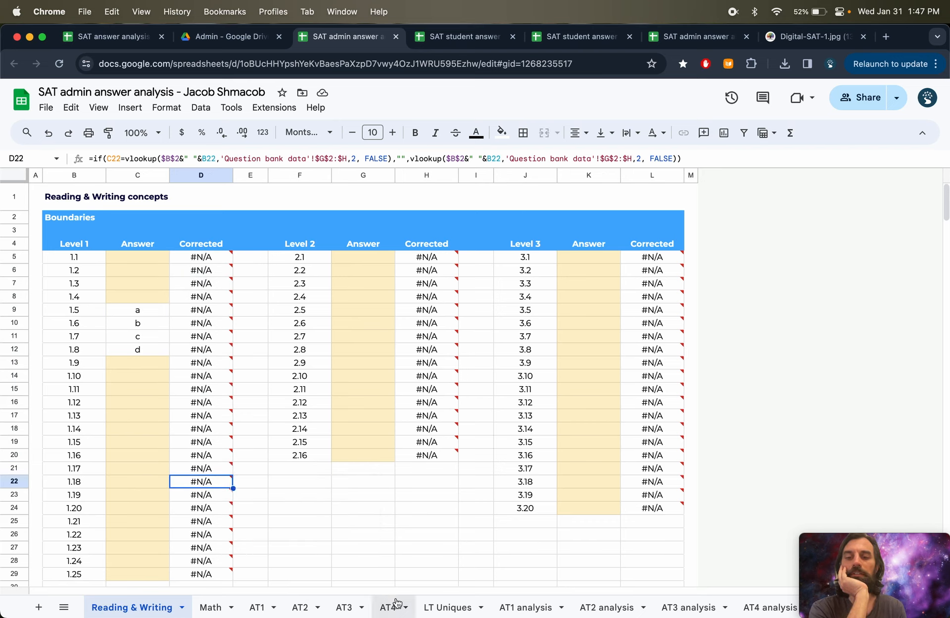
scroll(406, 607, "right", 8)
left_click(544, 608)
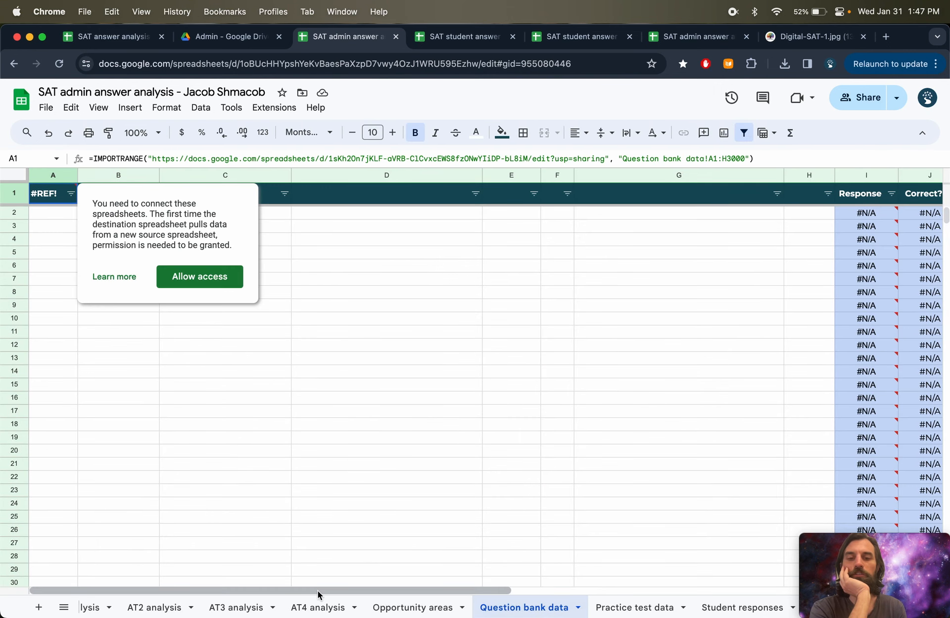
scroll(347, 608, "left", 5)
scroll(347, 609, "right", 5)
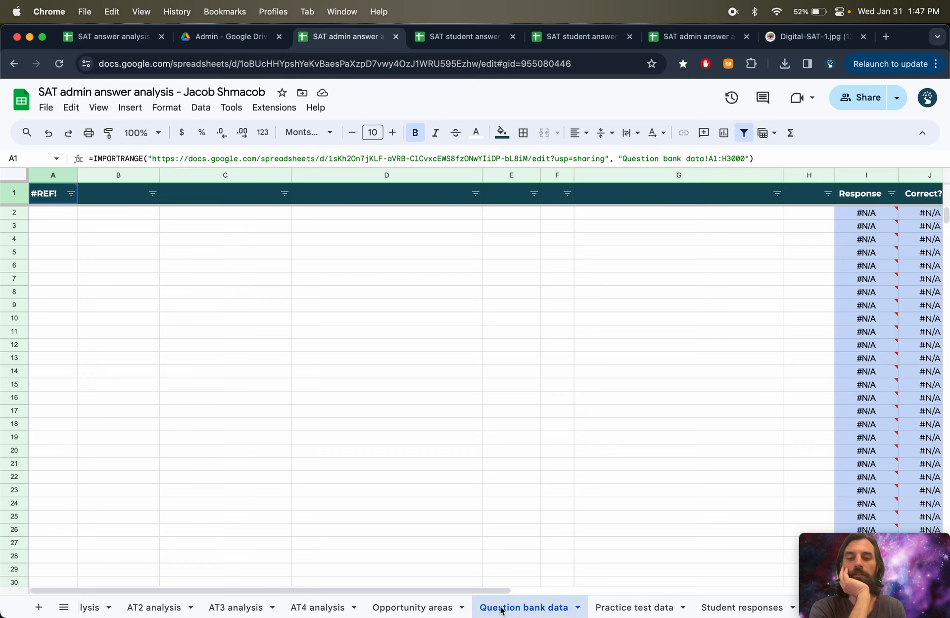
- On the Practice test data sheet, allow access so its IMPORTRANGE connects to the source spreadsheet
left_click(625, 608)
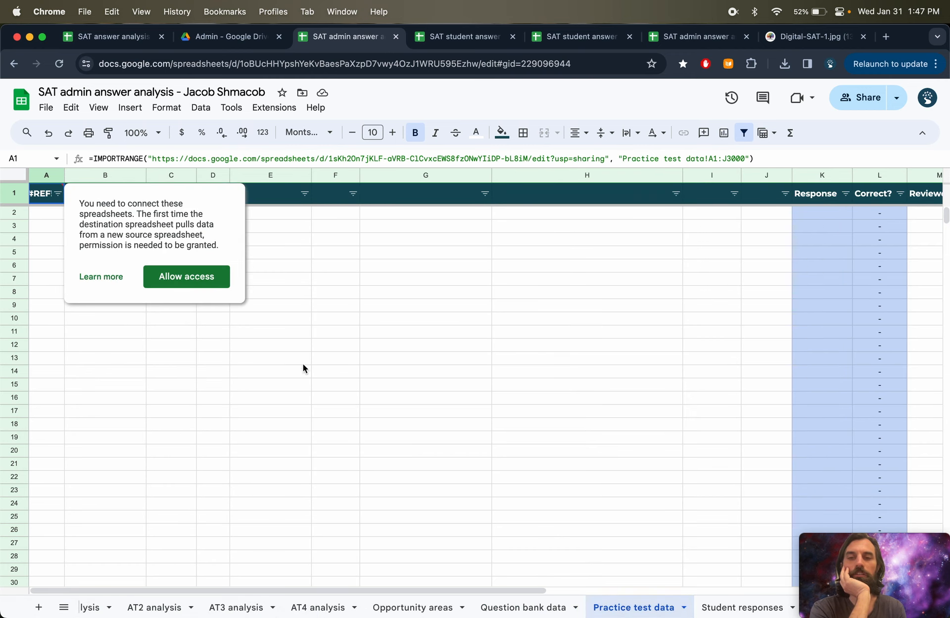
left_click(182, 277)
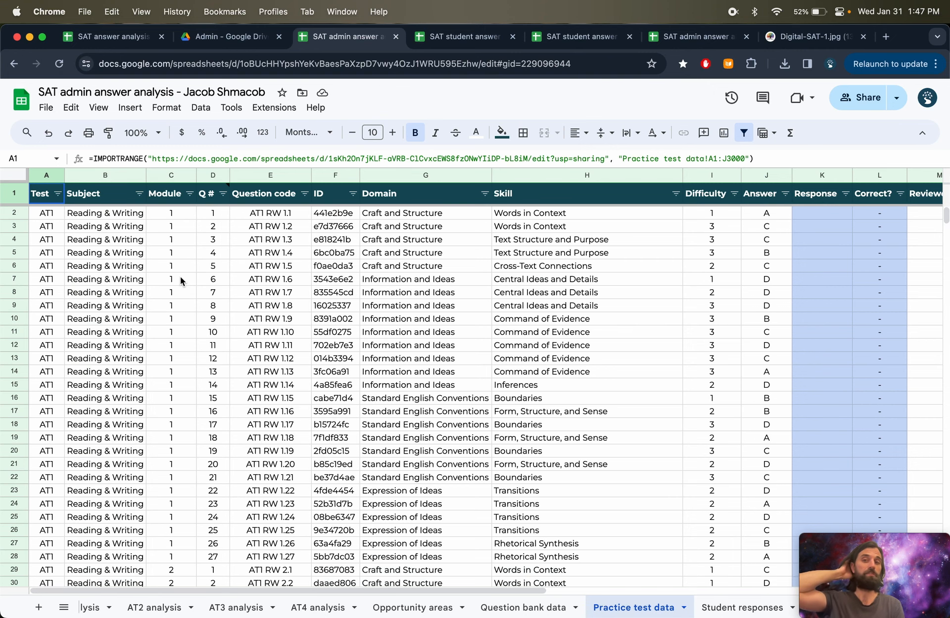
- Examine the IMPORTRANGE source formula and compare the Question bank data and Practice test data sheets
left_click_drag(153, 158, 609, 159)
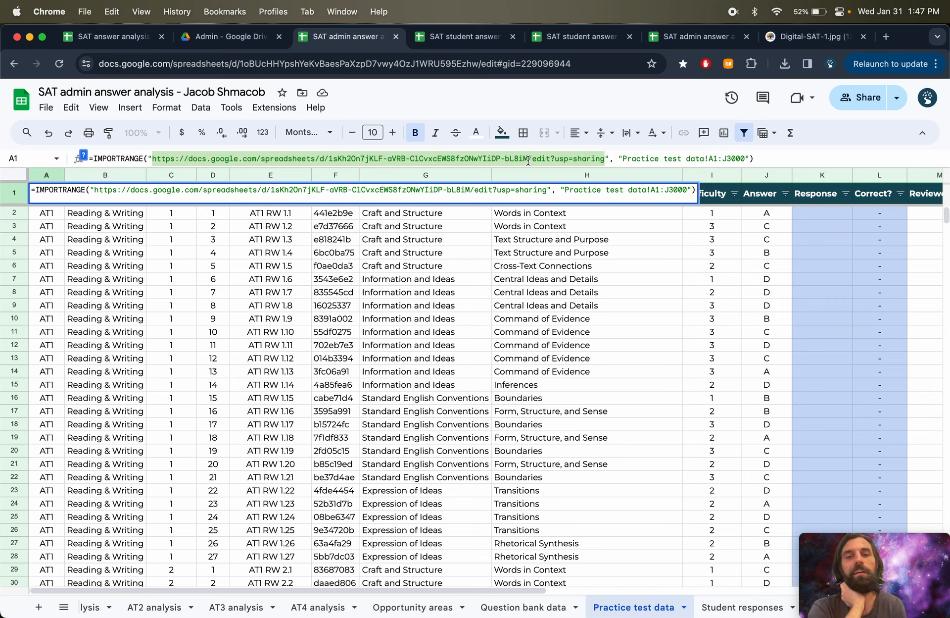
key("Escape")
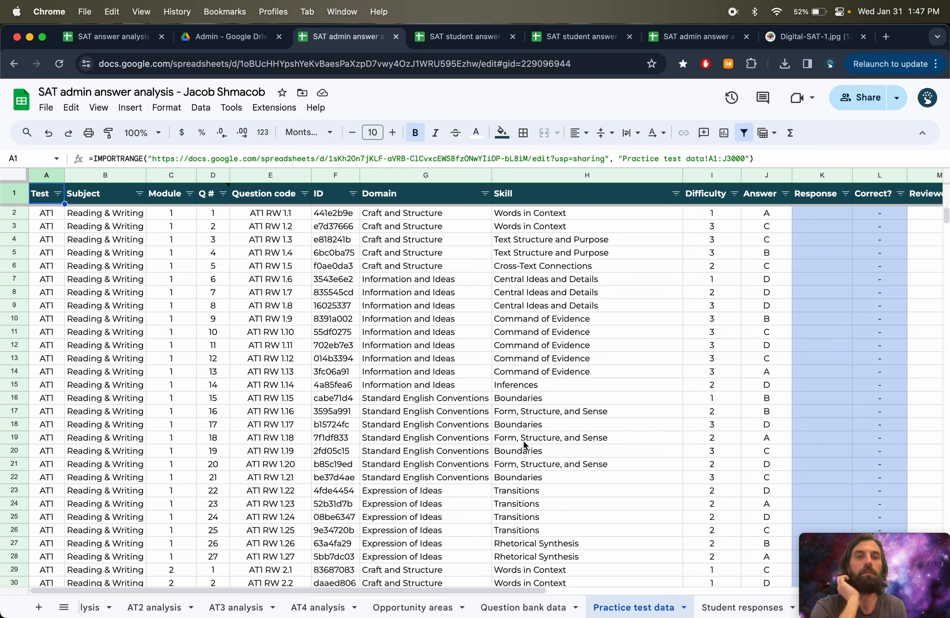
left_click(500, 612)
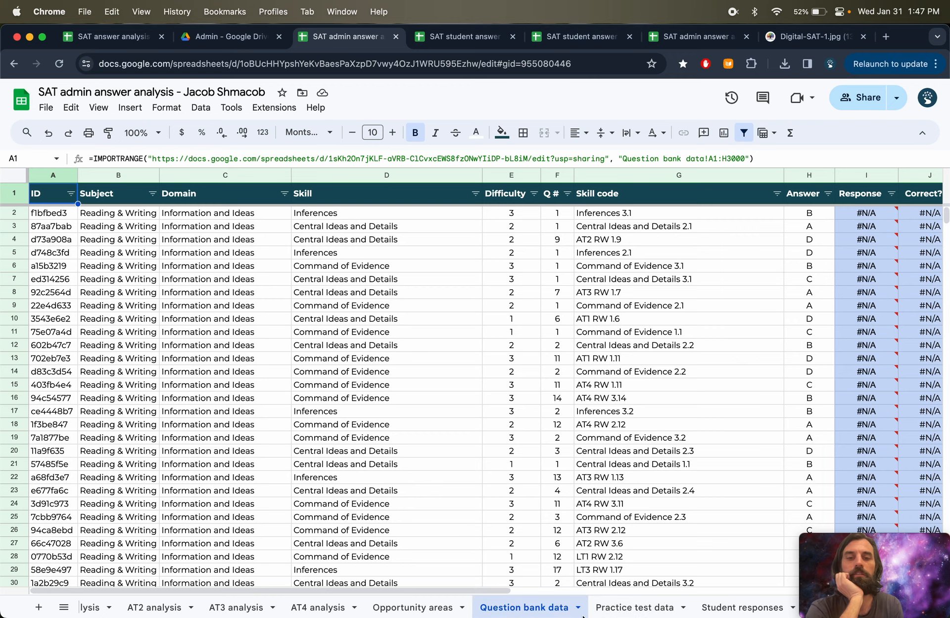
left_click(639, 608)
left_click(557, 612)
left_click(636, 611)
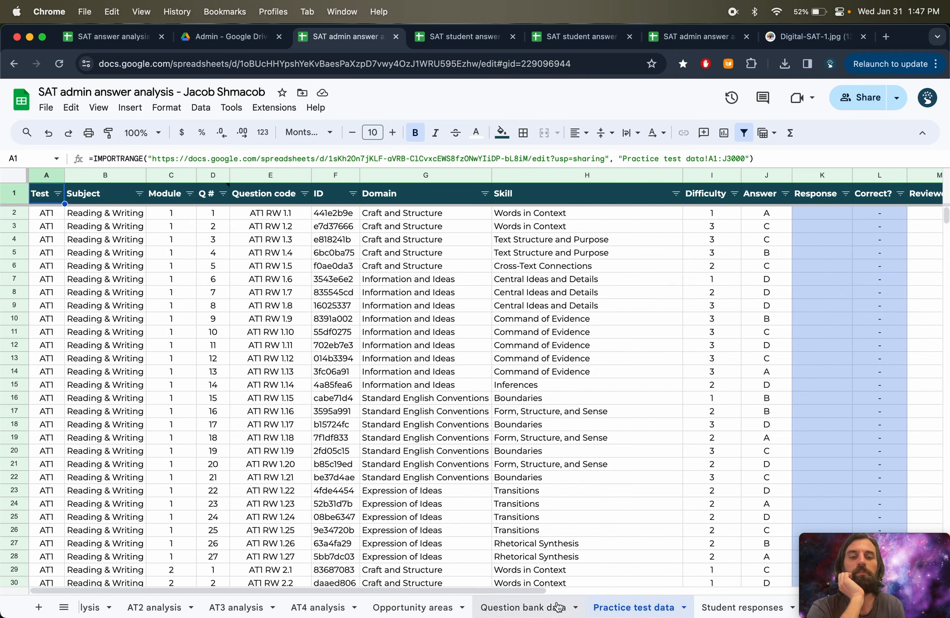
left_click(531, 609)
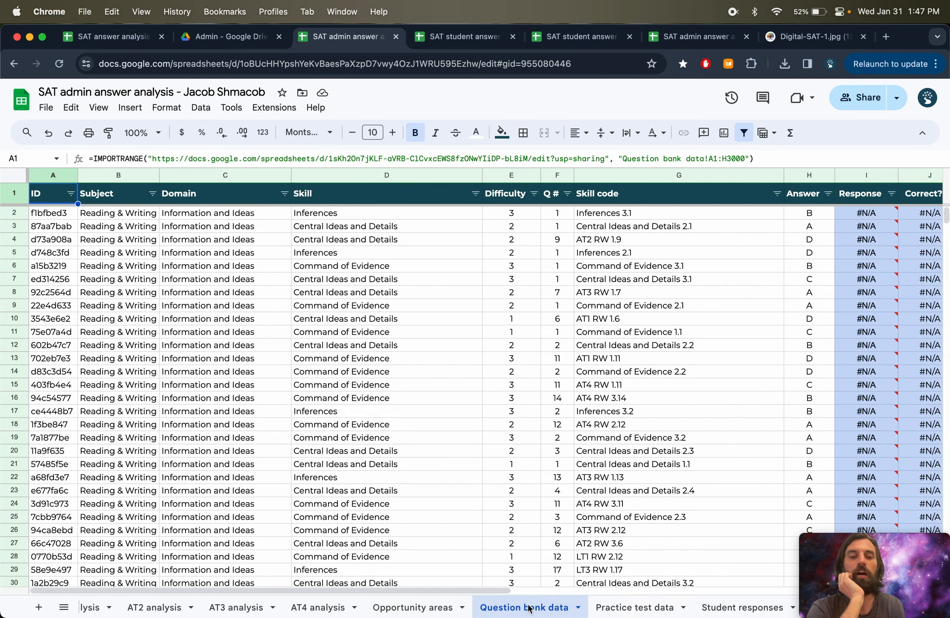
left_click(610, 607)
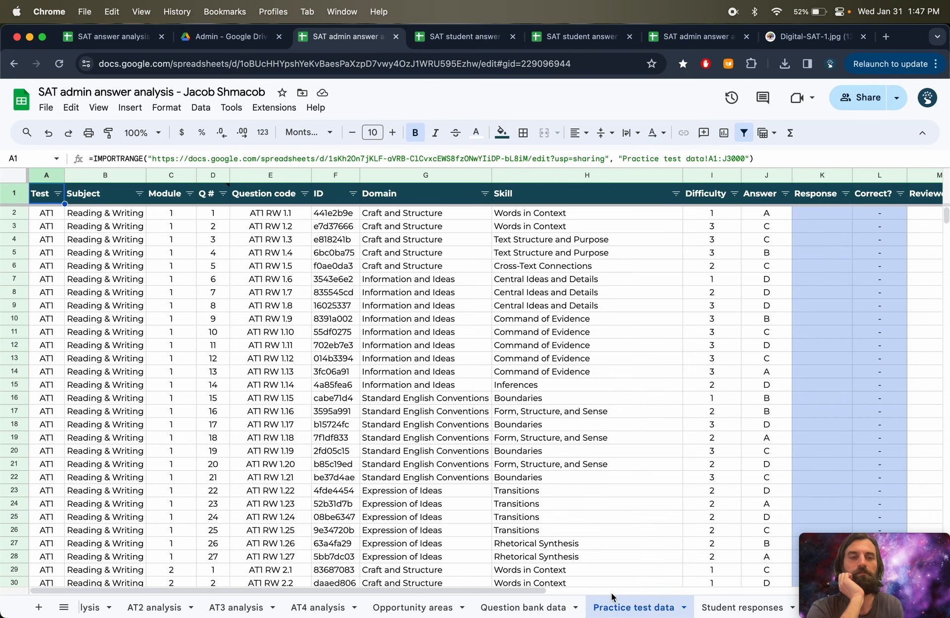
left_click(820, 241)
left_click(533, 608)
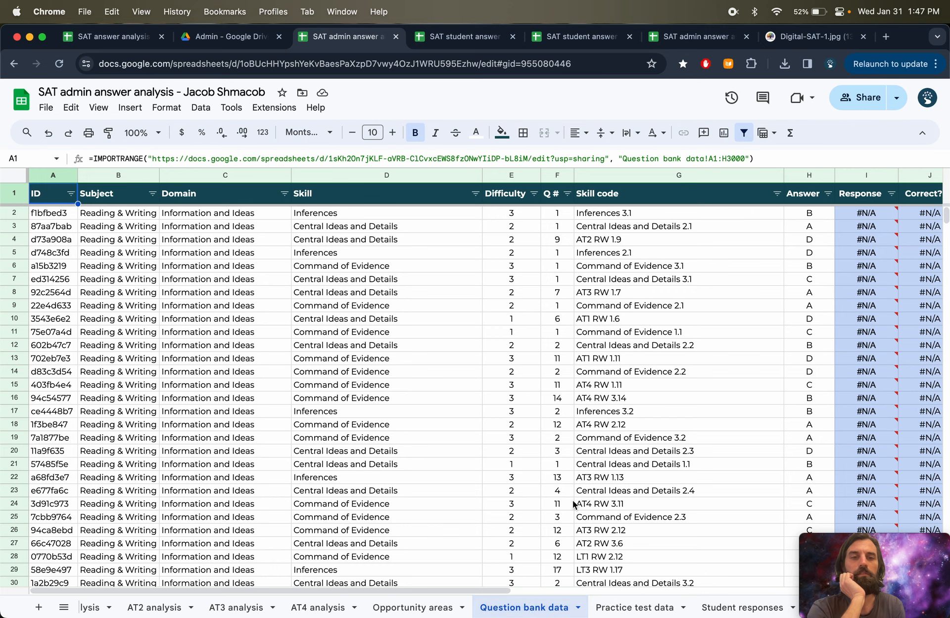
- Fill the Response formula from I2 down through row 2034 on the Question bank data sheet
left_click(856, 216)
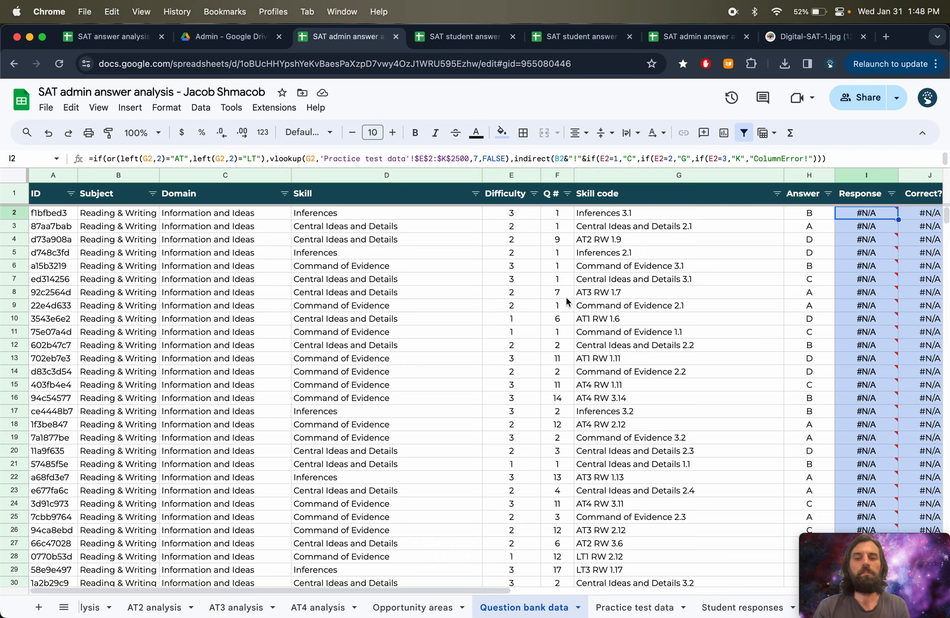
key("super+shift+Down")
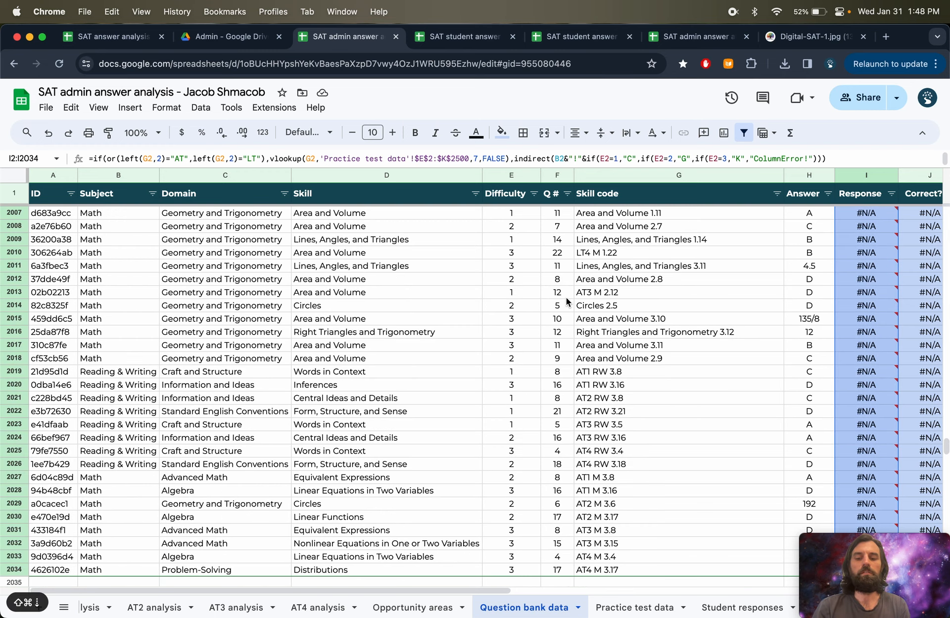
key("super+d")
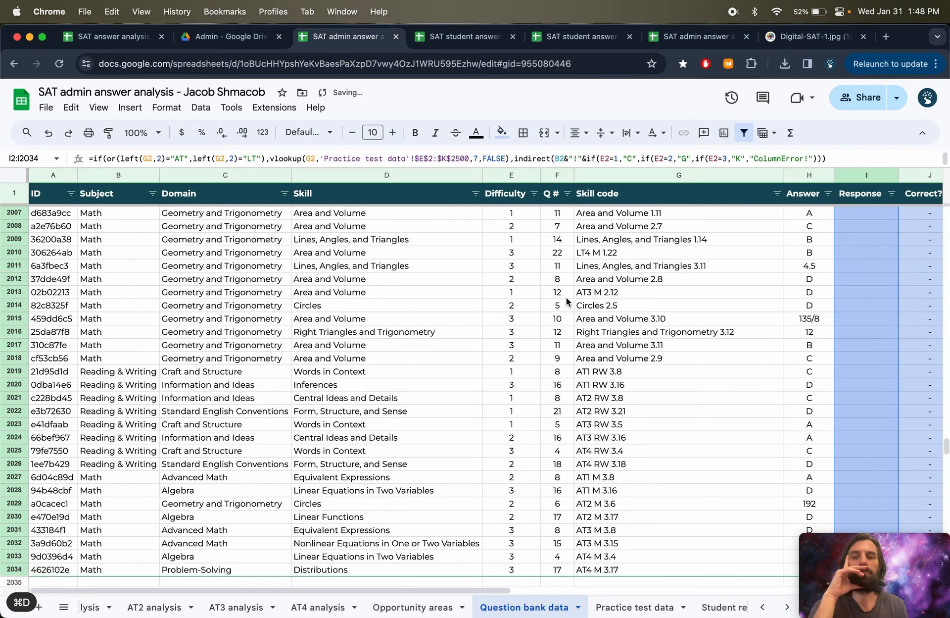
key("super+Up")
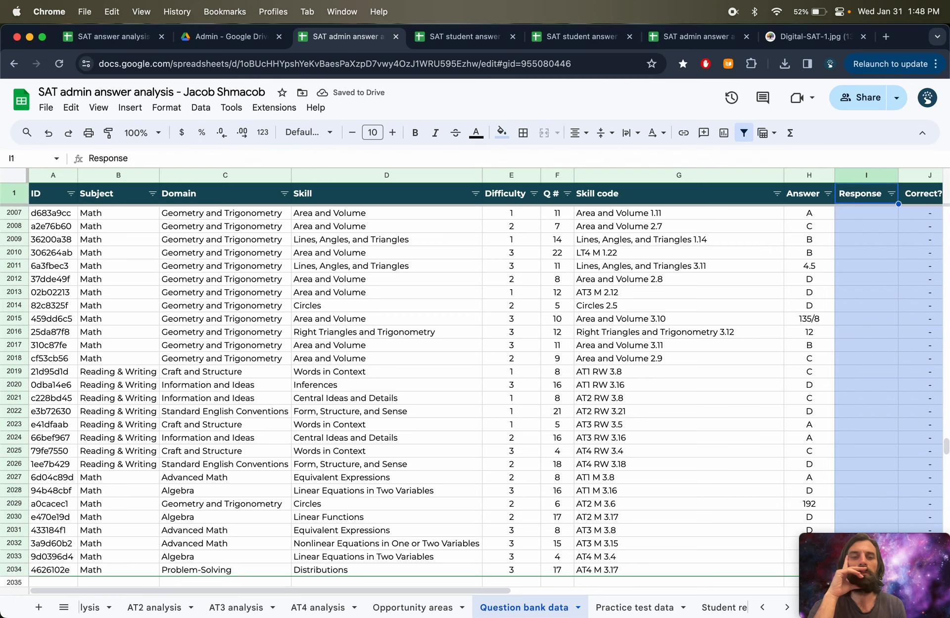
key("Down")
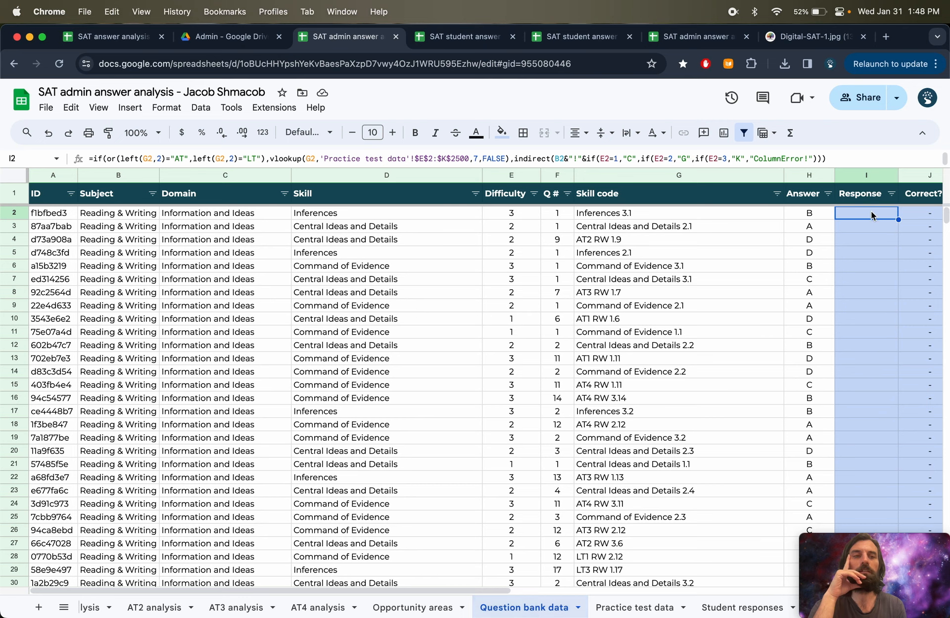
- Refill the Response formula from I2 down to row 2034 on the Question bank data sheet
left_click_drag(872, 214, 870, 355)
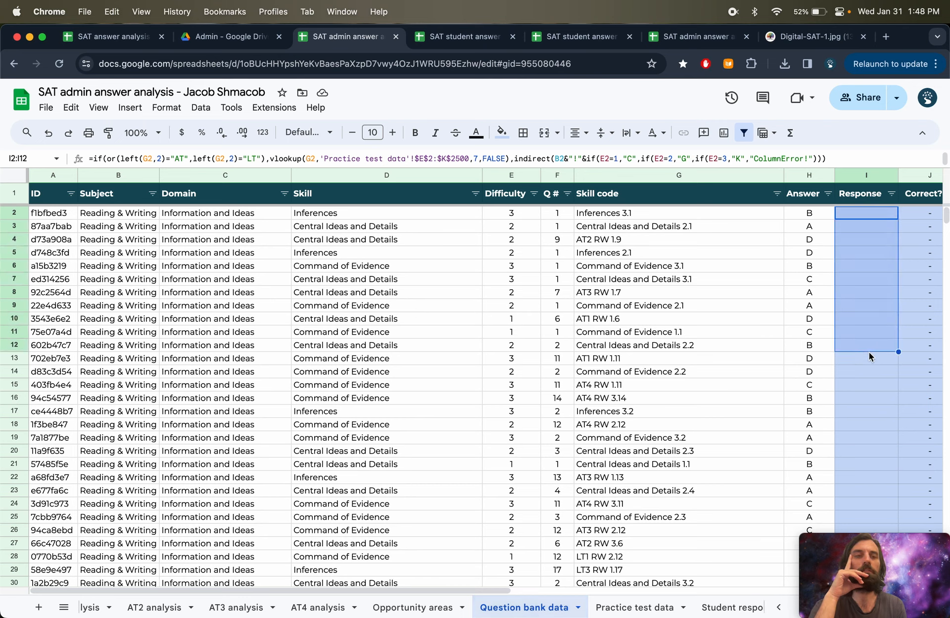
left_click(866, 213)
key("super+shift+Down")
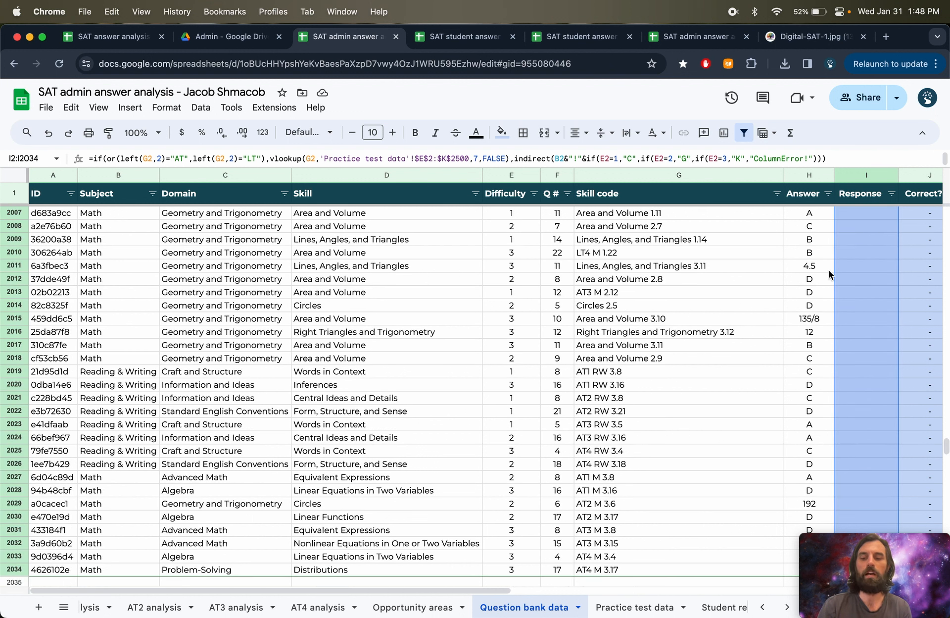
key("super+d")
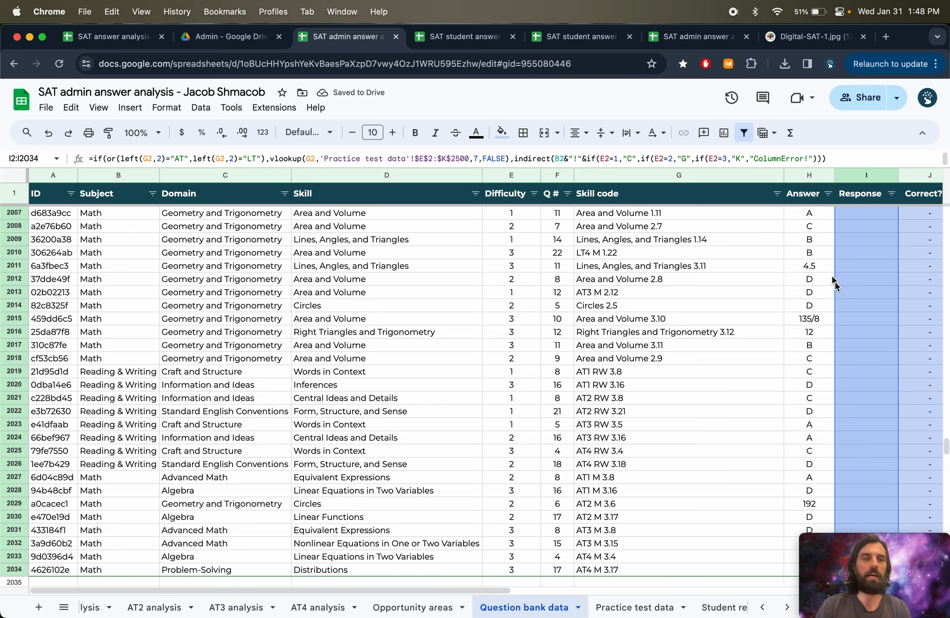
- Examine the filled Response cells in the bottom rows and glance at the Practice test data sheet
scroll(831, 280, "down", 3)
left_click(874, 294)
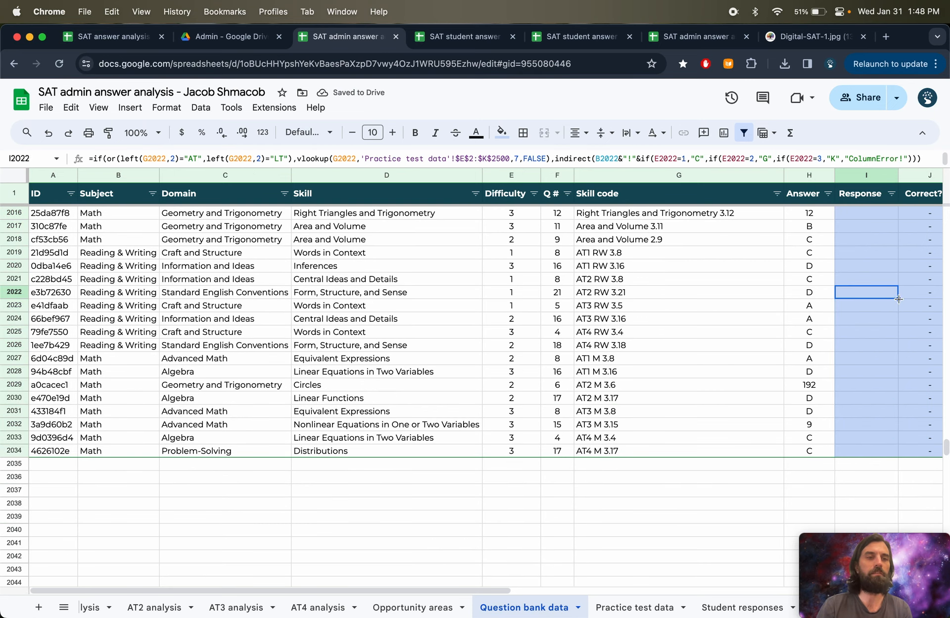
left_click_drag(899, 299, 893, 452)
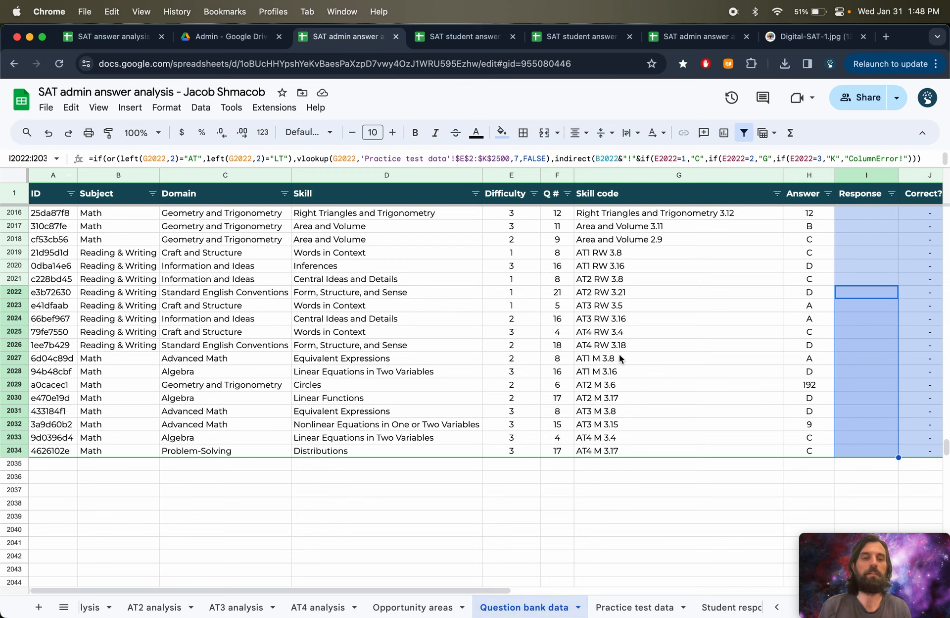
left_click_drag(865, 213, 870, 453)
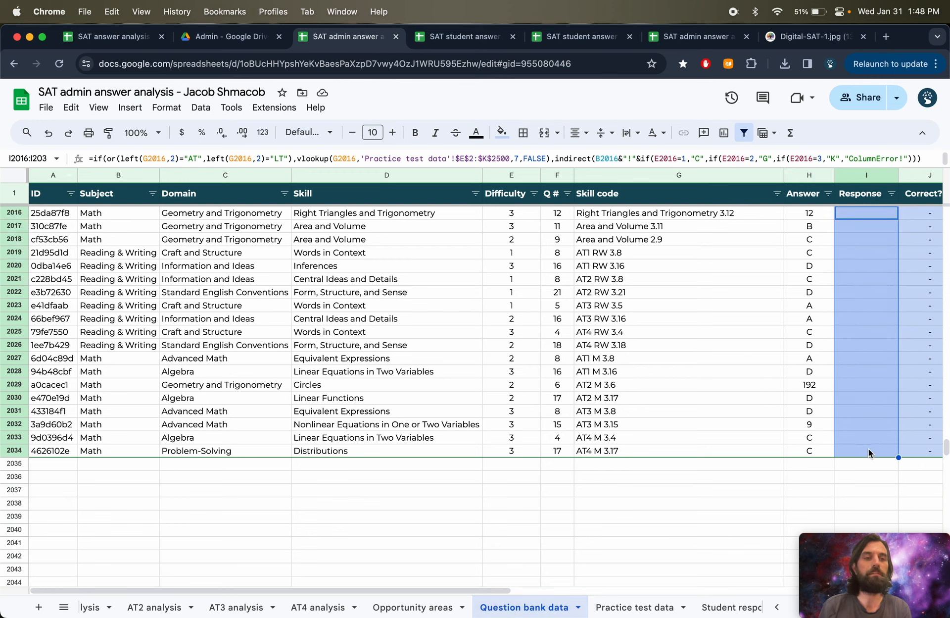
left_click(630, 609)
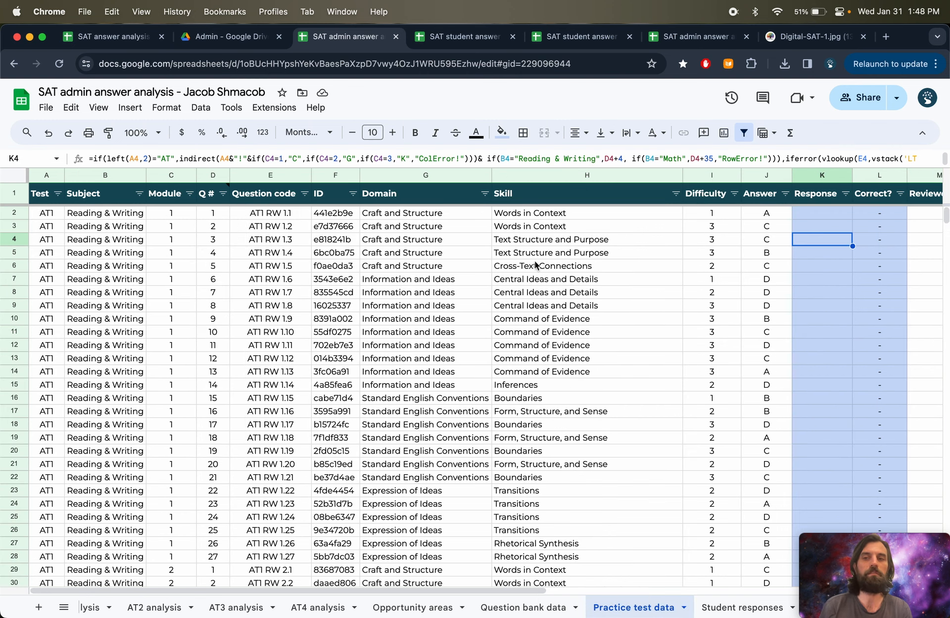
left_click(544, 610)
- Fill the Response formula down column I once more through the last data row
left_click_drag(945, 456, 862, 216)
left_click(862, 212)
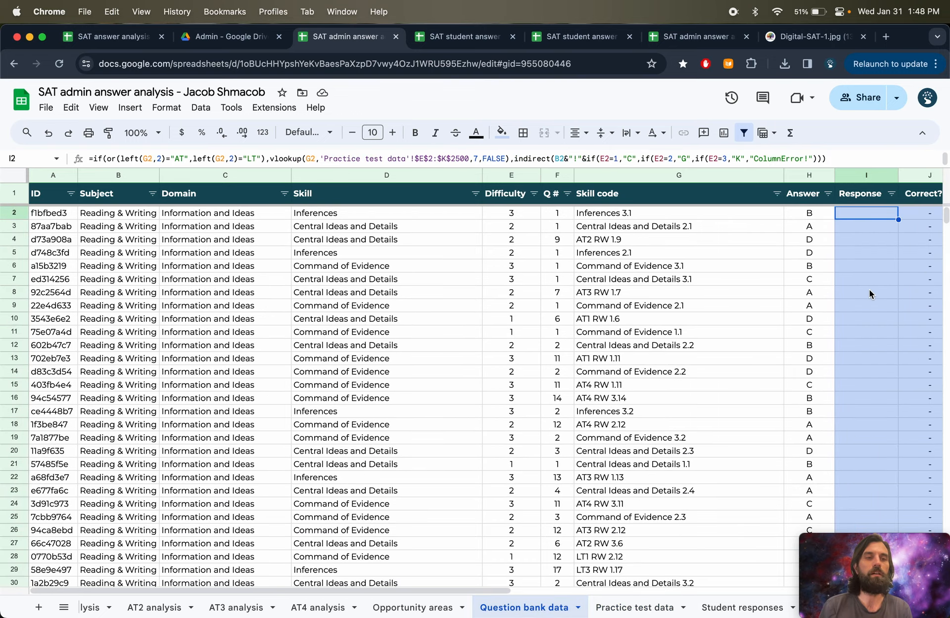
key("shift+super+Down")
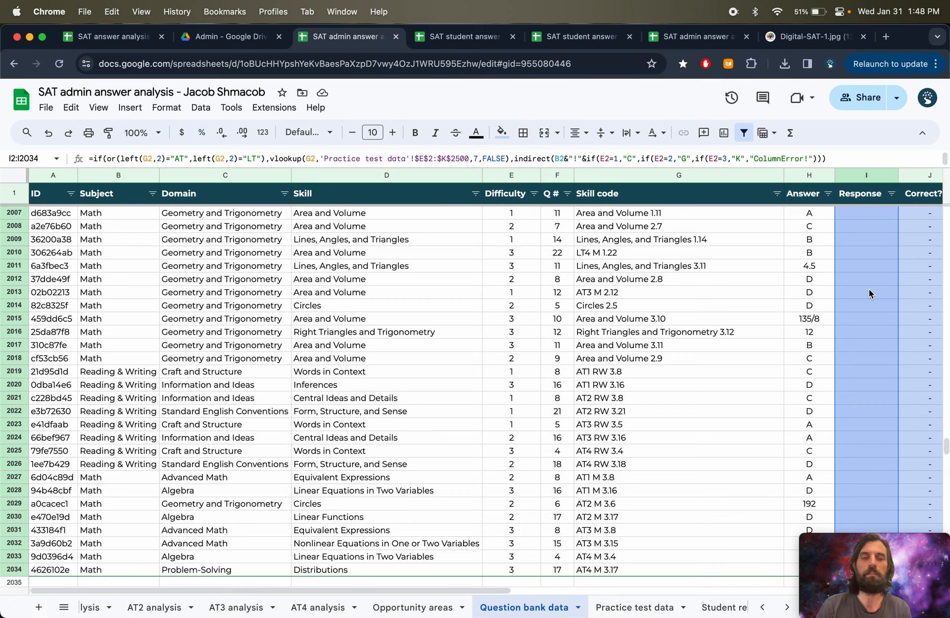
key("super+d")
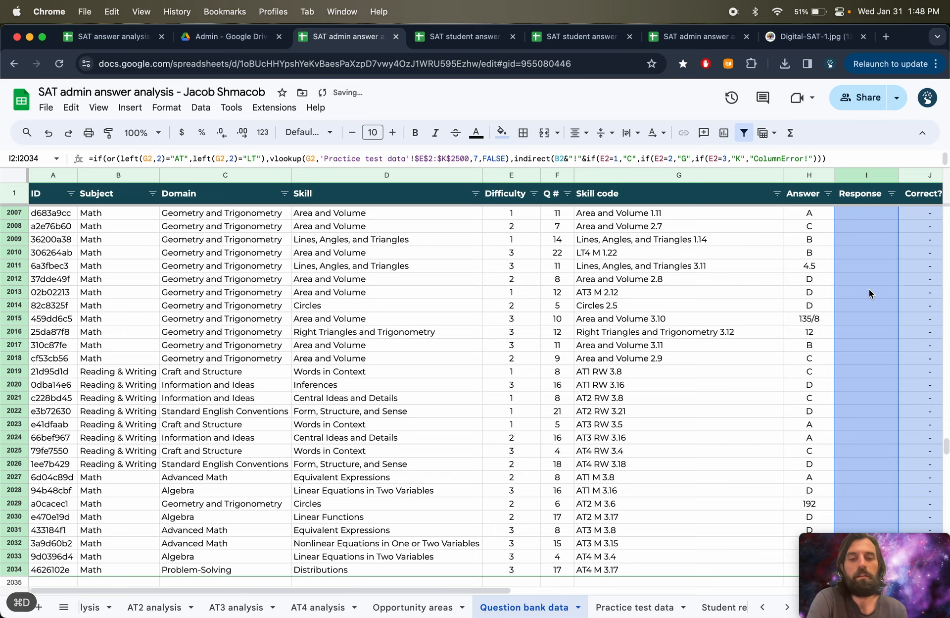
- Switch through the open tabs to the SAT admin answer analysis template spreadsheet
left_click(229, 42)
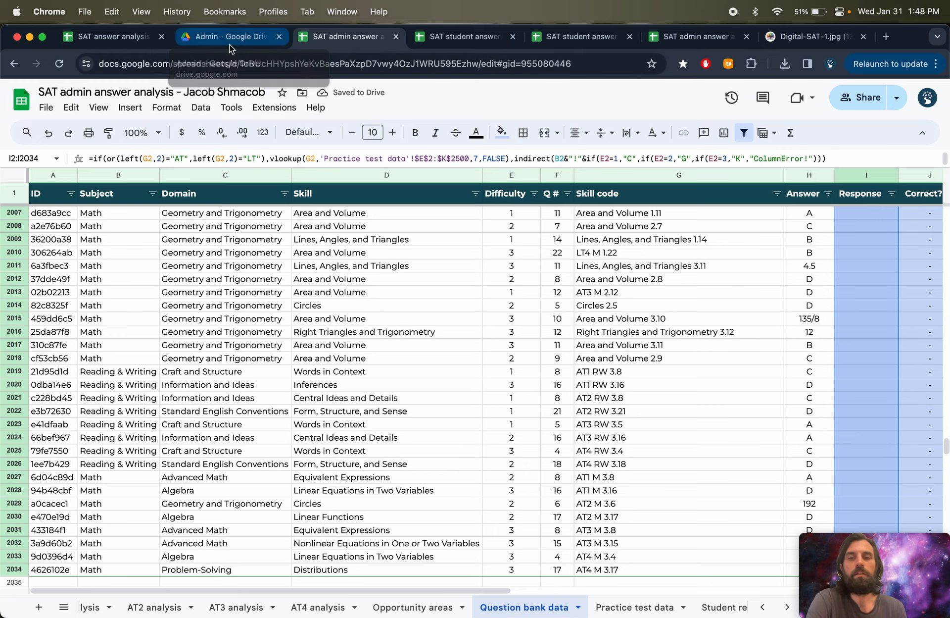
left_click(101, 39)
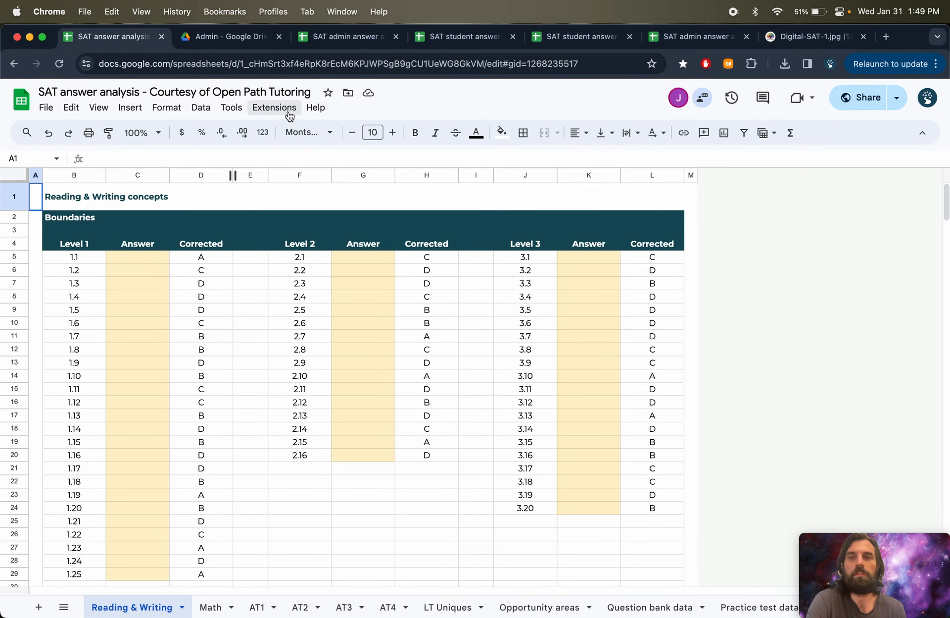
left_click(442, 45)
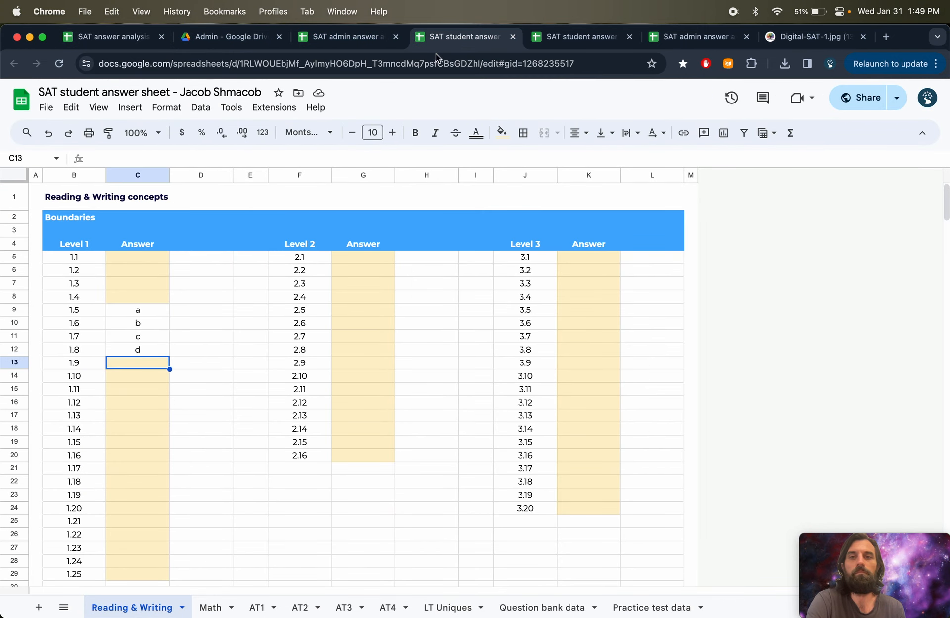
left_click(559, 37)
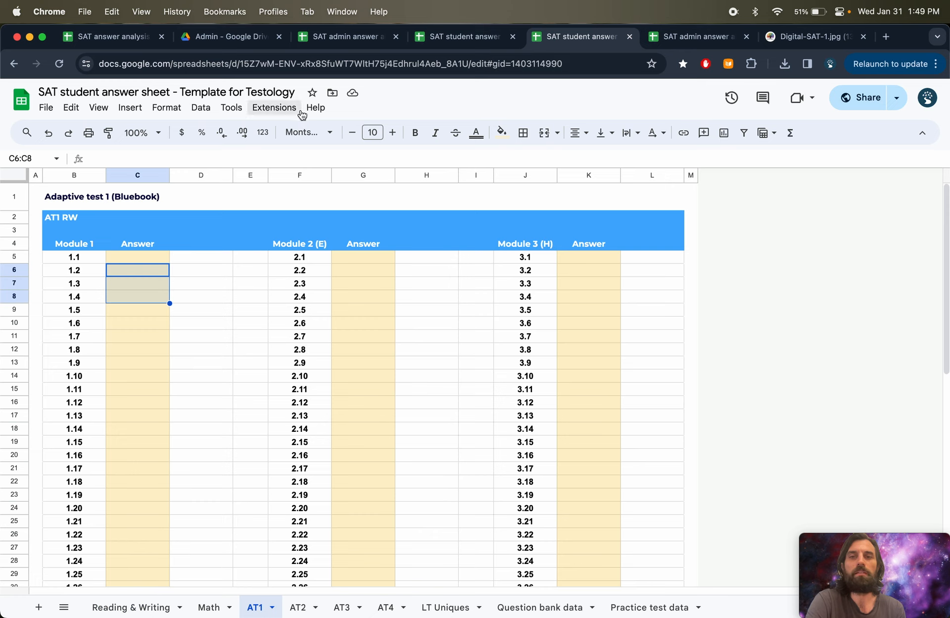
left_click(682, 39)
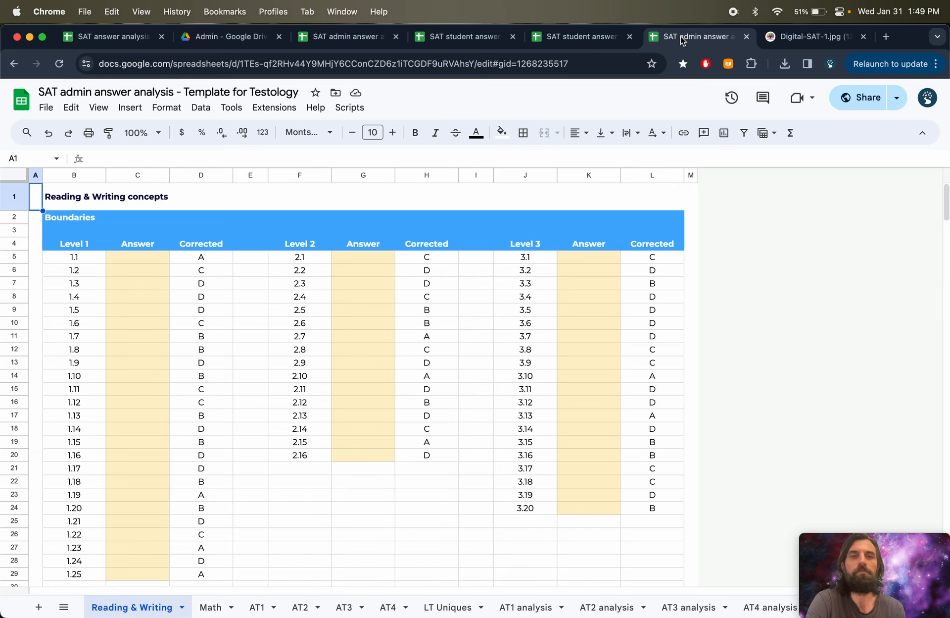
left_click(348, 114)
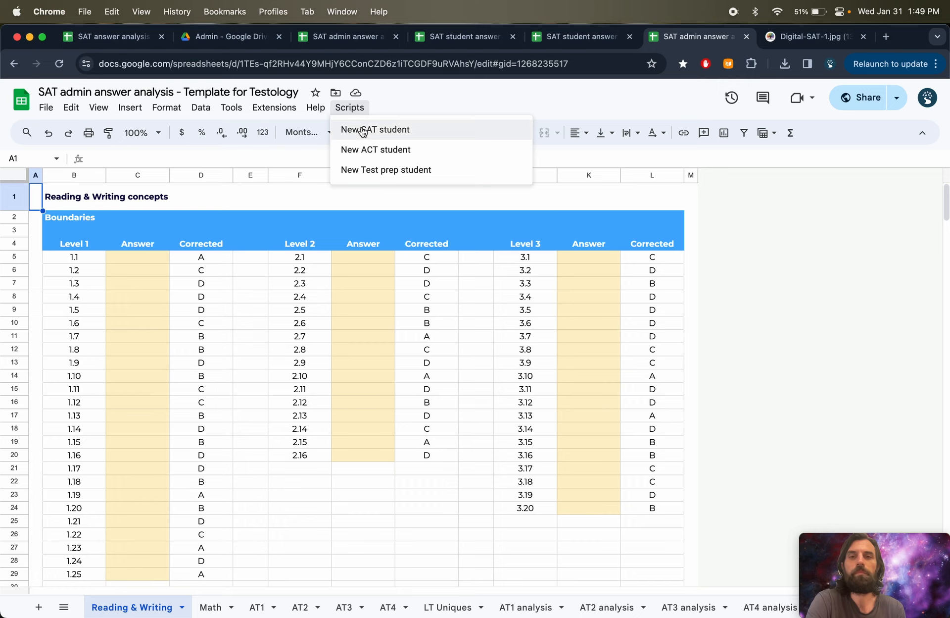
left_click(364, 131)
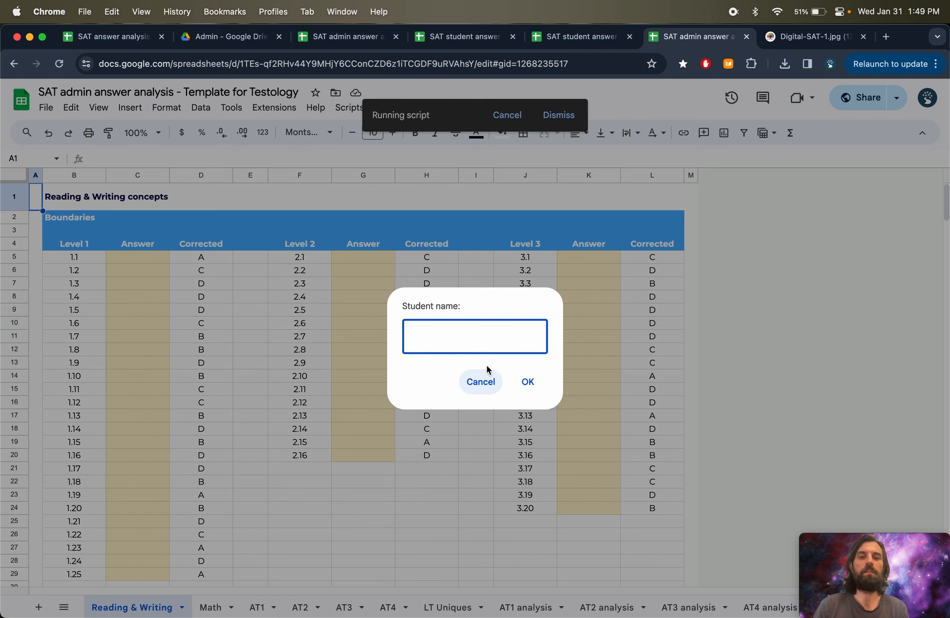
left_click(483, 382)
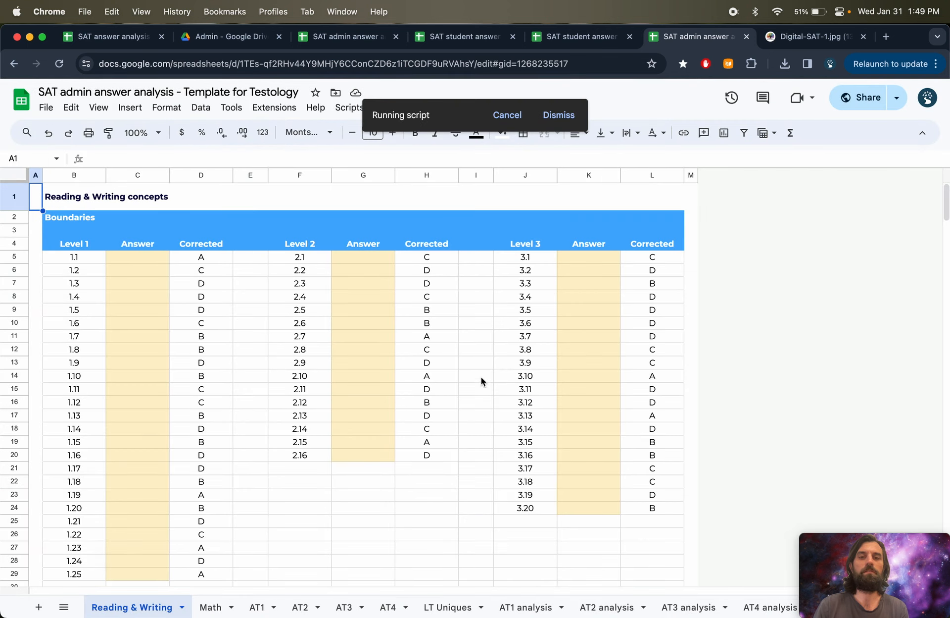
left_click(520, 119)
- Run the New Test prep student script, entering the new student's name and confirming
left_click(350, 108)
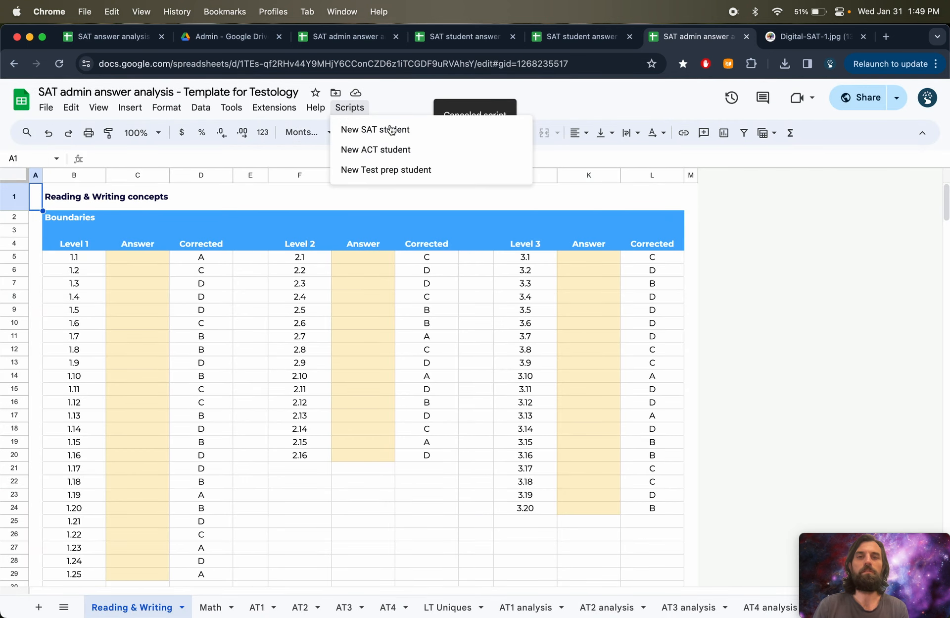
left_click(379, 170)
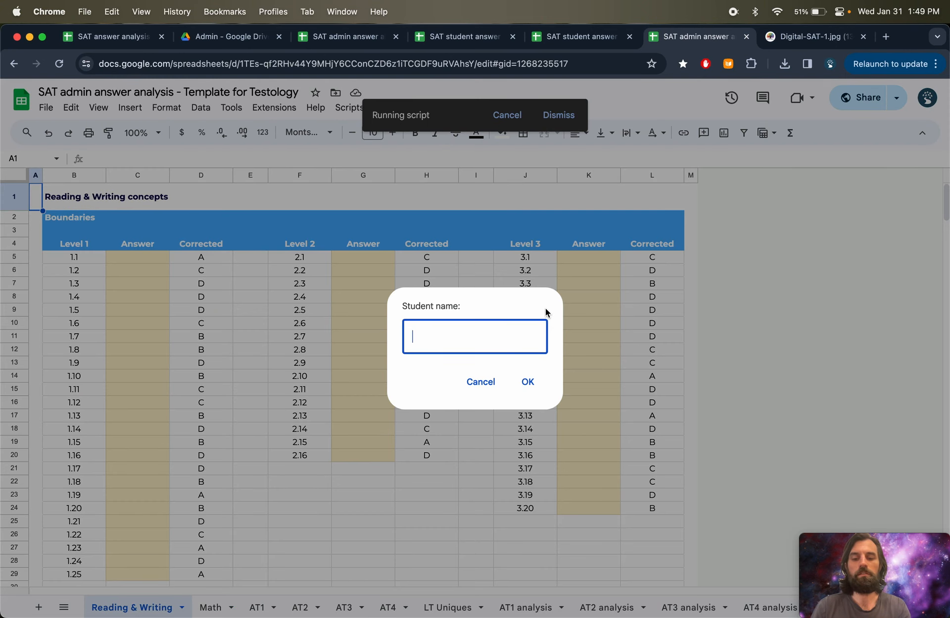
type("Test Prep Queen")
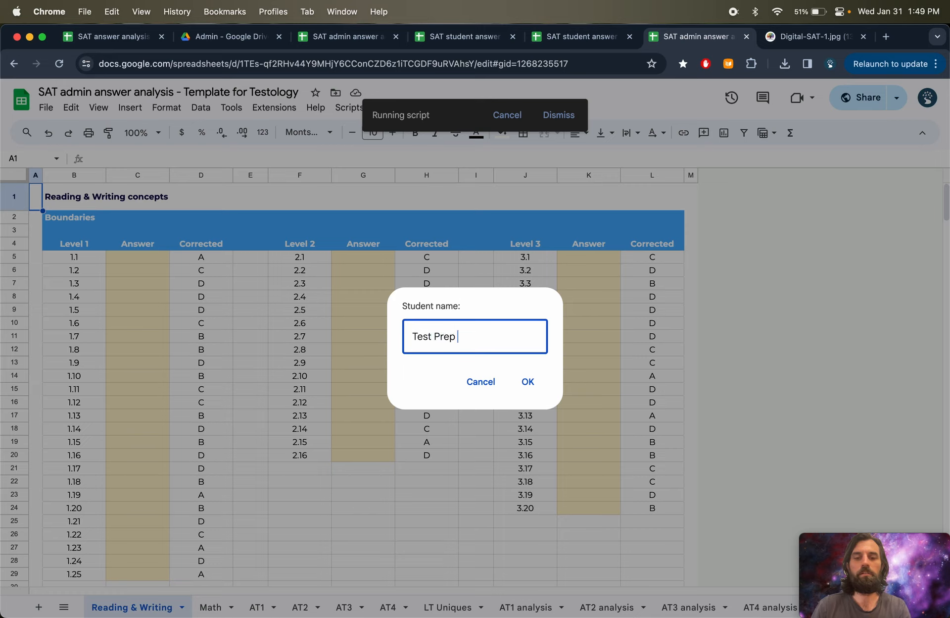
left_click(527, 382)
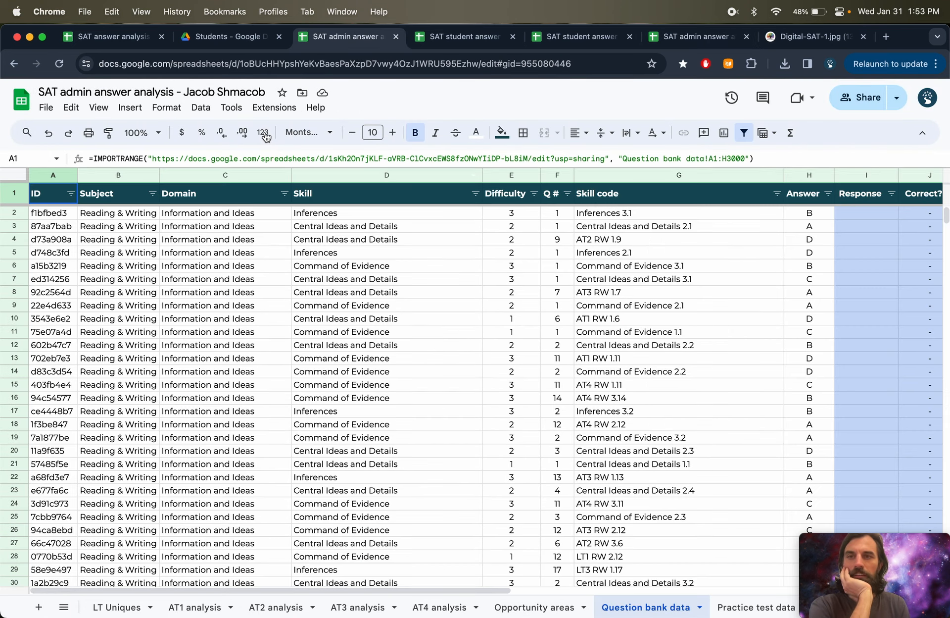
- Browse the new student's Drive folders down to the _SAT folder
left_click(225, 36)
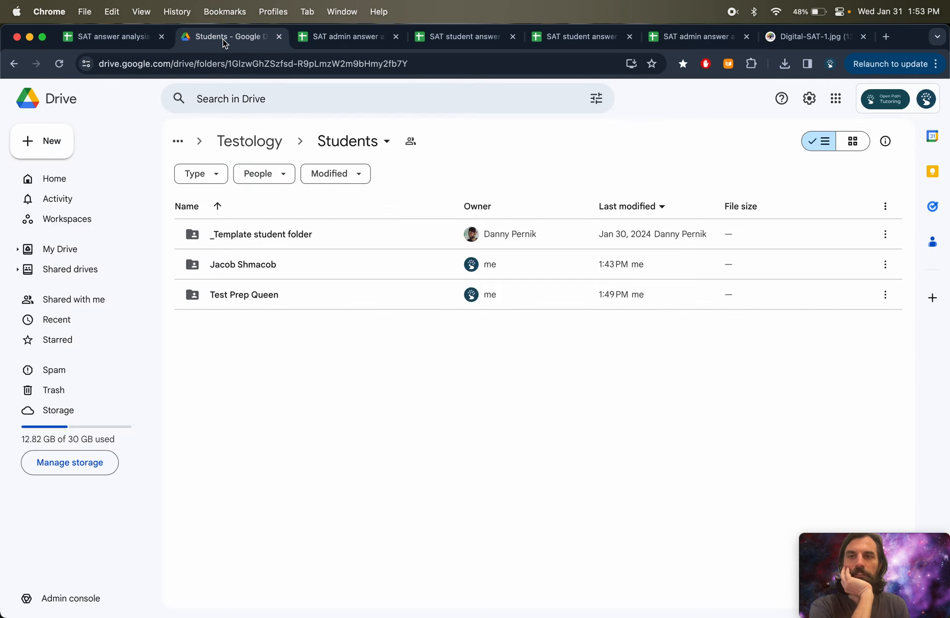
double_click(263, 297)
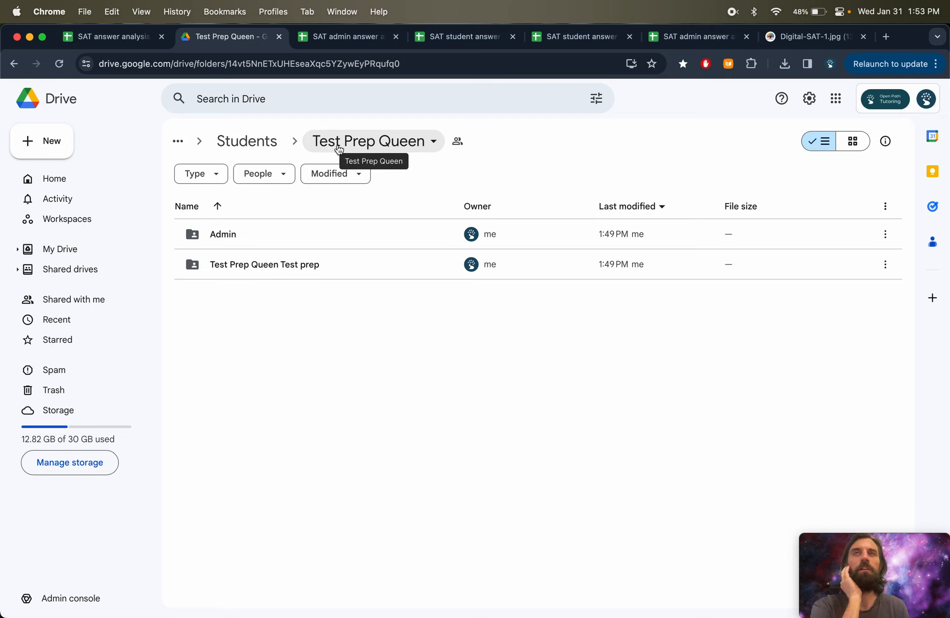
double_click(282, 262)
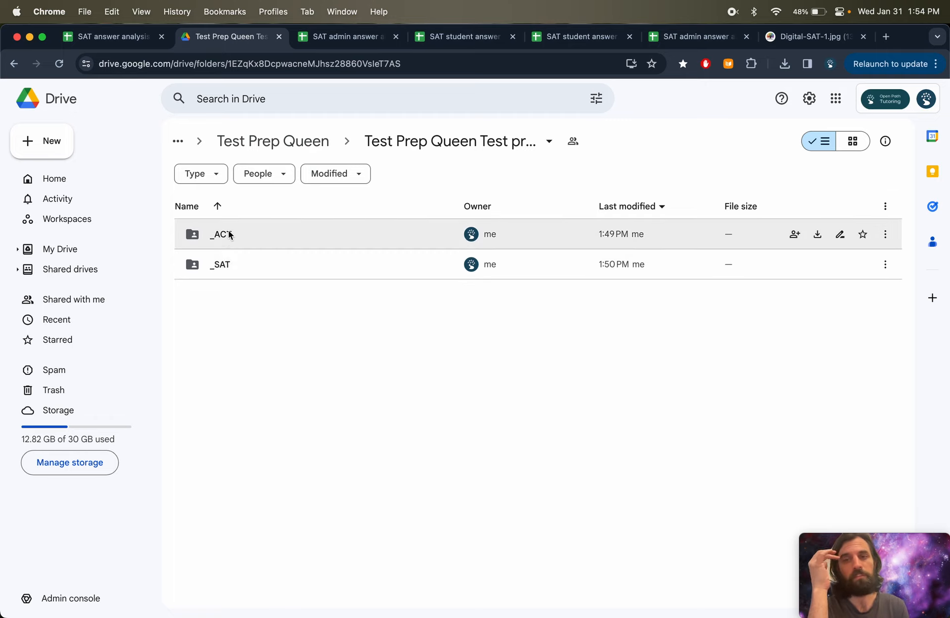
double_click(248, 269)
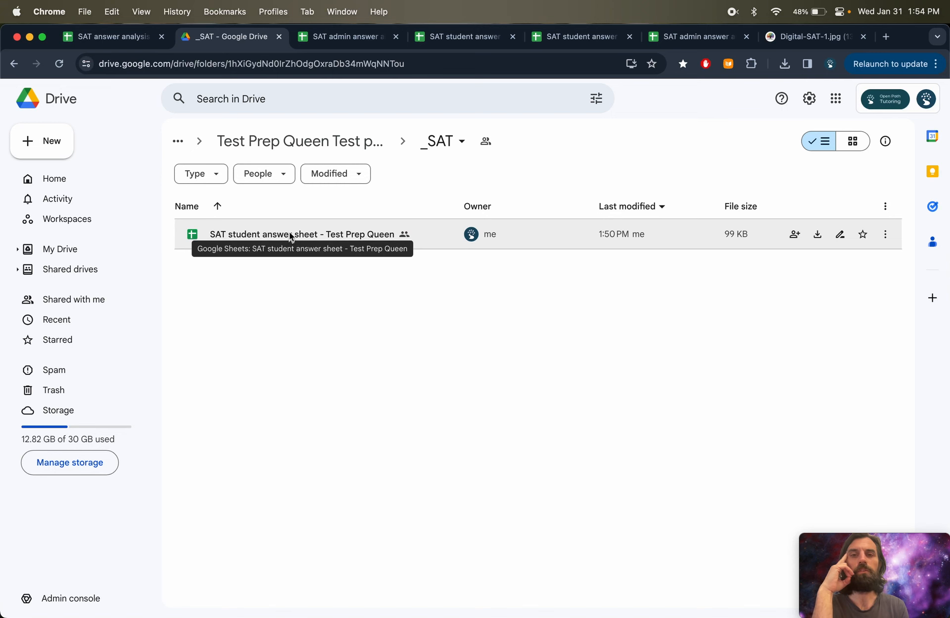
- Close the previous student's answer sheet and admin analysis tabs, and dismiss the script completion message
left_click(459, 39)
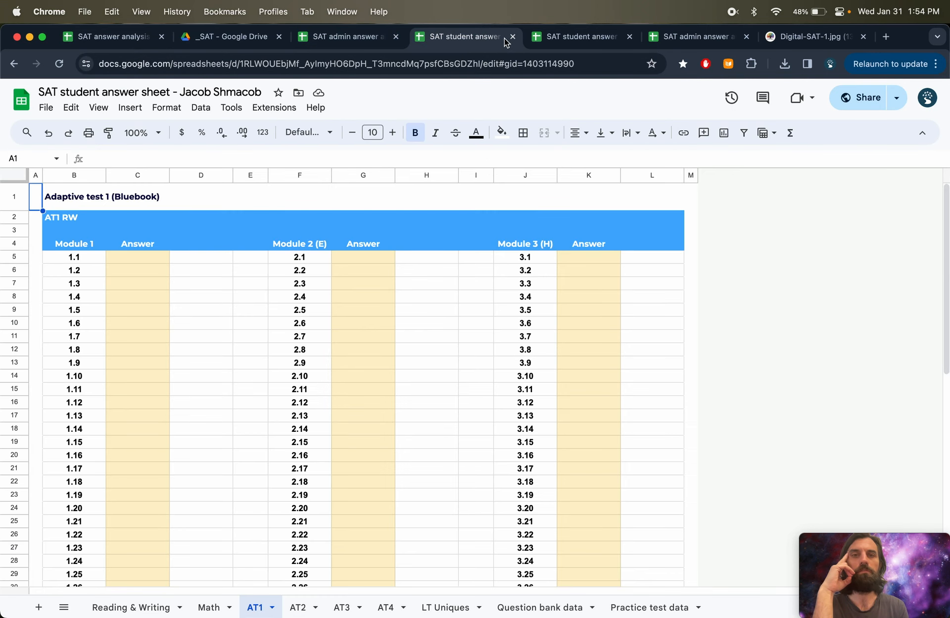
left_click(513, 37)
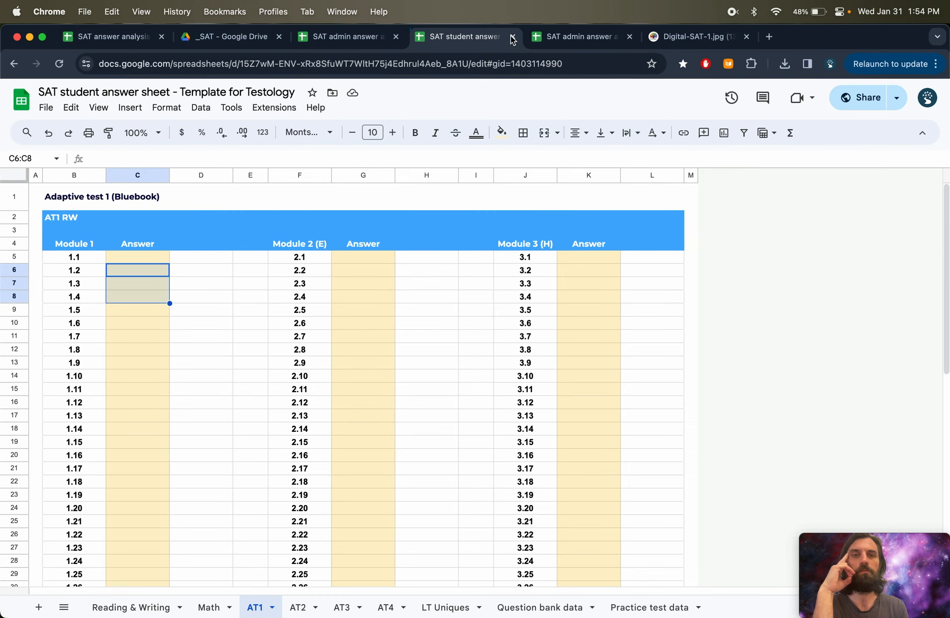
left_click(366, 32)
left_click(396, 36)
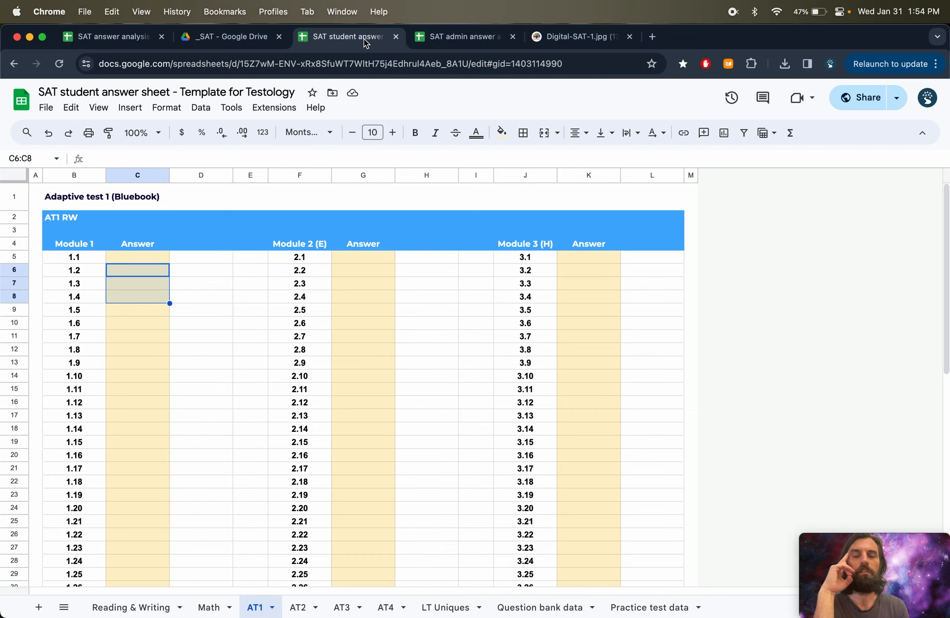
left_click(460, 36)
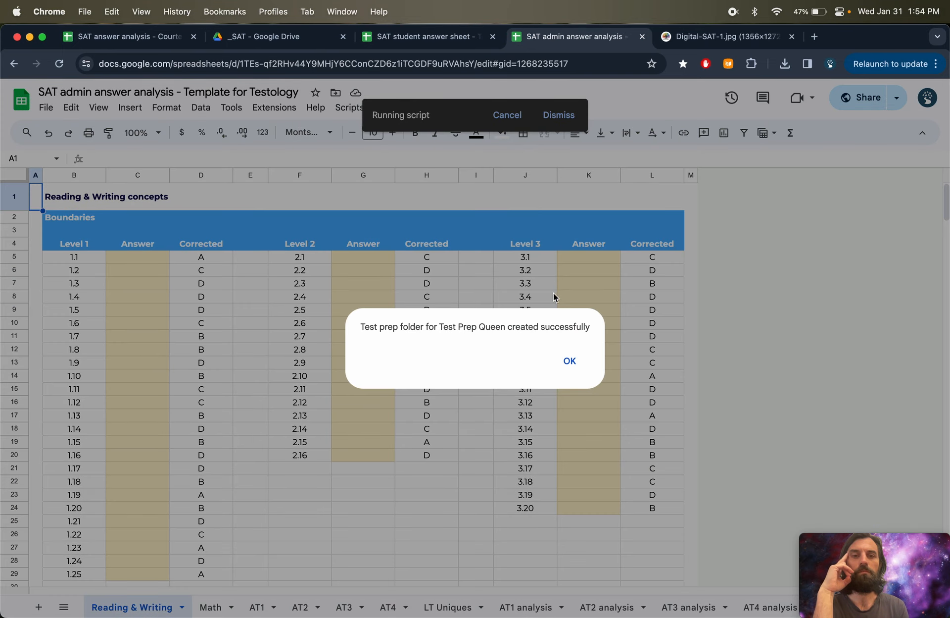
left_click(569, 361)
- Open the new student's SAT student answer sheet, then navigate to the student's Admin folder
left_click(308, 30)
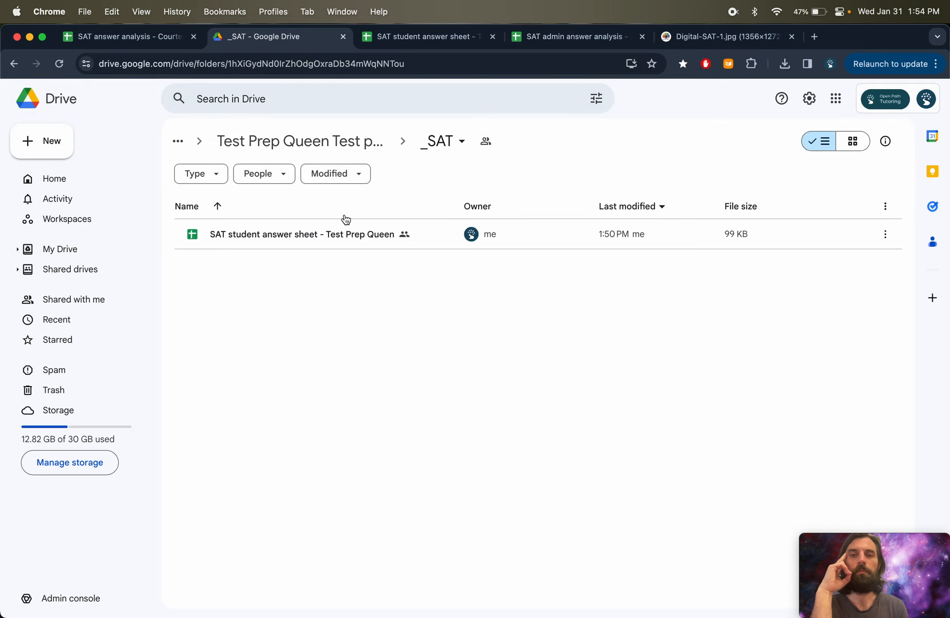
double_click(292, 238)
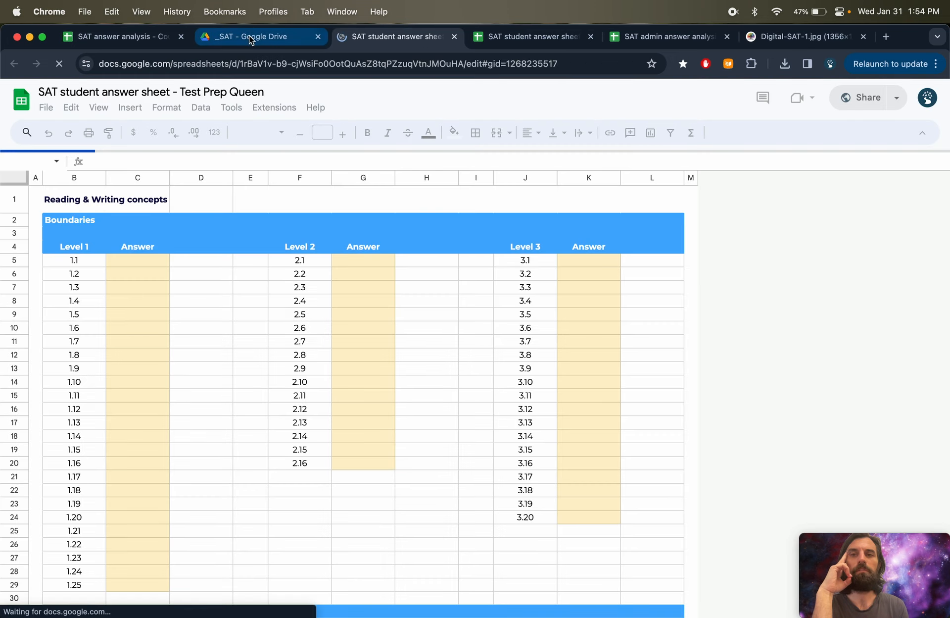
left_click(249, 35)
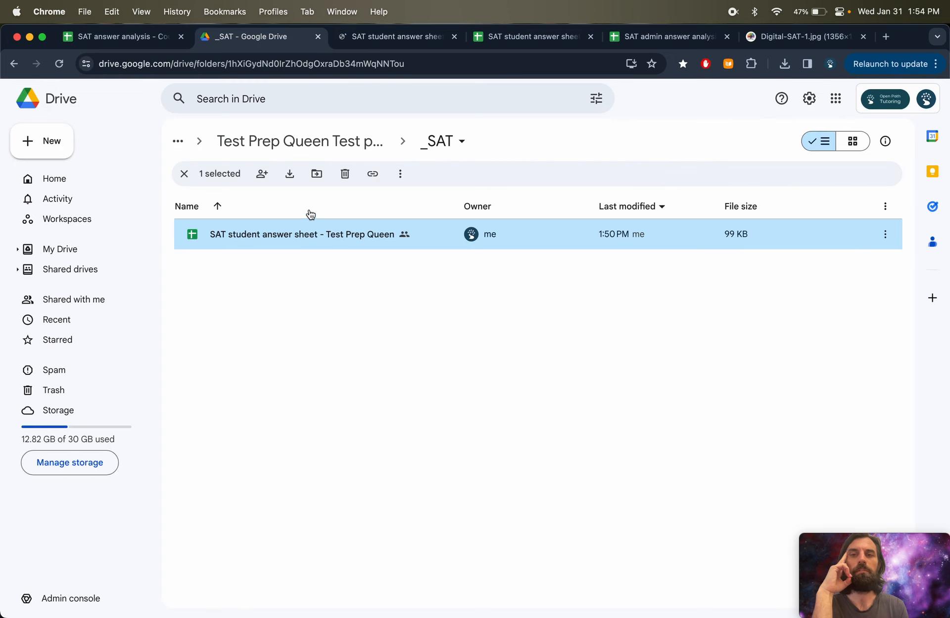
left_click(297, 142)
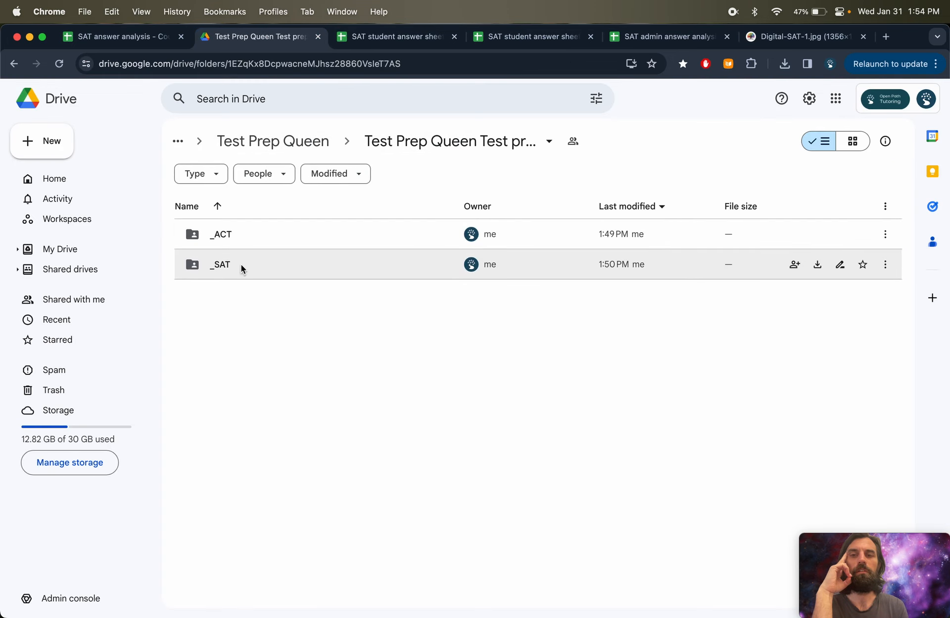
left_click(265, 147)
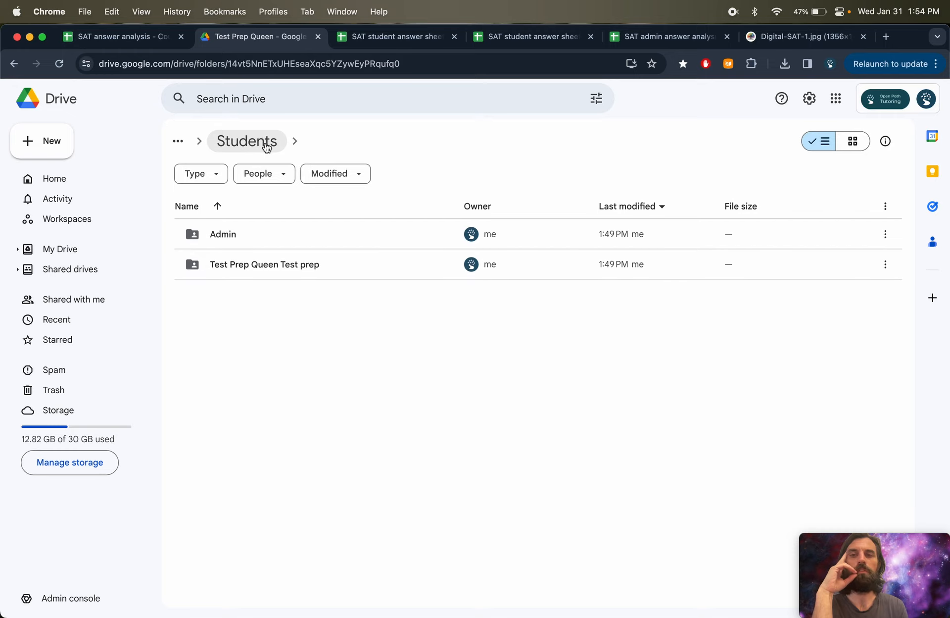
double_click(241, 234)
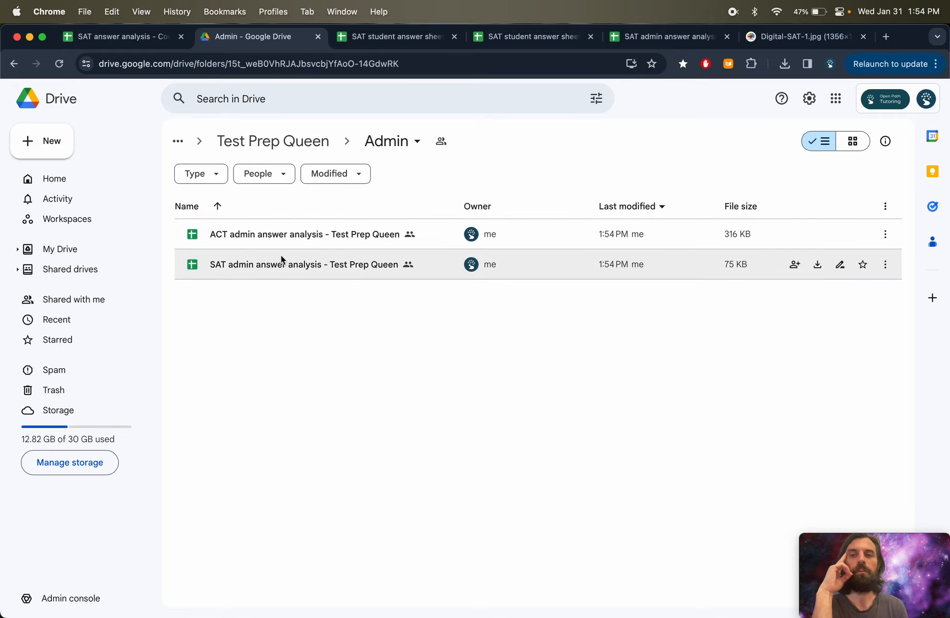
- Open the student's SAT admin answer analysis, allow access for its Question bank data import, and review the Practice test data responses
double_click(280, 265)
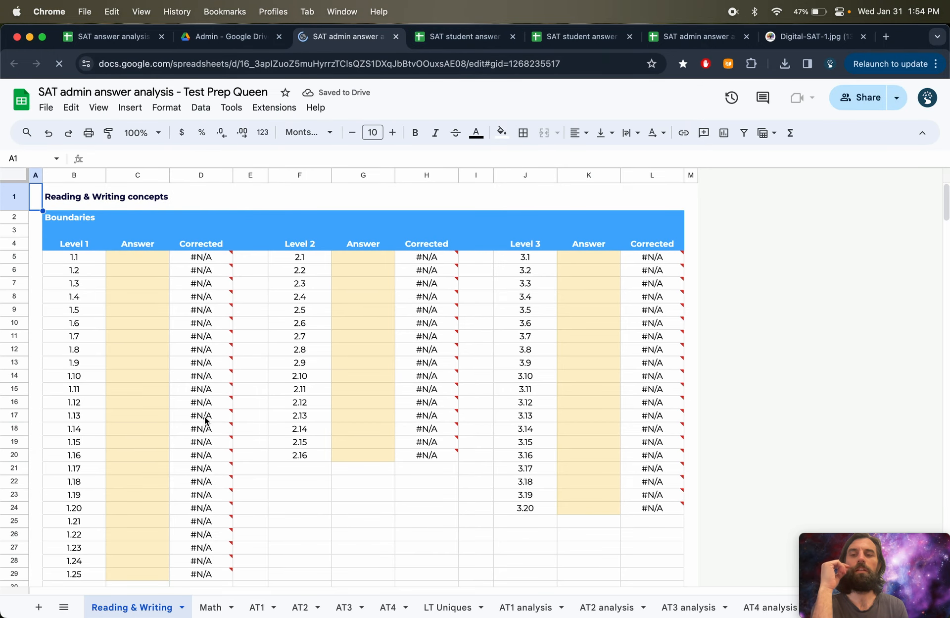
scroll(287, 607, "right", 10)
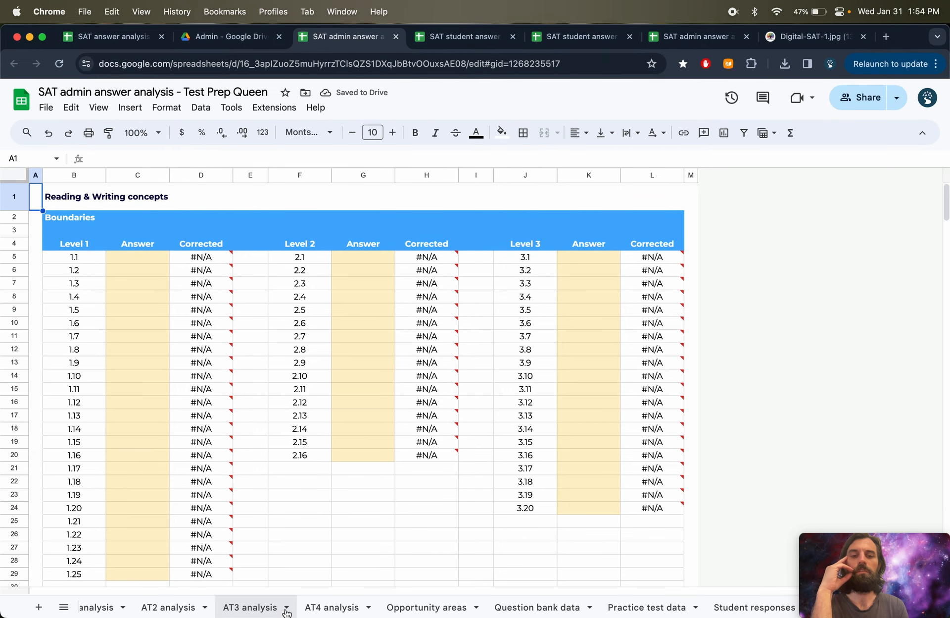
left_click(530, 612)
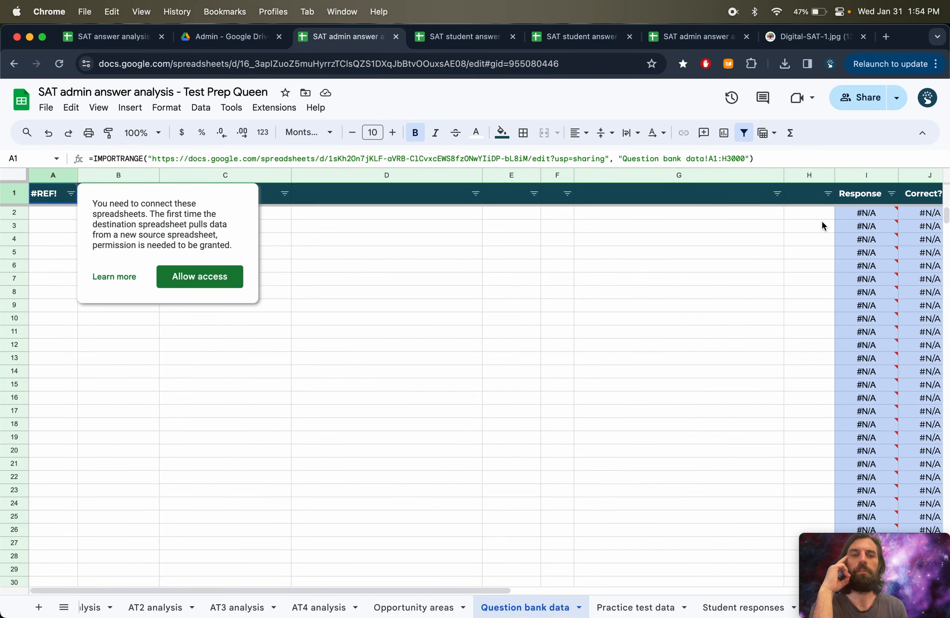
left_click(214, 280)
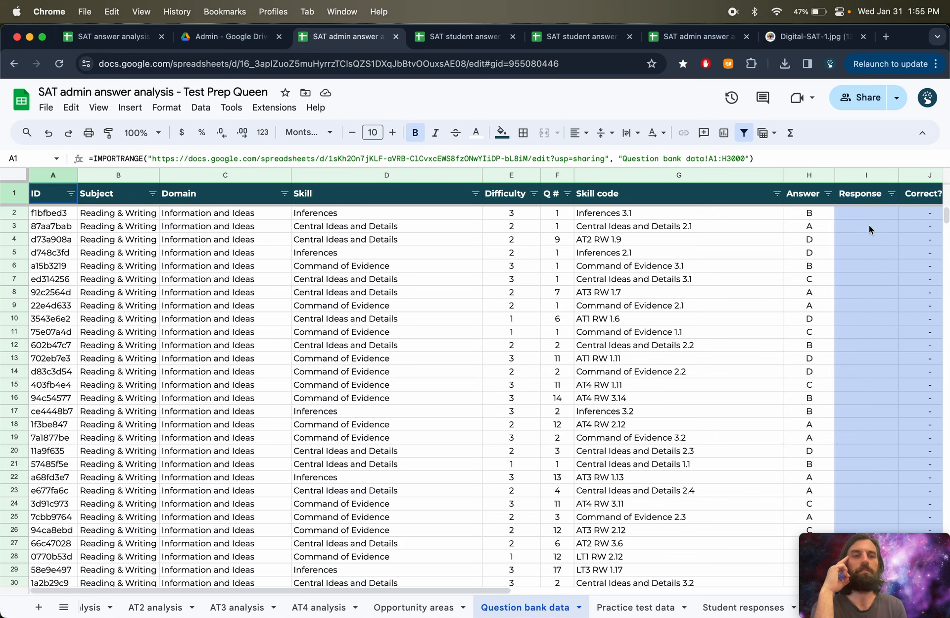
left_click(640, 610)
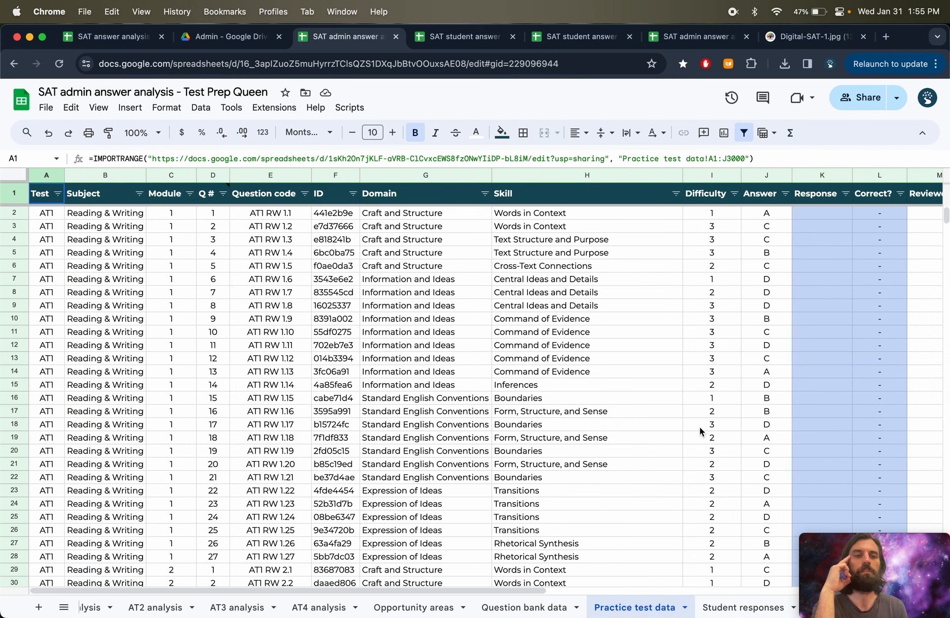
left_click_drag(835, 221, 834, 452)
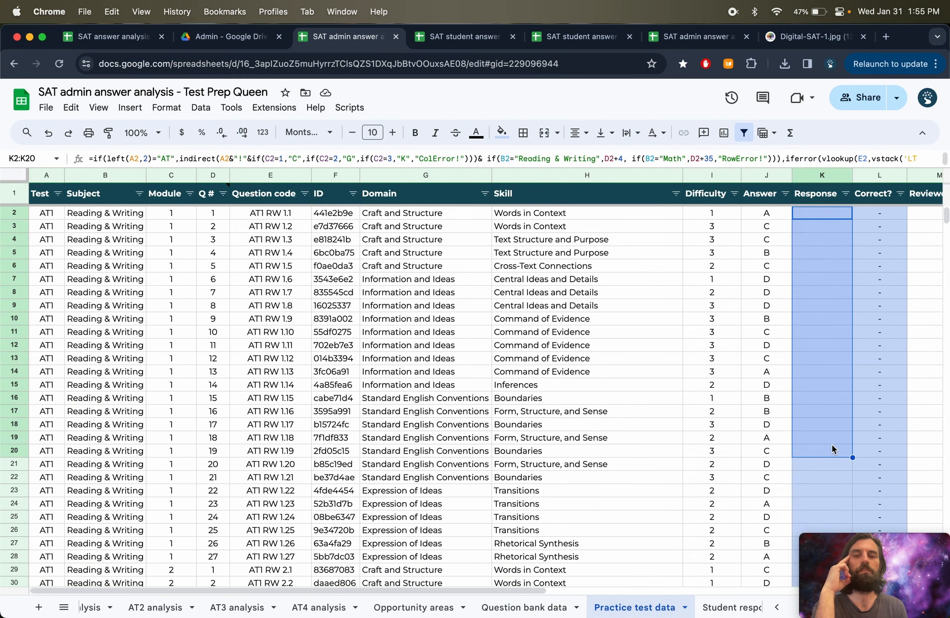
left_click(522, 606)
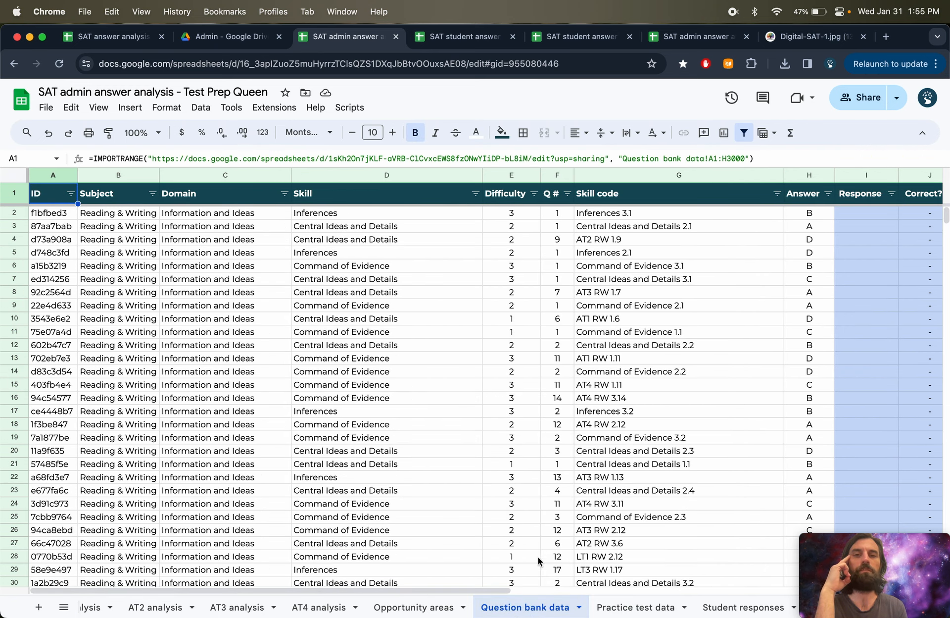
scroll(181, 606, "left", 5)
left_click(182, 606)
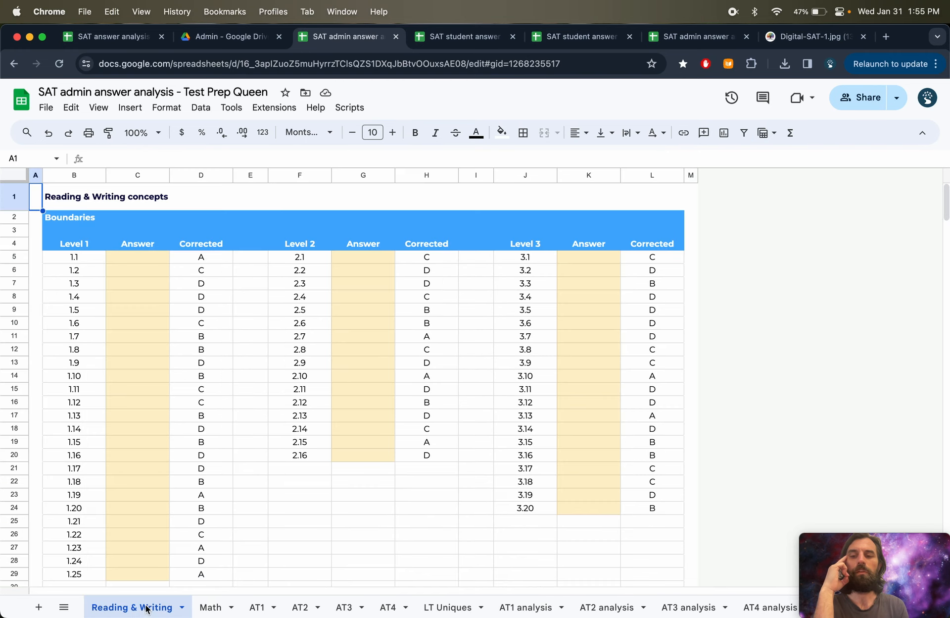
- Enter test answers a, b, c, d, s for Level 2 questions 2.4–2.8 in the student answer sheet and check them in the admin sheet
left_click(435, 41)
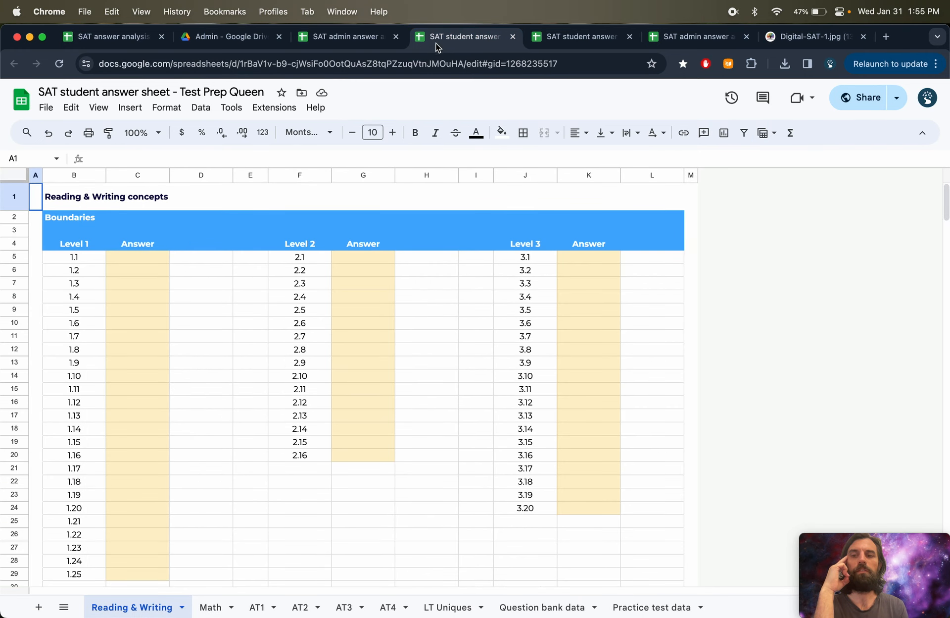
left_click(132, 297)
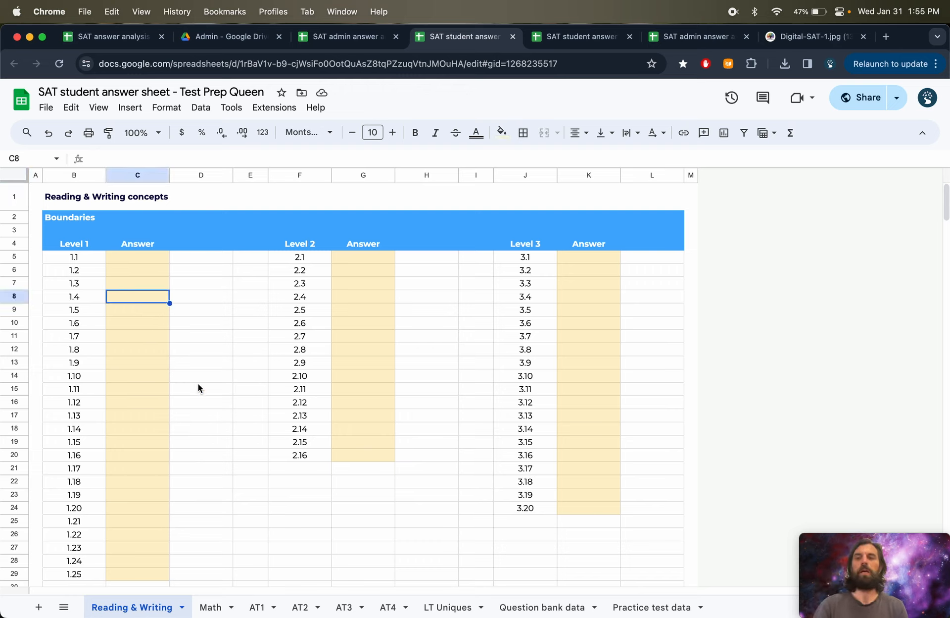
key("Right")
key("Right")
key("Right")
key("Right")
key("Right")
key("Left")
type("a")
key("Return")
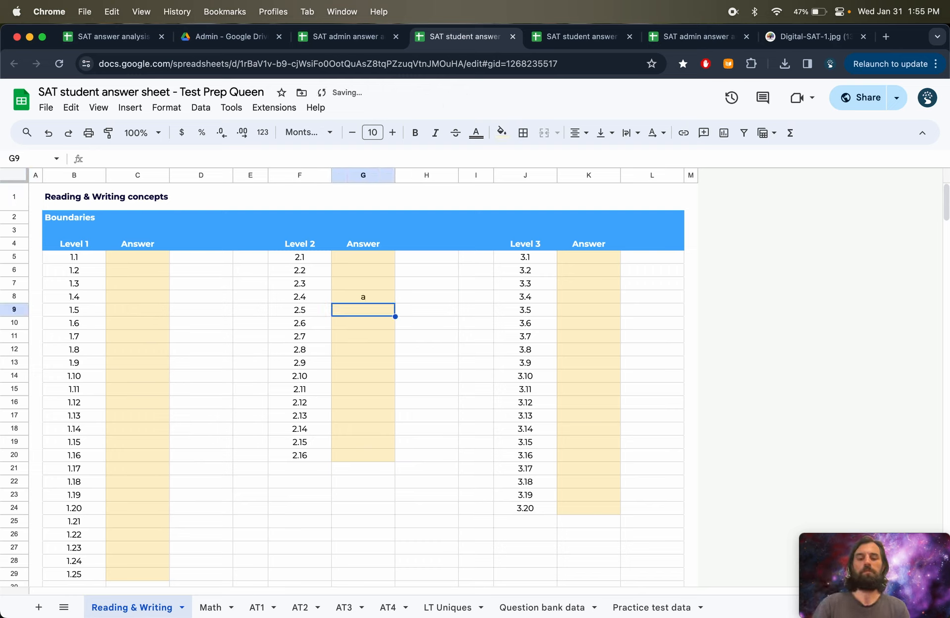
type("b")
key("Return")
type("c")
key("Return")
type("d")
key("Return")
type("s")
key("Return")
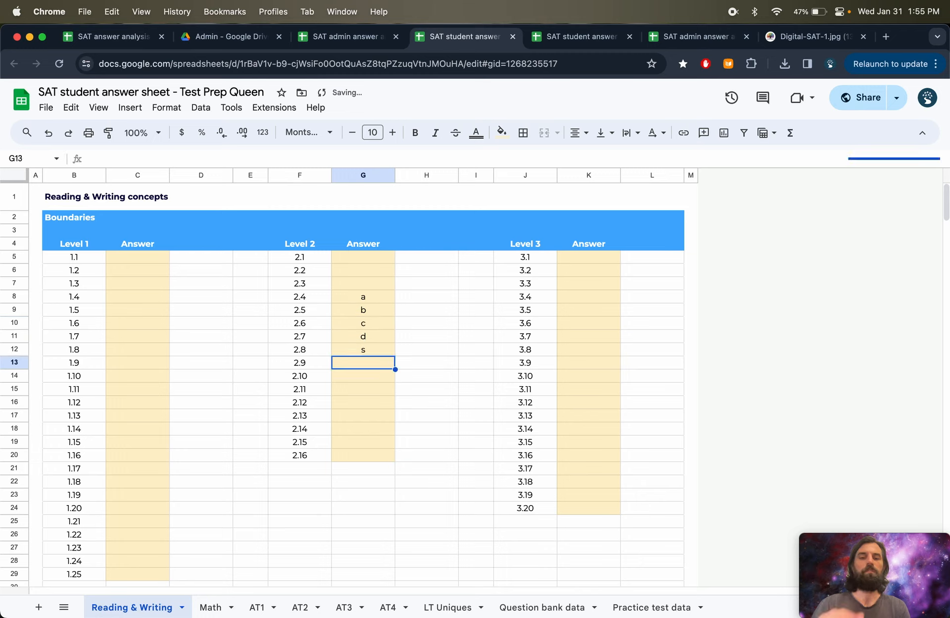
key("Up")
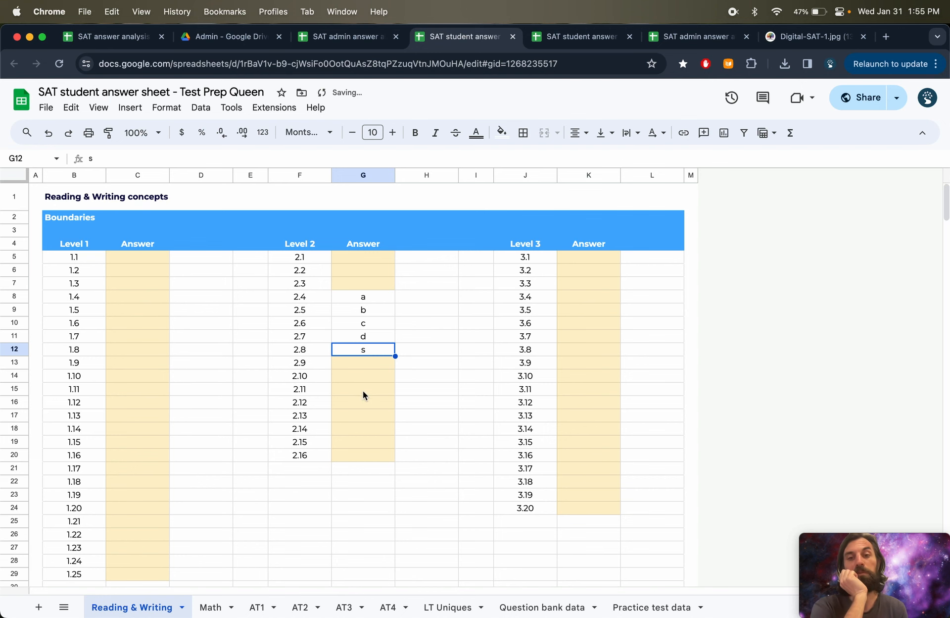
left_click(342, 37)
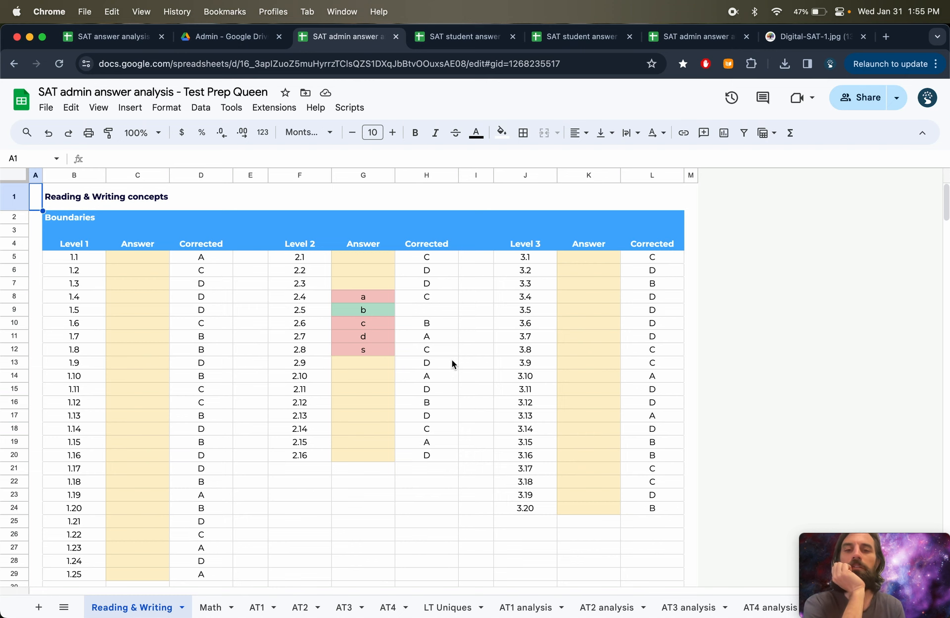
- Clear the test answers from the student answer sheet's Level 2 Answer column
left_click(455, 37)
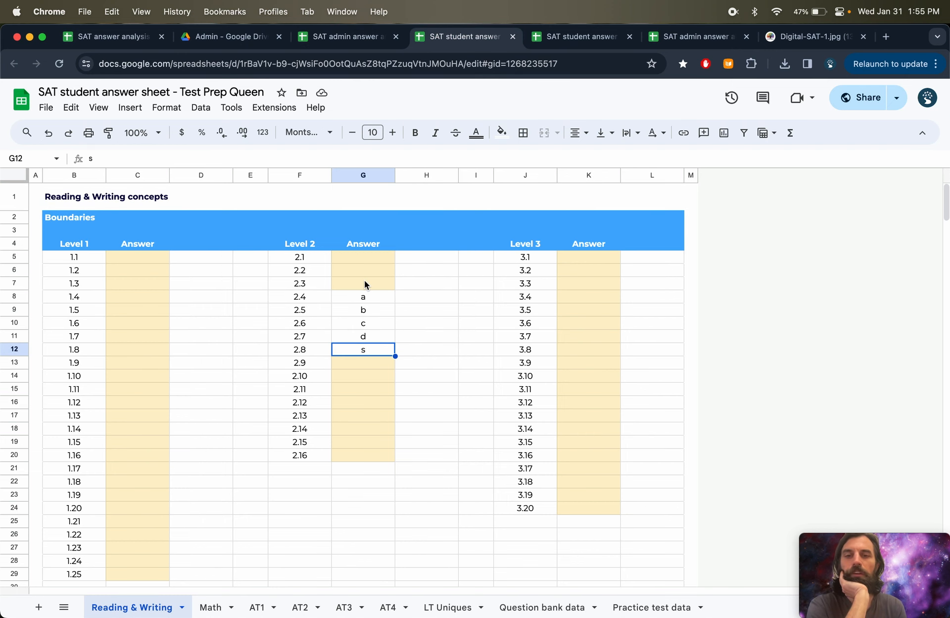
left_click_drag(364, 280, 367, 399)
key("Delete")
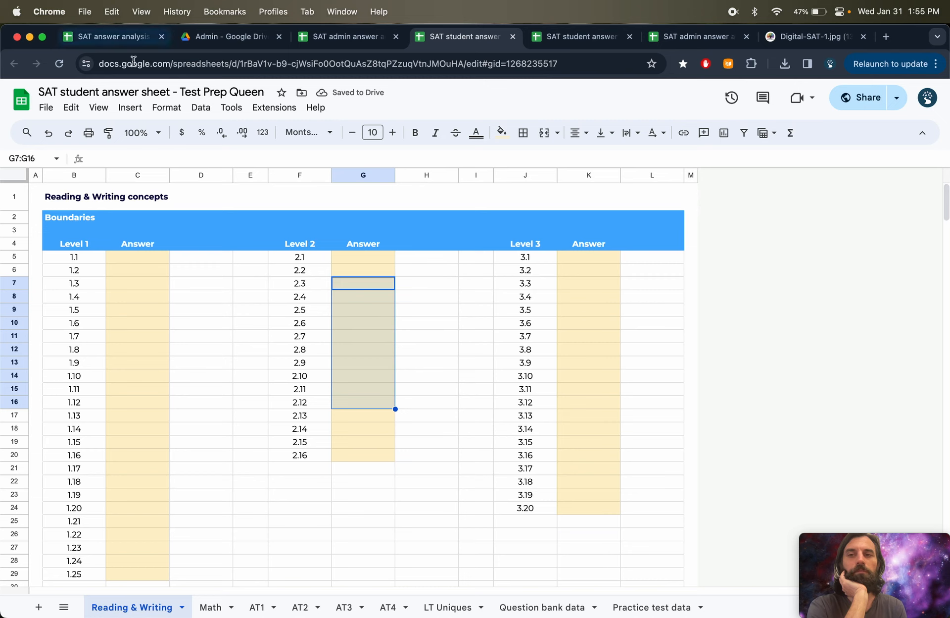
- Restore the admin sheet's Level 2 Answer formulas by filling G7's formula down to G17
left_click(341, 36)
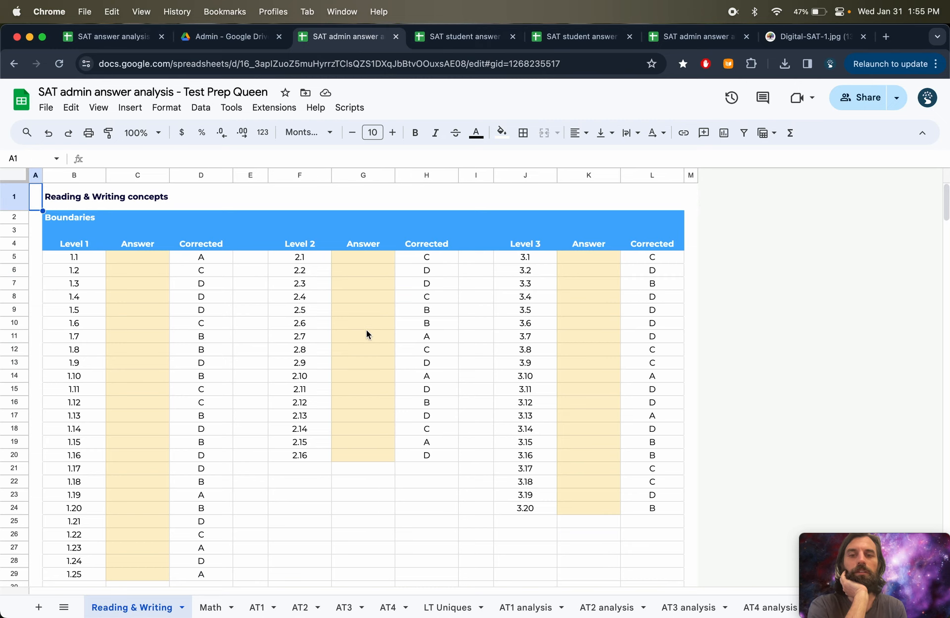
left_click_drag(366, 323, 367, 392)
key("Delete")
left_click(366, 307)
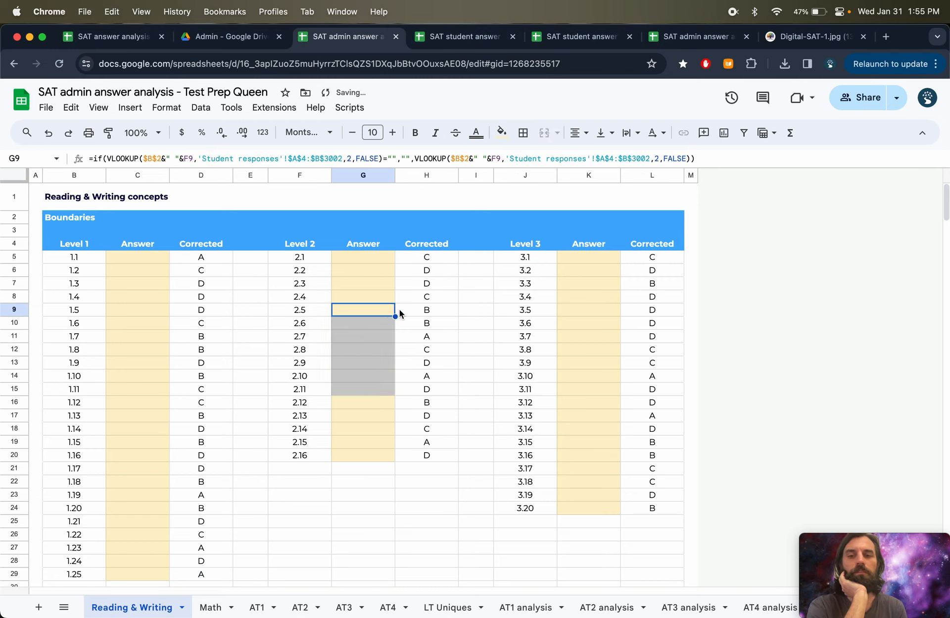
key("super+z")
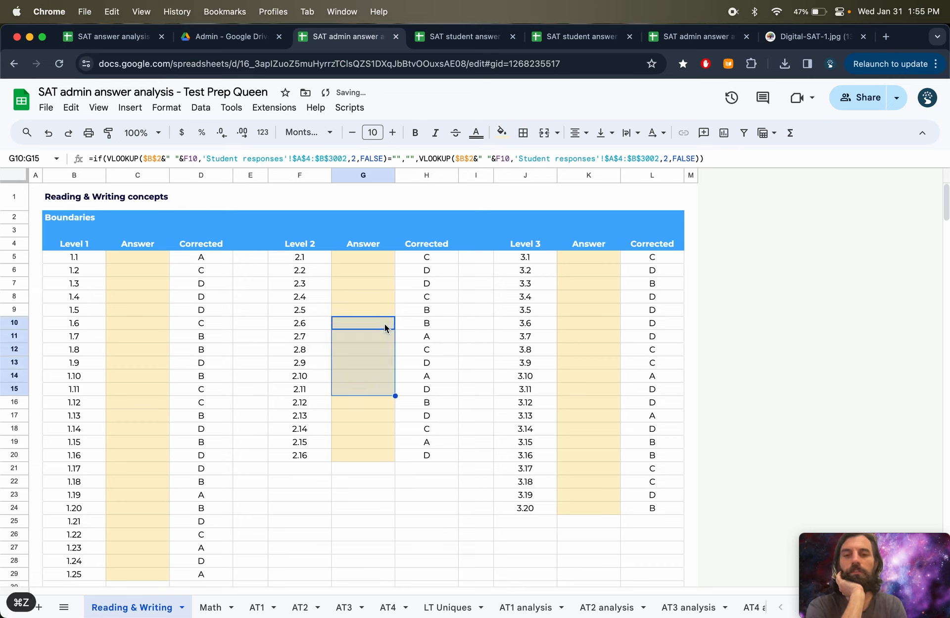
left_click(382, 310)
key("Delete")
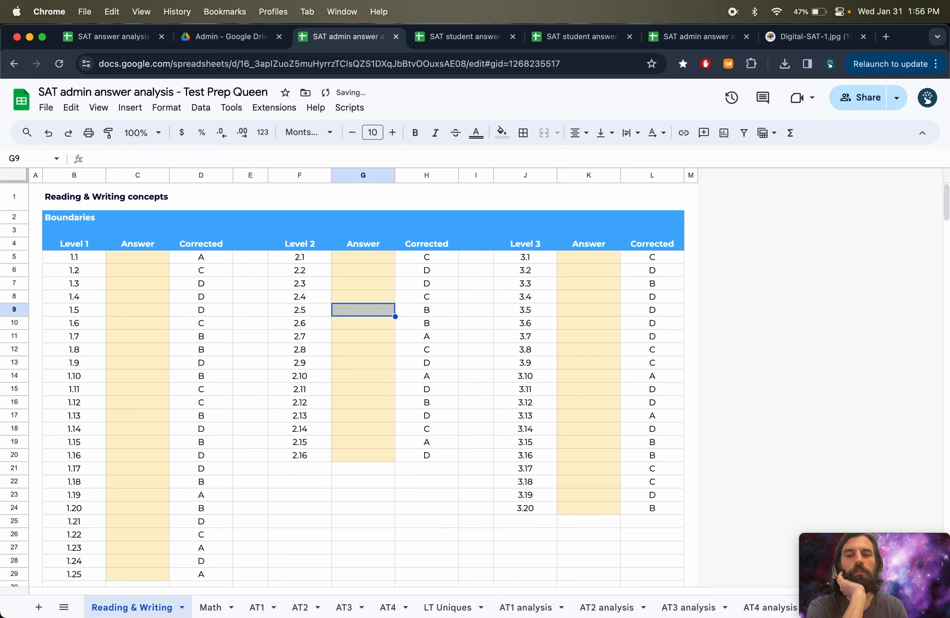
left_click(386, 288)
left_click_drag(394, 291, 393, 454)
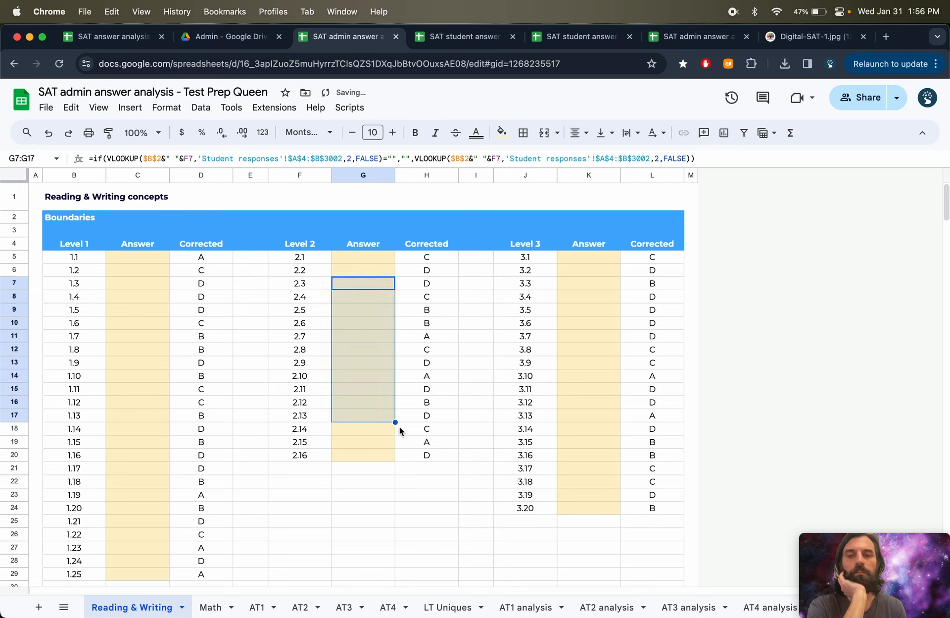
- On the AT1 sheet, copy the Module 1 Corrected answers and paste them as values into the Module 1 Answer column
left_click(399, 454)
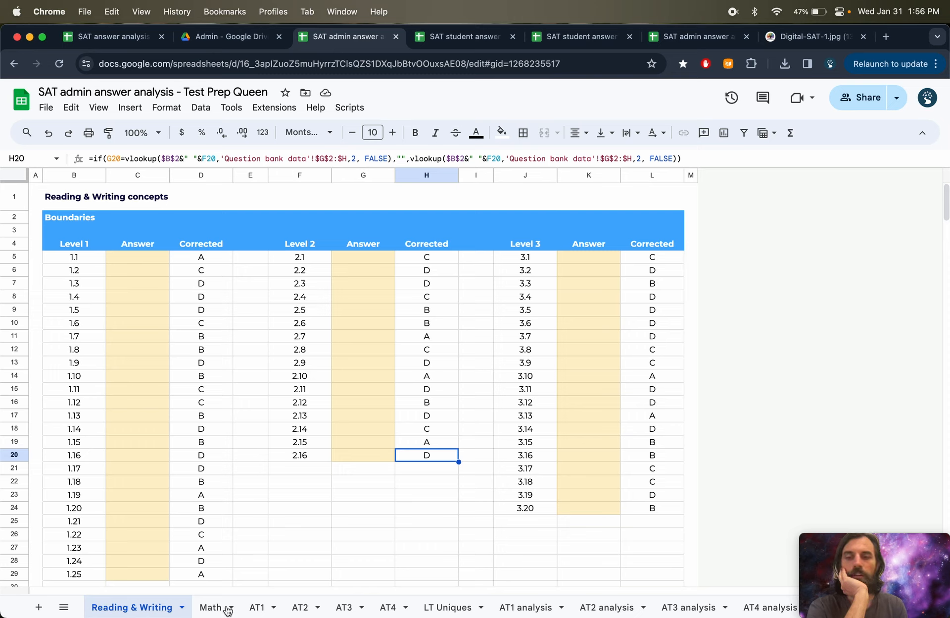
left_click(258, 608)
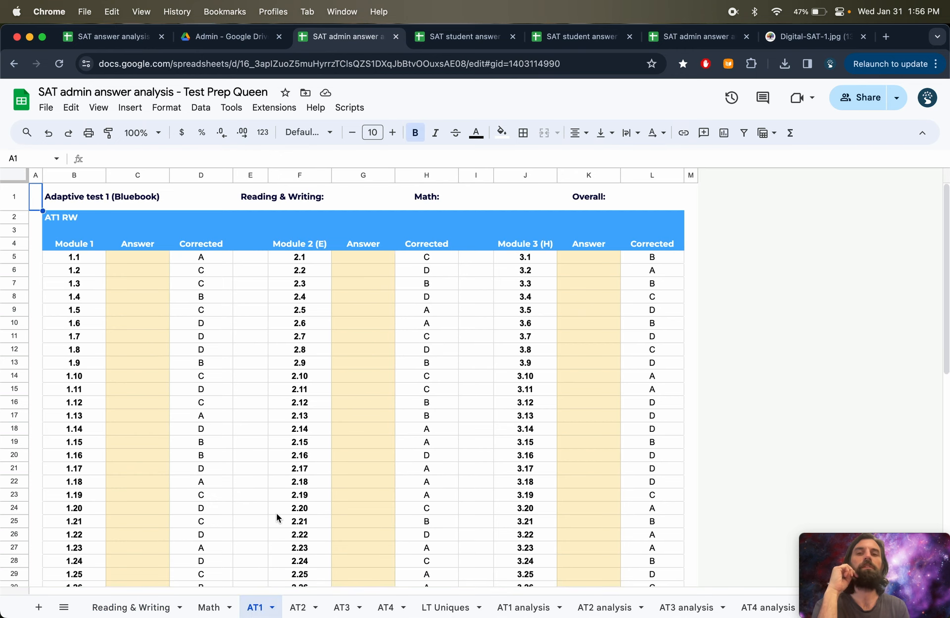
scroll(277, 515, "down", 2)
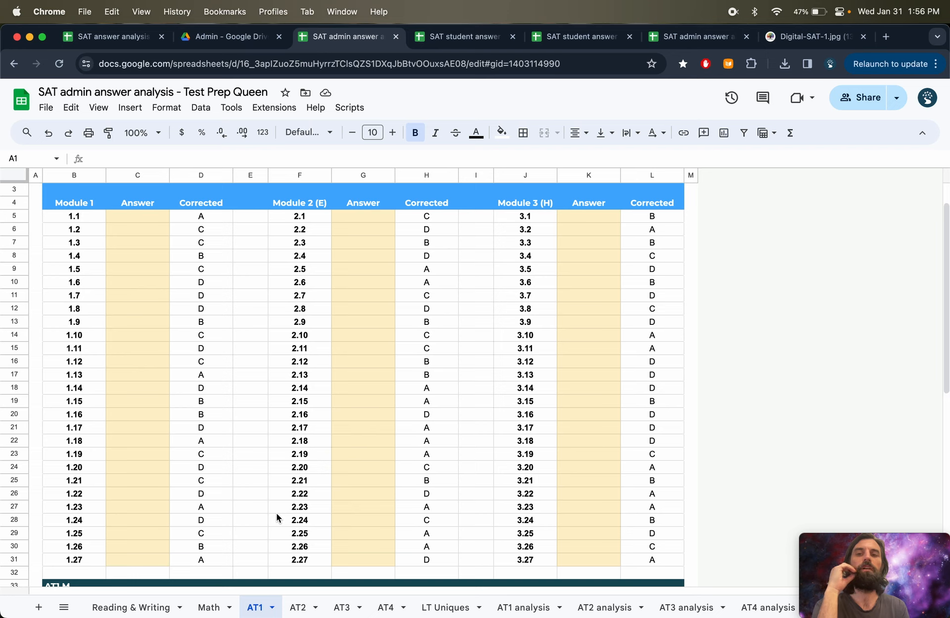
left_click(203, 218)
key("shift+super+Down")
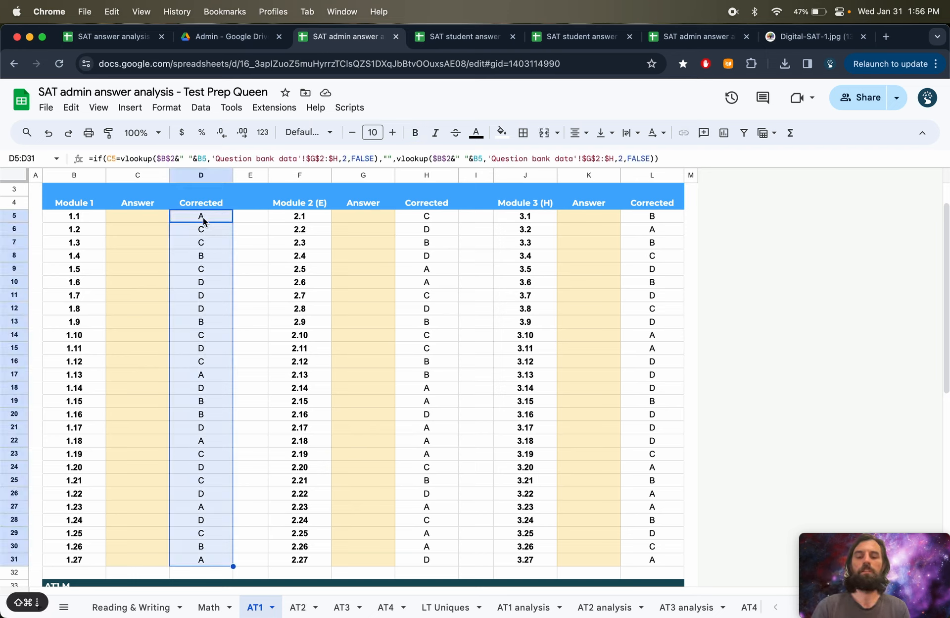
key("super+c")
key("Left")
key("shift+super+Down")
key("shift+super+v")
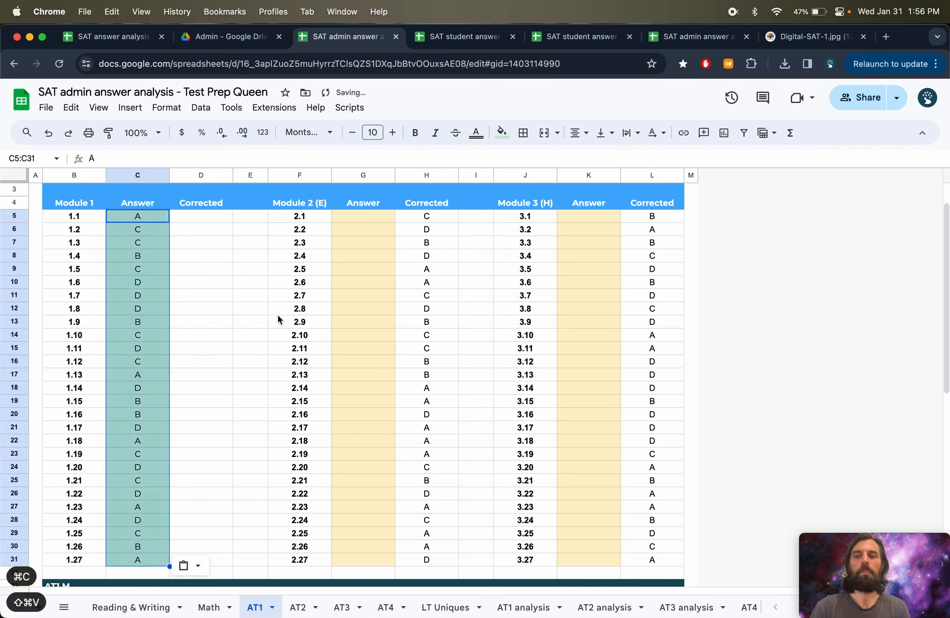
- Copy the Module 3 Corrected answers and paste them as values into the Module 3 Answer column
left_click(662, 217)
key("shift+super+Down")
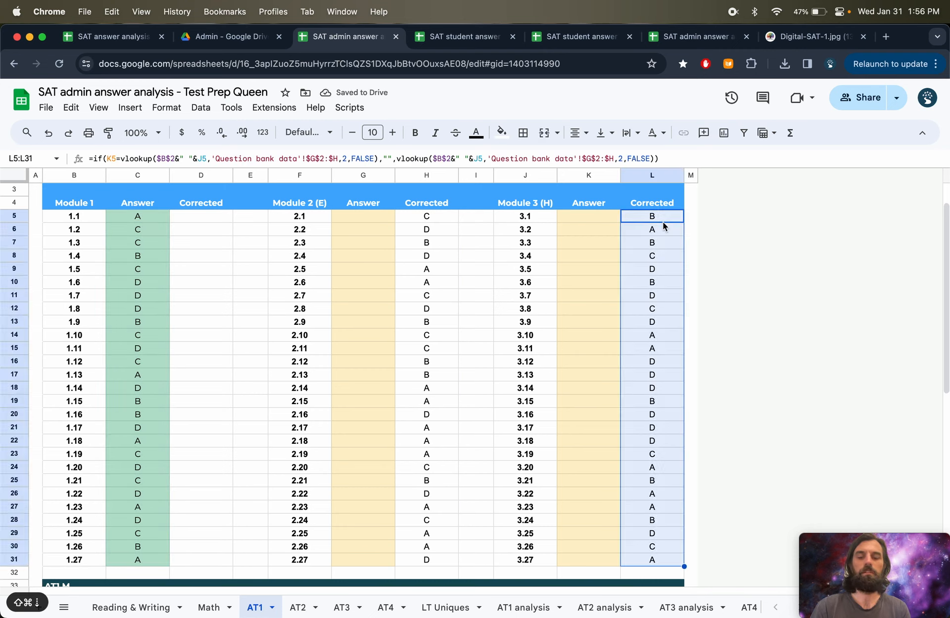
key("super+c")
key("Left")
key("shift+super+Down")
key("shift+super+v")
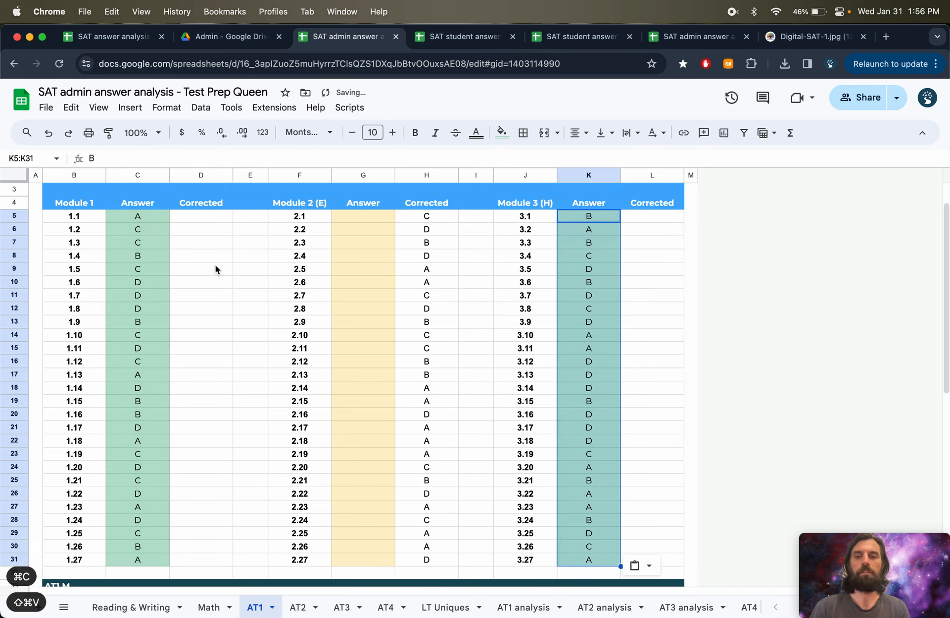
- Replace several Module 1 answers, such as 1.4, 1.7 and 1.9, with a to simulate wrong responses
left_click(143, 256)
type("a")
key("Down")
key("Down")
key("Down")
type("a")
key("Down")
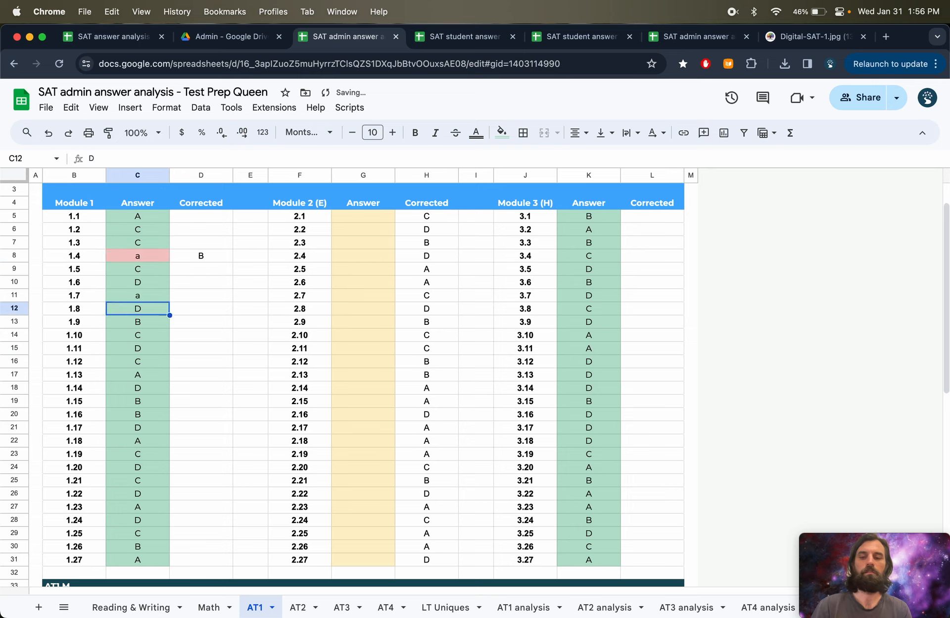
key("Down")
key("a")
key("Down")
key("Down")
key("a")
key("Down")
key("Down")
key("Down")
key("a")
key("Down")
key("Down")
key("a")
key("Down")
key("Down")
key("a")
key("Down")
key("Down")
key("a")
key("Down")
key("Down")
key("Down")
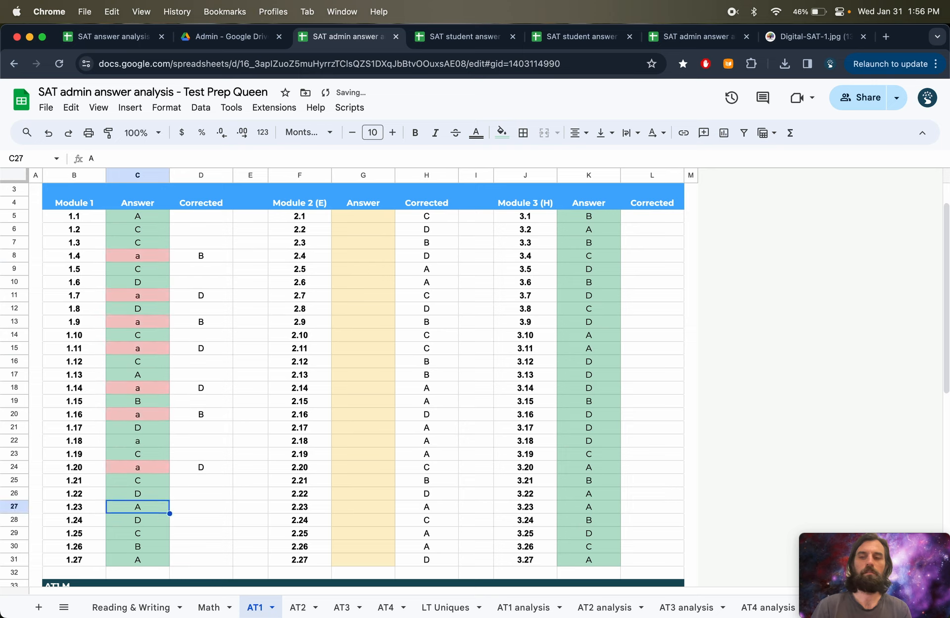
- Replace several Module 3 answers, such as 3.4, 3.7 and 3.11, with a to simulate wrong responses
left_click(555, 252)
type("a")
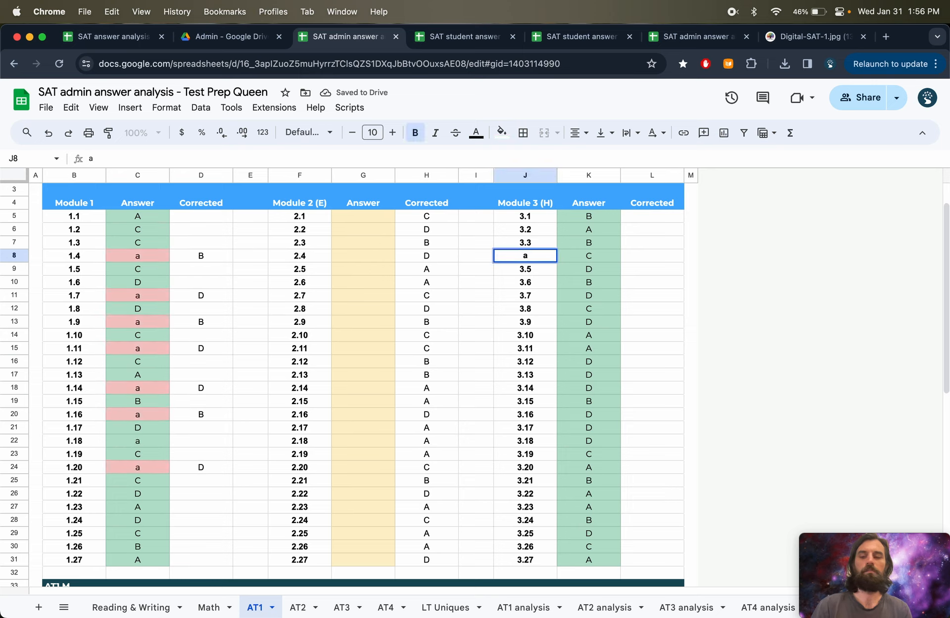
key("Escape")
key("Right")
type("a")
key("Down")
key("Down")
key("Down")
type("a")
key("Down")
key("Down")
key("Down")
key("Down")
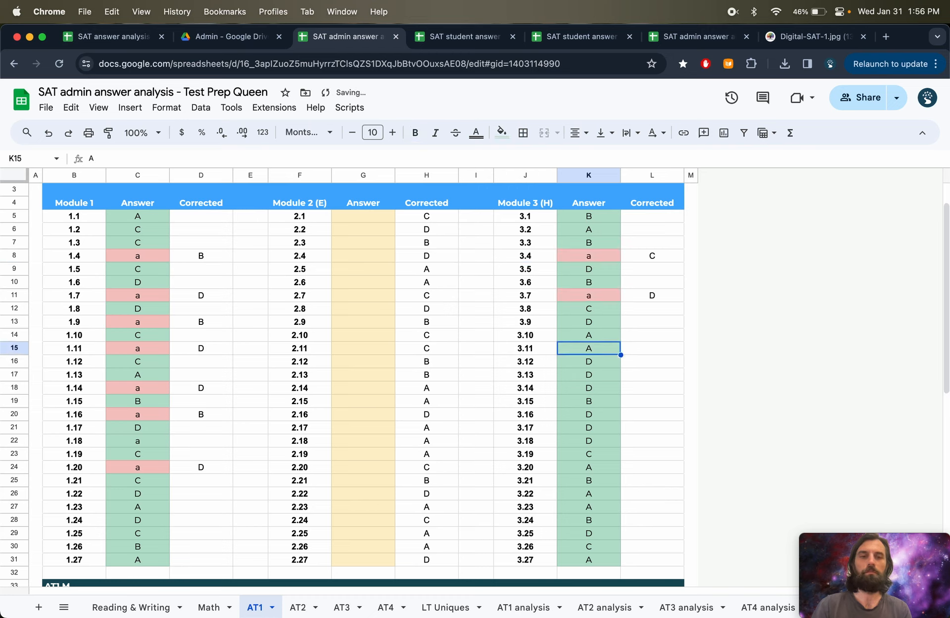
type("a")
key("Down")
key("Down")
key("Down")
key("Down")
type("a")
key("Down")
key("Down")
type("a")
key("Down")
key("Down")
key("Down")
type("a")
key("Down")
key("Down")
key("Down")
type("a")
key("Down")
key("Down")
type("a")
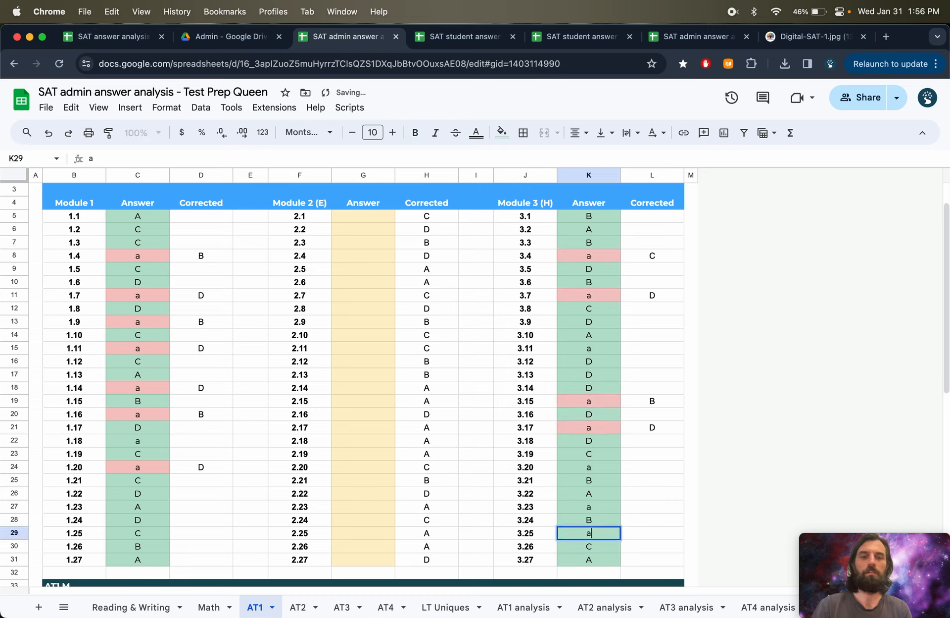
key("Down")
- In the AT1 Math section, copy the Module 1 Corrected answers and paste them as values into the Module 1 Answer column
scroll(441, 241, "down", 8)
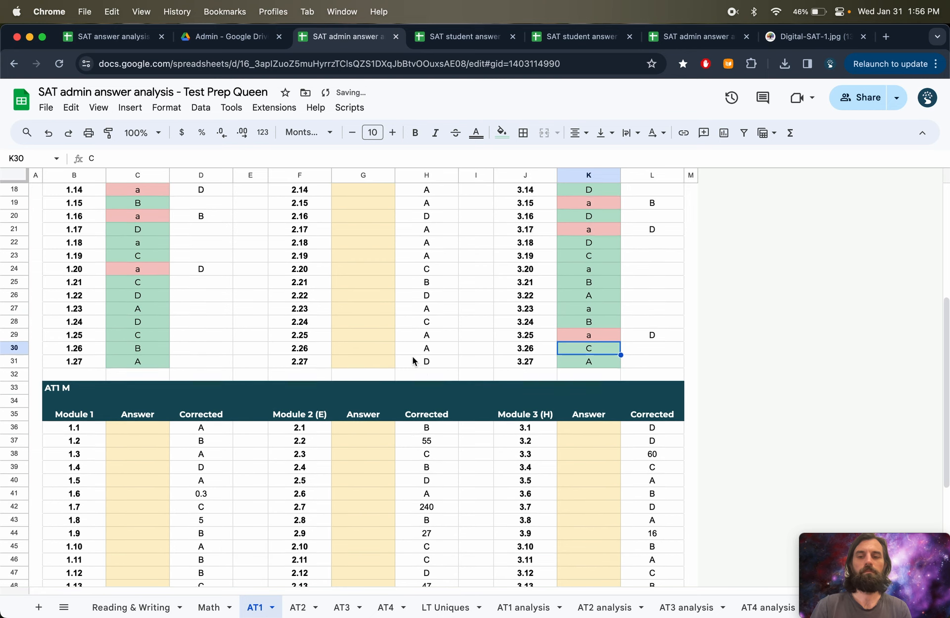
left_click(210, 296)
key("shift+super+Down")
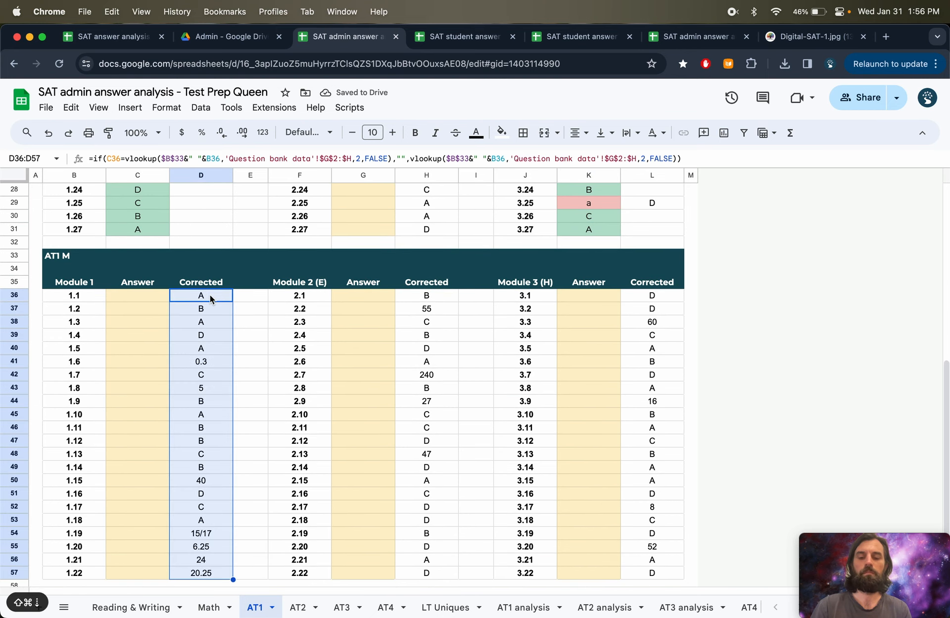
key("super+c")
key("Left")
key("shift+super+Down")
key("super+shift+v")
key("Down")
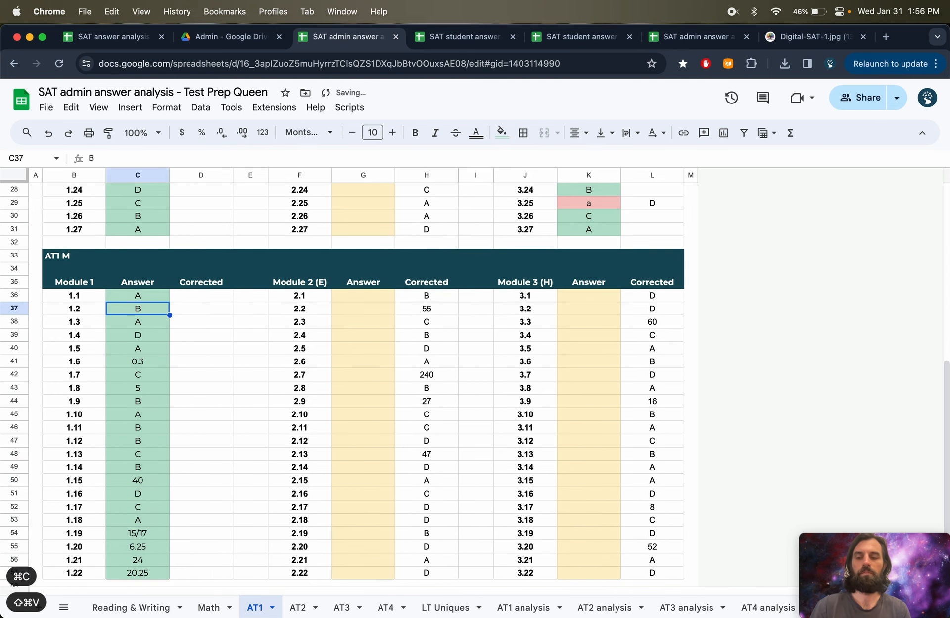
- Replace several Math Module 1 answers, such as 1.3, 1.6, 1.9 and 1.11, with a to simulate wrong responses
key("Down")
type("a")
key("Down")
key("Down")
key("Down")
type("a")
key("Down")
key("Down")
key("Down")
key("a")
key("Down")
key("Down")
key("a")
key("Down")
key("Down")
key("a")
key("Down")
key("Down")
key("a")
key("Down")
key("Down")
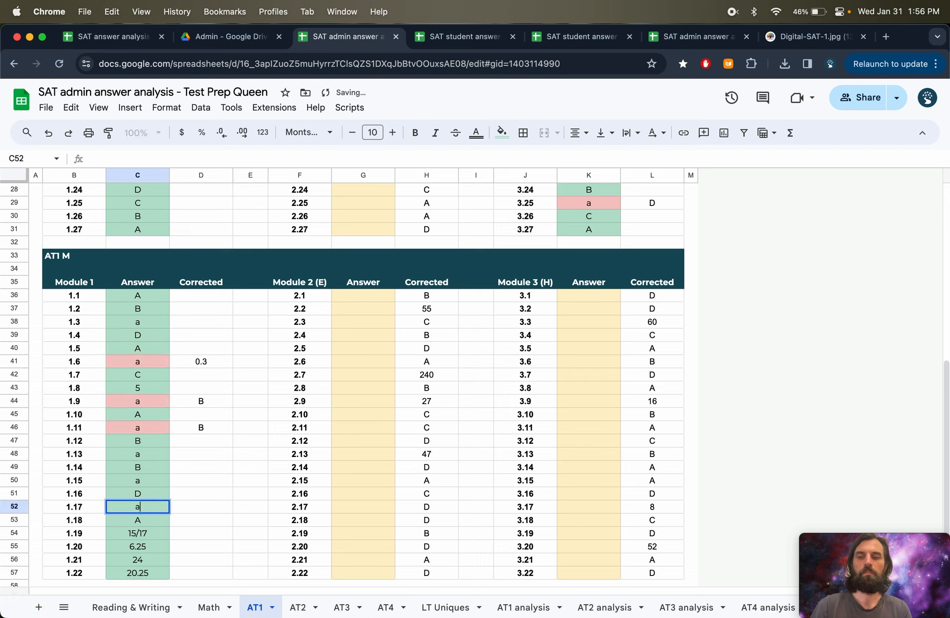
key("a")
key("Down")
type("a")
key("Down")
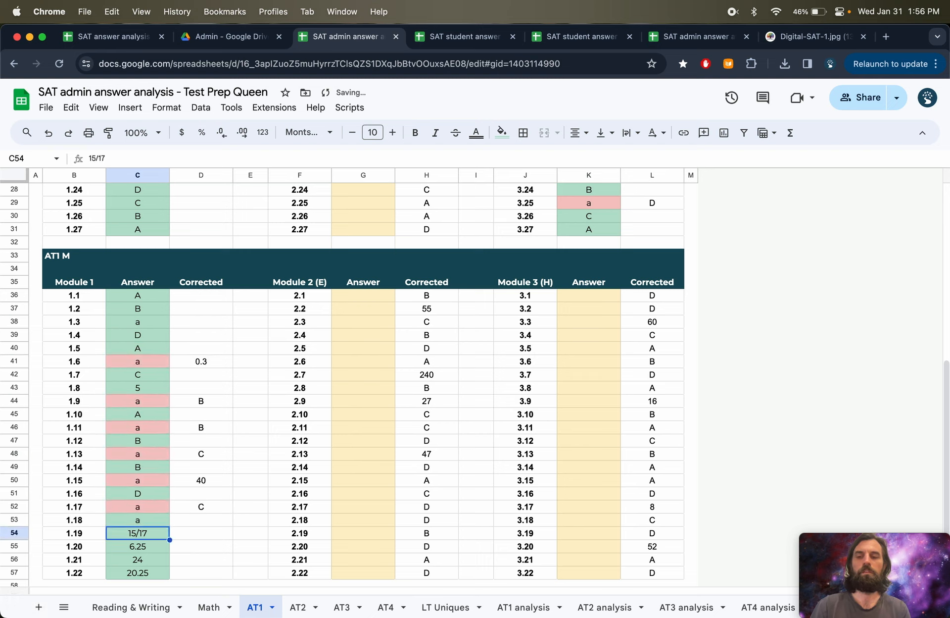
left_click(648, 297)
key("super+shift+Down")
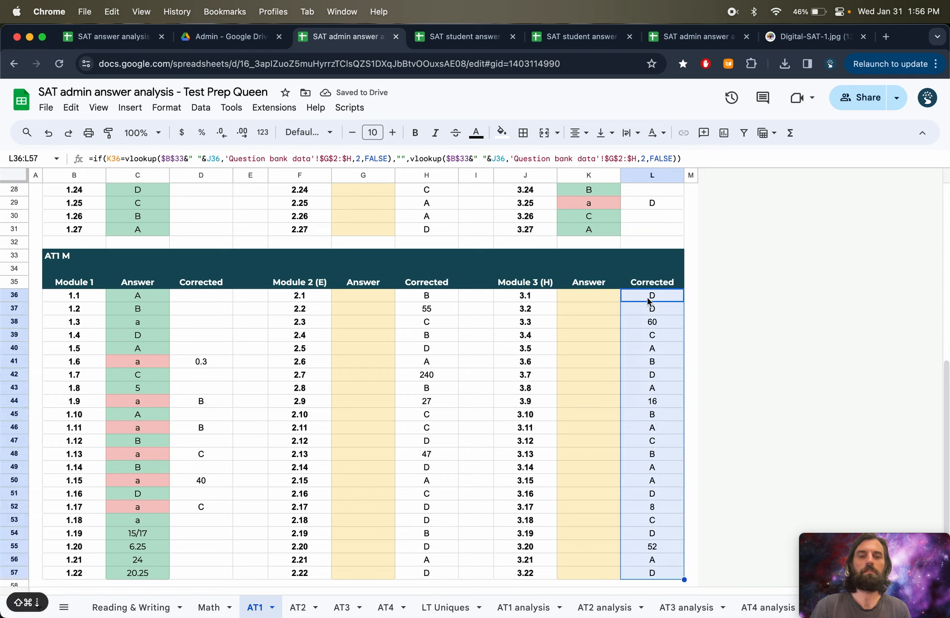
key("super+x")
key("super+c")
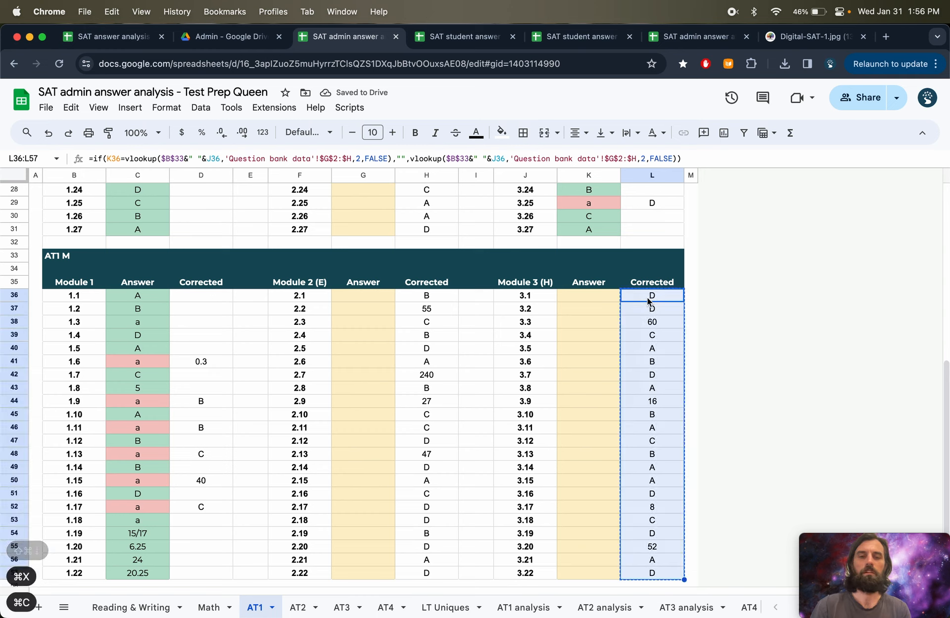
key("Left")
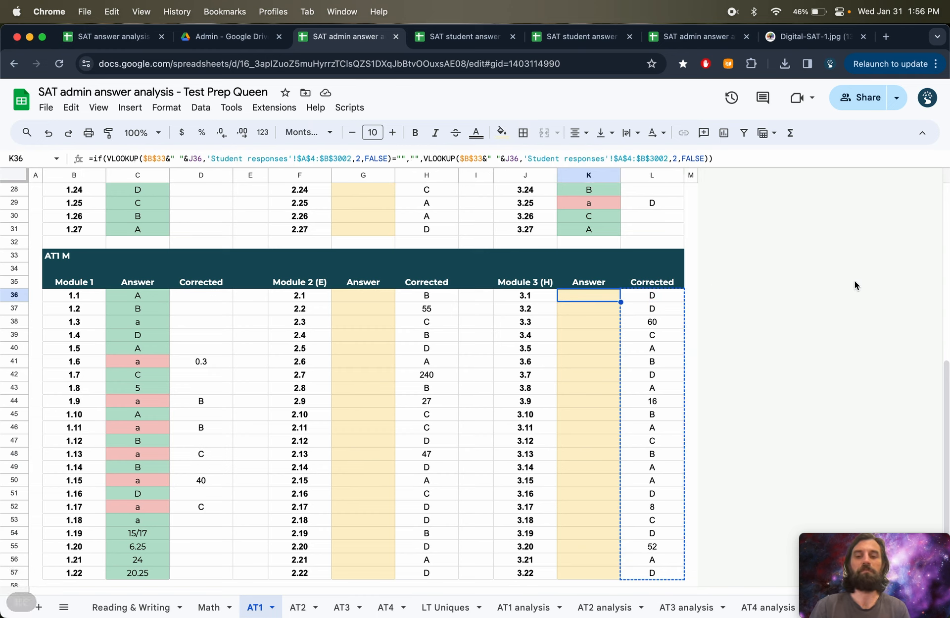
key("super+v")
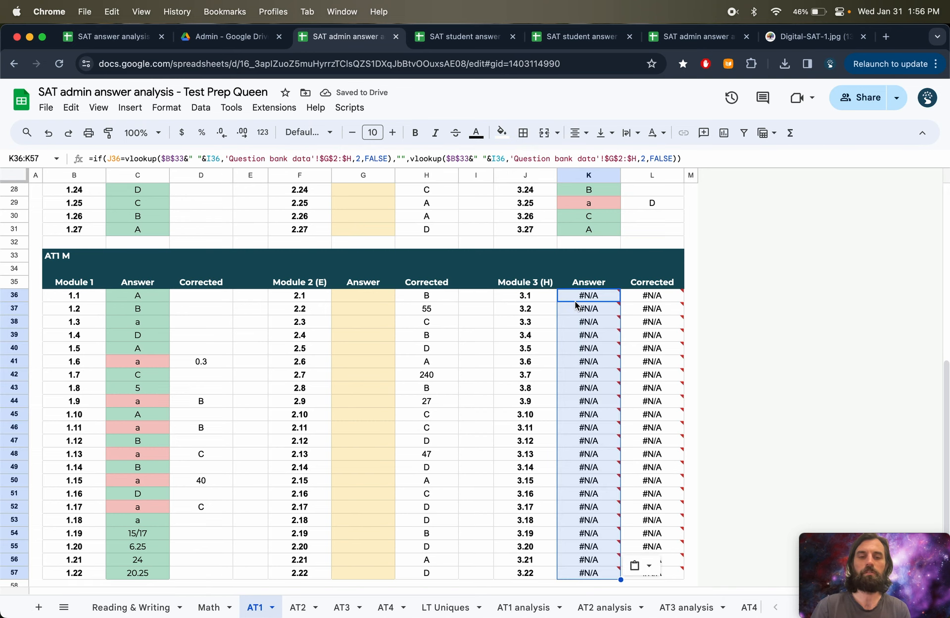
key("super+z")
- Copy the Math Module 3 Corrected answers and paste them as values only into the Module 3 Answer column
left_click(661, 294)
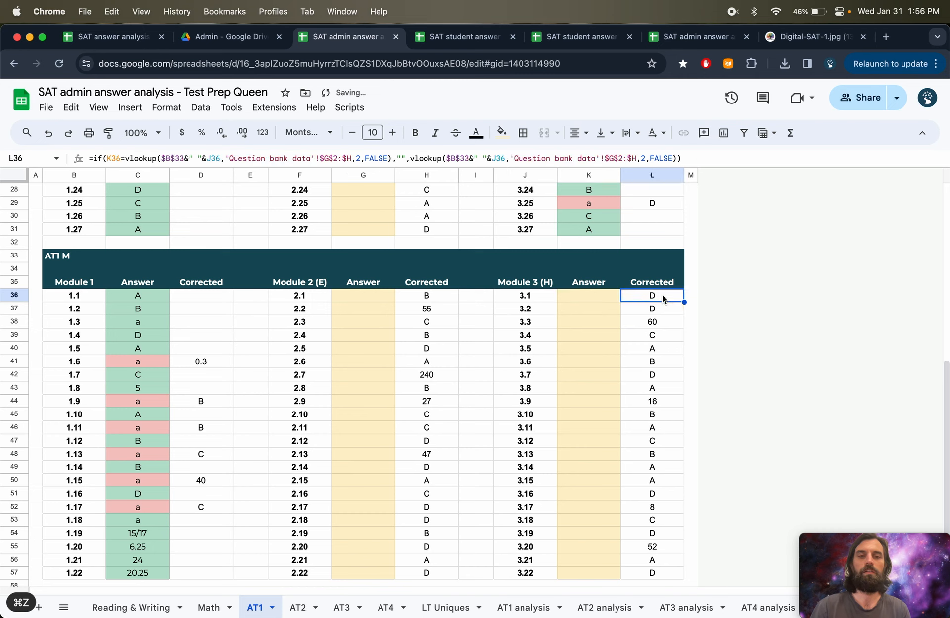
key("super+shift+Down")
key("super+c")
left_click(601, 297)
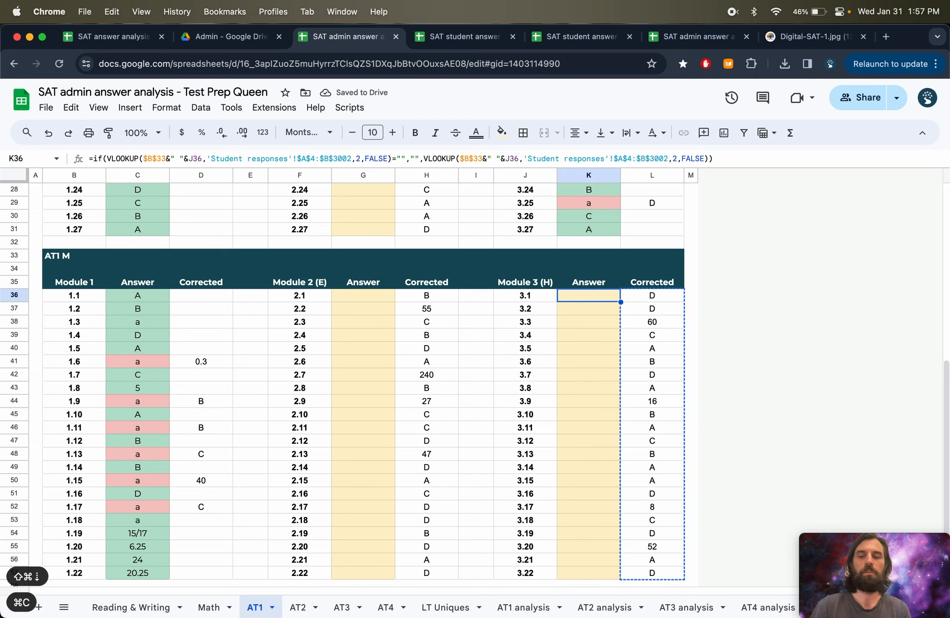
right_click(599, 293)
mouse_move(633, 258)
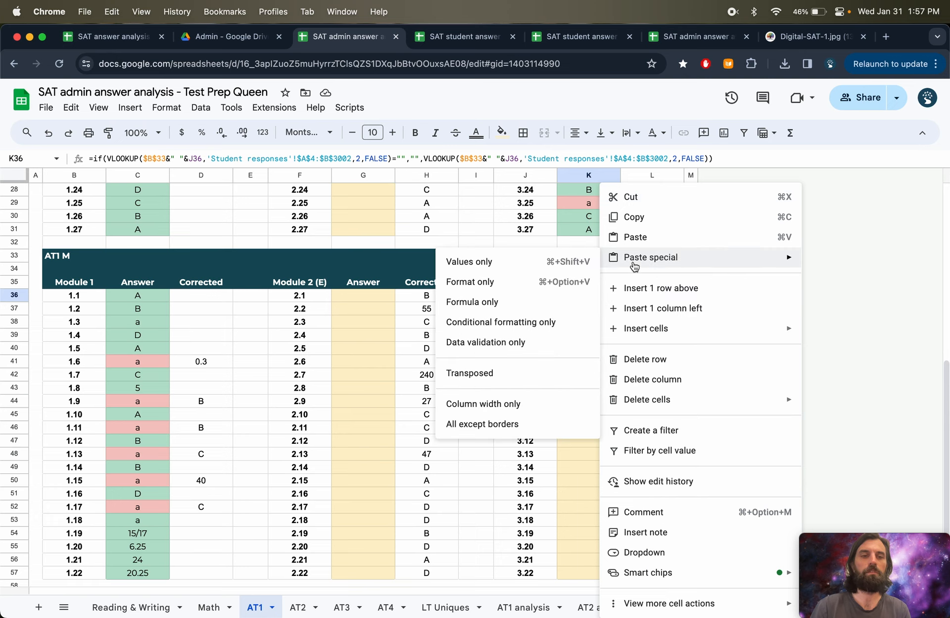
left_click(496, 266)
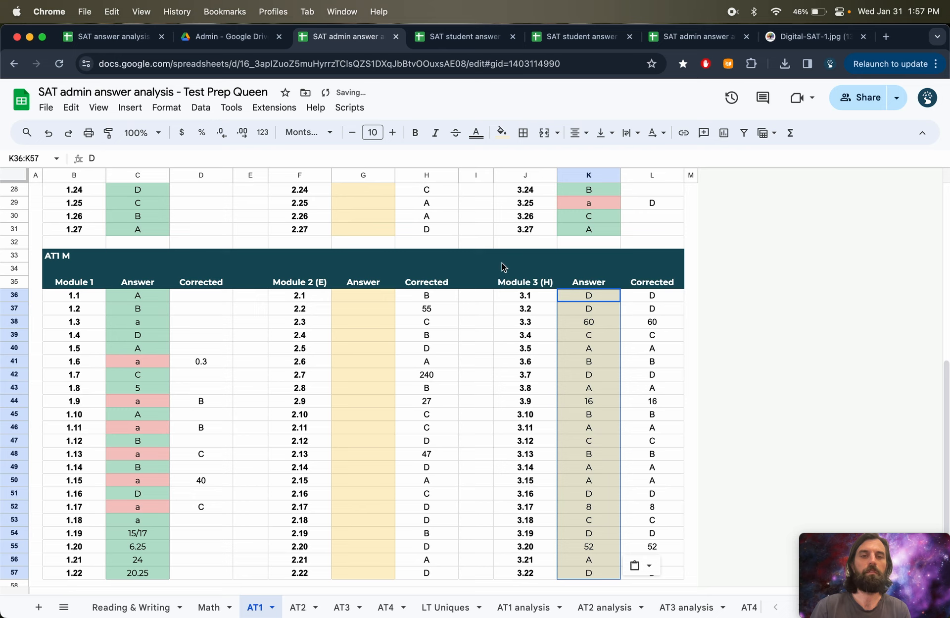
- Replace several Math Module 3 answers, such as 3.6, 3.9, 3.12 and 3.16, with a to simulate wrong responses
left_click(587, 358)
type("a")
key("Return")
key("Down")
key("Down")
type("a")
key("Return")
key("Down")
key("Down")
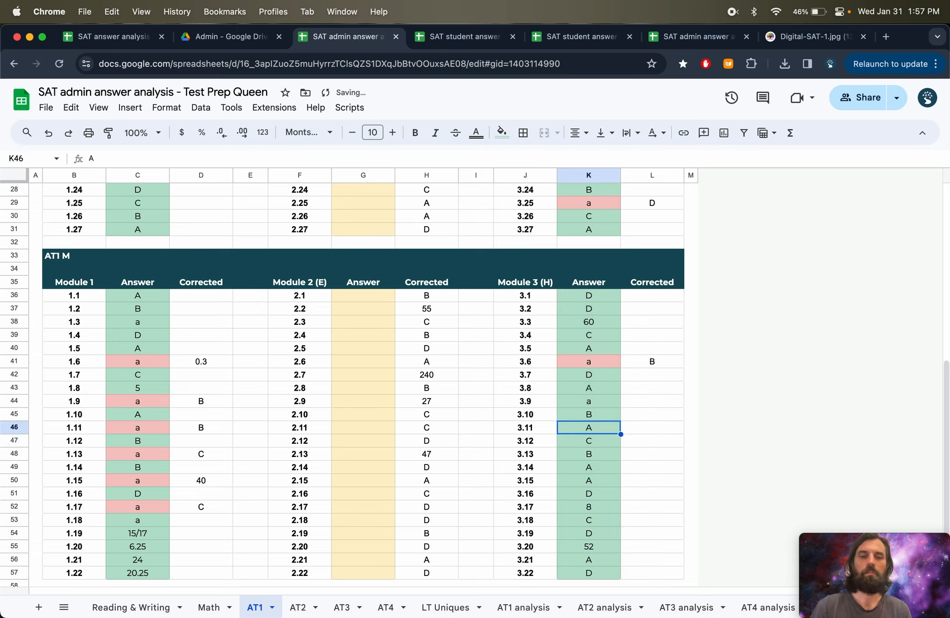
type("a")
key("Return")
key("Down")
key("Down")
key("Down")
type("a")
key("Return")
key("Down")
key("Down")
type("a")
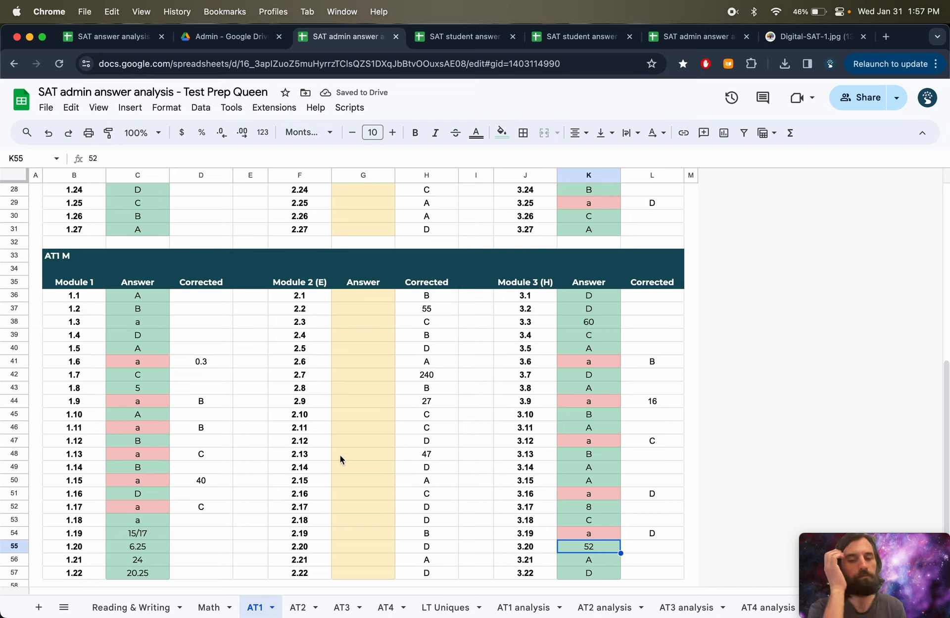
- Enter scaled scores of 650 for Reading & Writing and 600 for Math in the AT1 sheet's score row
left_click(525, 613)
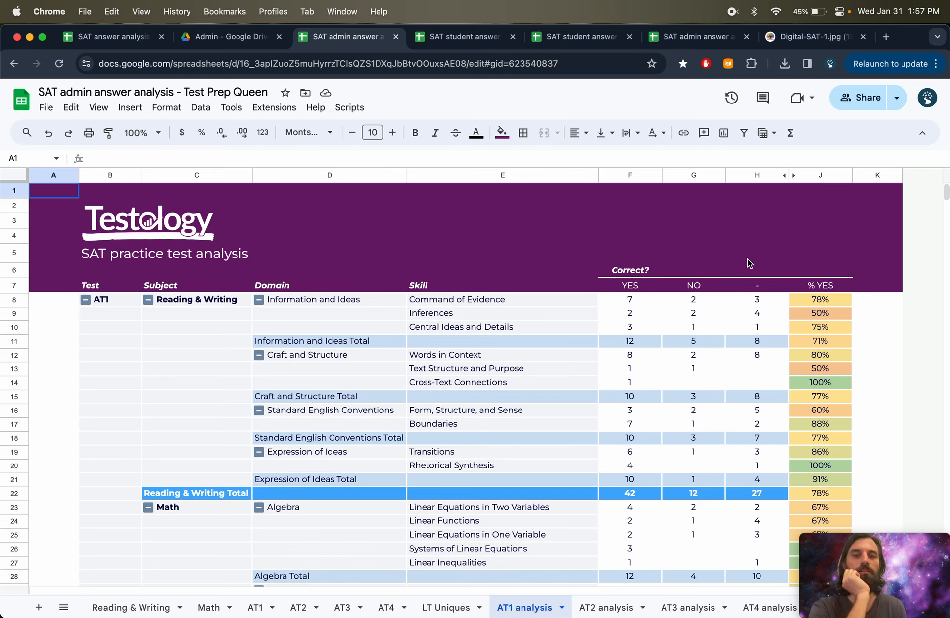
left_click_drag(569, 206, 795, 243)
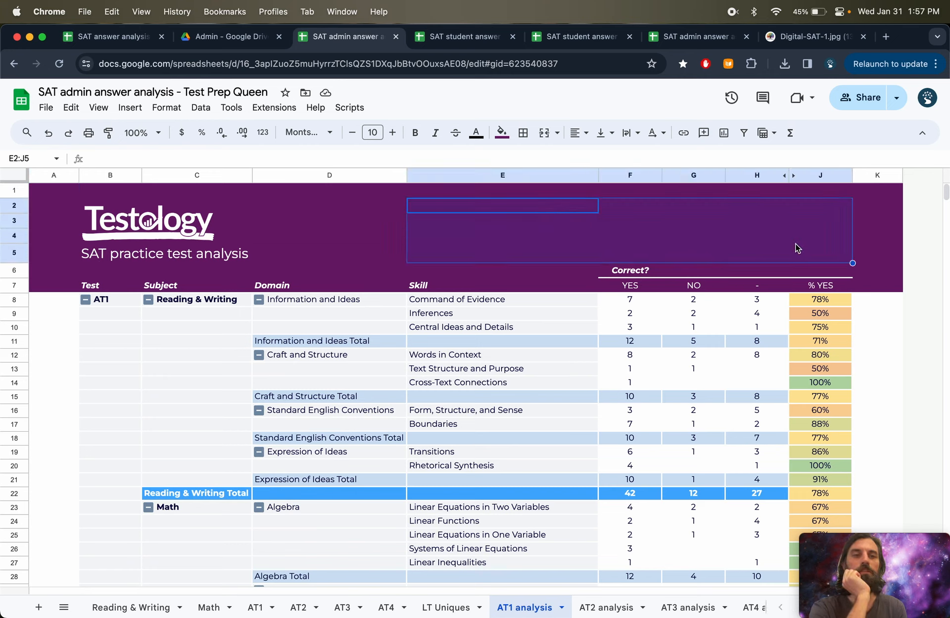
left_click(255, 607)
scroll(277, 437, "up", 10)
left_click(357, 196)
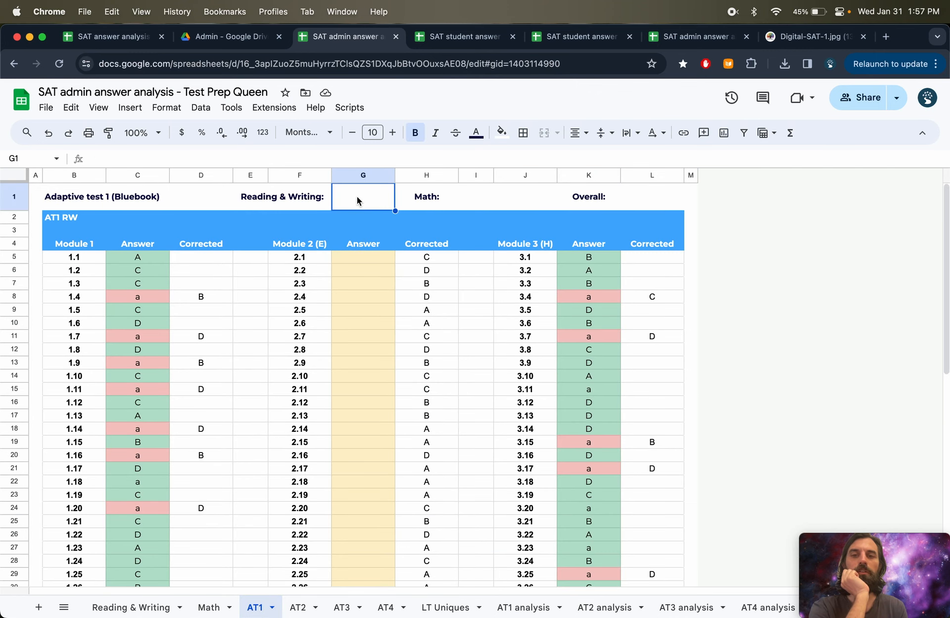
key("Left")
key("Right")
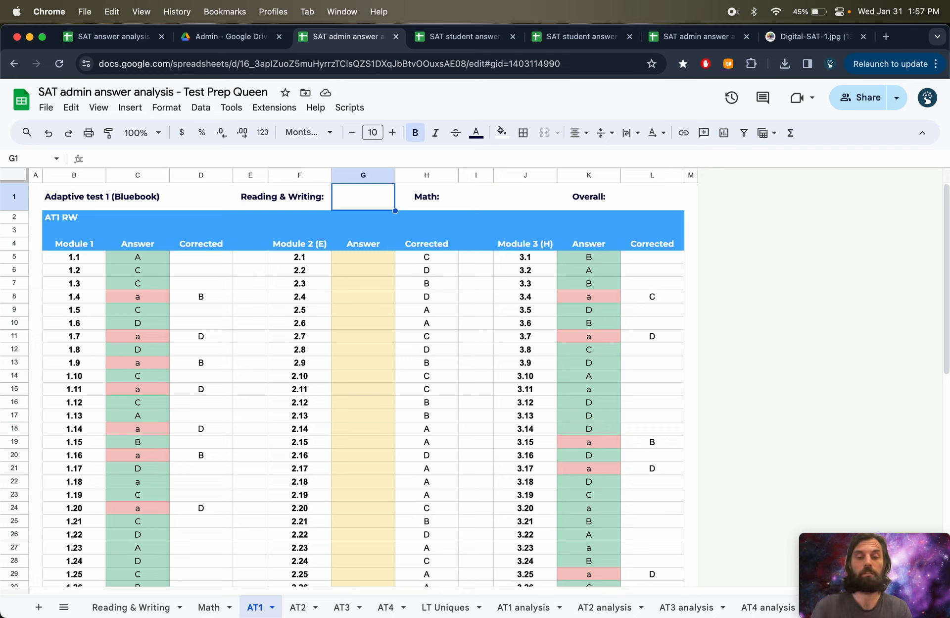
type("650")
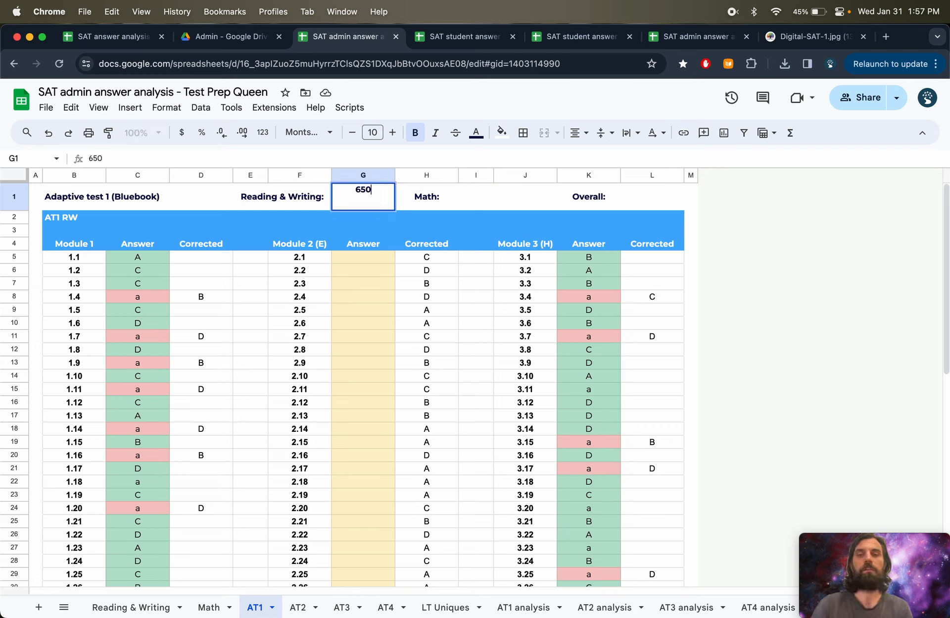
key("Tab")
key("Tab")
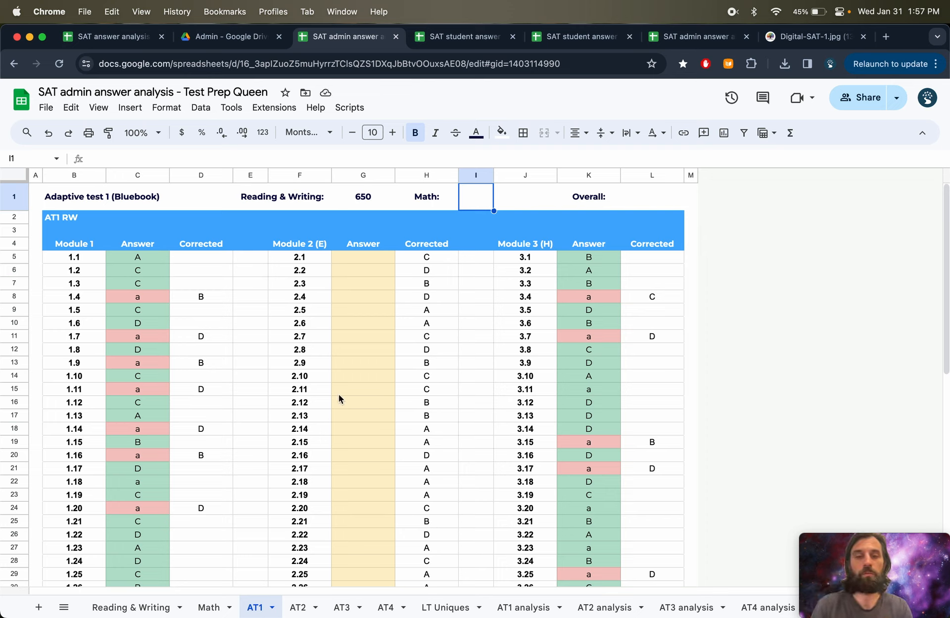
type("600")
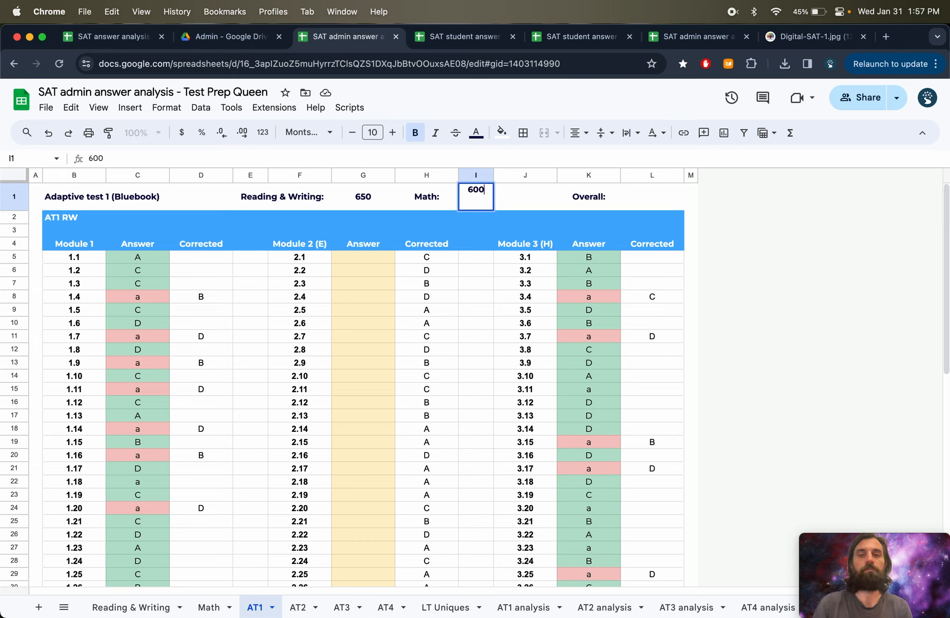
key("Return")
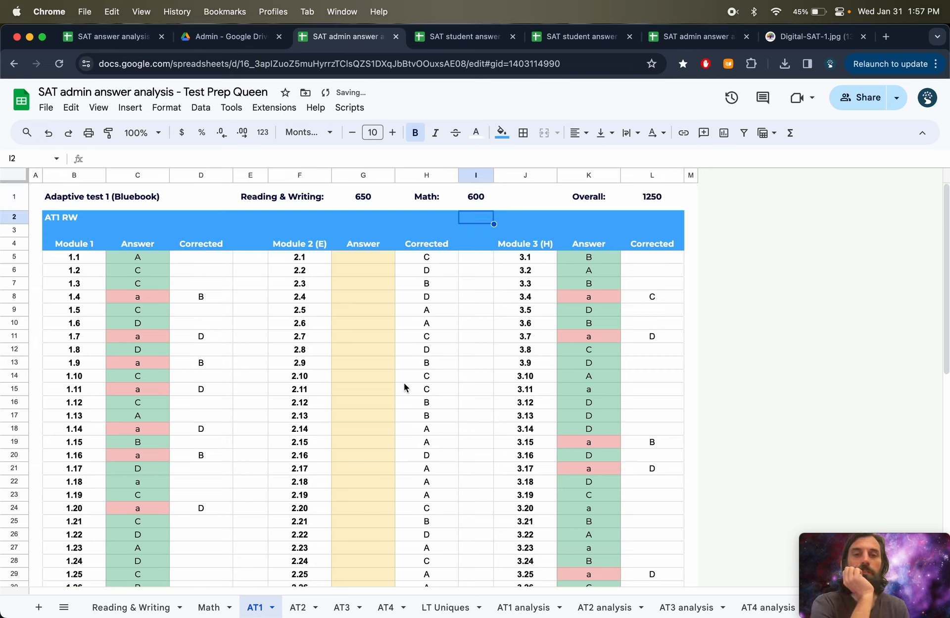
- Compare the AT1 sheet's score row, including the Overall formula, with the score header on the AT1 analysis sheet
left_click(647, 207)
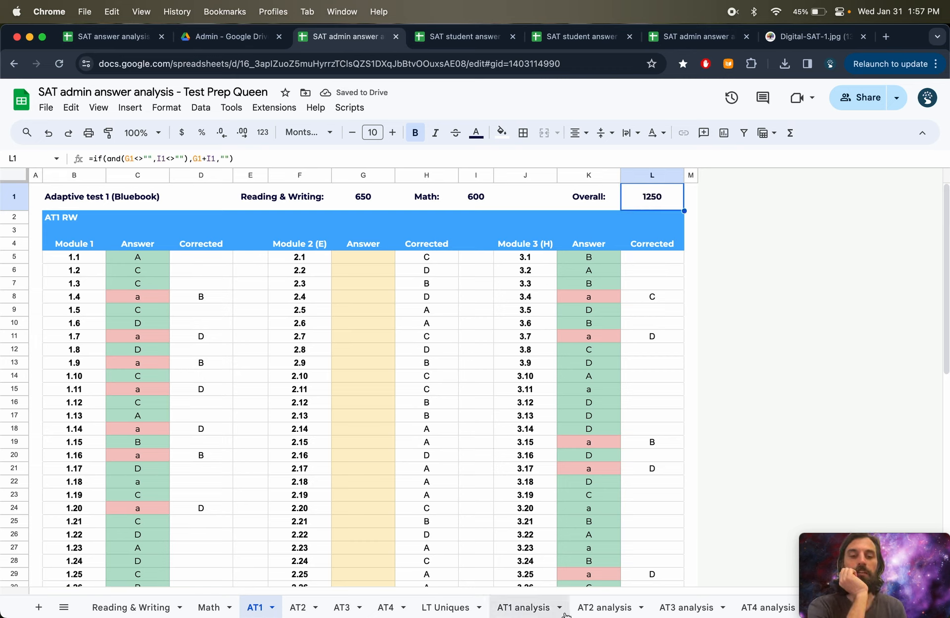
left_click(516, 613)
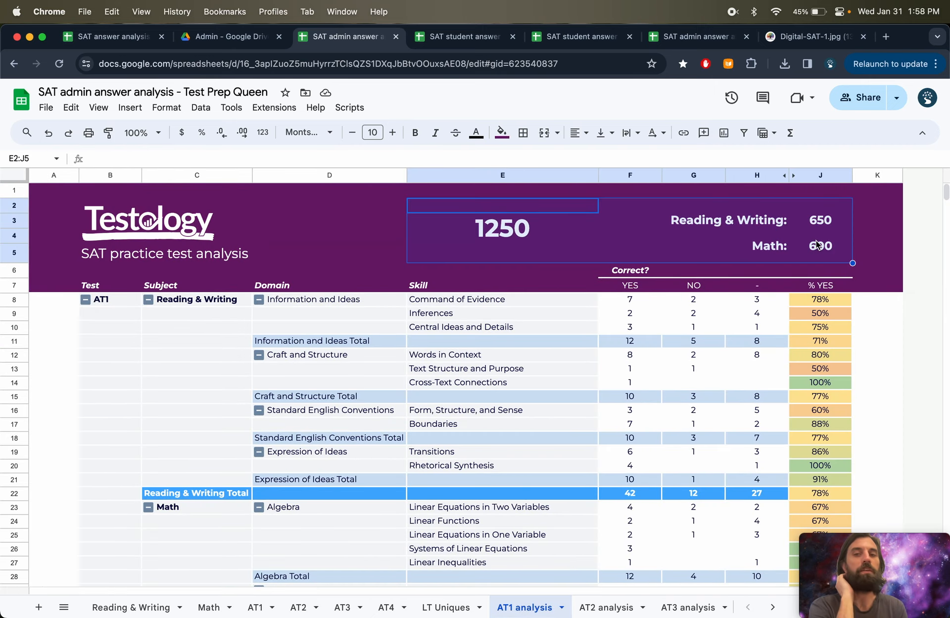
left_click(245, 612)
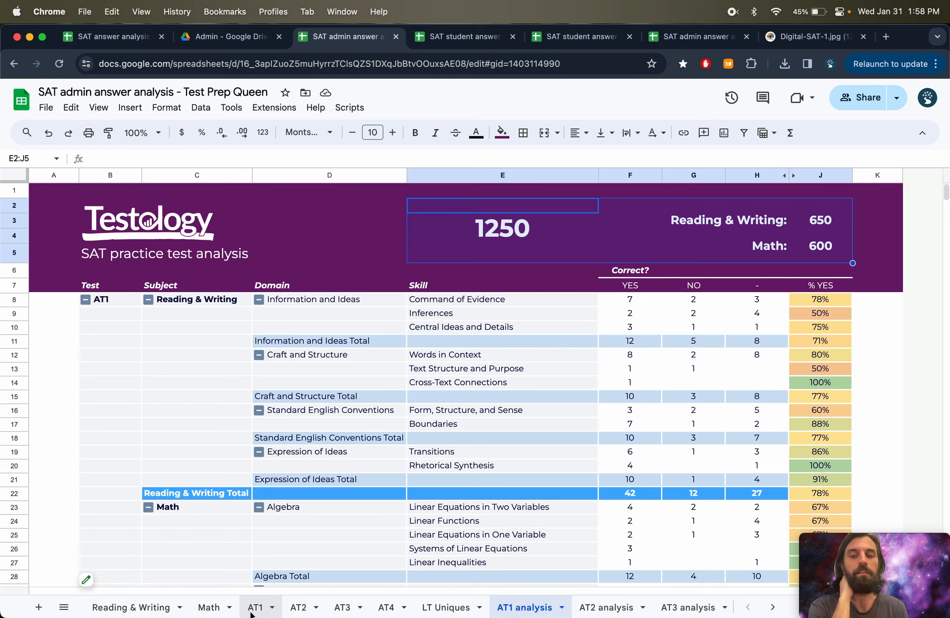
left_click_drag(337, 205, 667, 207)
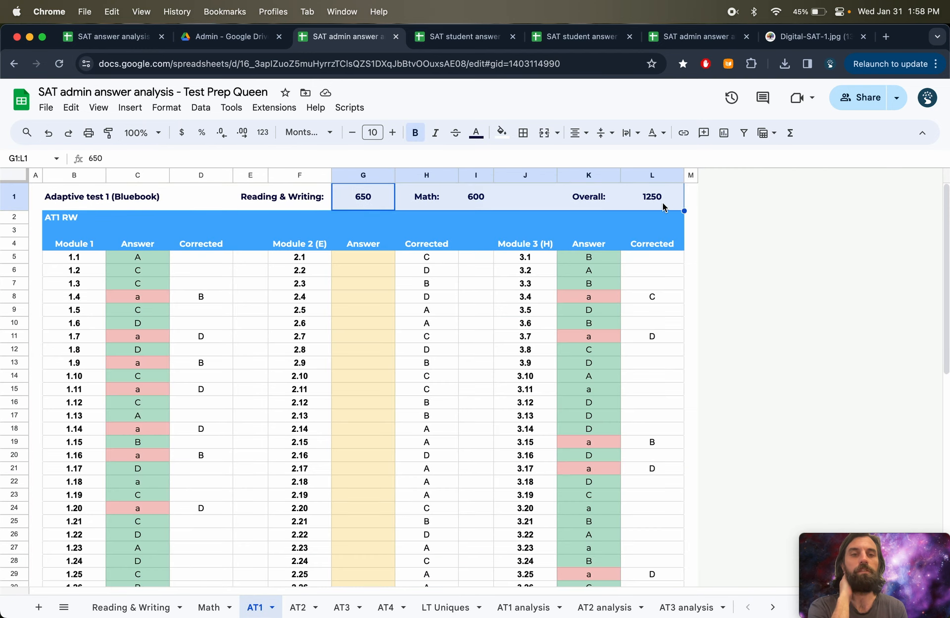
left_click(664, 206)
- Review the AT1 analysis sheet's scores and per-skill correct, incorrect and blank counts down to the Grand Total
left_click(509, 611)
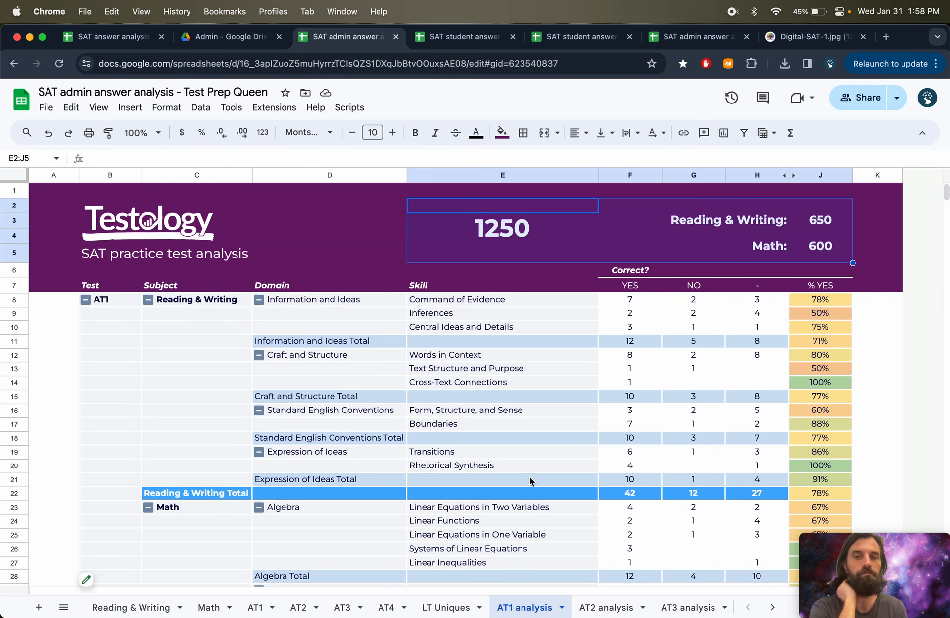
left_click(503, 450)
left_click(360, 468)
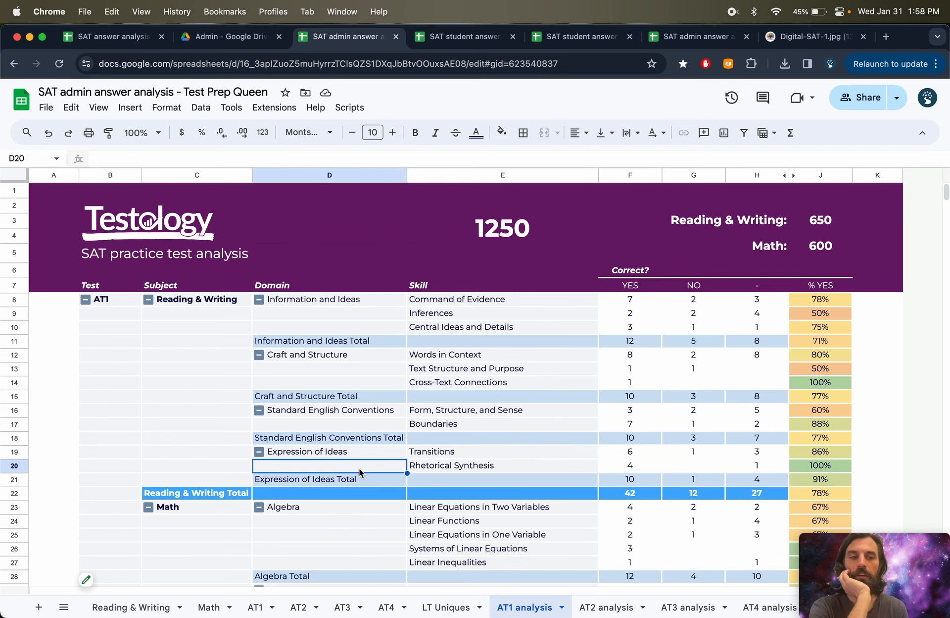
scroll(737, 373, "down", 3)
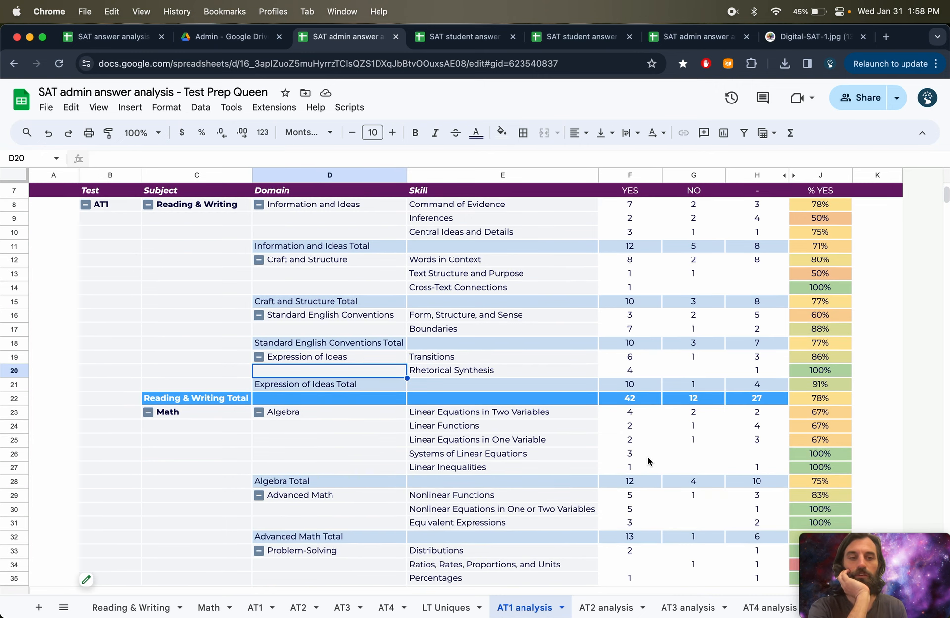
scroll(647, 456, "down", 5)
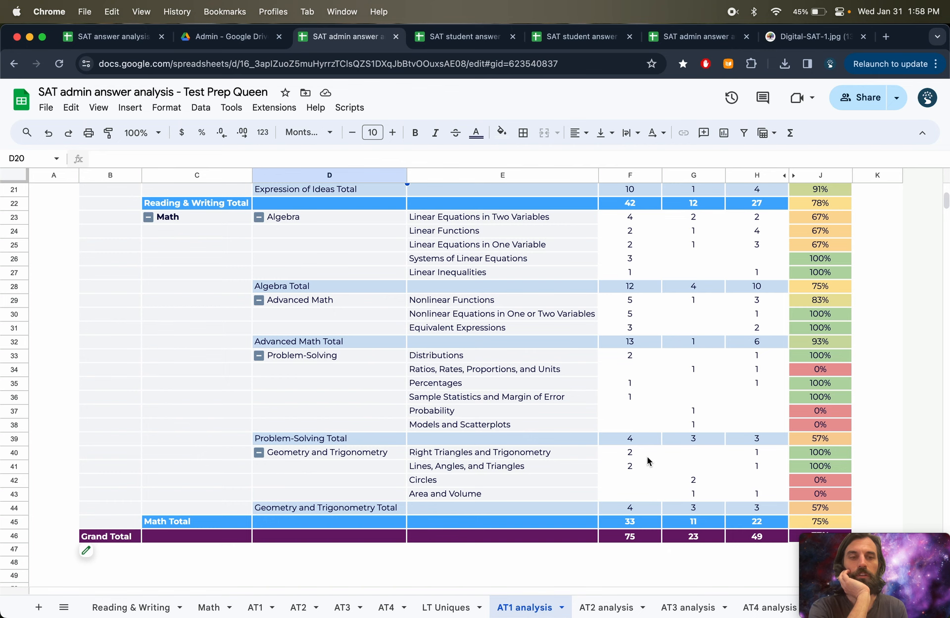
scroll(647, 459, "up", 2)
scroll(646, 460, "up", 6)
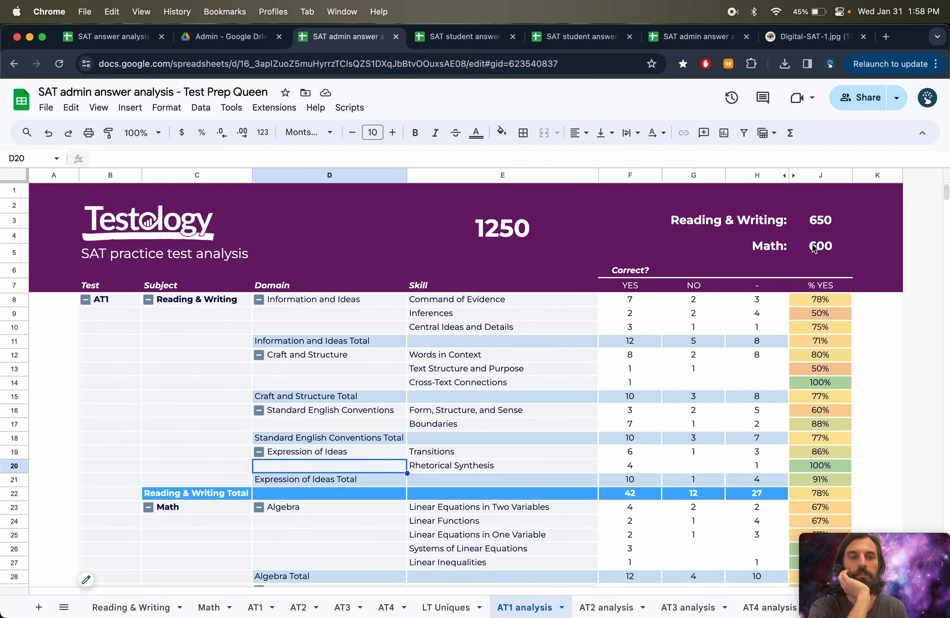
left_click_drag(813, 243, 801, 219)
left_click(740, 340)
scroll(673, 429, "down", 2)
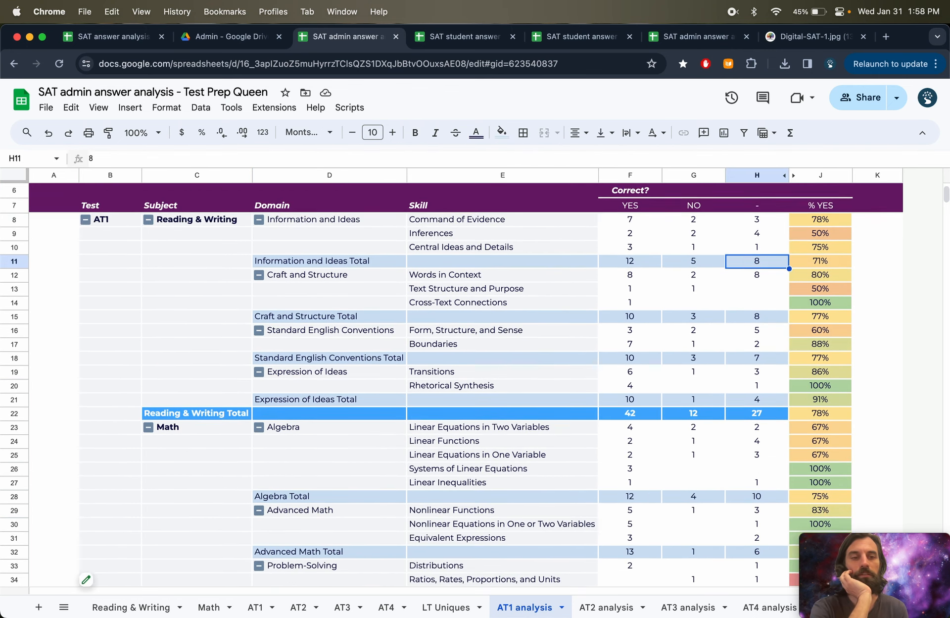
scroll(674, 429, "down", 1)
scroll(673, 432, "down", 8)
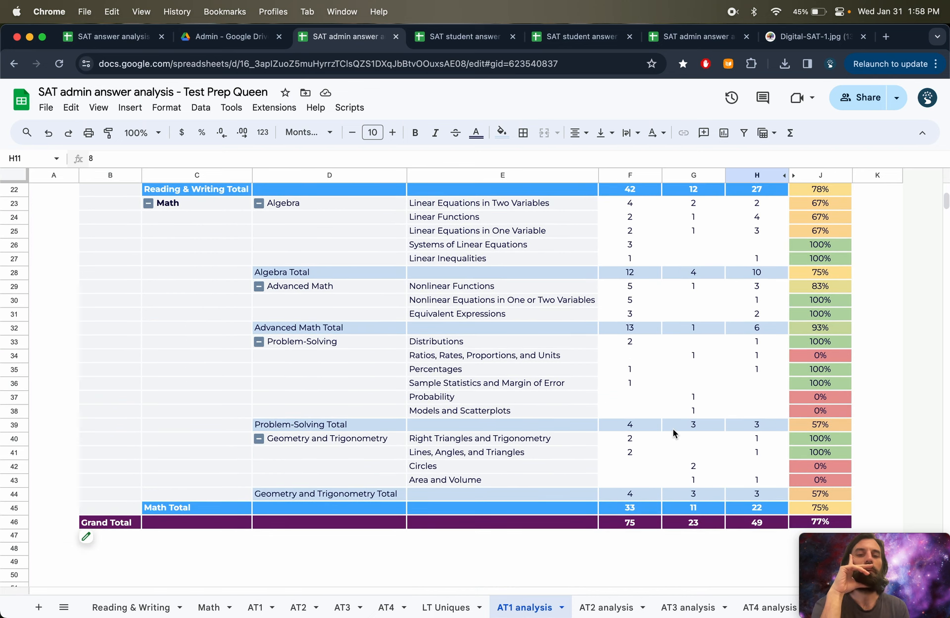
scroll(673, 430, "up", 10)
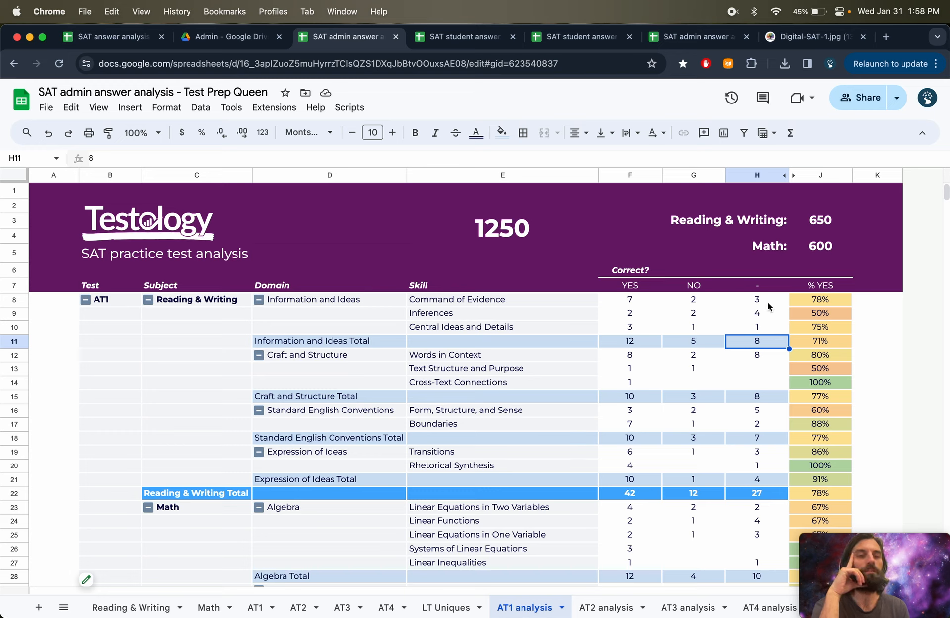
- Examine the % YES formula and the blank-answer column counts on the AT1 analysis sheet
left_click(818, 300)
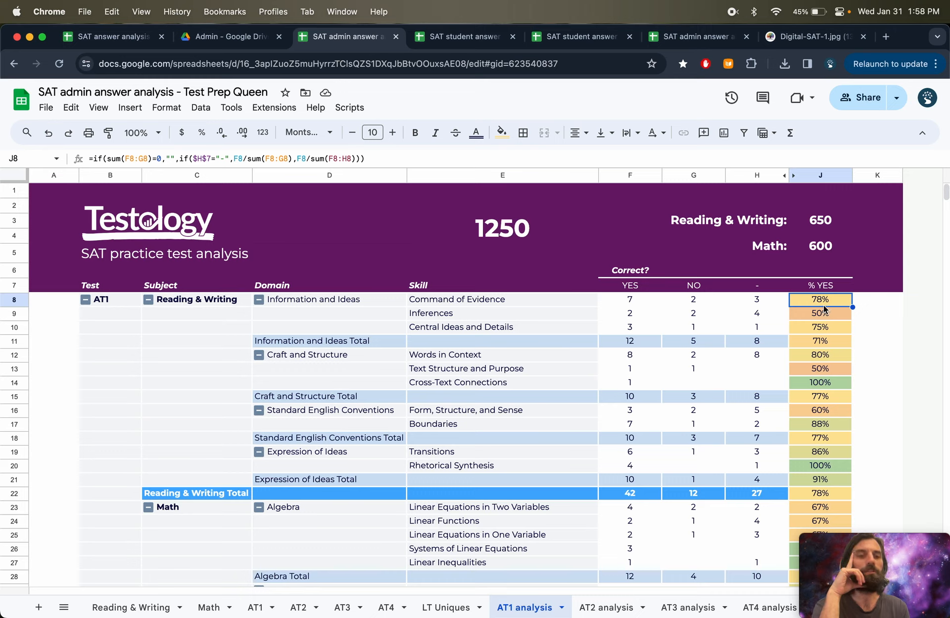
left_click_drag(698, 299, 632, 303)
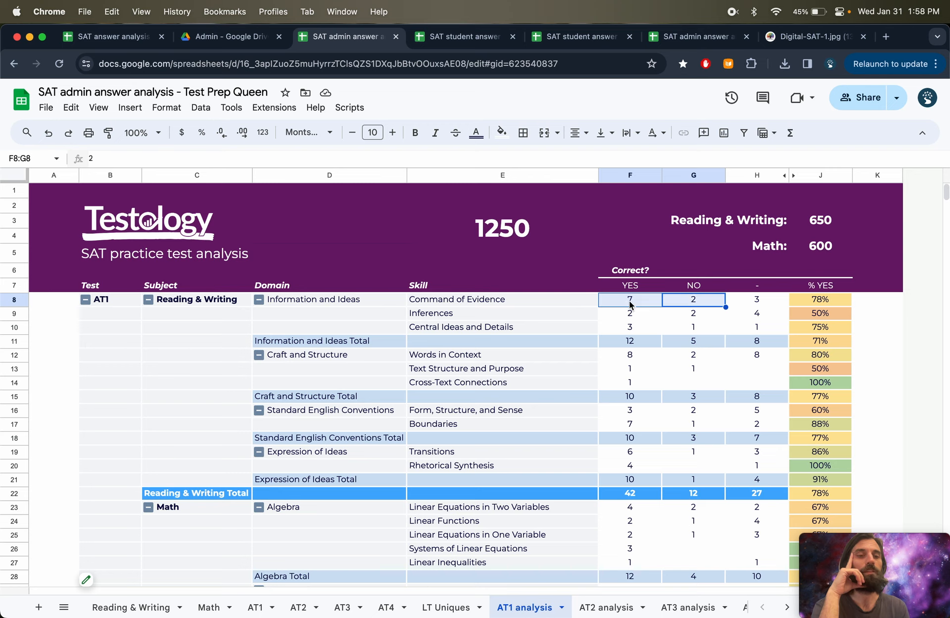
left_click(761, 289)
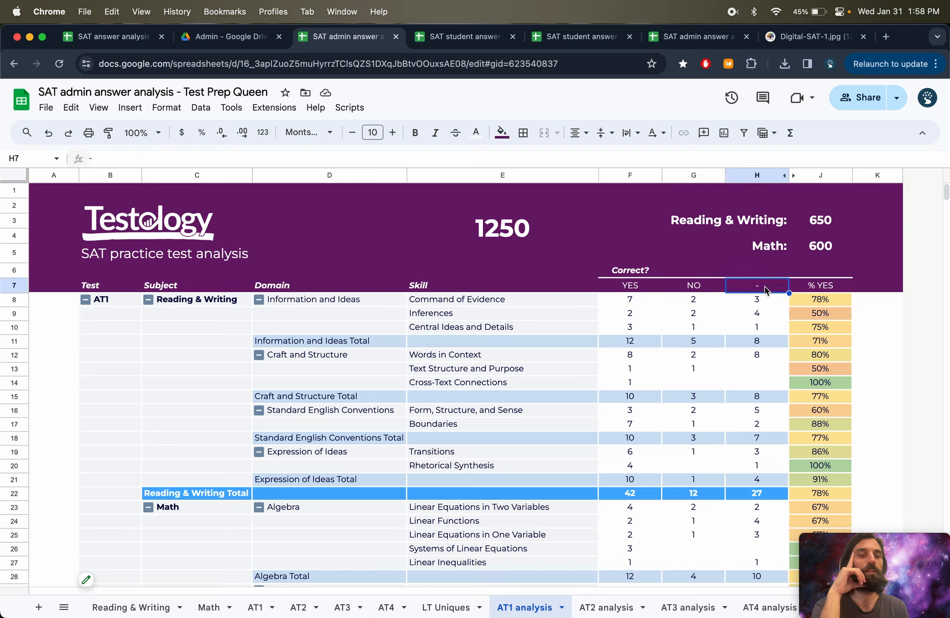
left_click_drag(765, 290, 770, 416)
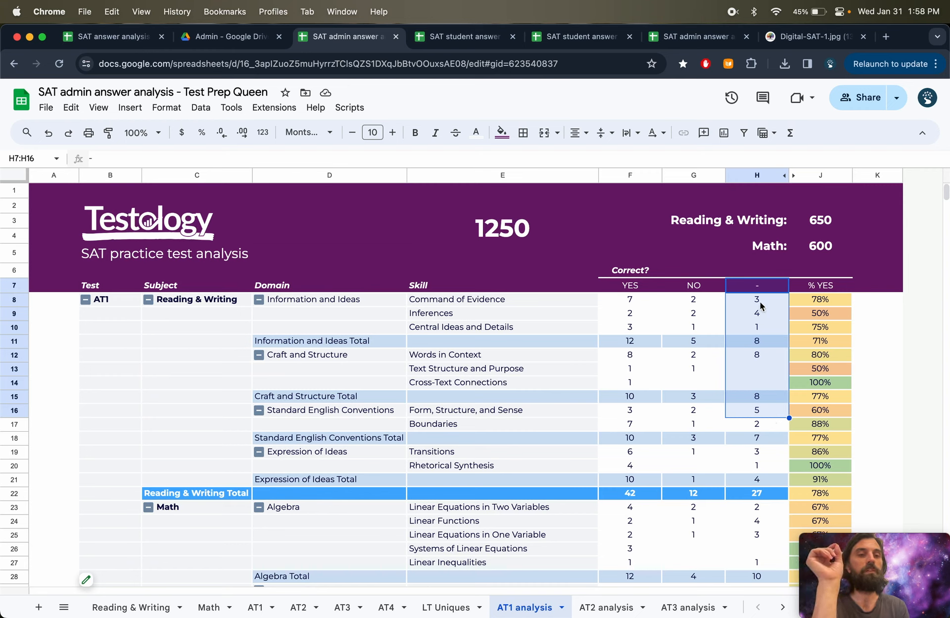
left_click_drag(760, 300, 765, 440)
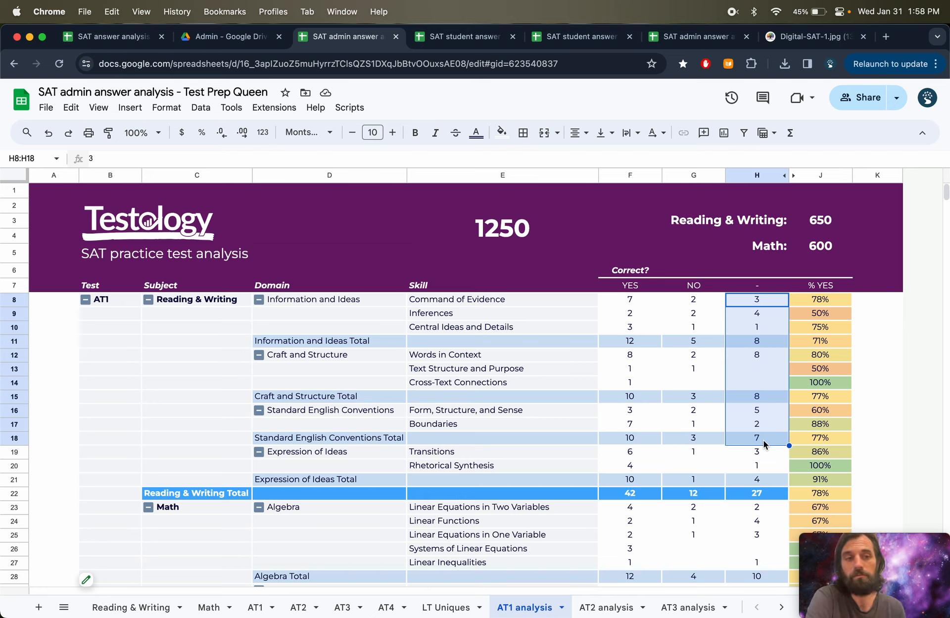
left_click_drag(765, 298, 760, 506)
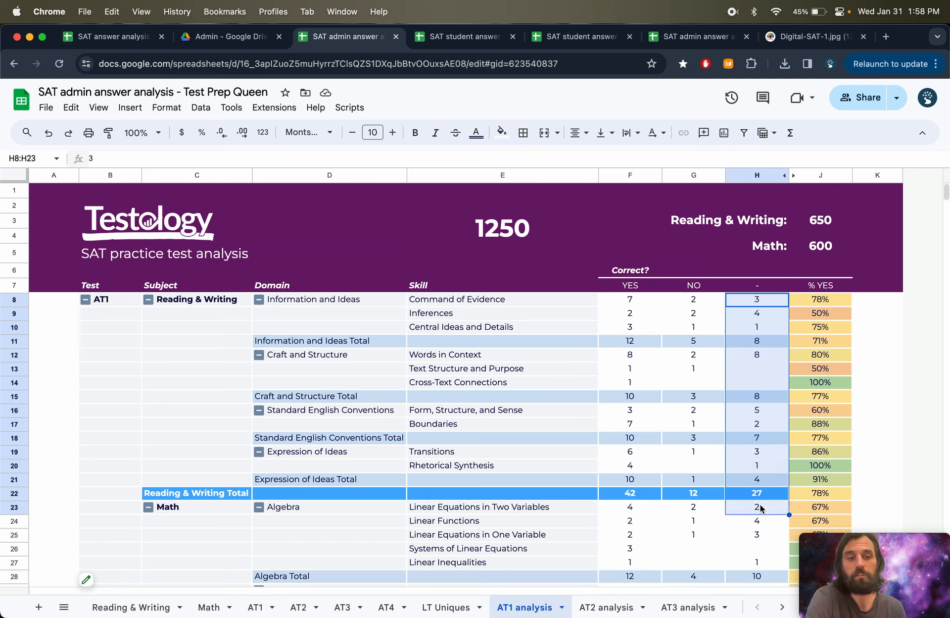
left_click_drag(765, 302, 761, 522)
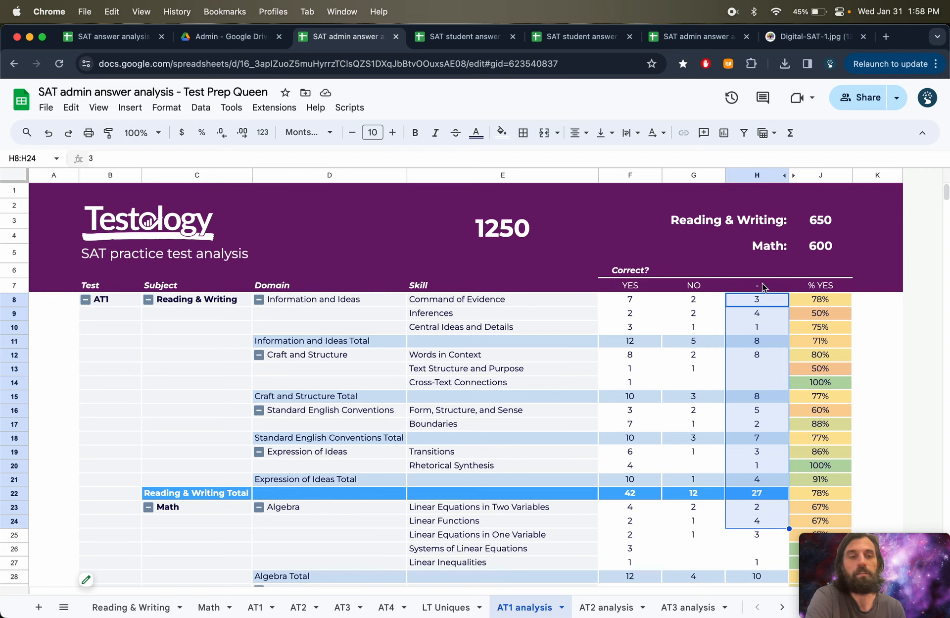
- Mark Reading & Writing answers 1.18, 1.23 and 3.13 as blank with - on the AT1 sheet
left_click(253, 611)
left_click(352, 257)
key("super+shift+Down")
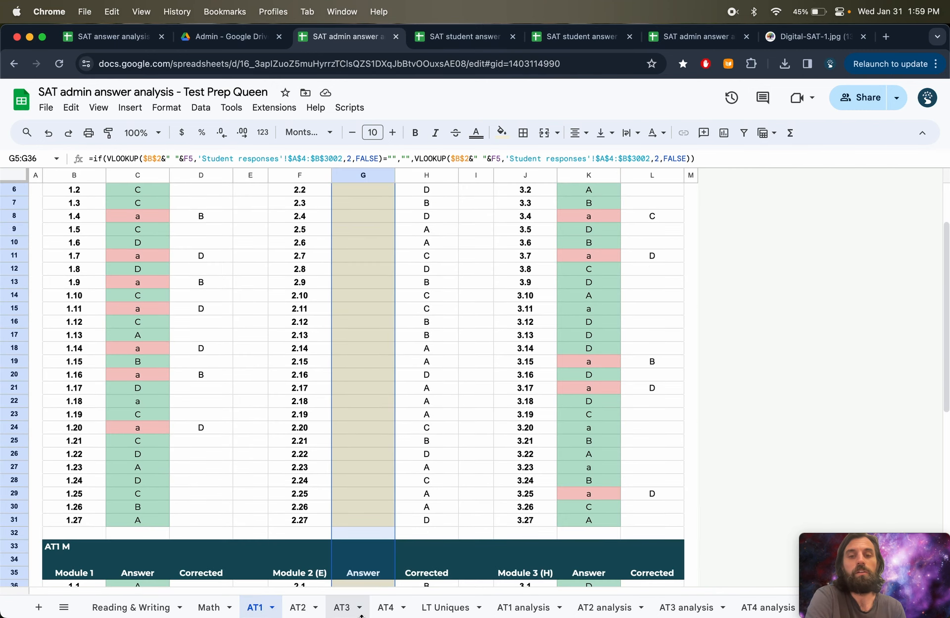
scroll(351, 361, "up", 3)
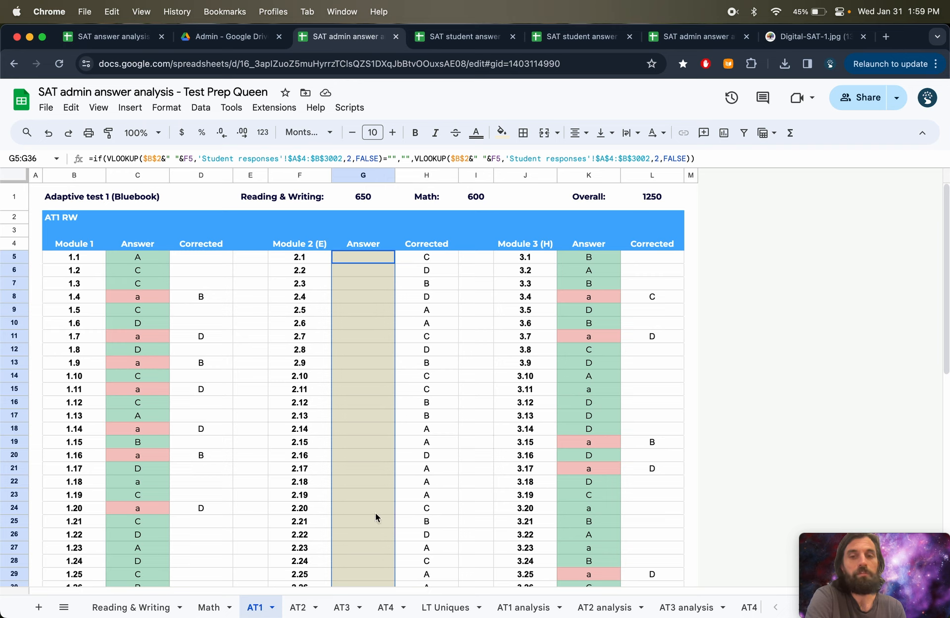
left_click(149, 485)
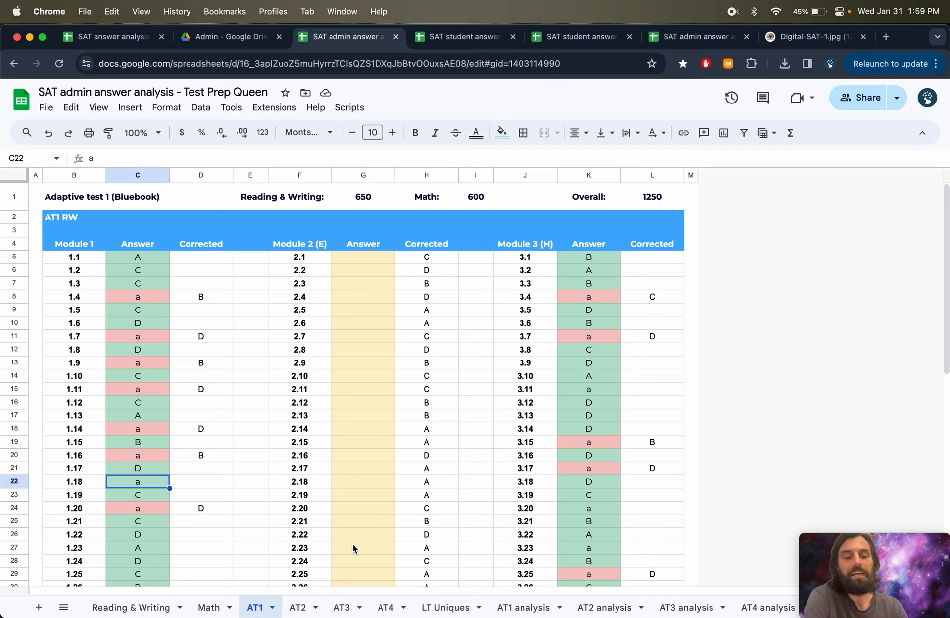
type("-")
key("Return")
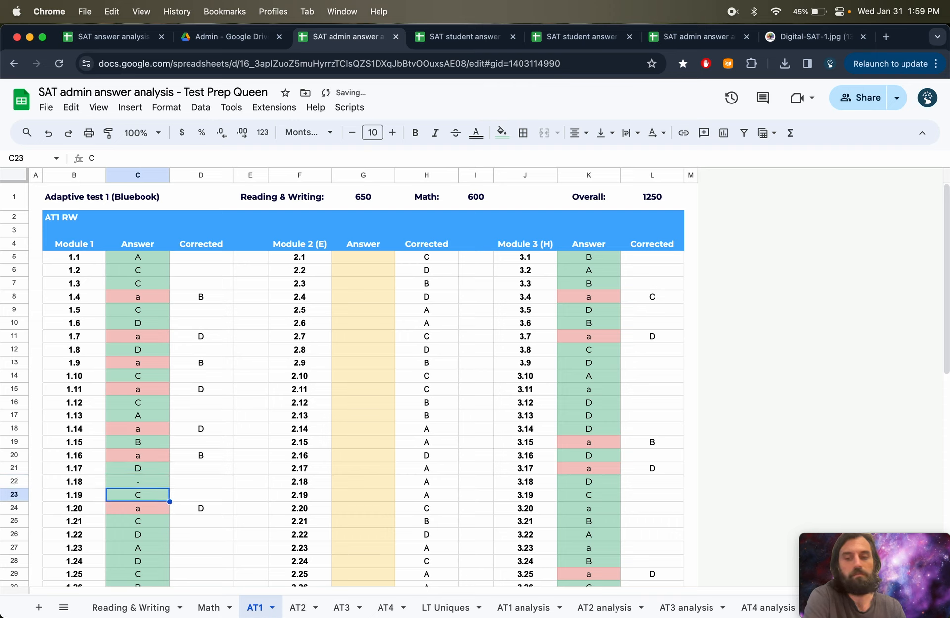
left_click(149, 549)
type("-")
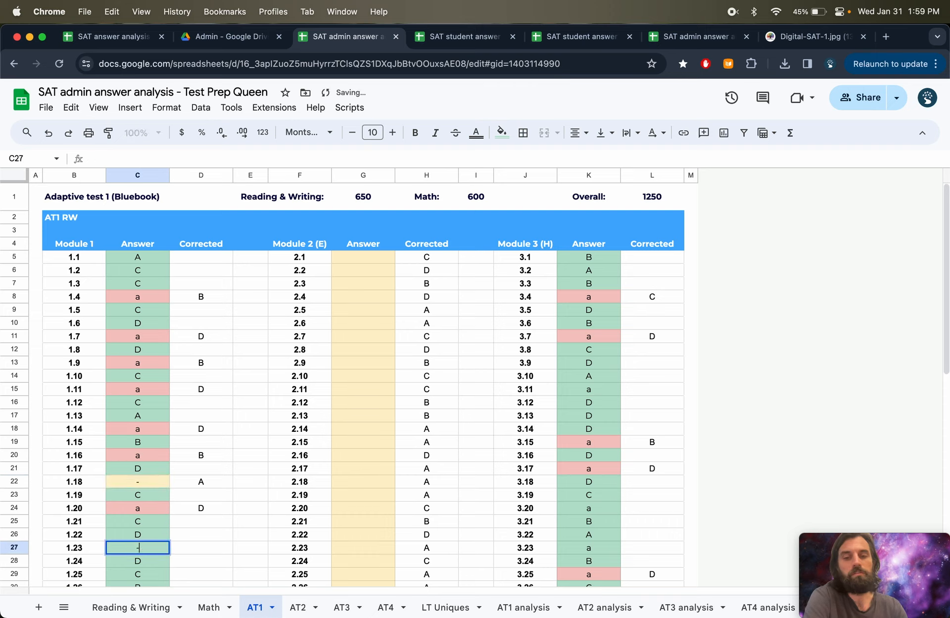
key("Return")
left_click(603, 417)
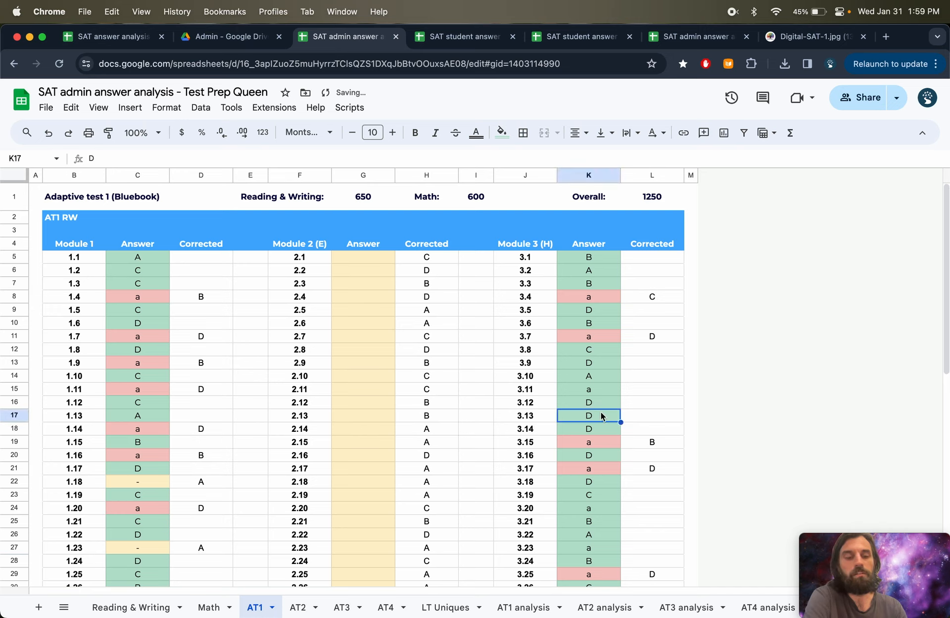
type("-")
key("Return")
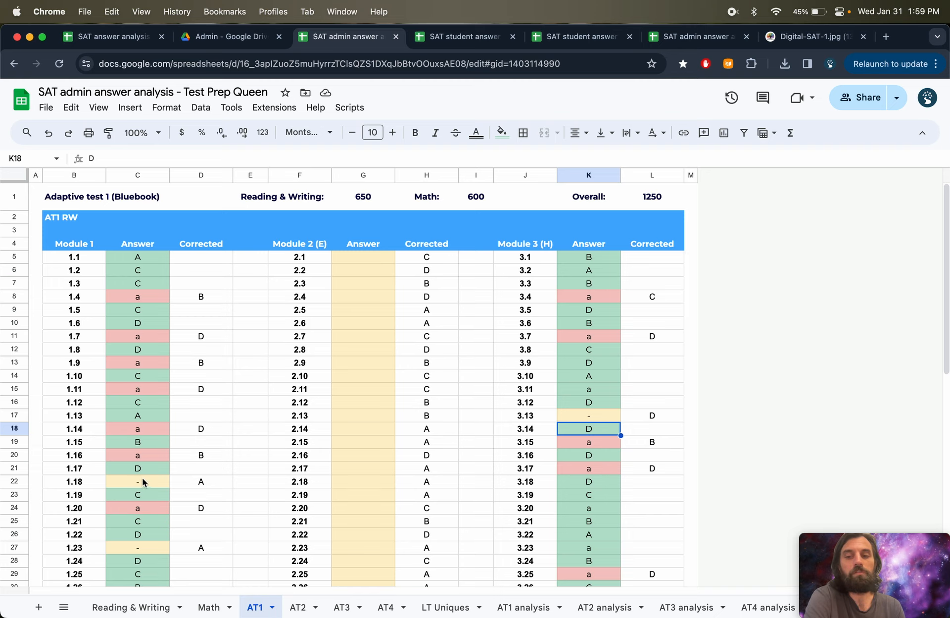
- Review the blank counts and the % YES formula on the AT1 analysis sheet
left_click(524, 608)
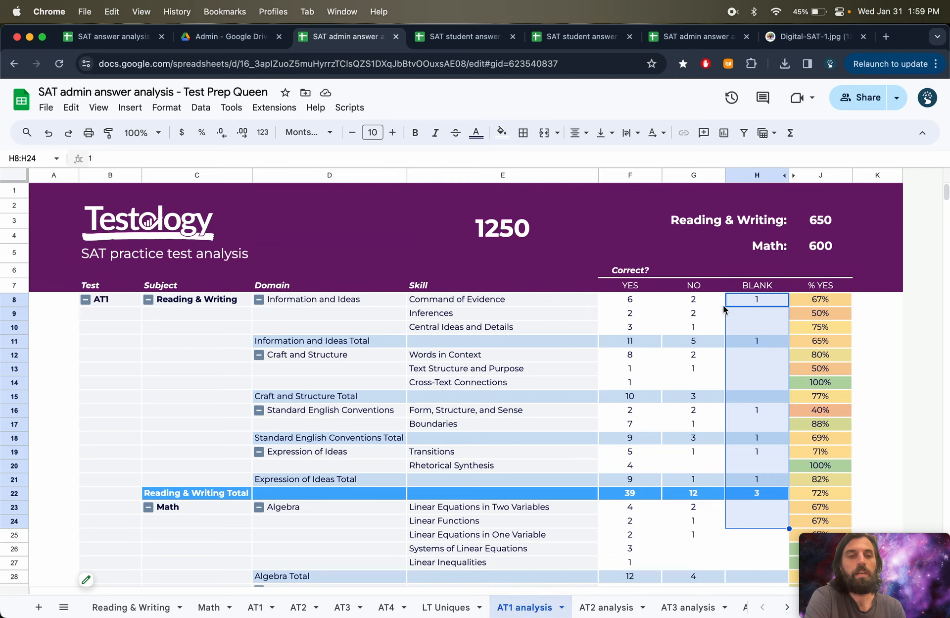
left_click(757, 285)
mouse_move(758, 284)
left_mouse_down()
mouse_move(756, 390)
mouse_move(756, 285)
left_mouse_up()
left_click_drag(631, 286, 756, 292)
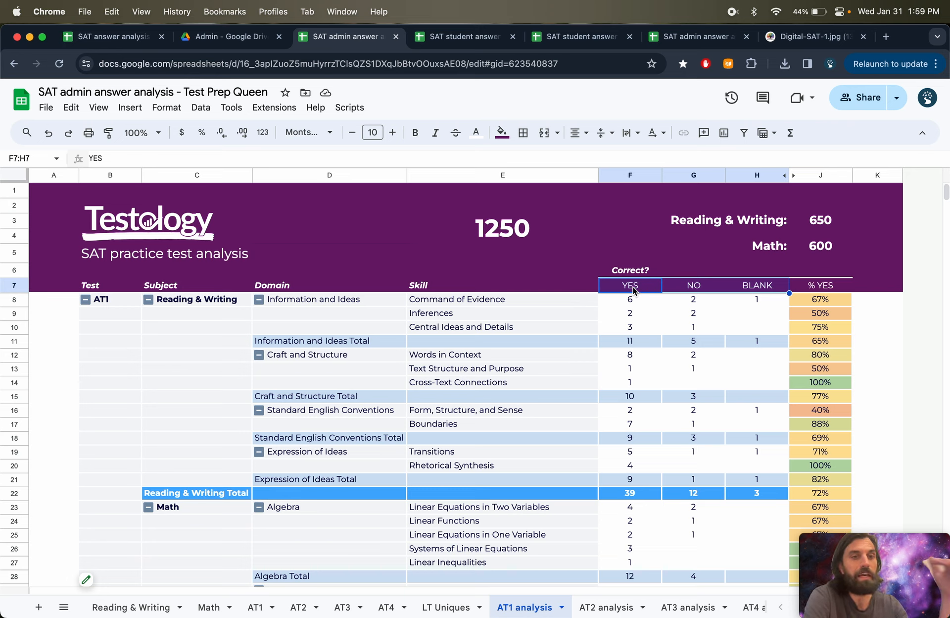
left_click(751, 286)
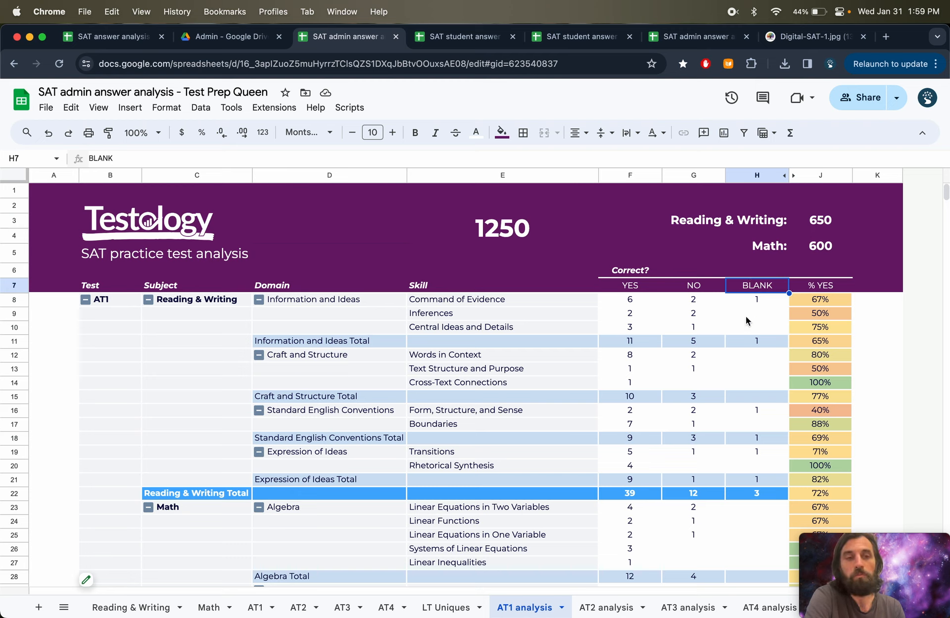
left_click(825, 301)
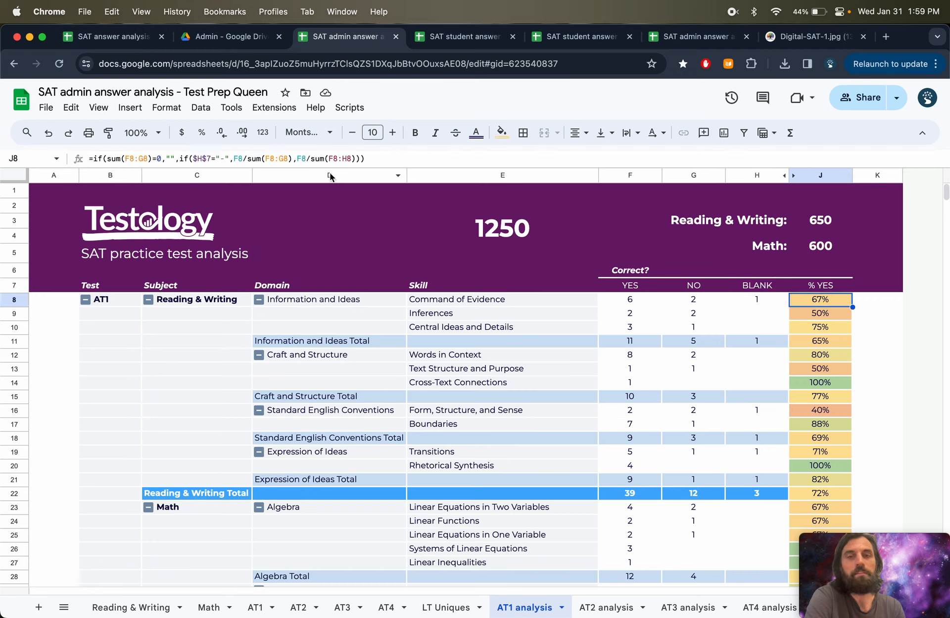
left_click(289, 158)
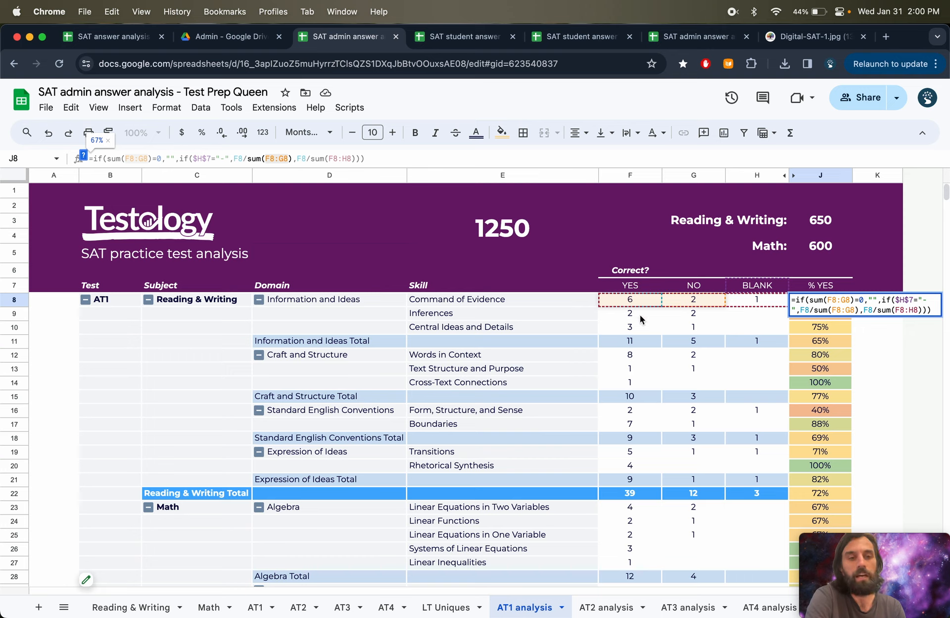
key("Escape")
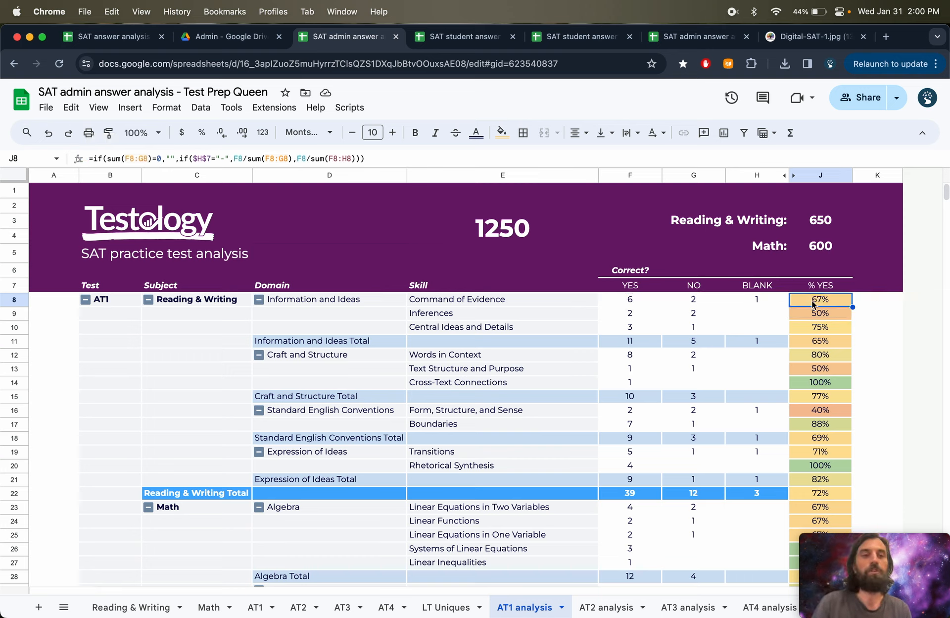
- Enter d for Module 1 answer 1.18 and 3 for answer 1.23 on the AT1 sheet
left_click(250, 609)
left_click(142, 483)
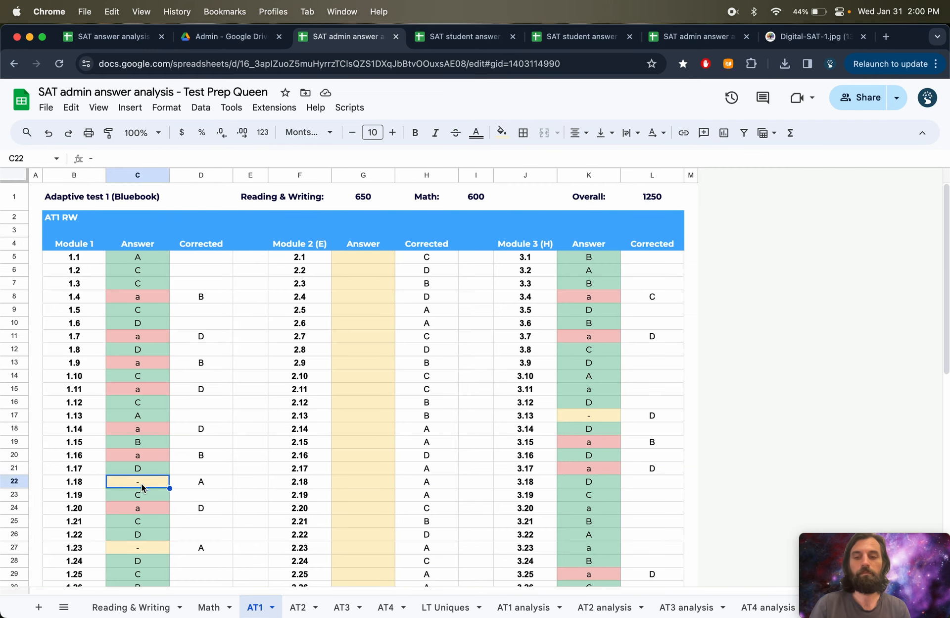
type("d")
key("Down")
key("Down")
key("Down")
key("Down")
key("Down")
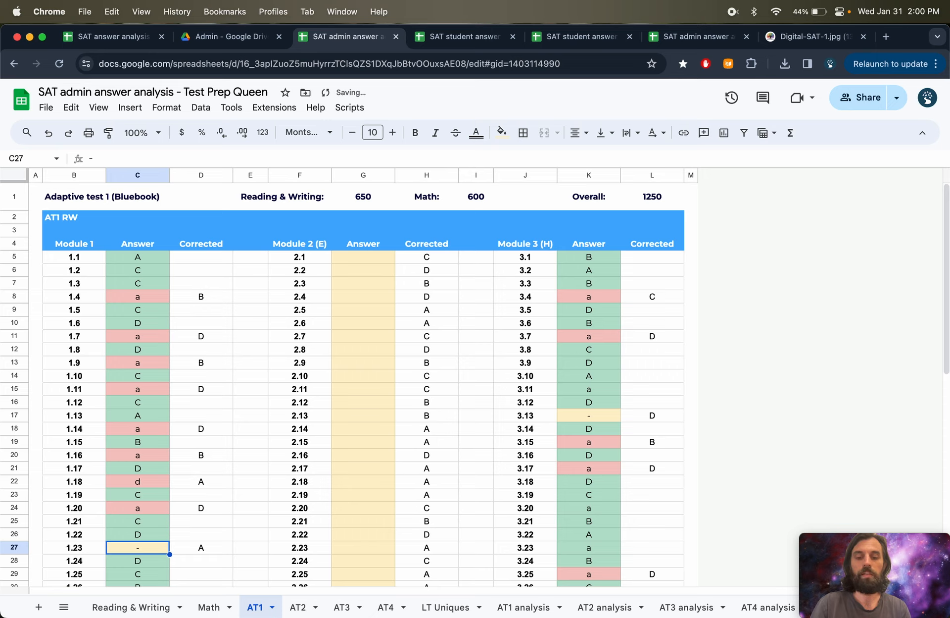
type("3")
key("Up")
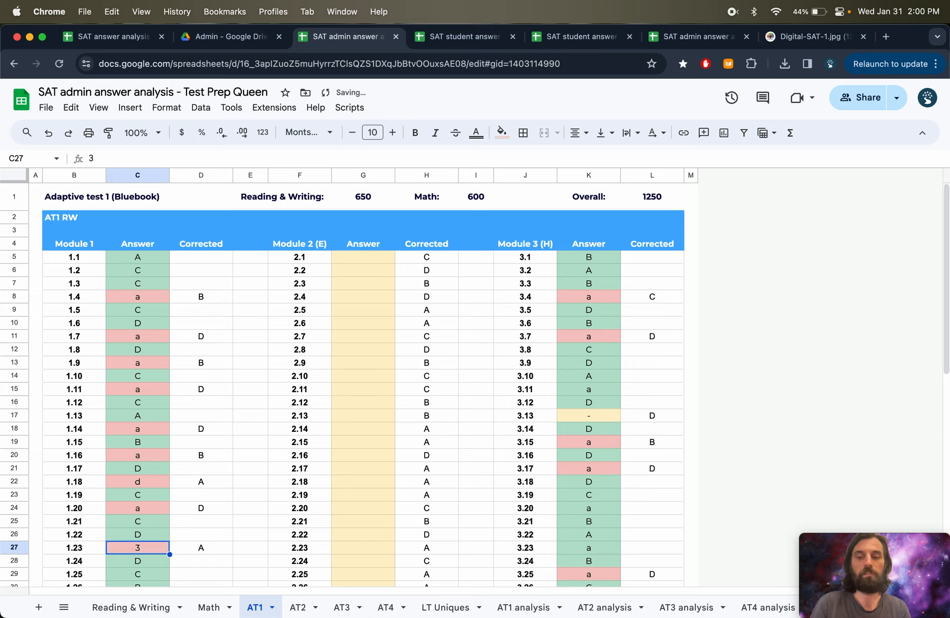
- Enter 9 for Reading & Writing Module 3 answer 3.13 on the AT1 sheet
key("Right")
key("Right")
key("Up")
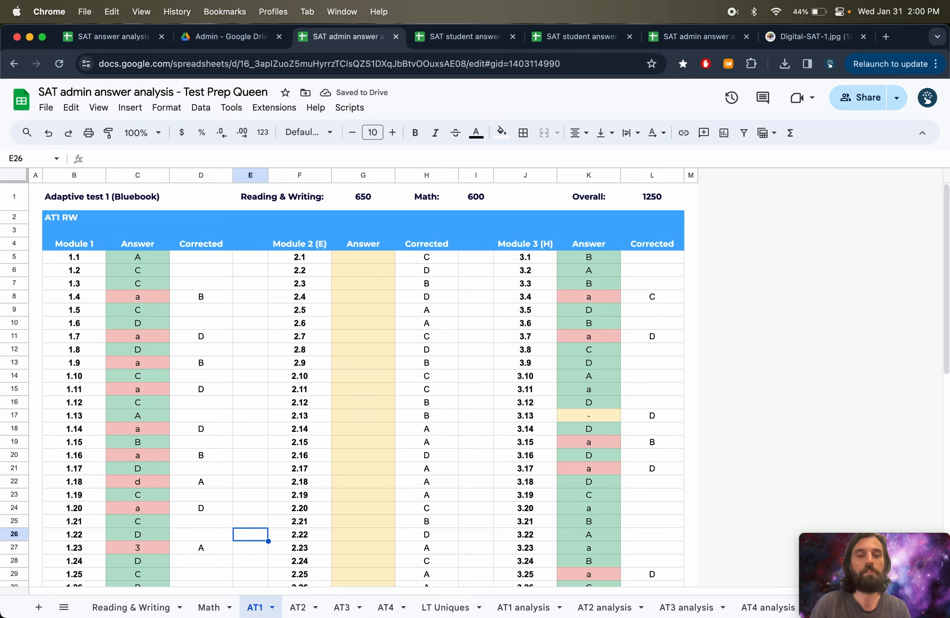
left_click(611, 420)
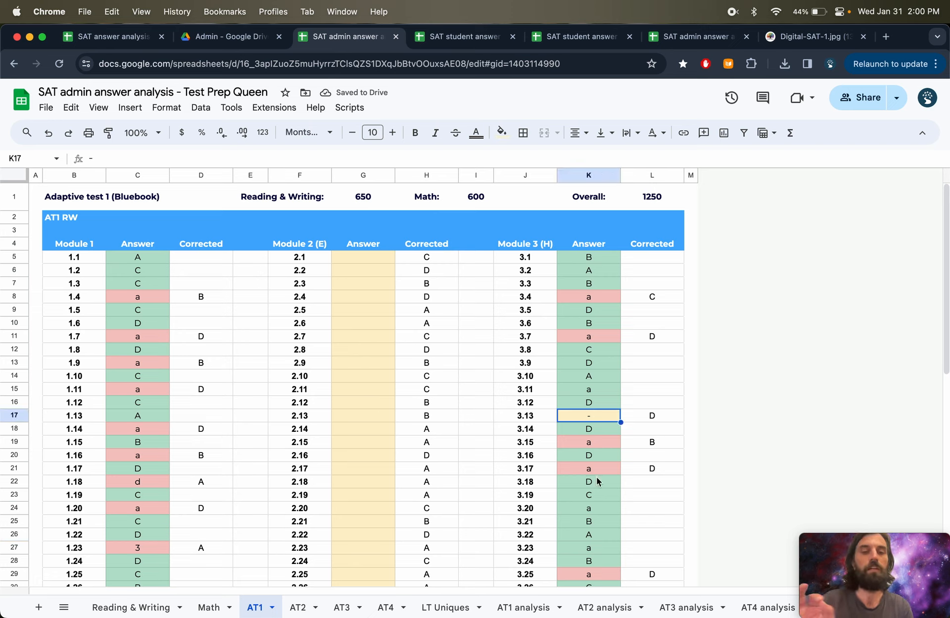
type("9")
key("Return")
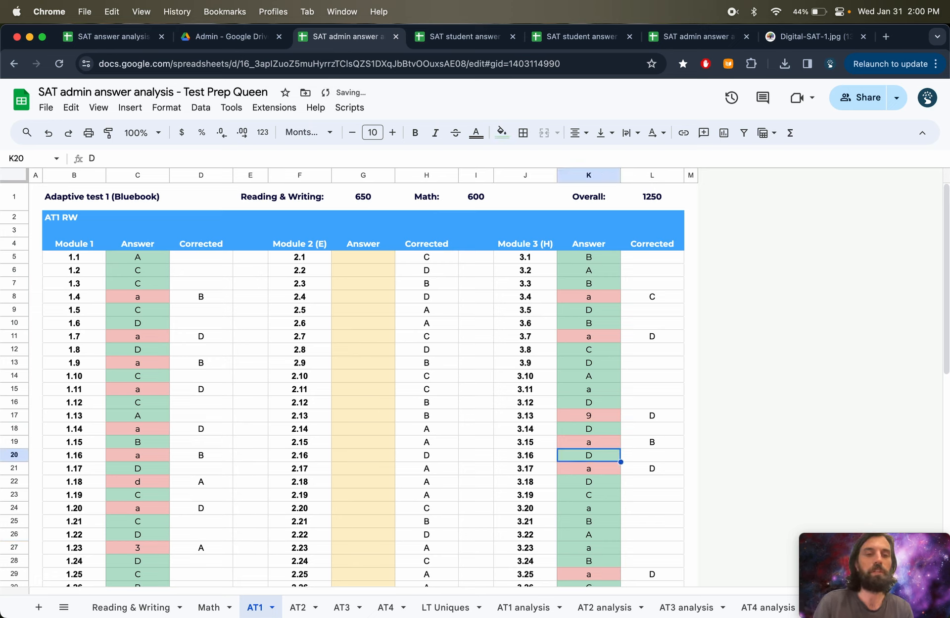
key("Down")
key("Up")
key("Up")
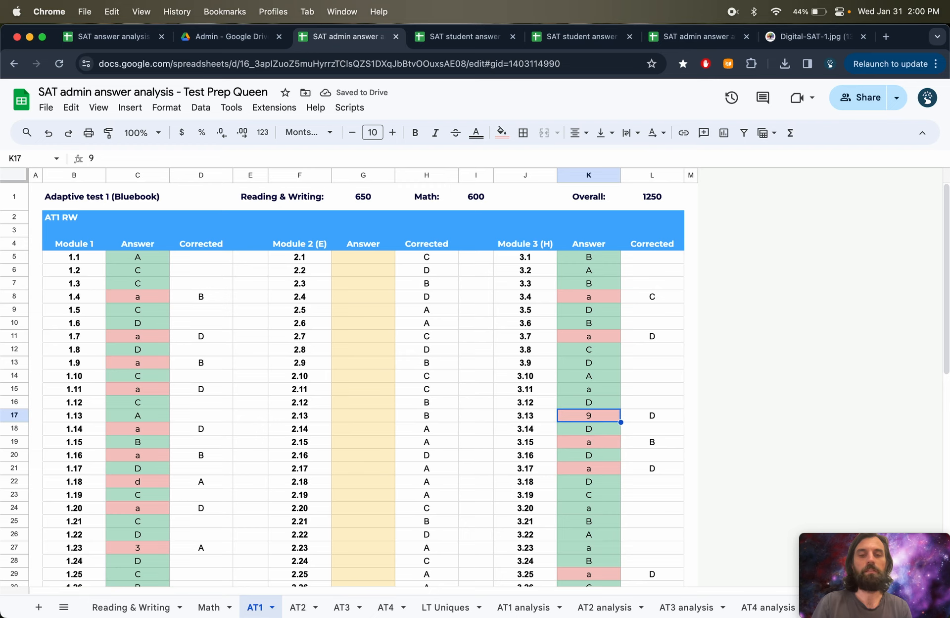
key("Down")
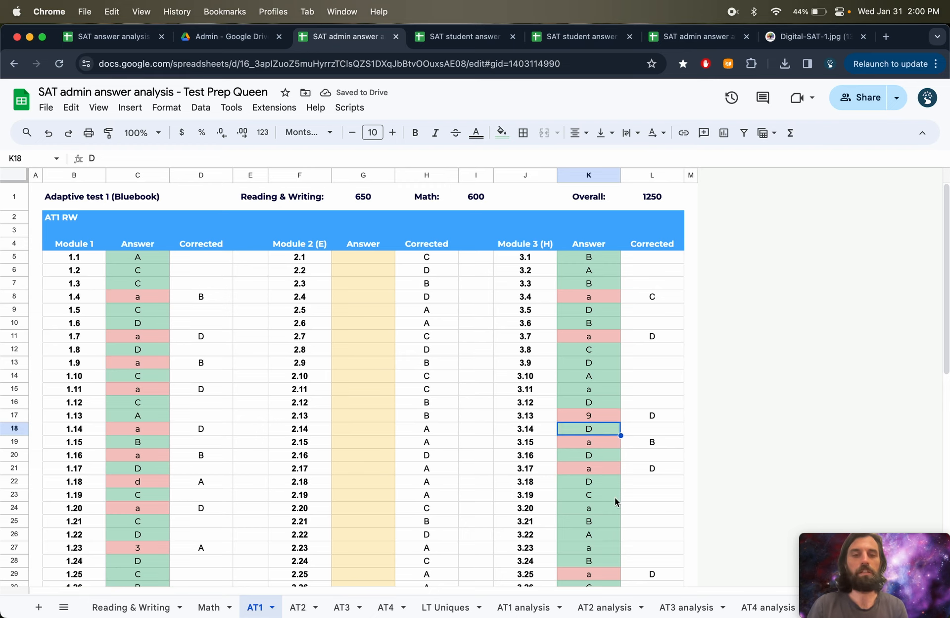
- Recheck the blank column counts and the % YES formula on the AT1 analysis sheet
scroll(614, 497, "down", 10)
scroll(620, 468, "up", 5)
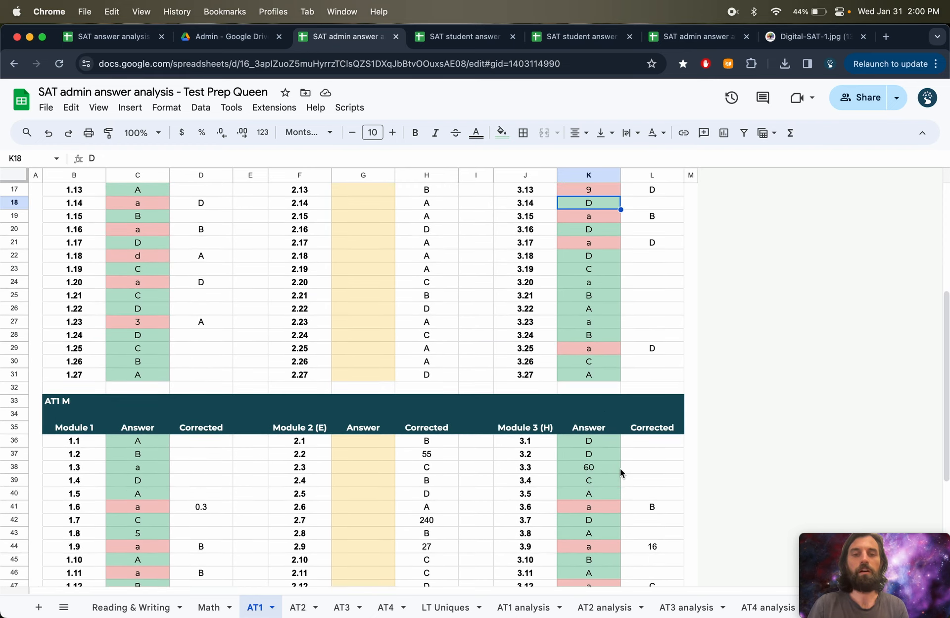
scroll(619, 467, "up", 5)
left_click(518, 607)
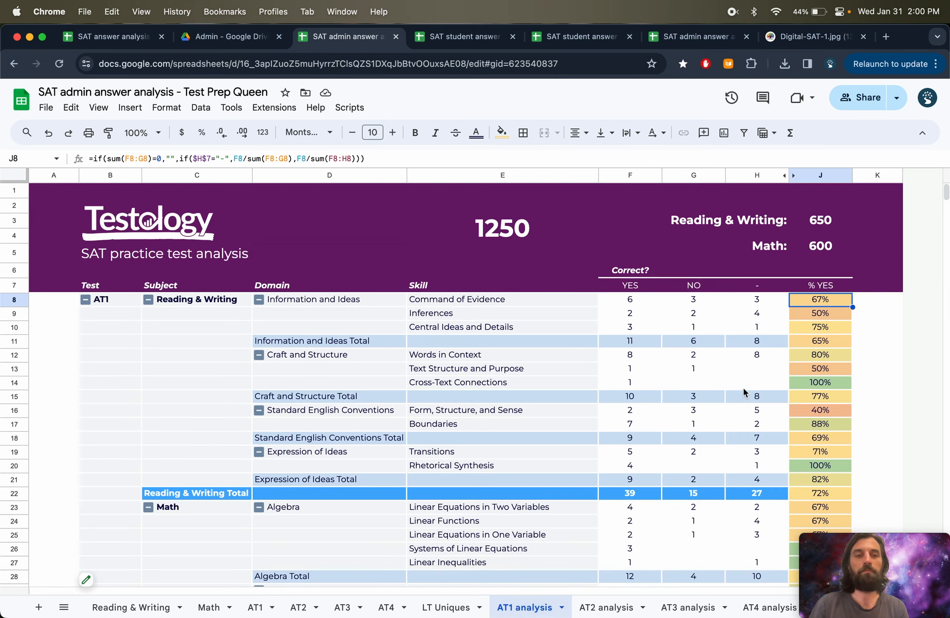
left_click_drag(757, 285, 758, 479)
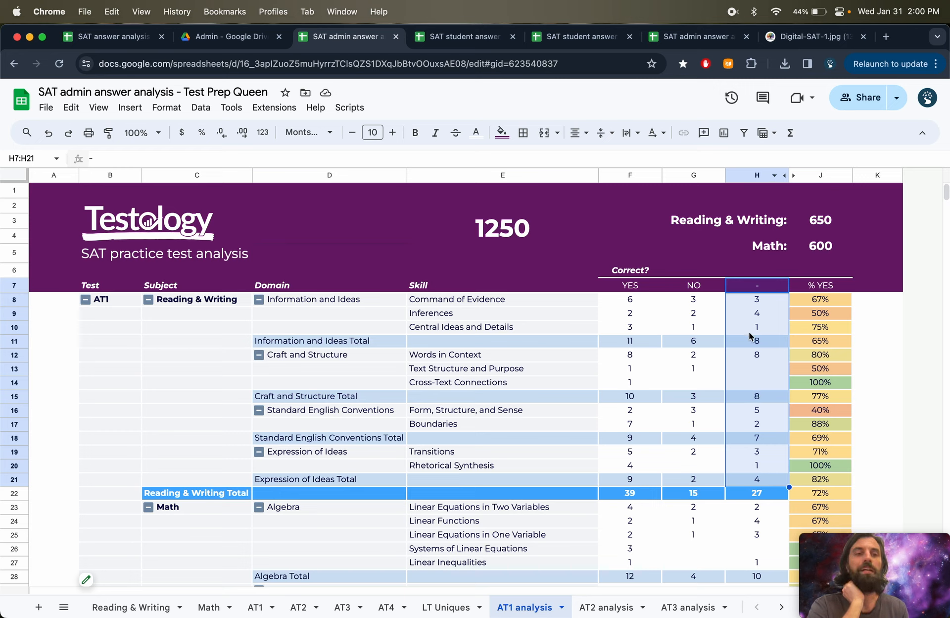
left_click(756, 291)
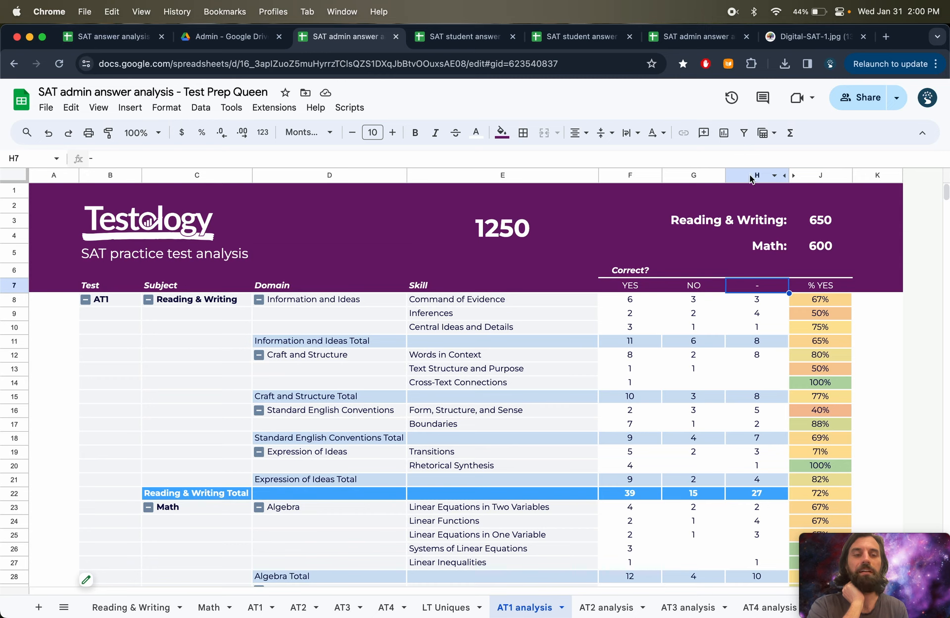
left_click(806, 301)
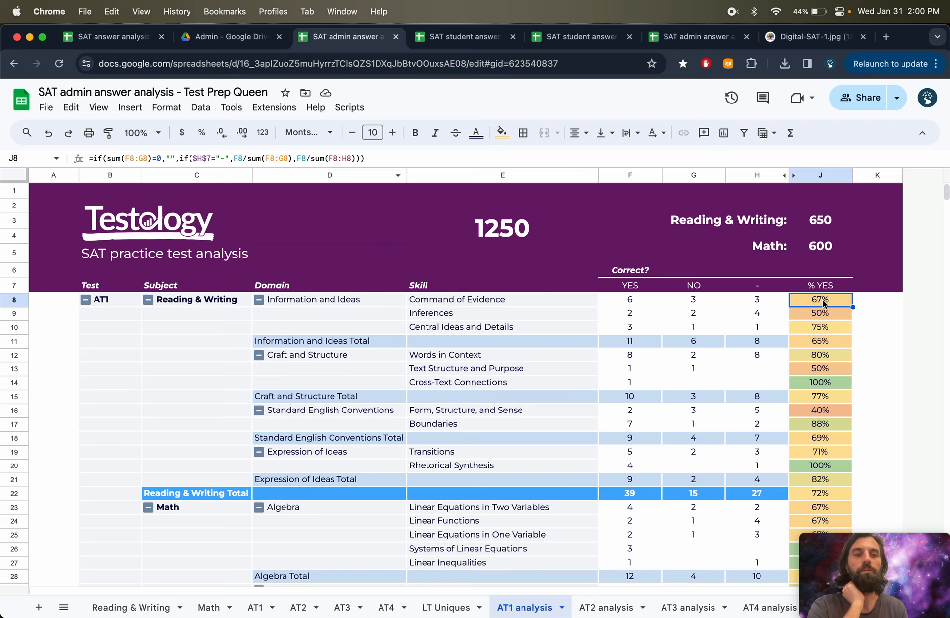
left_click_drag(625, 300, 689, 301)
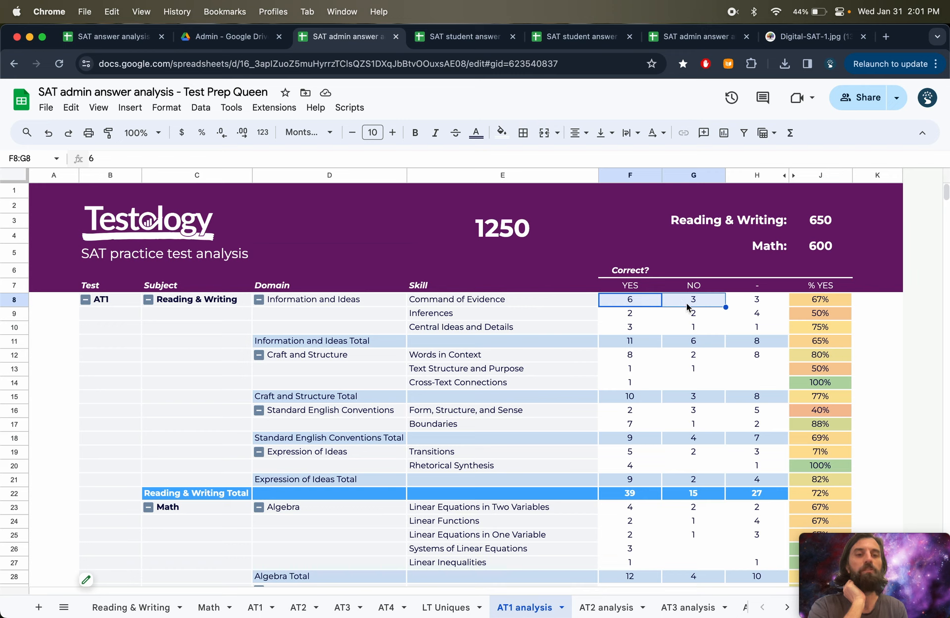
left_click(840, 302)
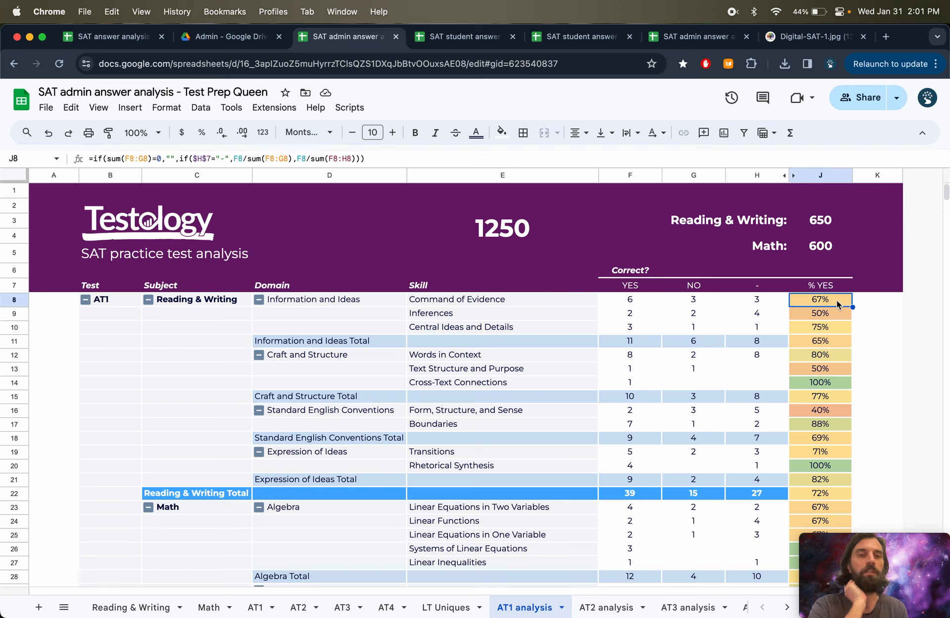
- Inspect how the % YES formula references the dash column header on the AT1 analysis sheet
left_click(200, 158)
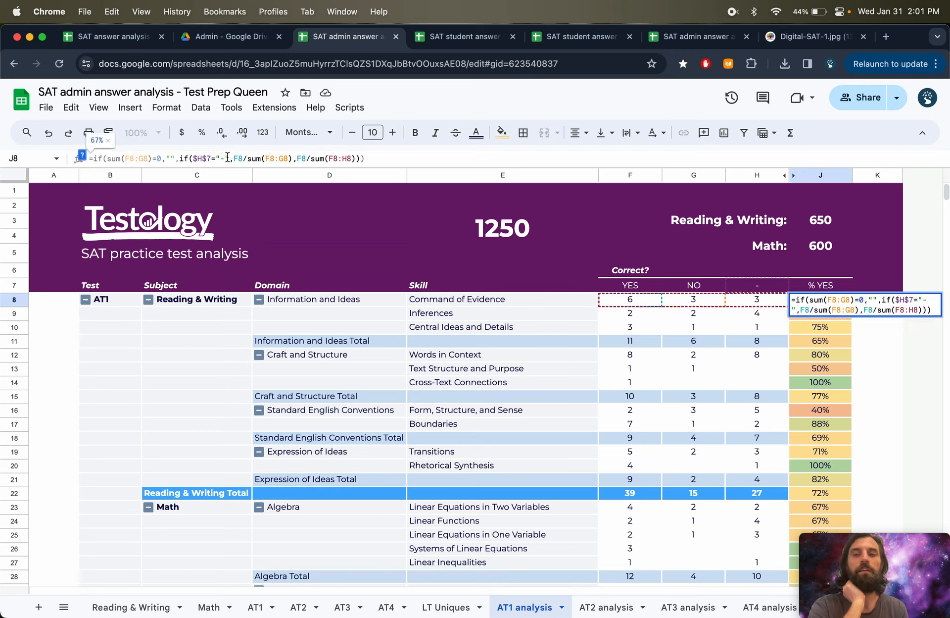
left_click(756, 288)
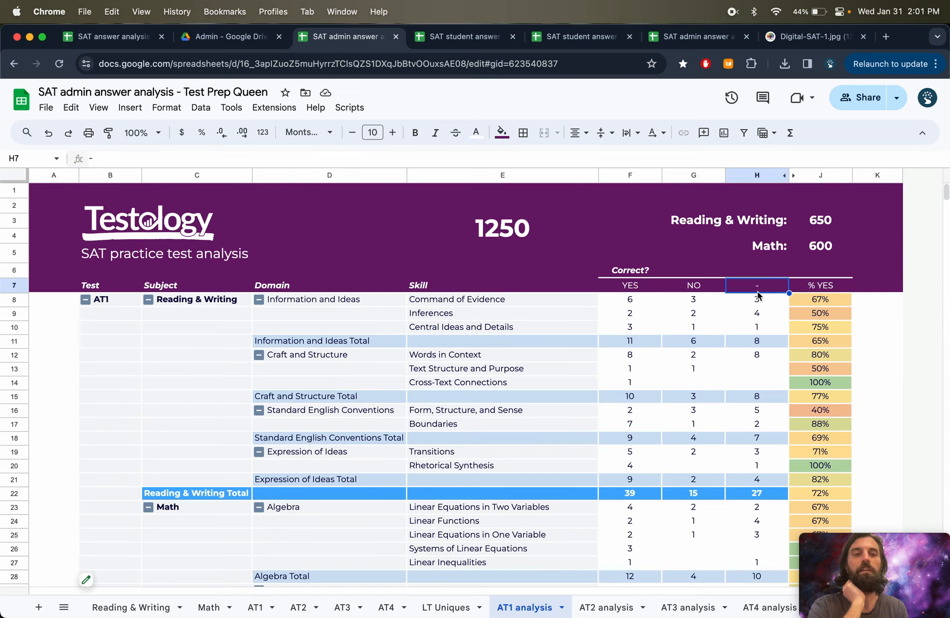
left_click(797, 302)
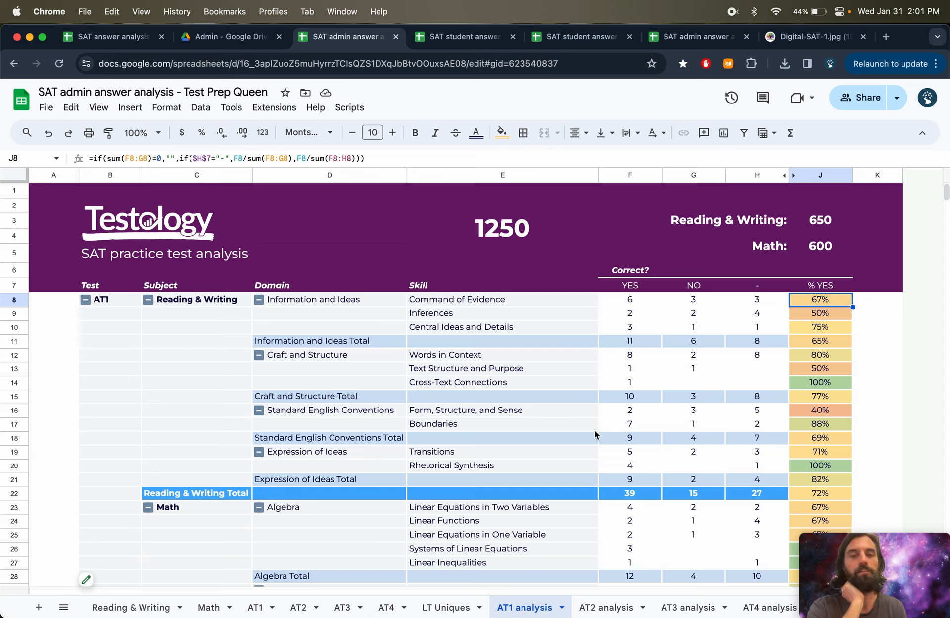
left_click(757, 285)
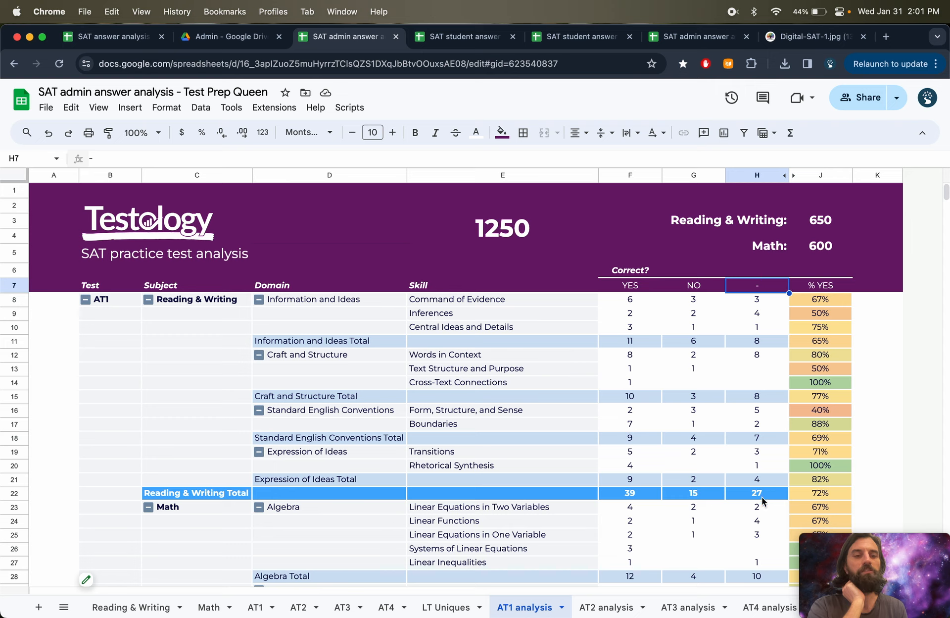
left_click(753, 174)
right_click(753, 175)
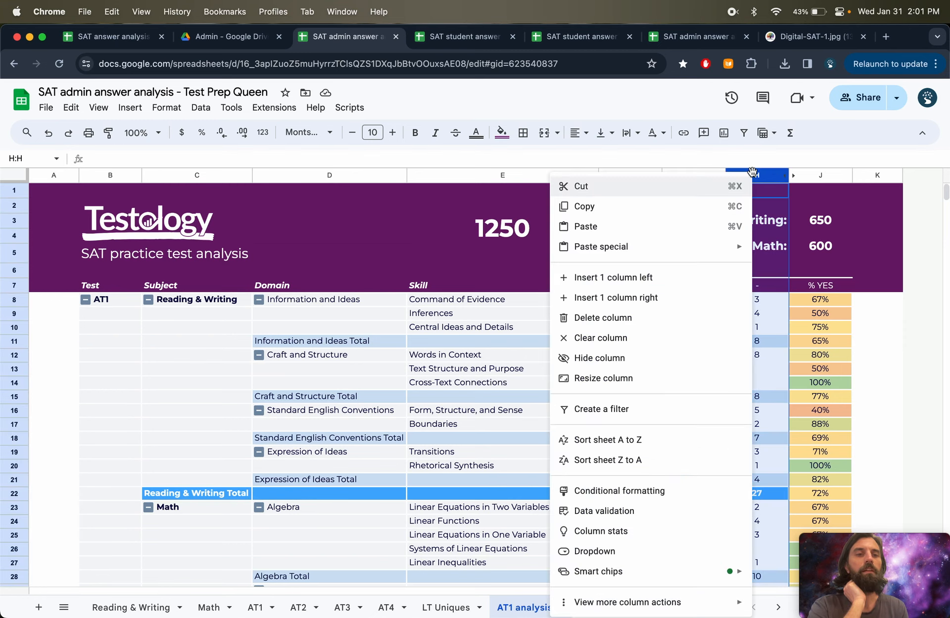
left_click(769, 229)
- Try to merge the Reading & Writing label cells across columns F to H in rows 2–3
left_click_drag(769, 224, 767, 250)
left_click_drag(723, 212, 639, 215)
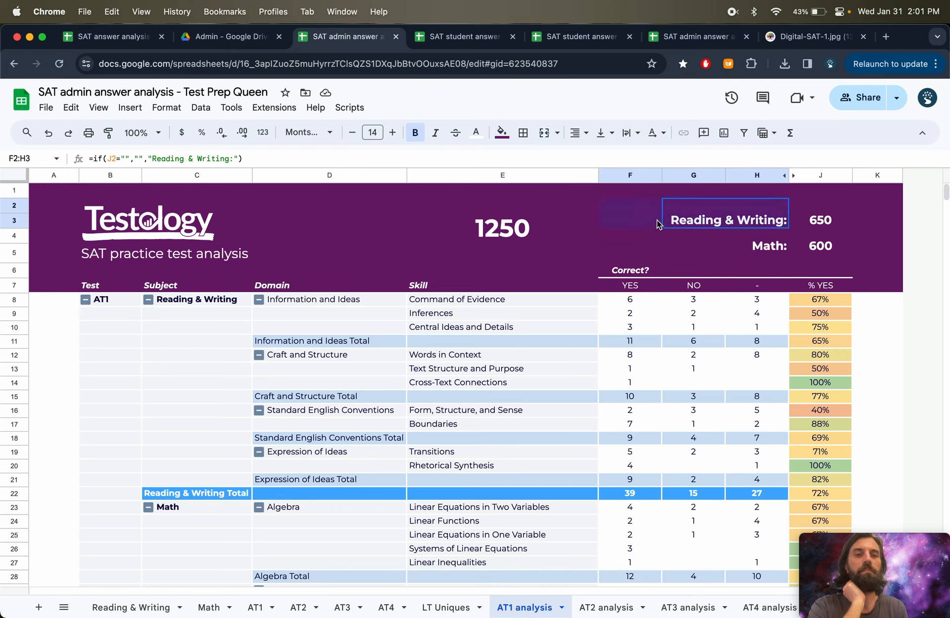
left_click(557, 133)
left_click(569, 196)
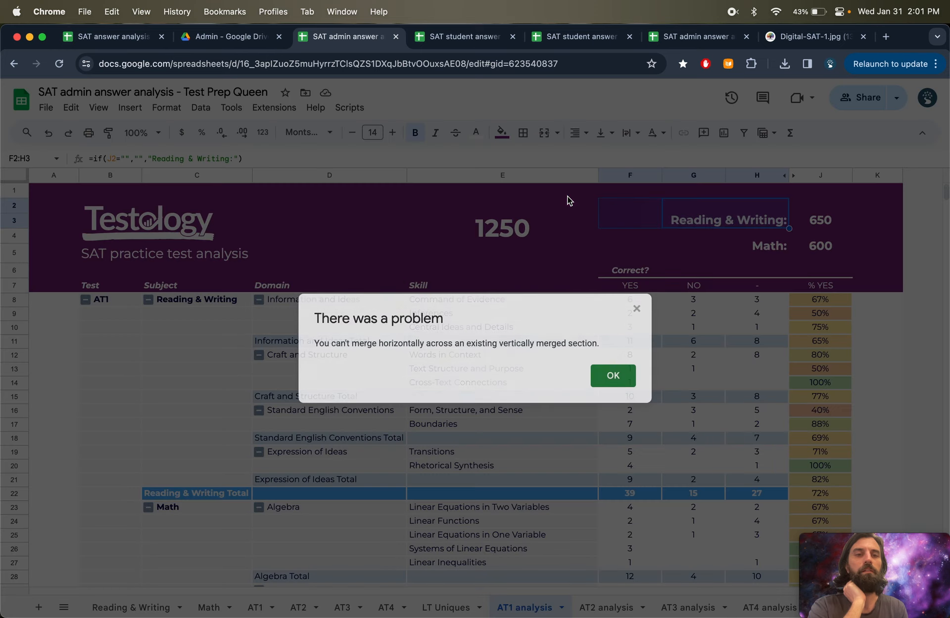
left_click(614, 378)
- Merge the Reading & Writing and Math score labels so each spans columns F to H
left_click(703, 231)
left_click(689, 208)
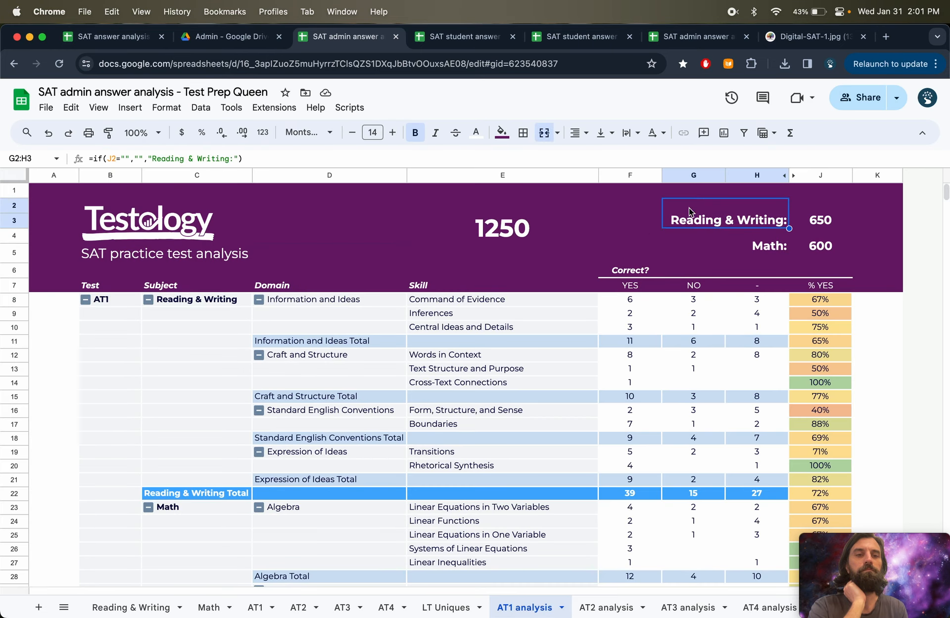
left_click(539, 138)
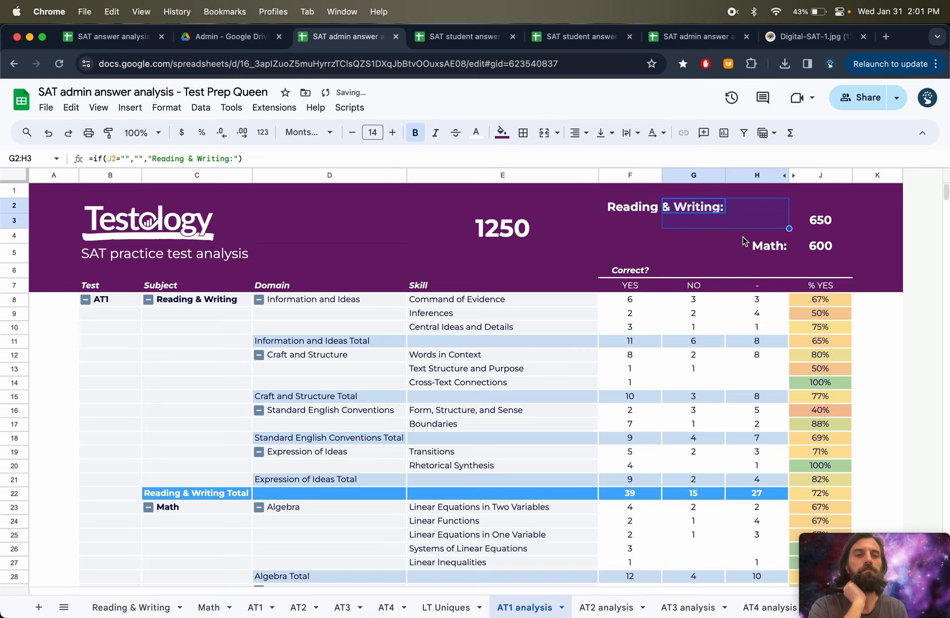
left_click_drag(643, 213, 768, 229)
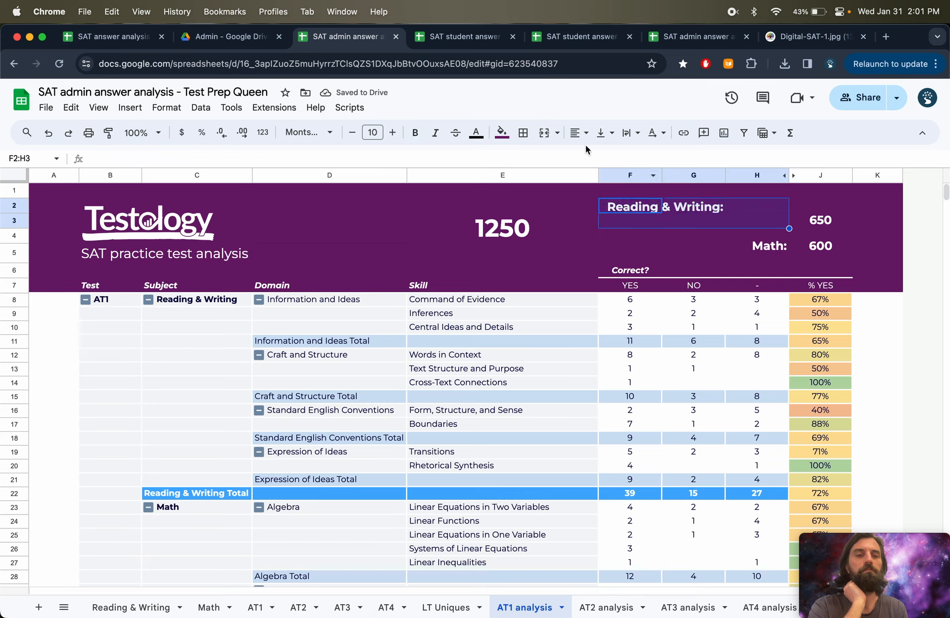
left_click(545, 134)
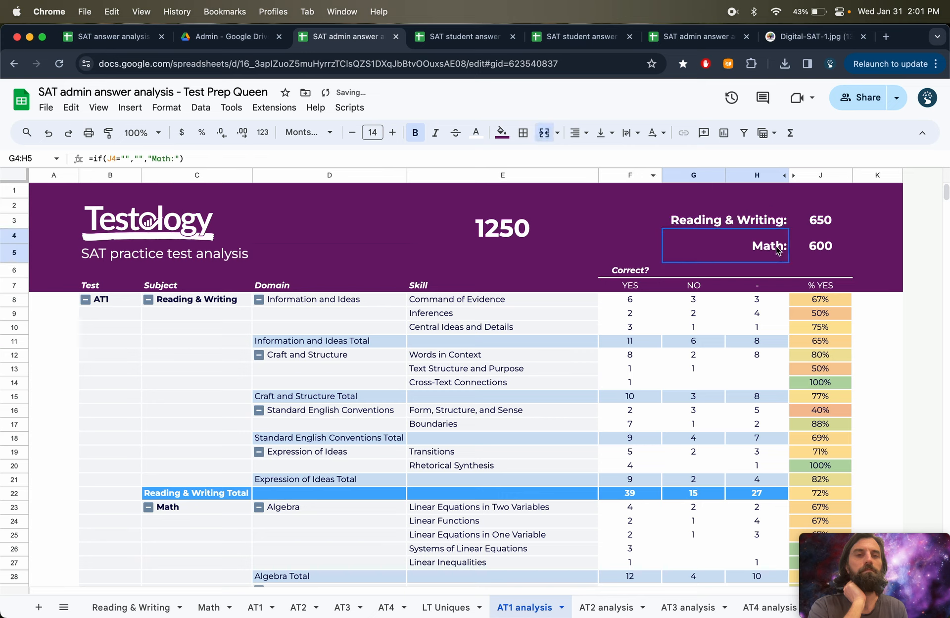
left_click_drag(776, 246, 646, 245)
left_click(544, 132)
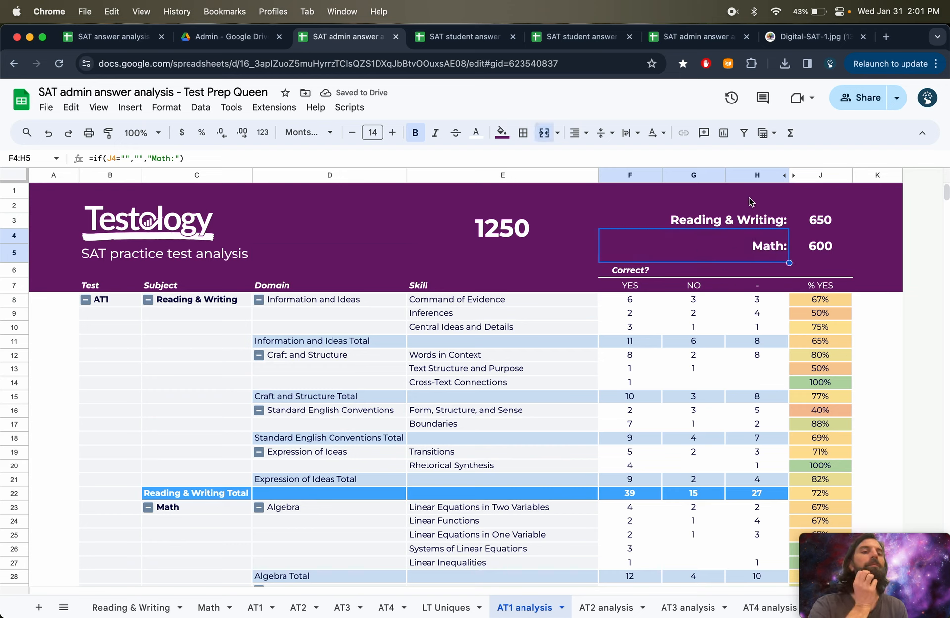
- Hide the dash column H, then unhide the hidden columns between NO and % YES
left_click(753, 174)
right_click(754, 175)
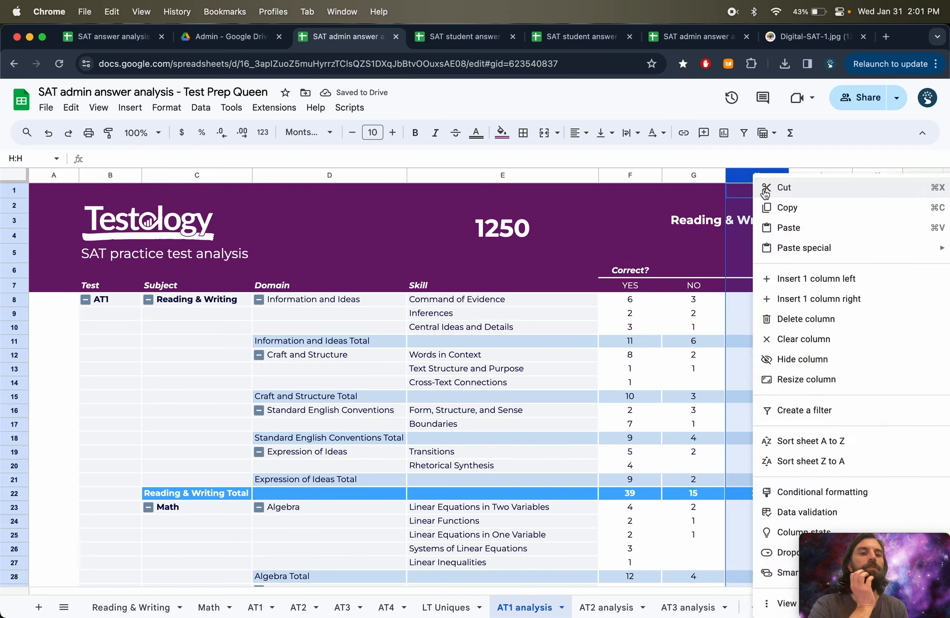
left_click(794, 357)
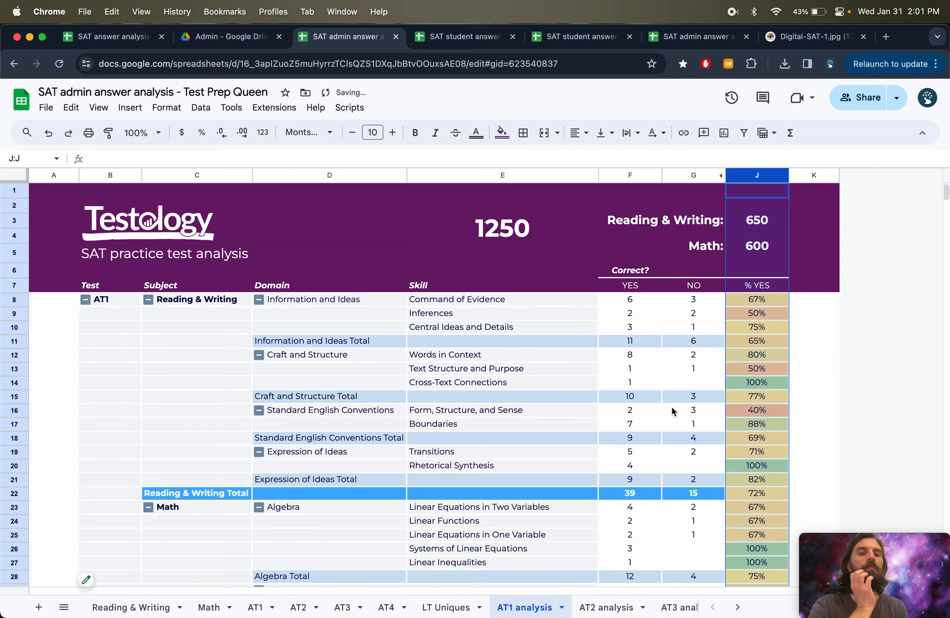
left_click(672, 405)
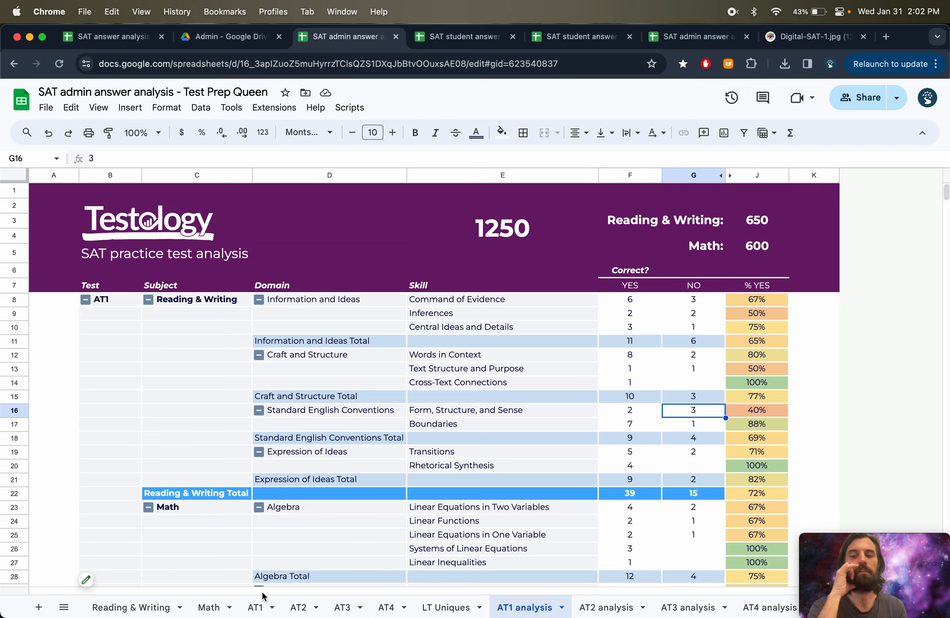
left_click(730, 177)
left_click(819, 285)
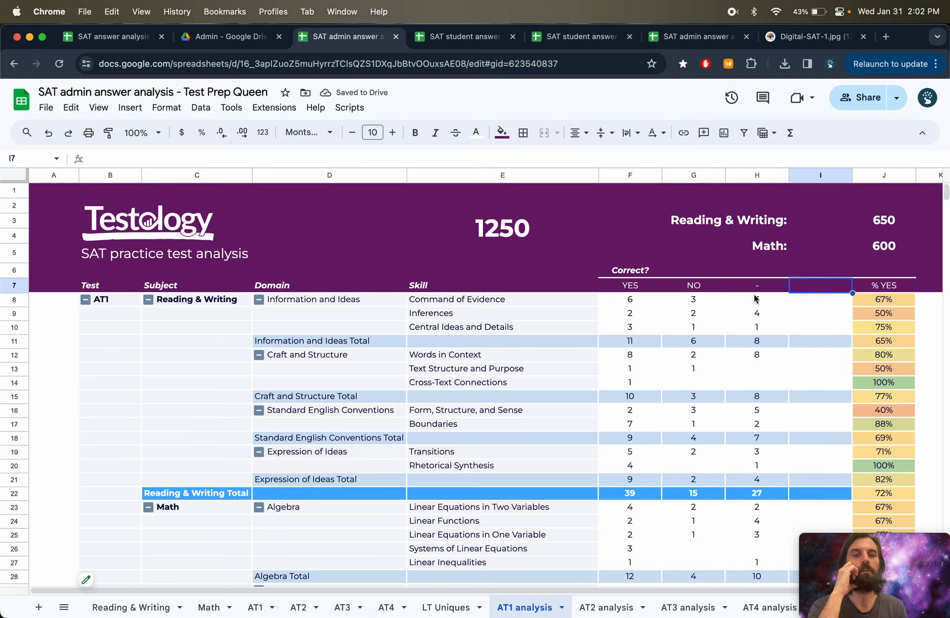
- Enter - as the blank answer for Module 1 answers 1.15 and 1.19 on the AT1 sheet
left_click(255, 607)
type("-")
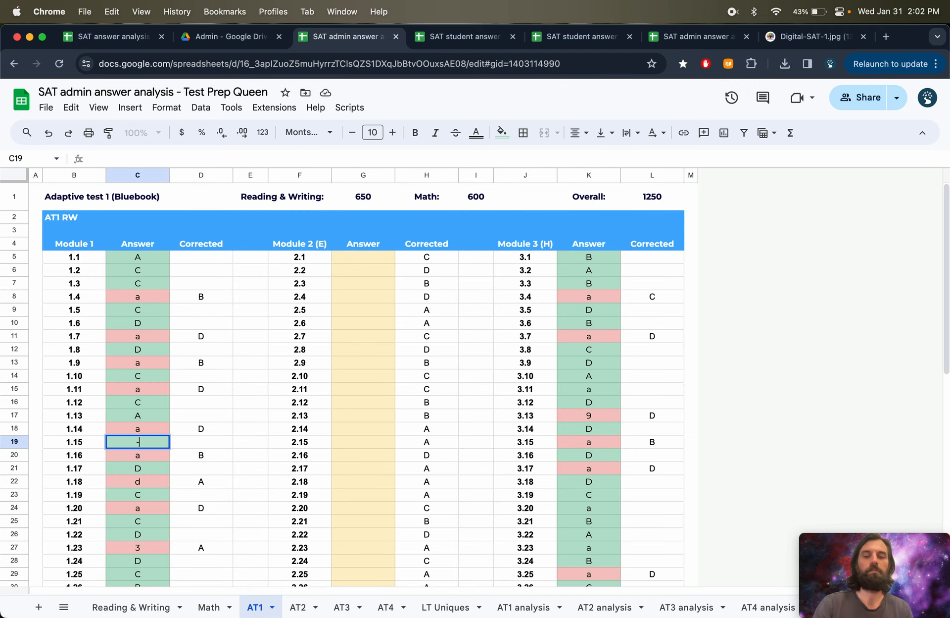
key("Down")
key("Down")
key("Down")
key("Down")
type("-")
key("Down")
key("Down")
key("Down")
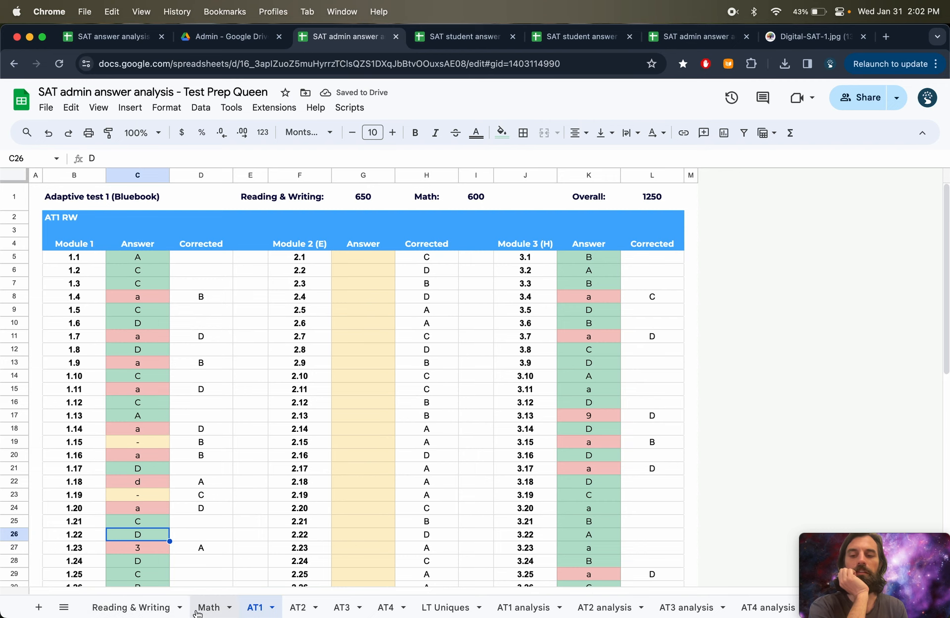
- Hide the dash column I on the AT1 analysis sheet, keeping the BLANK column visible
left_click(524, 607)
left_click(821, 176)
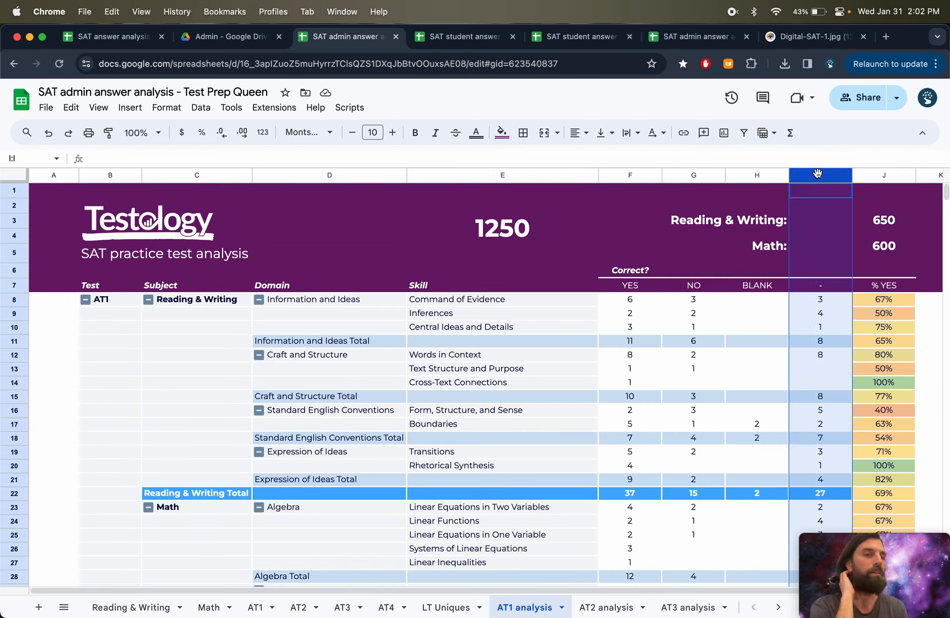
left_click_drag(656, 283, 825, 284)
left_click(827, 281)
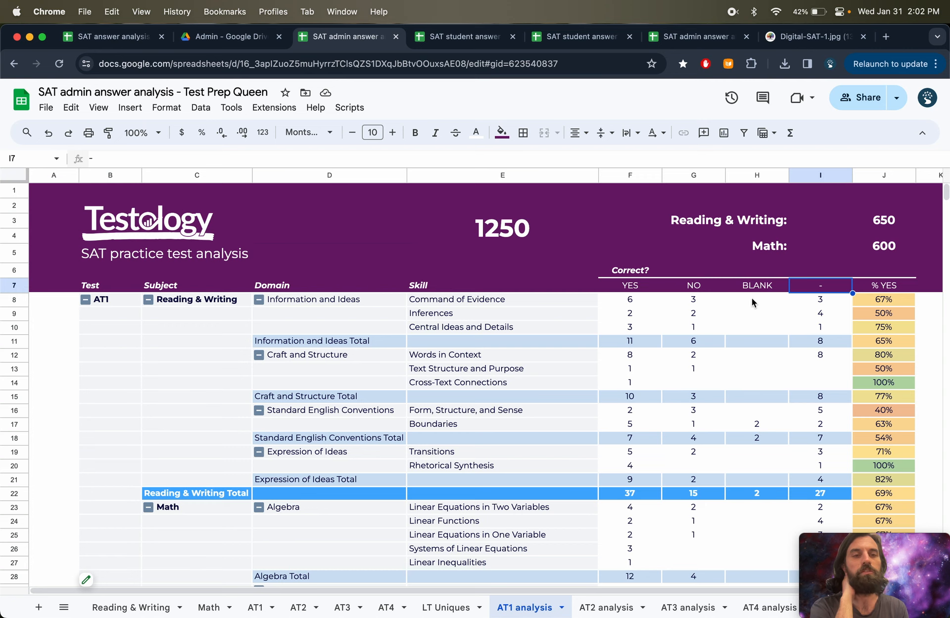
left_click(821, 176)
right_click(821, 176)
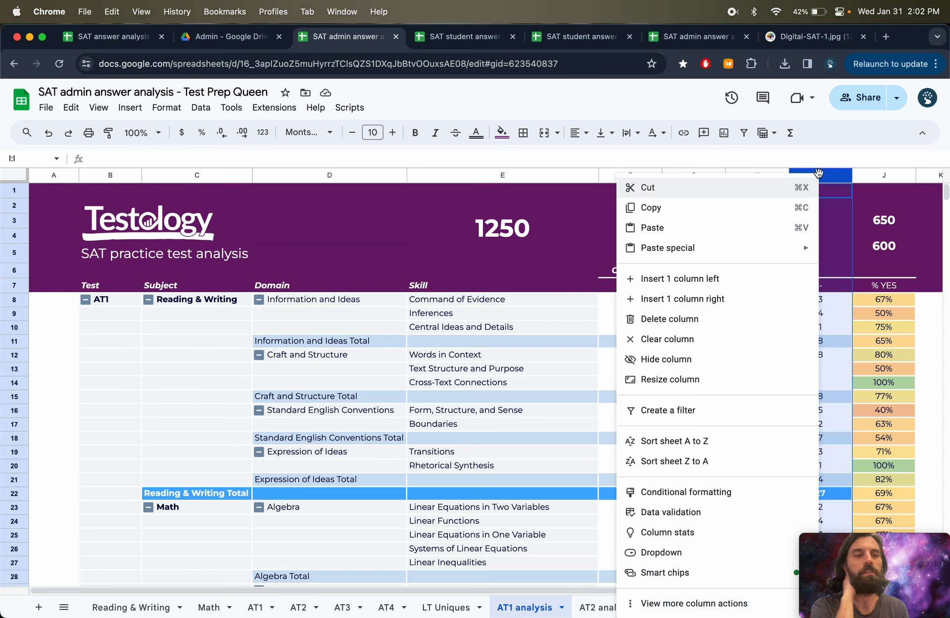
left_click(663, 359)
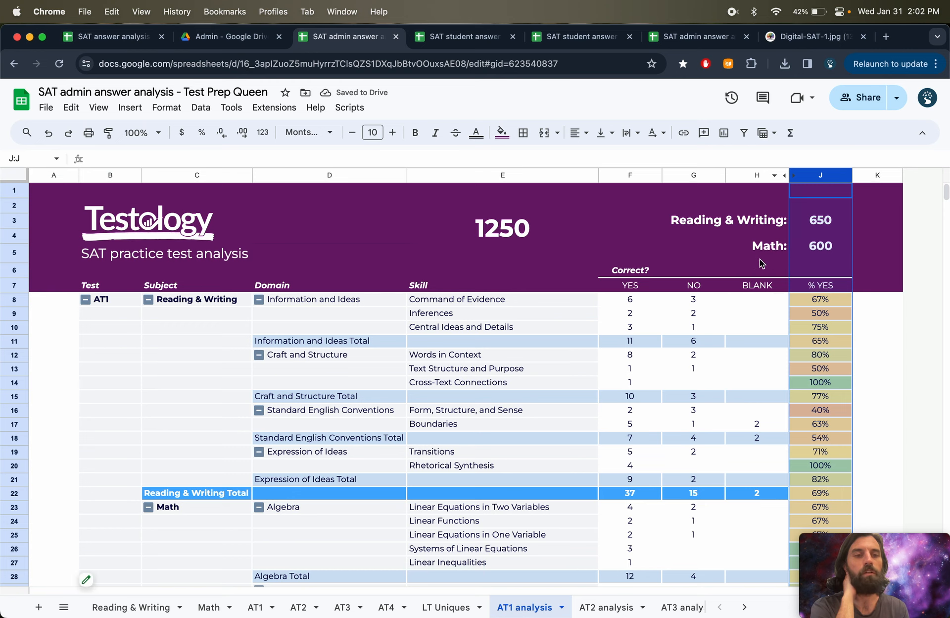
- Fill the answer a down from Module 1 answer 1.14 through 1.19 on the AT1 sheet
left_click(255, 607)
left_click(140, 429)
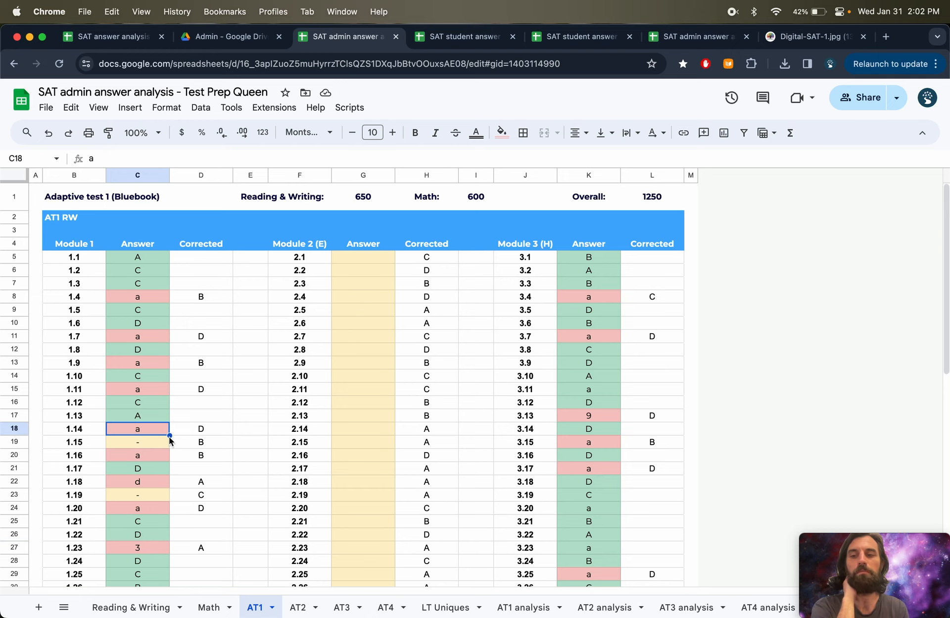
left_click_drag(169, 435, 168, 498)
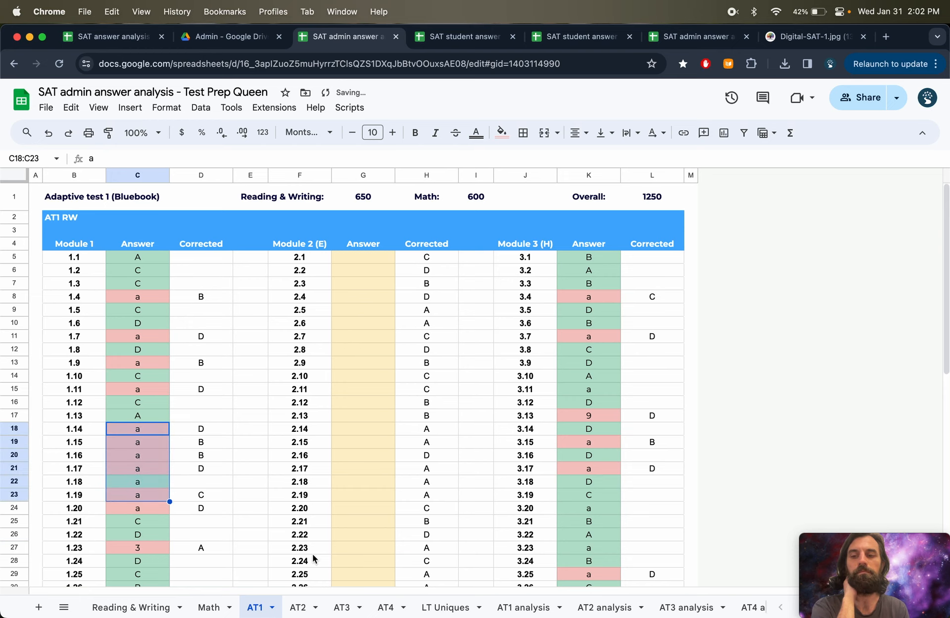
- Hide the dash column H on the AT1 analysis sheet
left_click(524, 607)
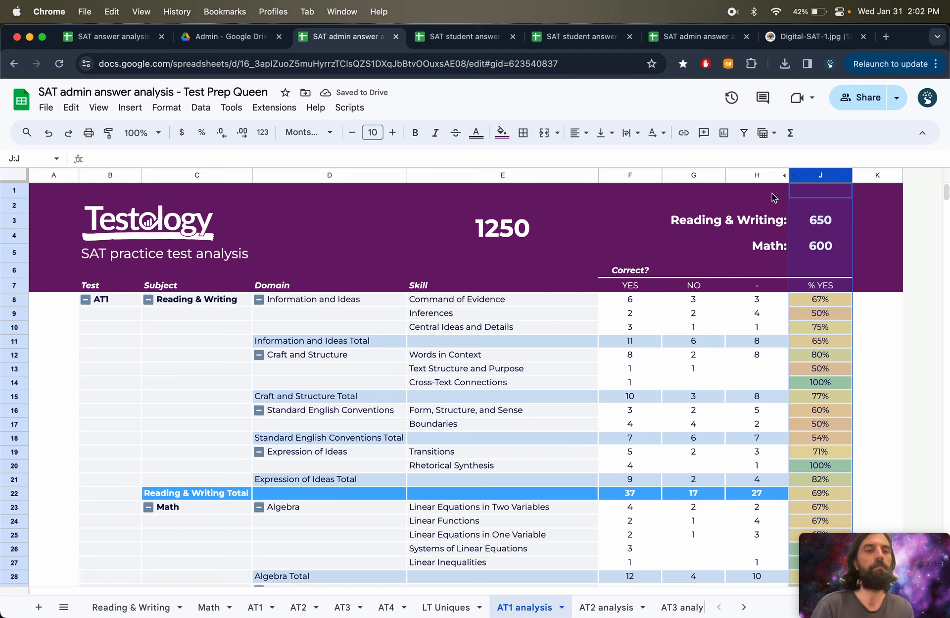
left_click(760, 174)
right_click(767, 172)
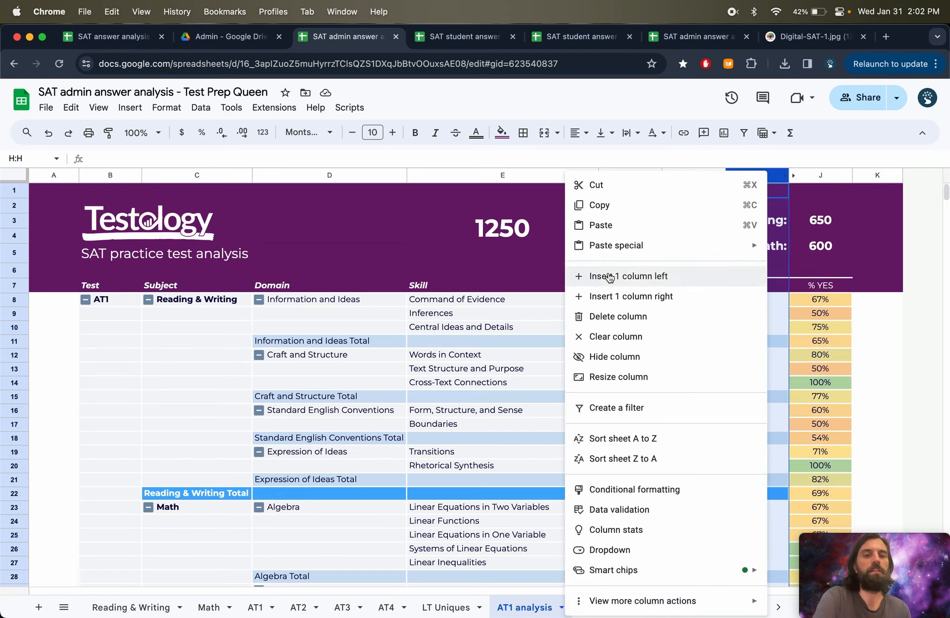
left_click(609, 356)
left_click(583, 386)
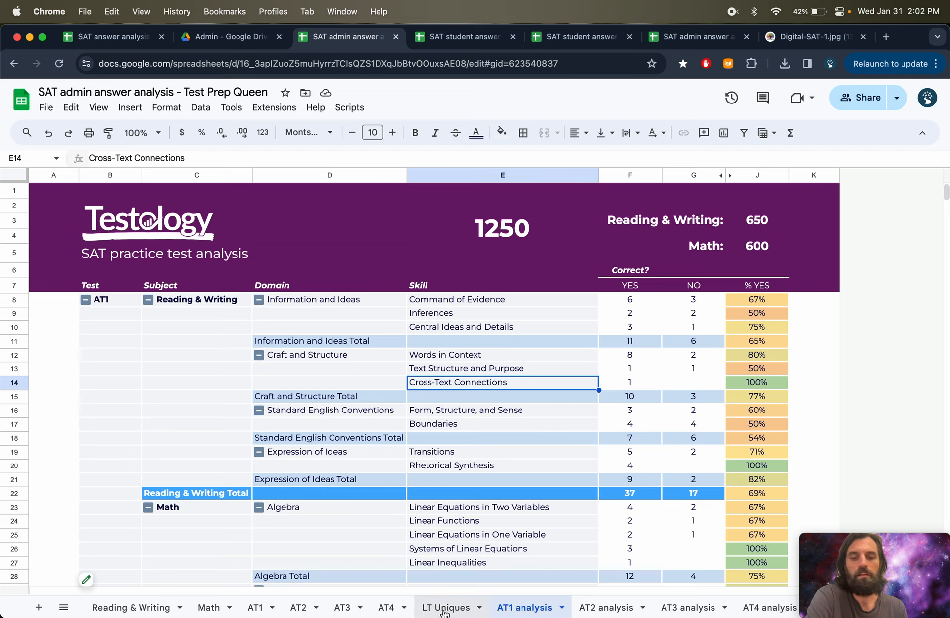
- Open the PDF download settings for the AT1 analysis sheet
scroll(542, 612, "right", 5)
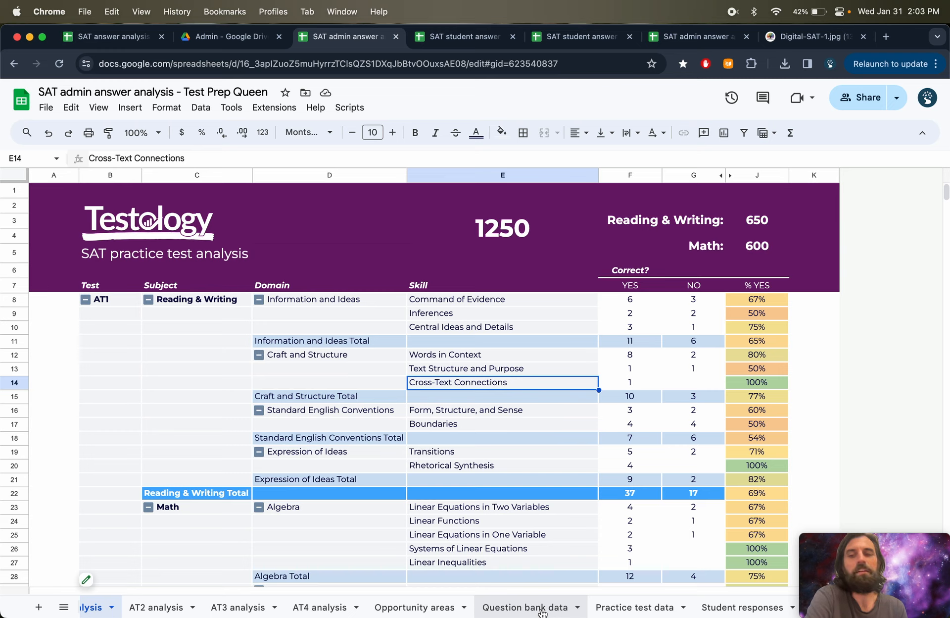
scroll(542, 612, "left", 5)
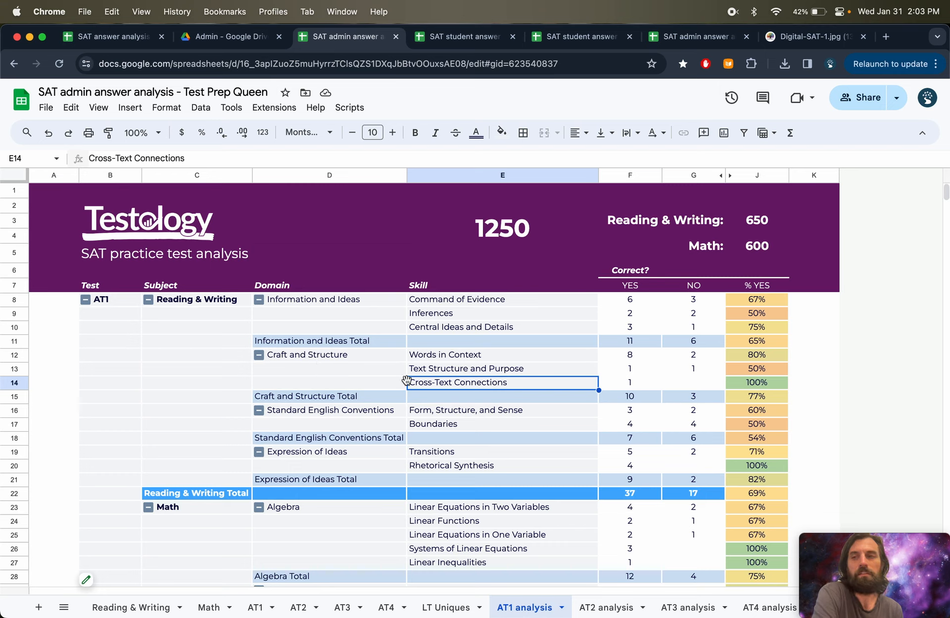
left_click(48, 109)
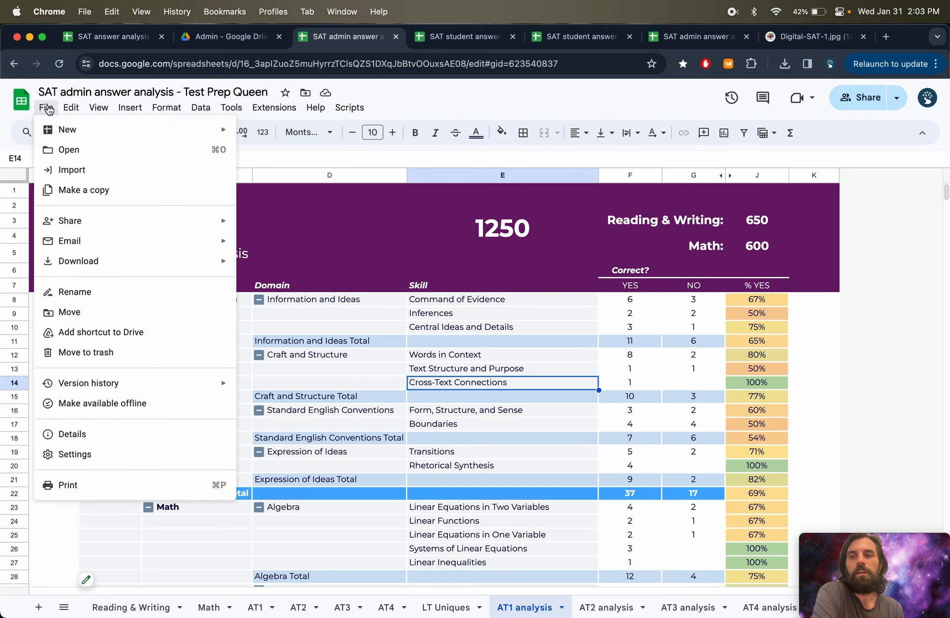
mouse_move(69, 261)
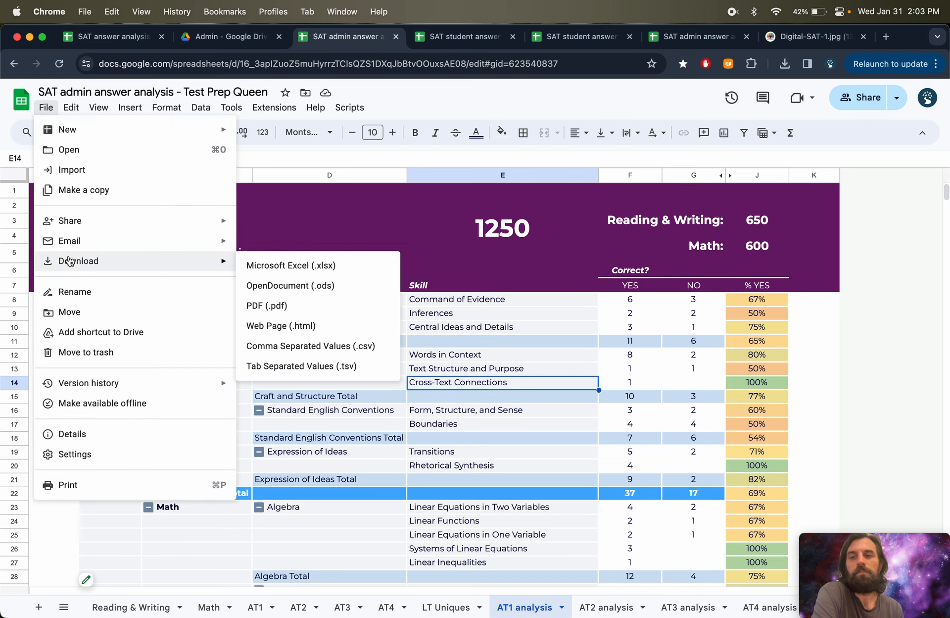
left_click(292, 308)
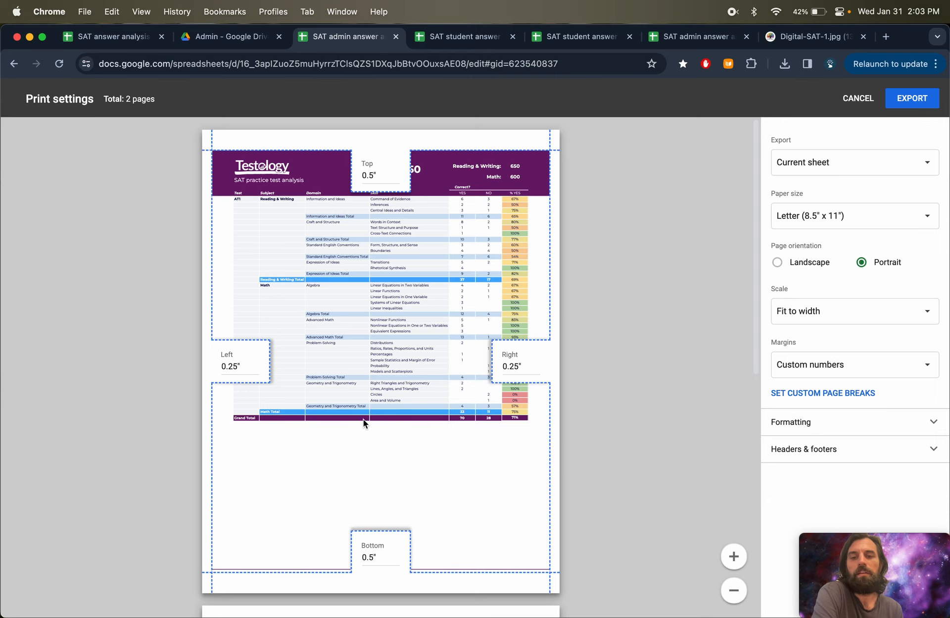
- Scroll through the PDF export preview pages
scroll(363, 418, "down", 10)
scroll(363, 418, "up", 5)
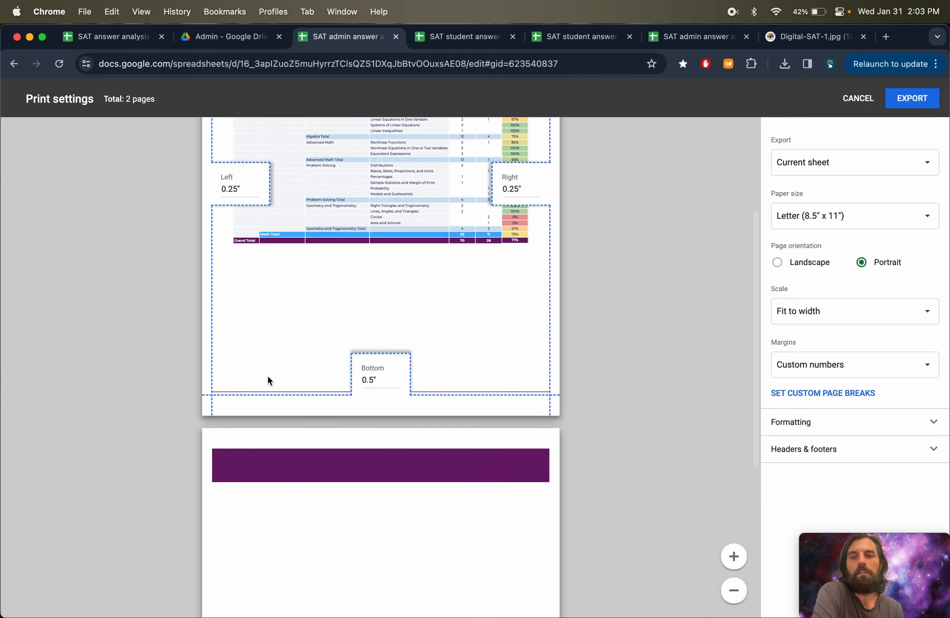
scroll(267, 378, "up", 5)
scroll(396, 443, "down", 3)
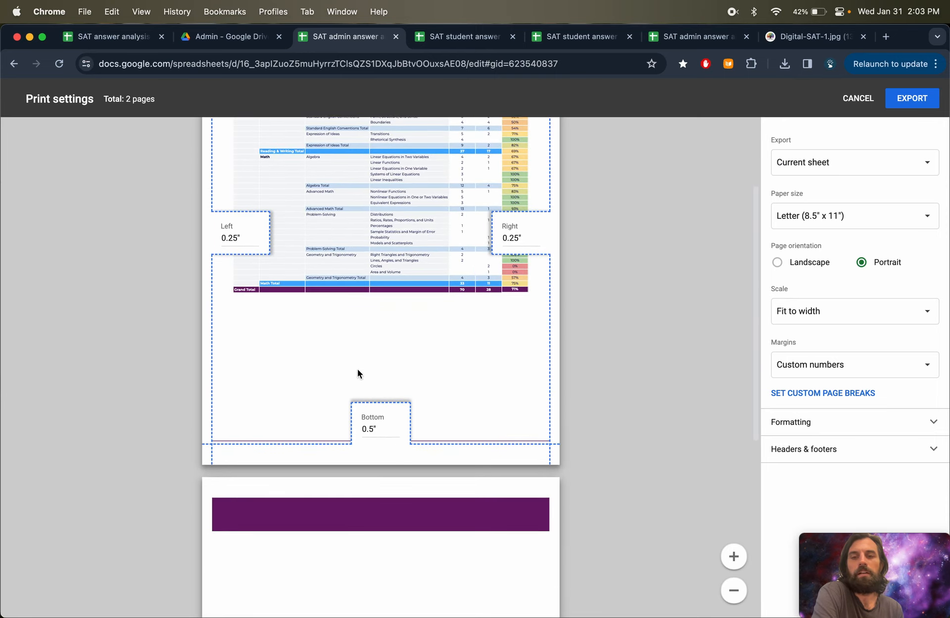
scroll(357, 371, "up", 5)
scroll(357, 372, "down", 5)
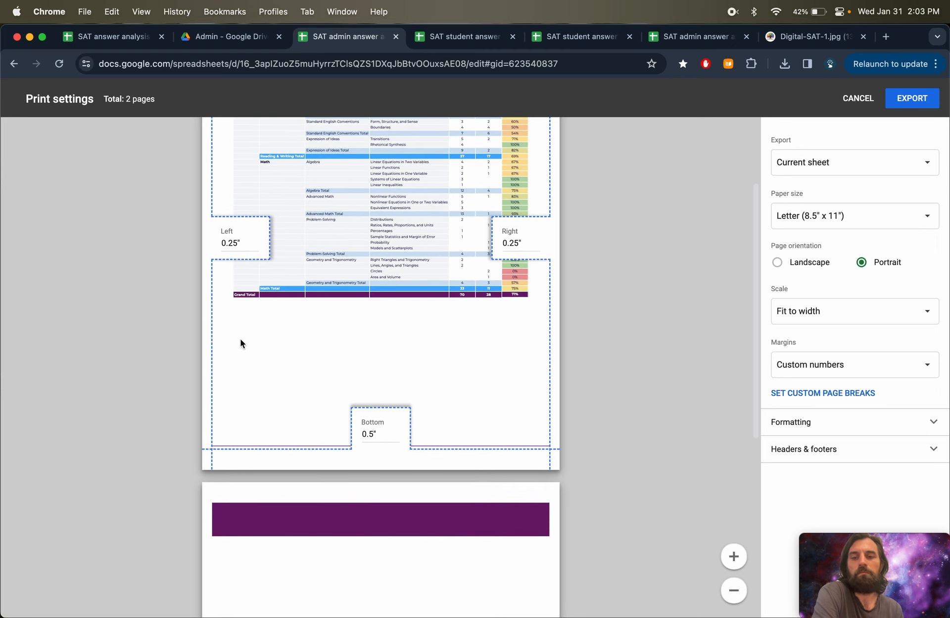
- Close the export settings and delete the blank rows 58 to 62 below the Grand Total on the AT1 analysis sheet
left_click(866, 102)
scroll(257, 378, "down", 10)
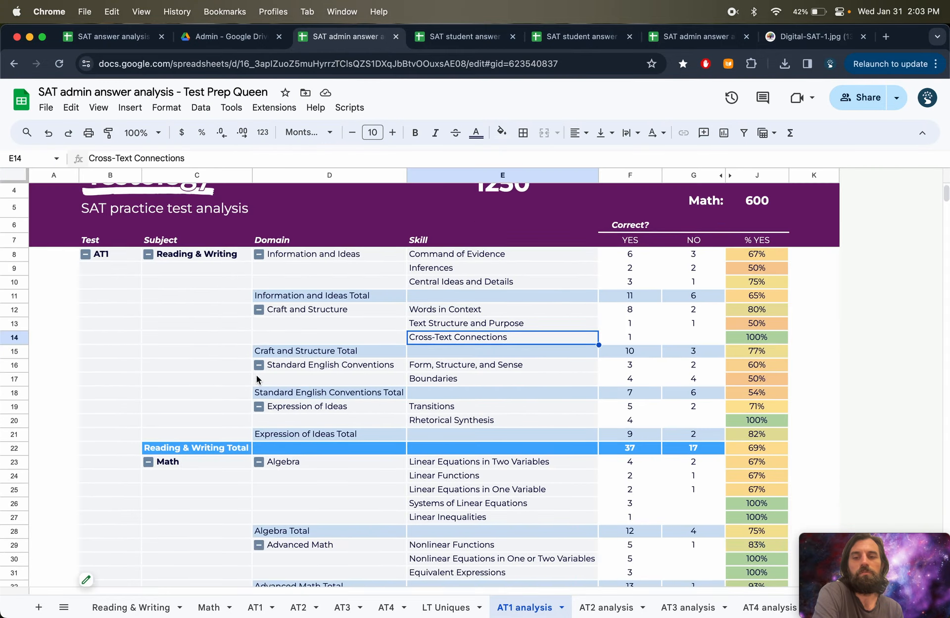
left_click_drag(14, 348, 14, 401)
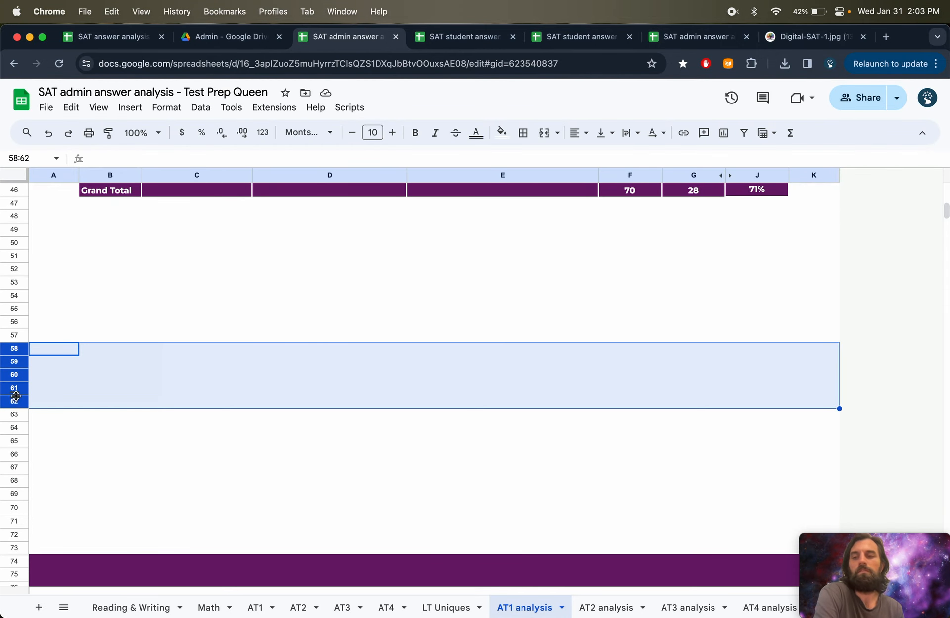
right_click(14, 401)
left_click(54, 431)
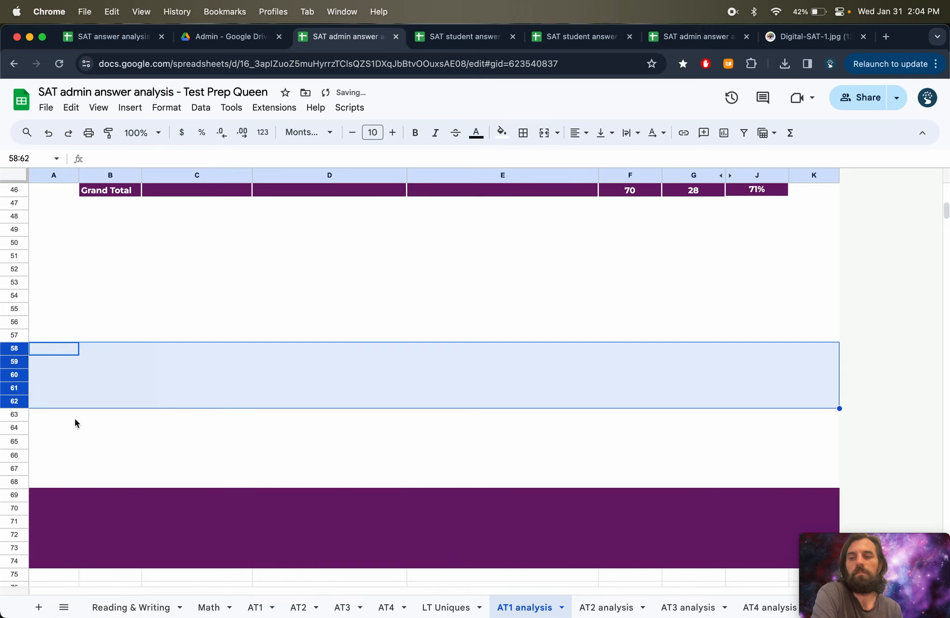
- Reopen the PDF download preview for the AT1 analysis sheet to check its pages, then close it
left_click(247, 259)
left_click(46, 106)
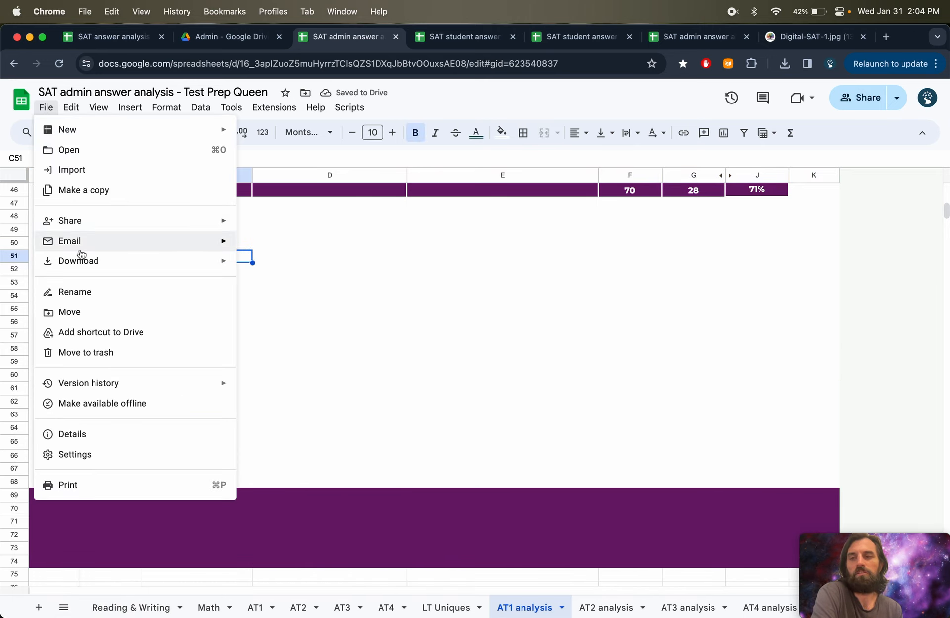
mouse_move(80, 260)
left_click(277, 305)
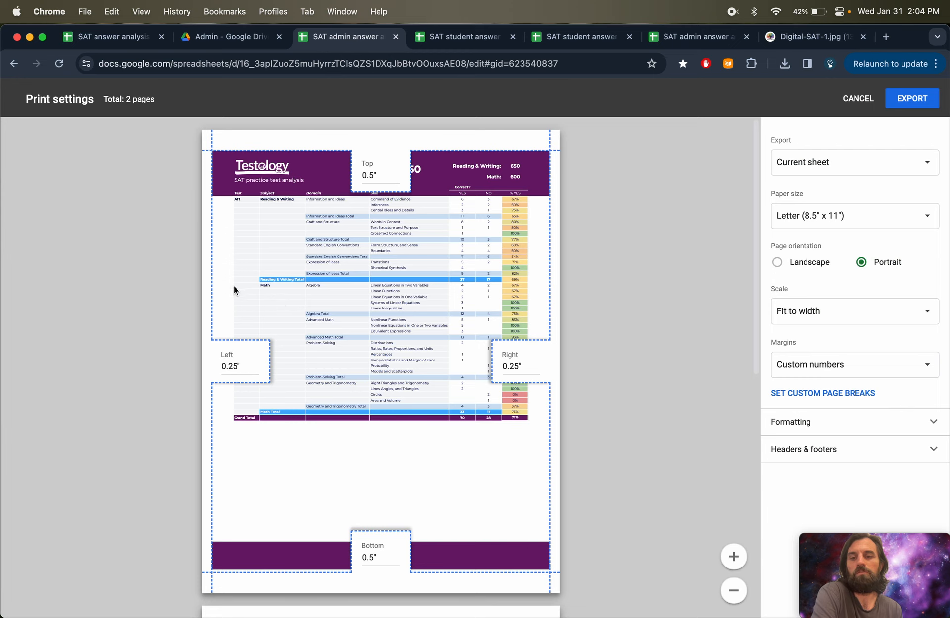
scroll(330, 409, "down", 5)
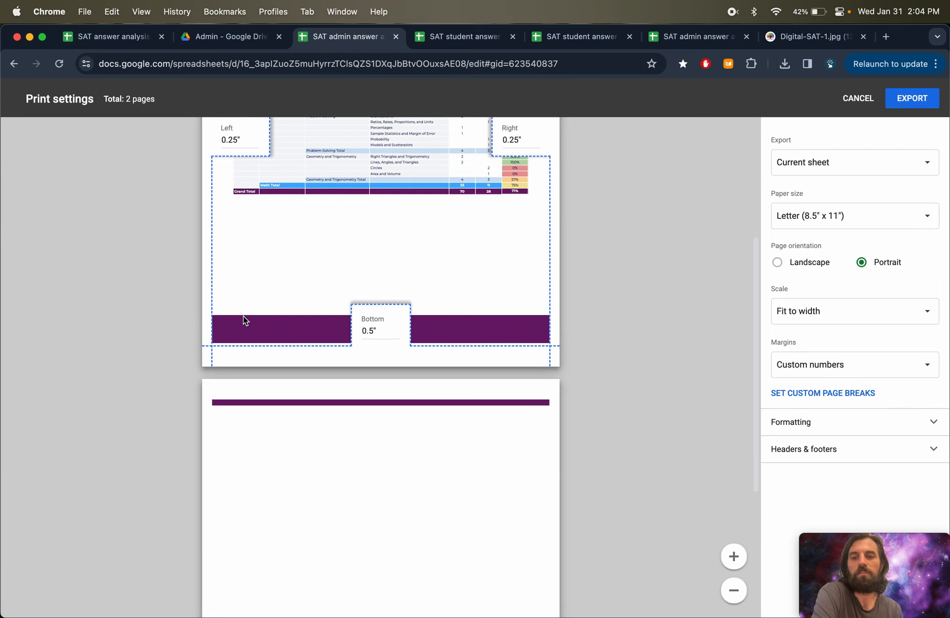
left_click(858, 98)
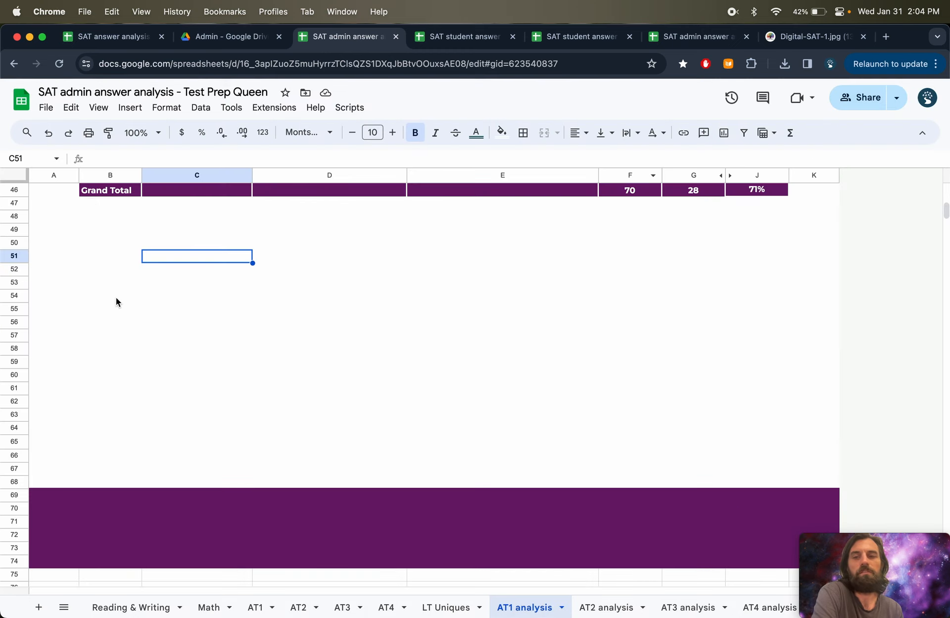
- Delete the blank row 61 below the analysis table
left_click(16, 390)
right_click(15, 390)
left_click(53, 430)
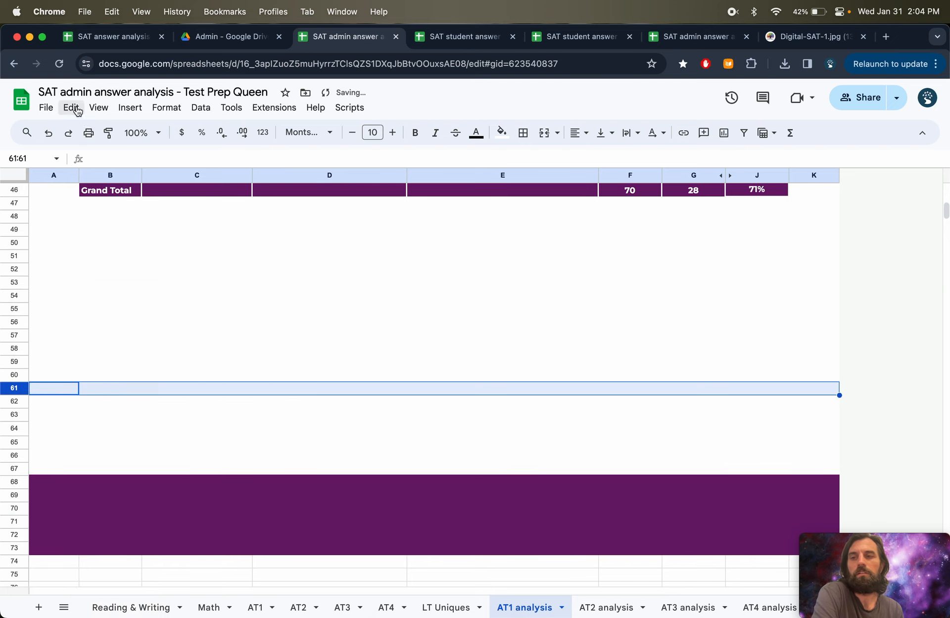
- Download the AT1 analysis sheet as a PDF and save it to the Desktop
left_click(46, 108)
mouse_move(70, 263)
left_click(257, 303)
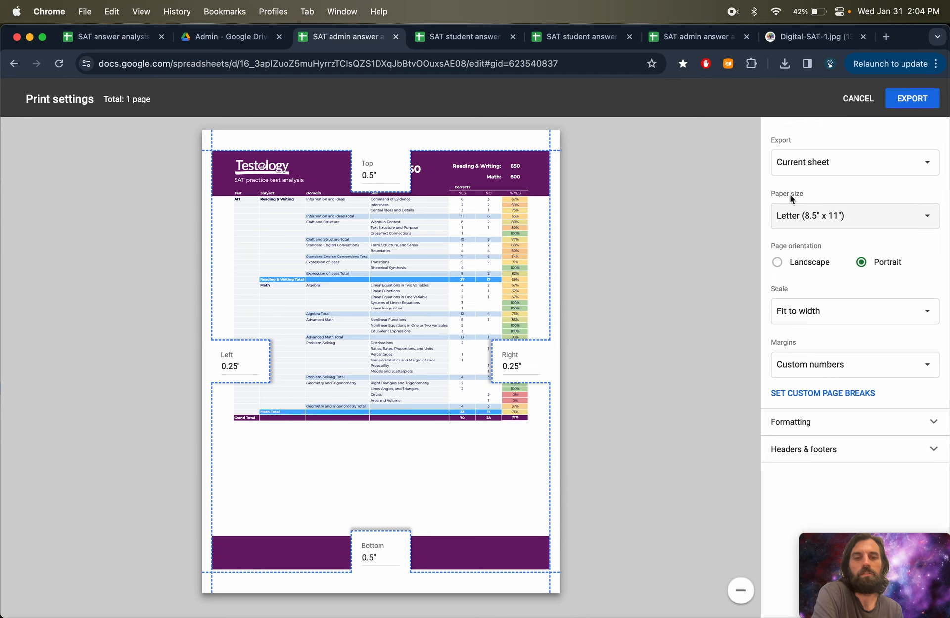
left_click(926, 99)
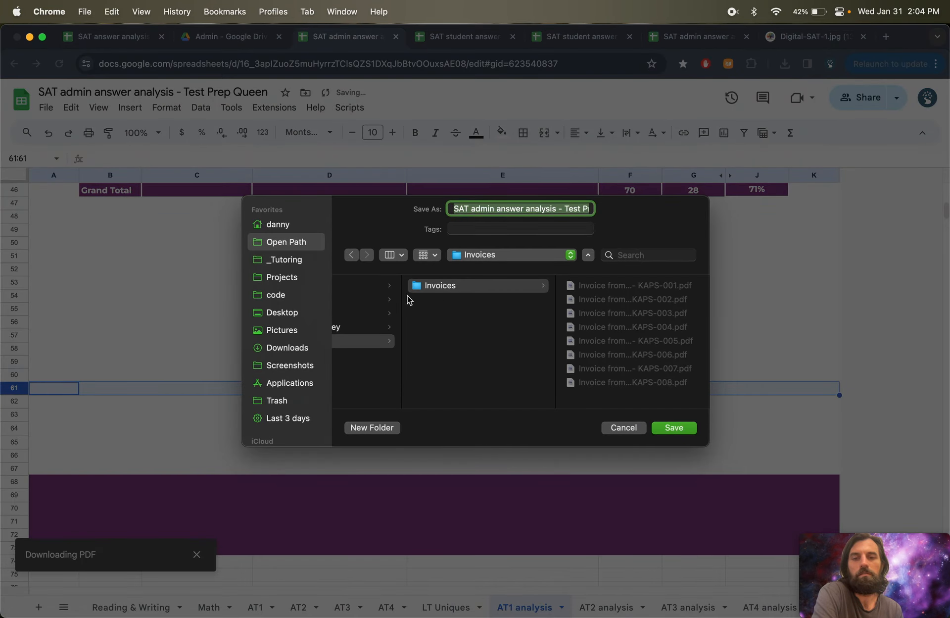
left_click(297, 314)
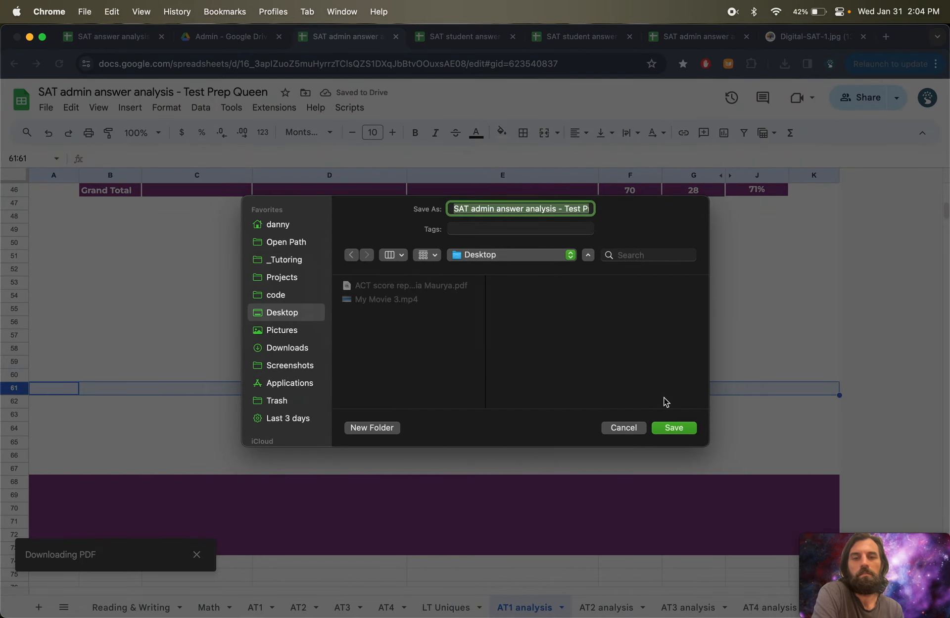
left_click(673, 427)
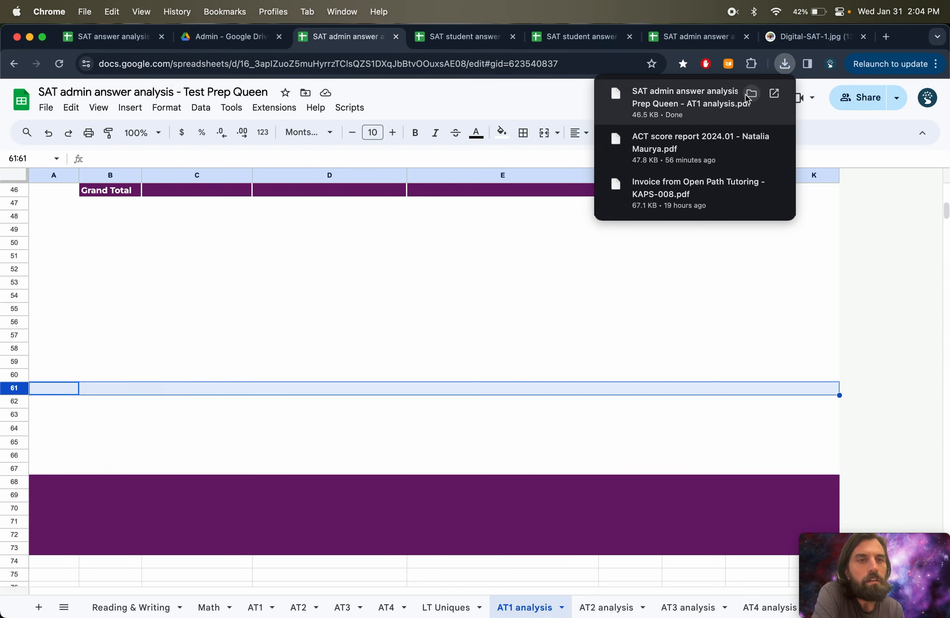
- Open the downloaded PDF and zoom in and out to inspect the exported analysis
left_click(700, 97)
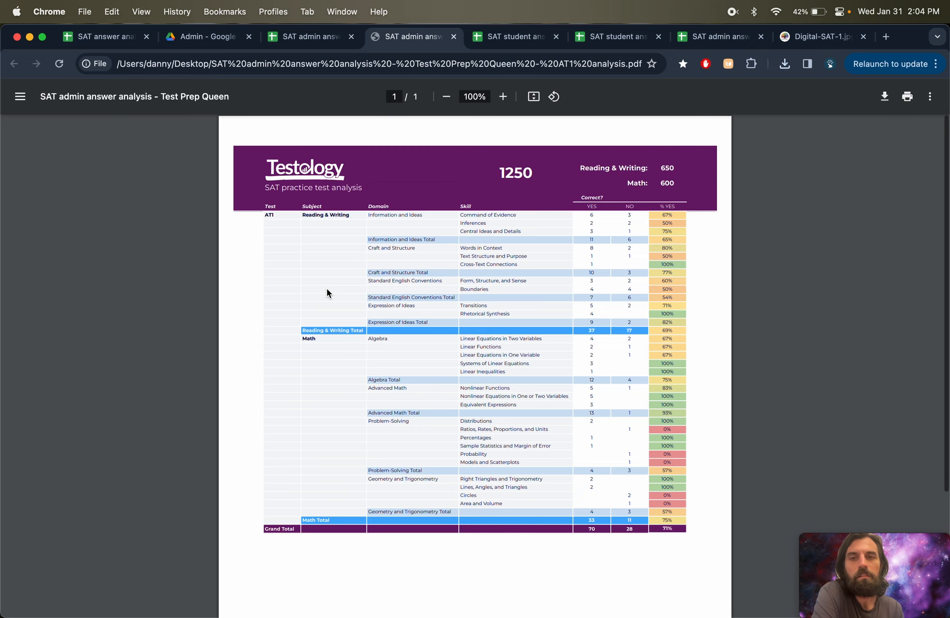
scroll(327, 288, "up", 5)
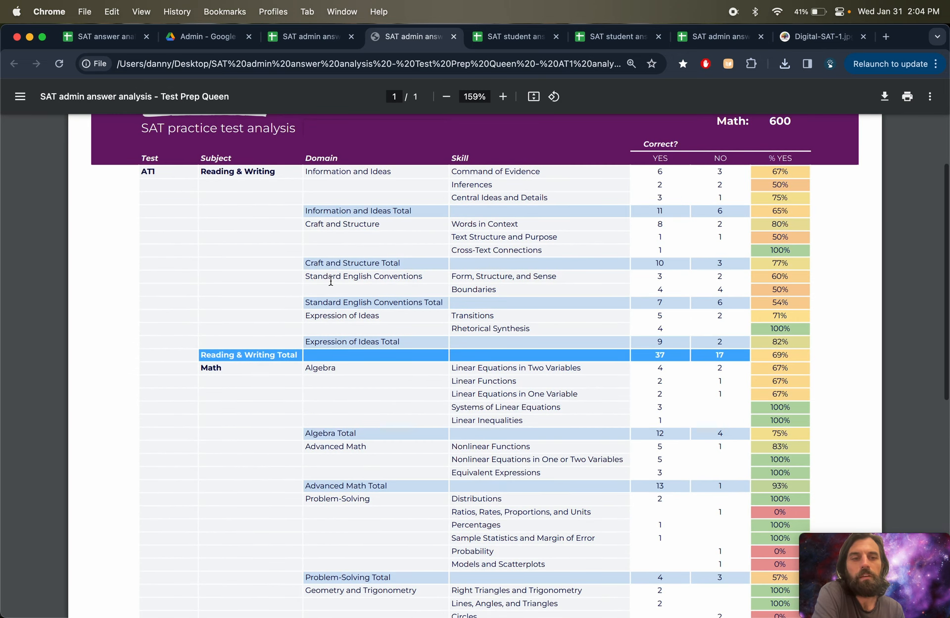
scroll(331, 281, "down", 5)
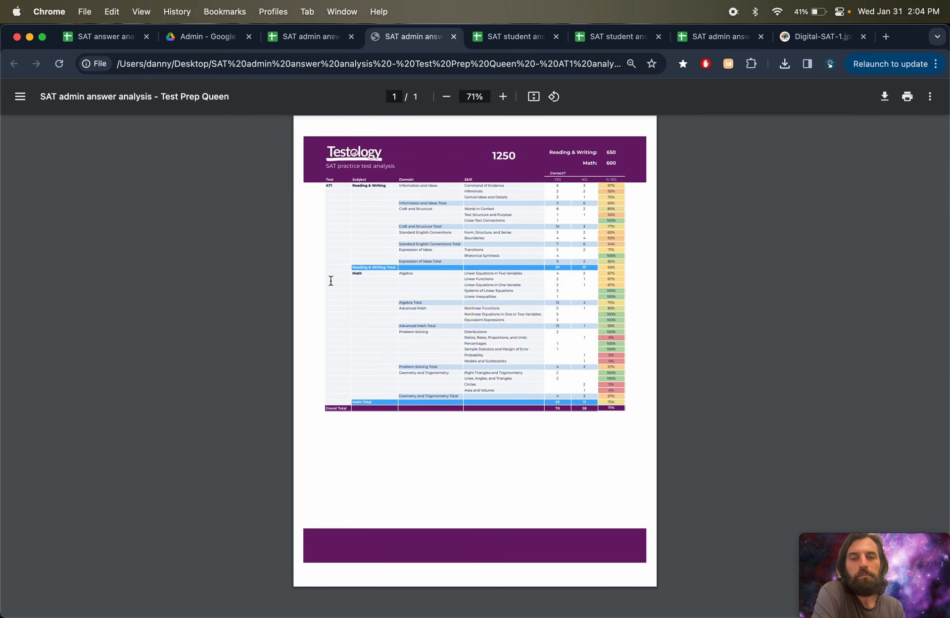